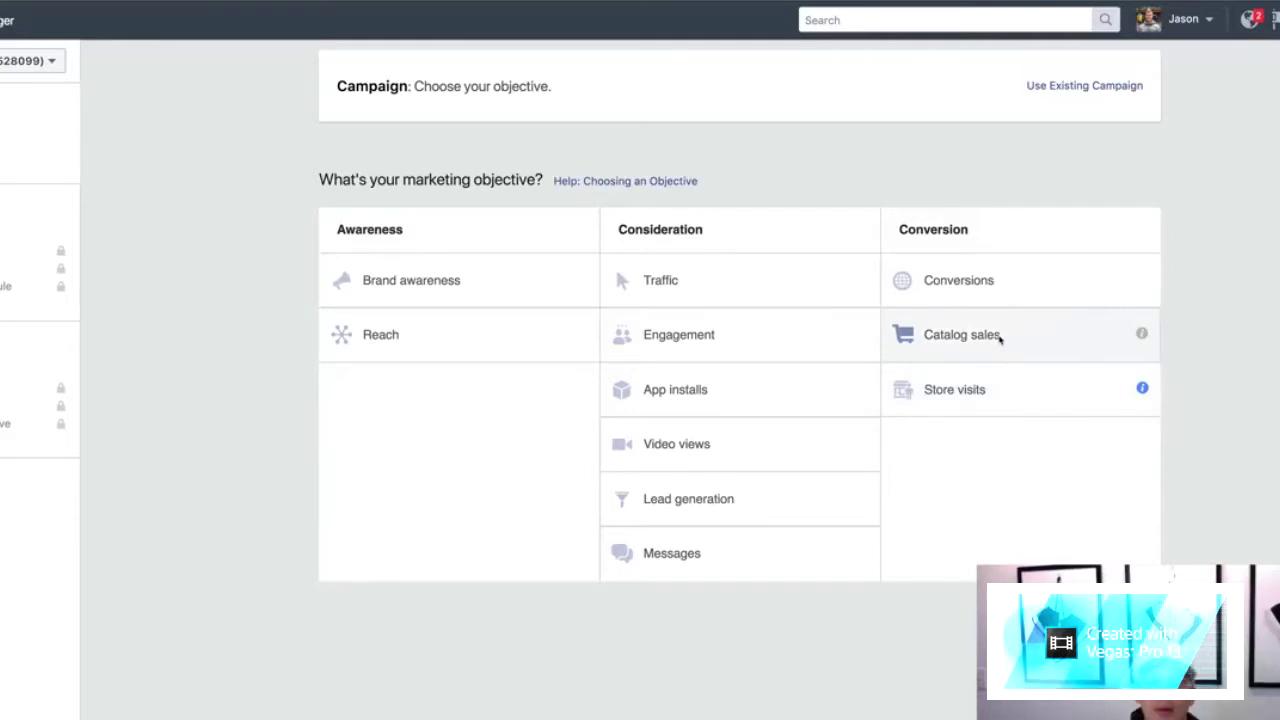
Choose the Traffic objective, name the campaign "Demo Traffic Campaign", and continue to the ad set.
left_click(705, 280)
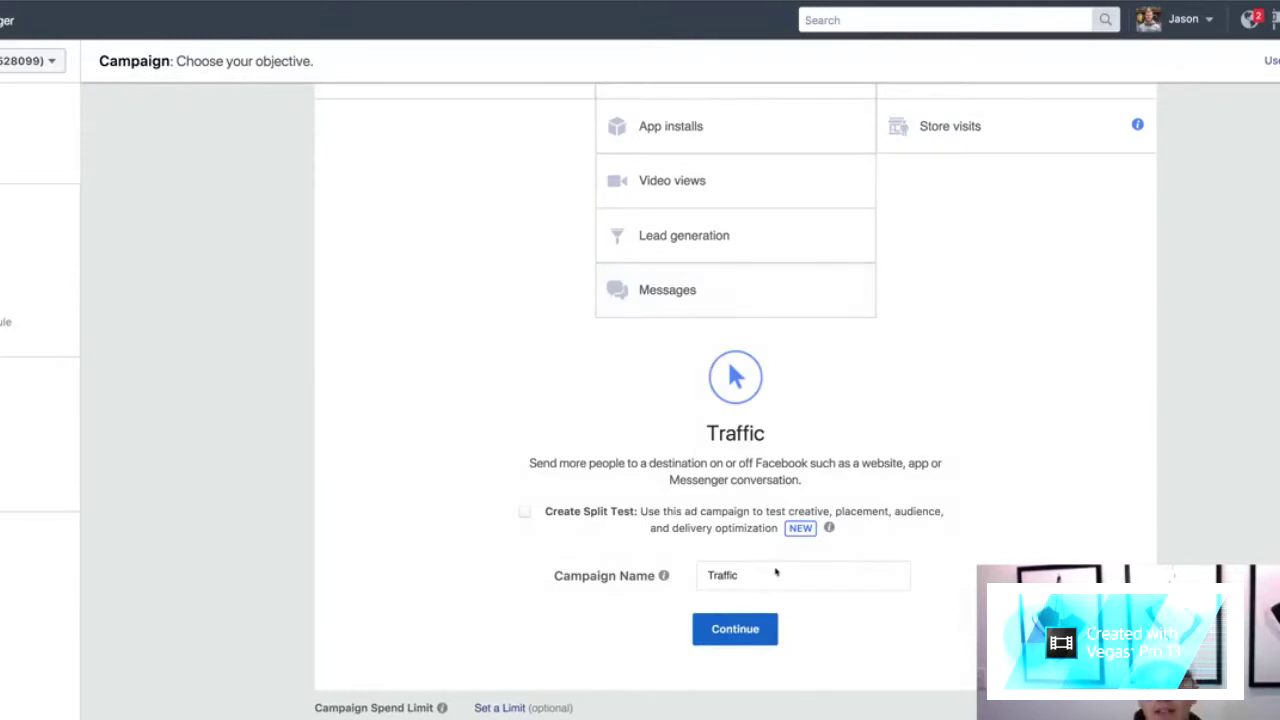
left_click(764, 572)
left_click_drag(764, 572, 688, 576)
type("D")
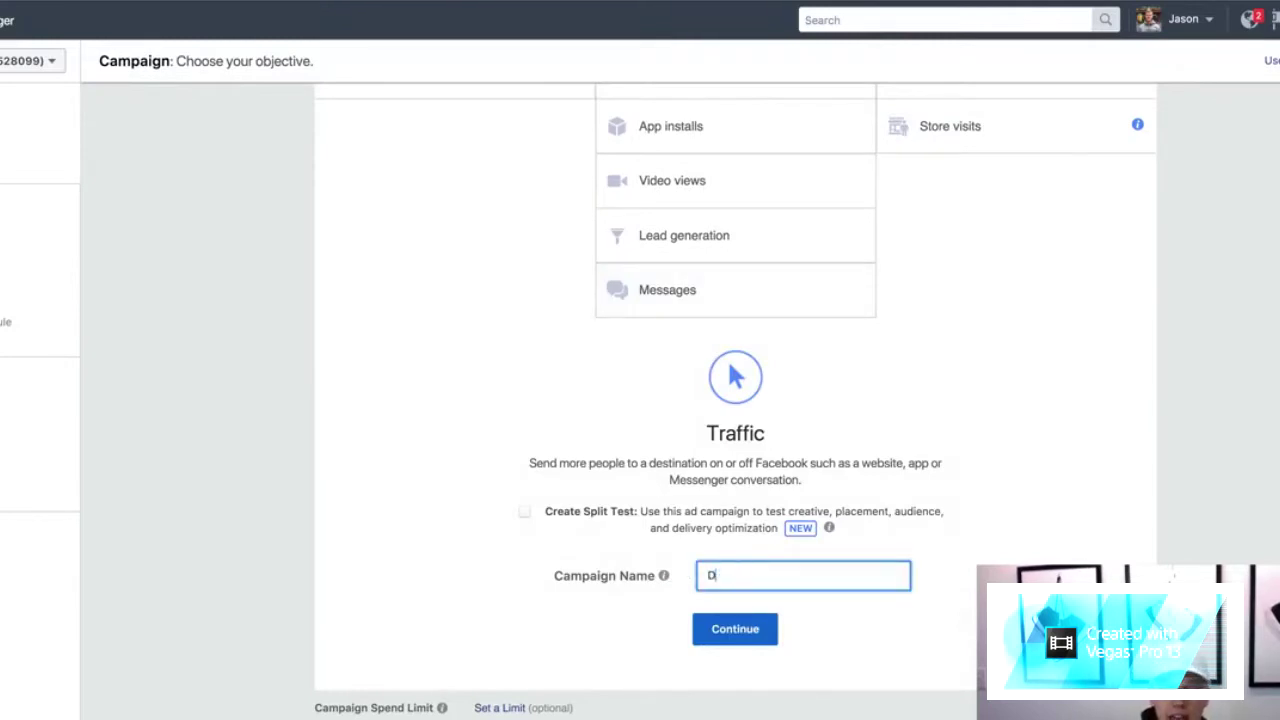
type("emo Traffic ")
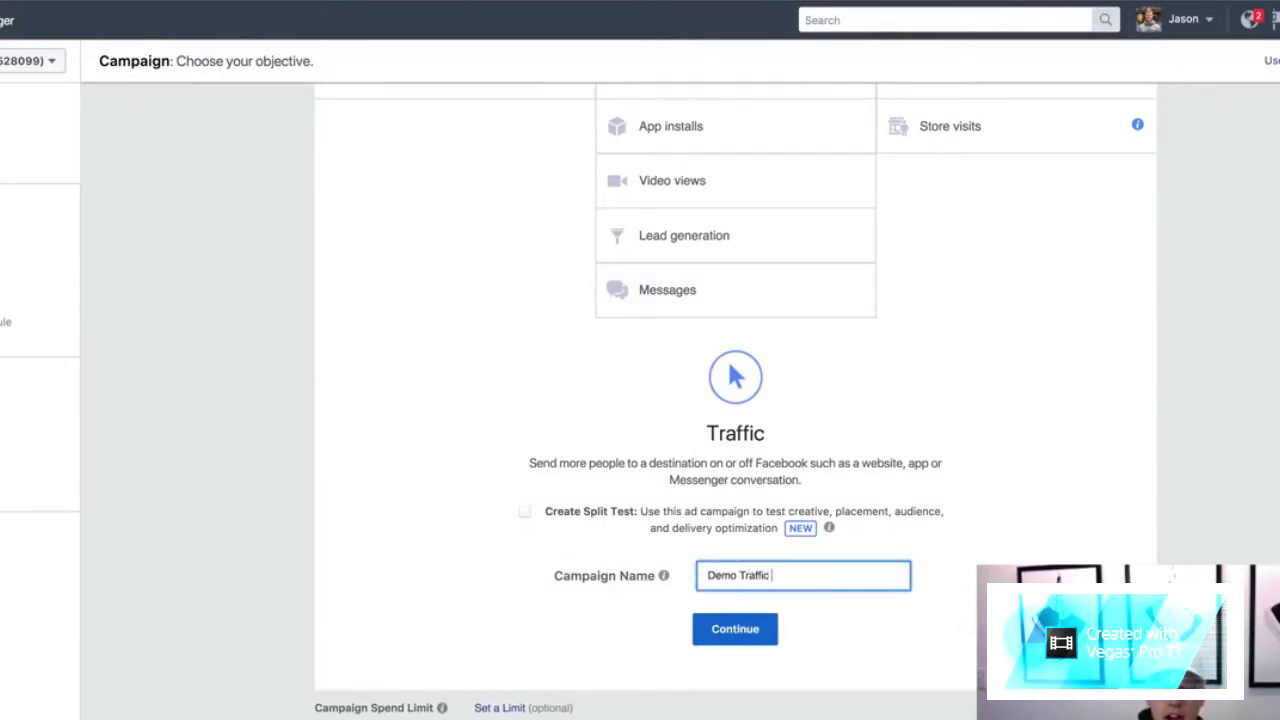
type("Campaign")
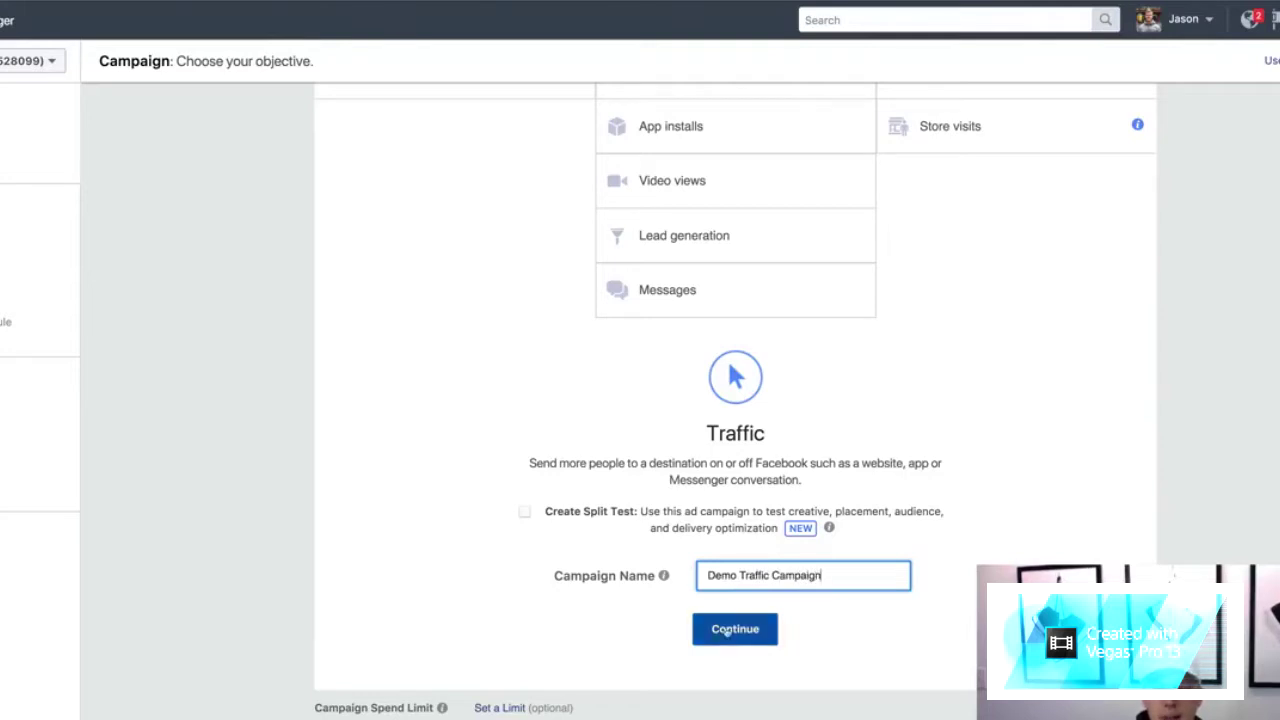
left_click(727, 632)
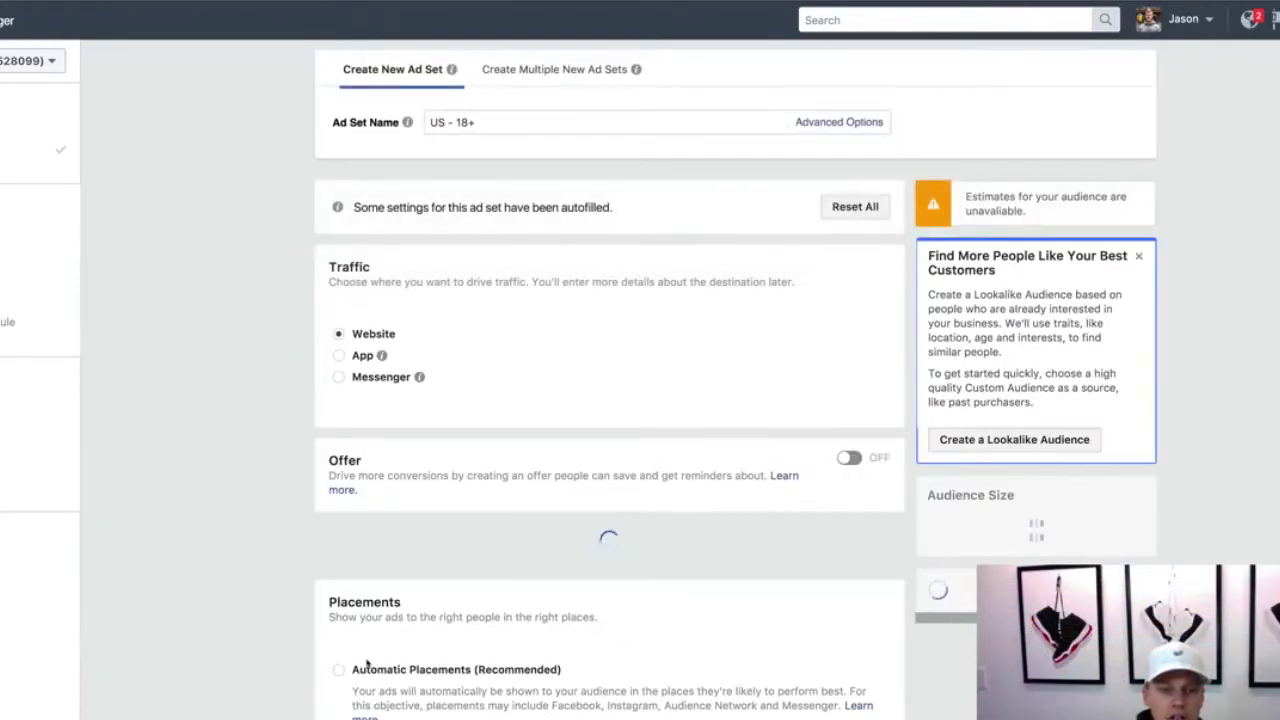
scroll(367, 662, "down", 10)
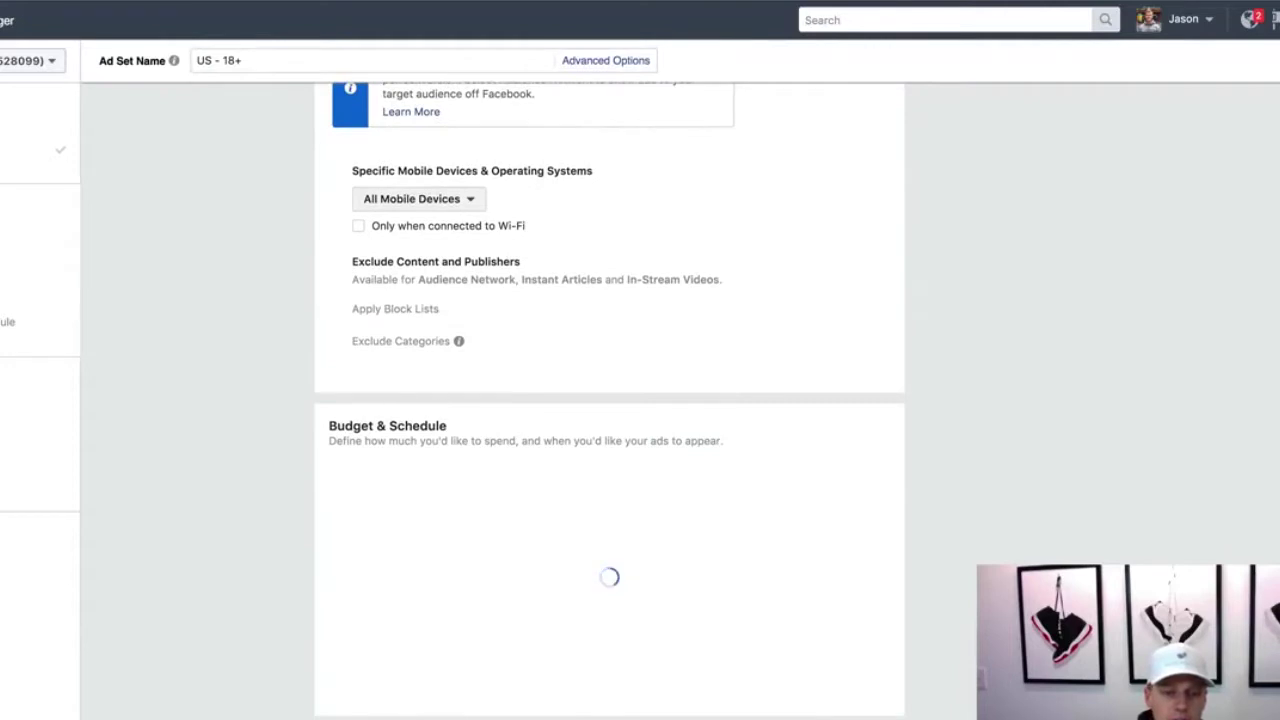
scroll(610, 400, "down", 4)
scroll(610, 400, "up", 4)
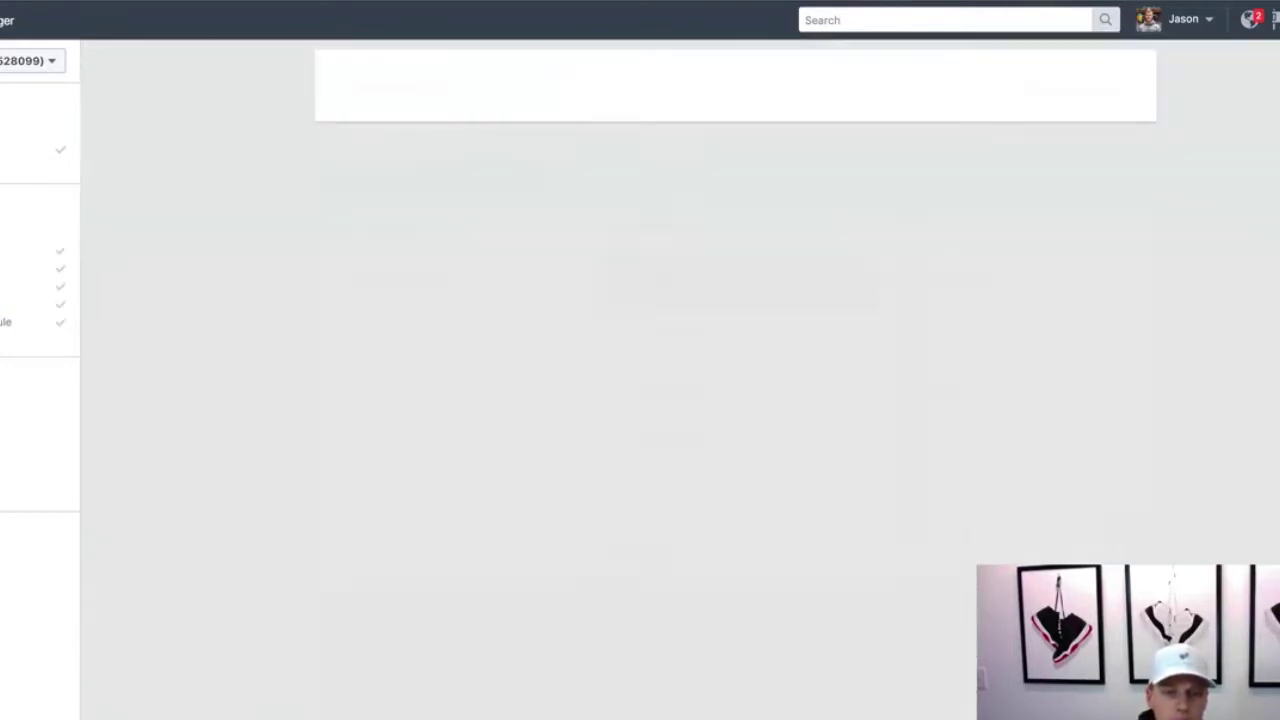
scroll(497, 614, "down", 4)
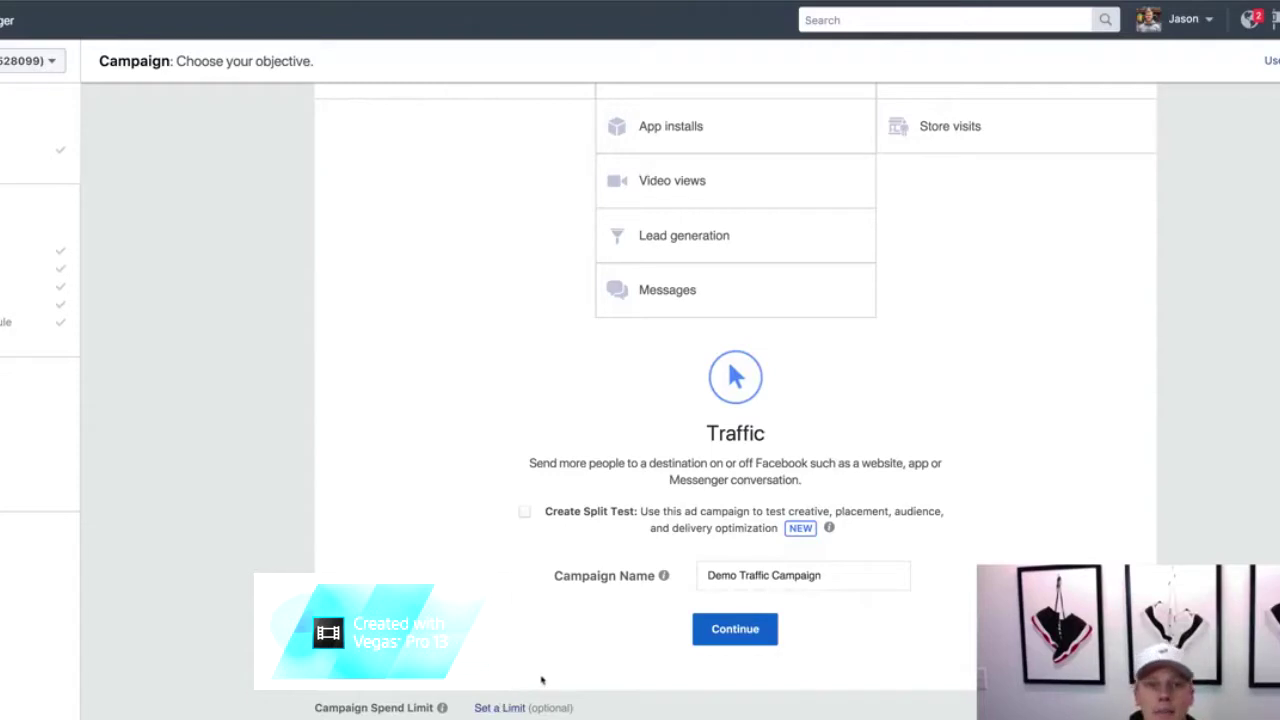
Continue from the campaign to the ad set and name the ad set "Demo Traffic Ad Set -".
left_click(736, 630)
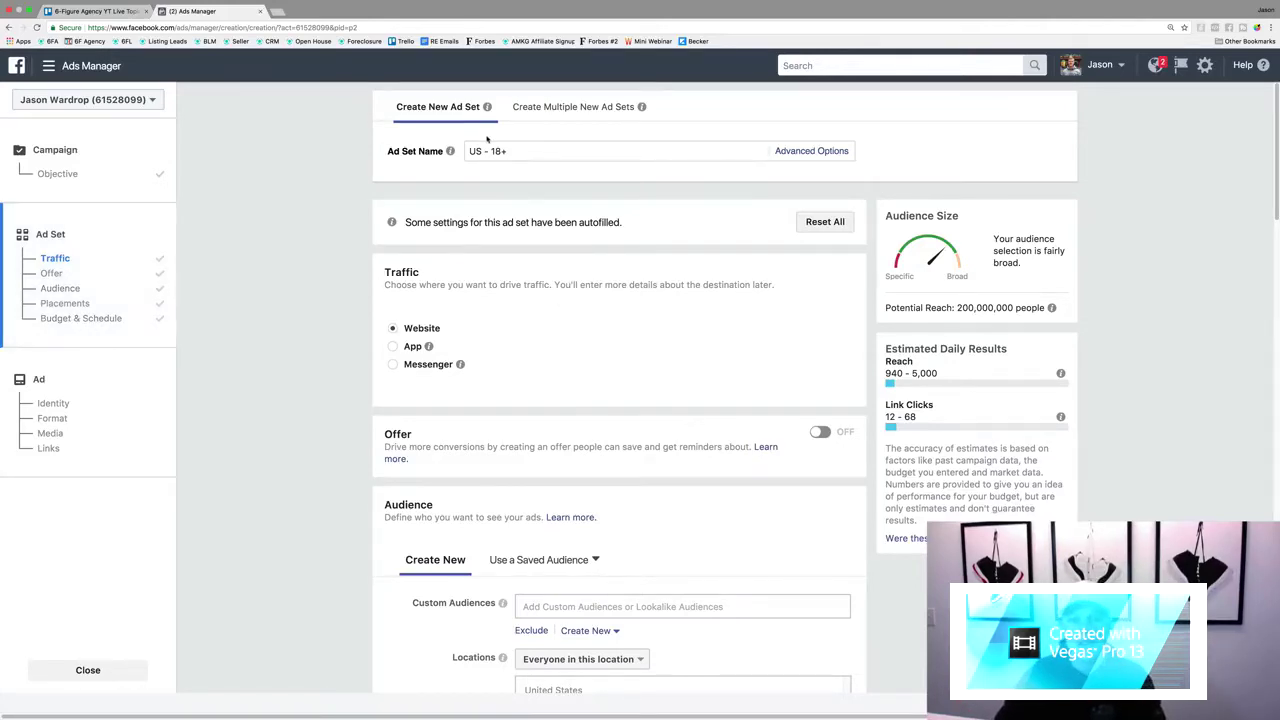
left_click_drag(542, 153, 476, 142)
type("De")
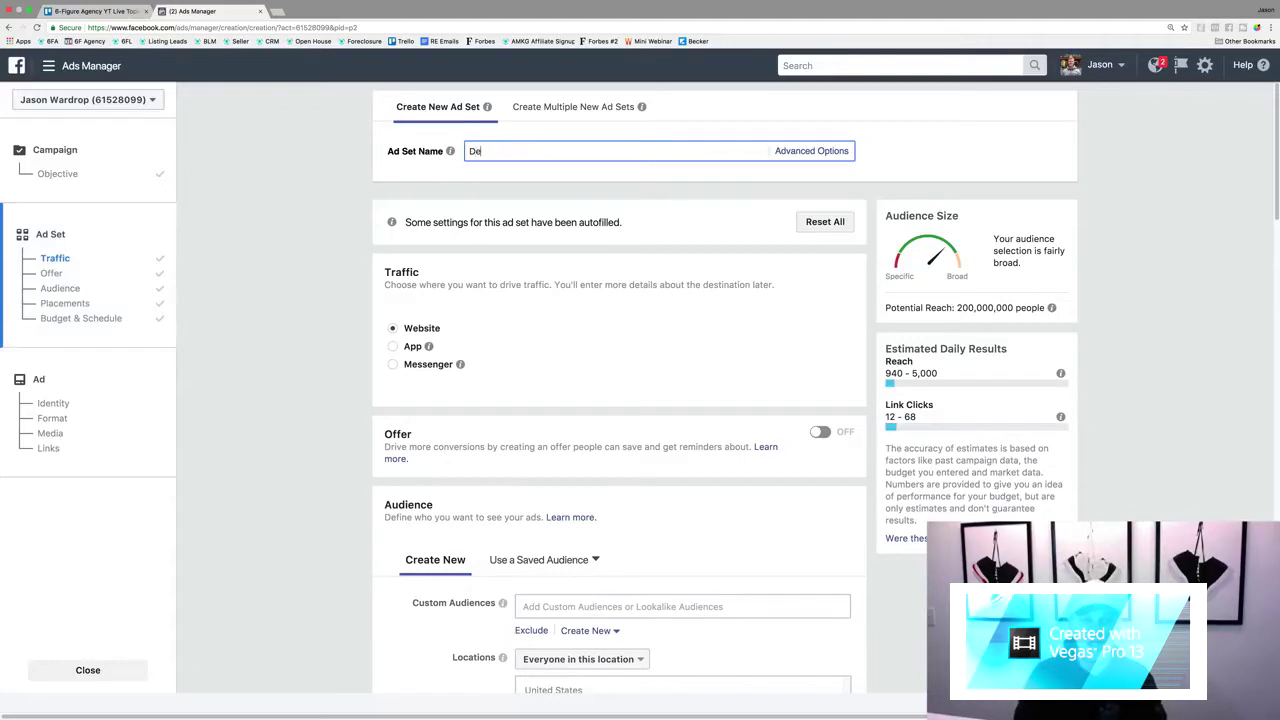
type("mo Traffic Ad Set")
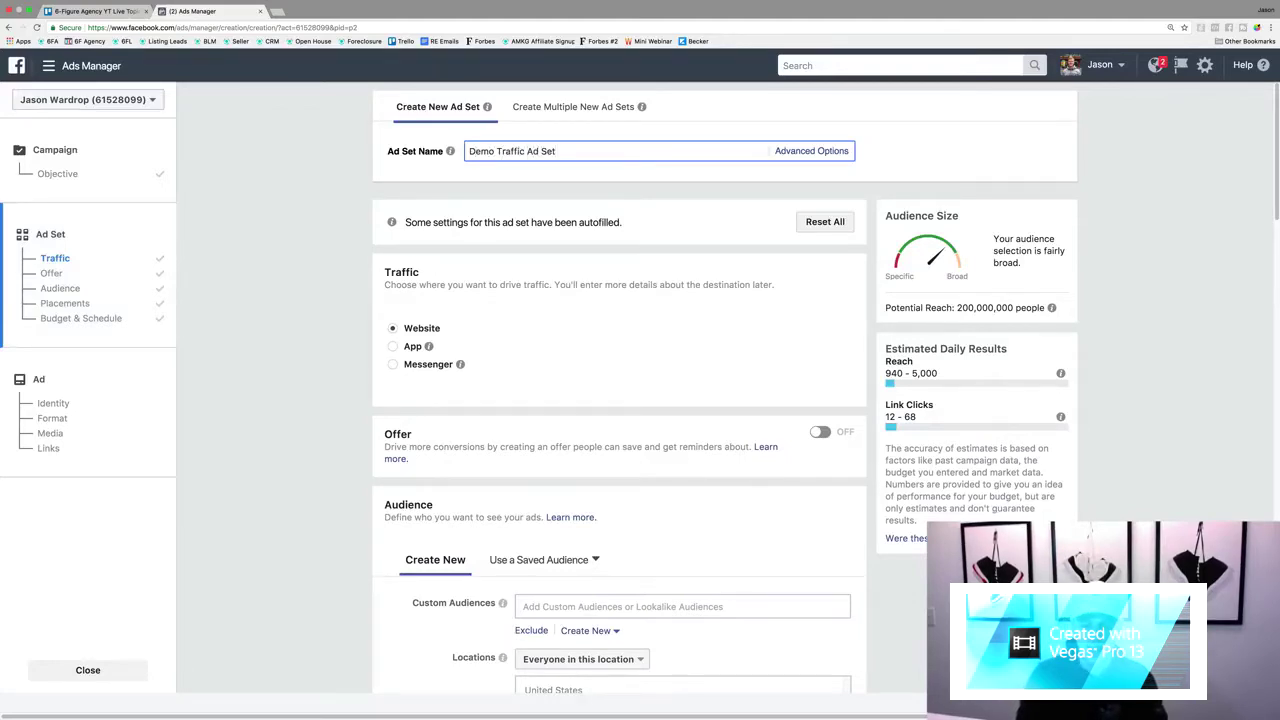
type(" -")
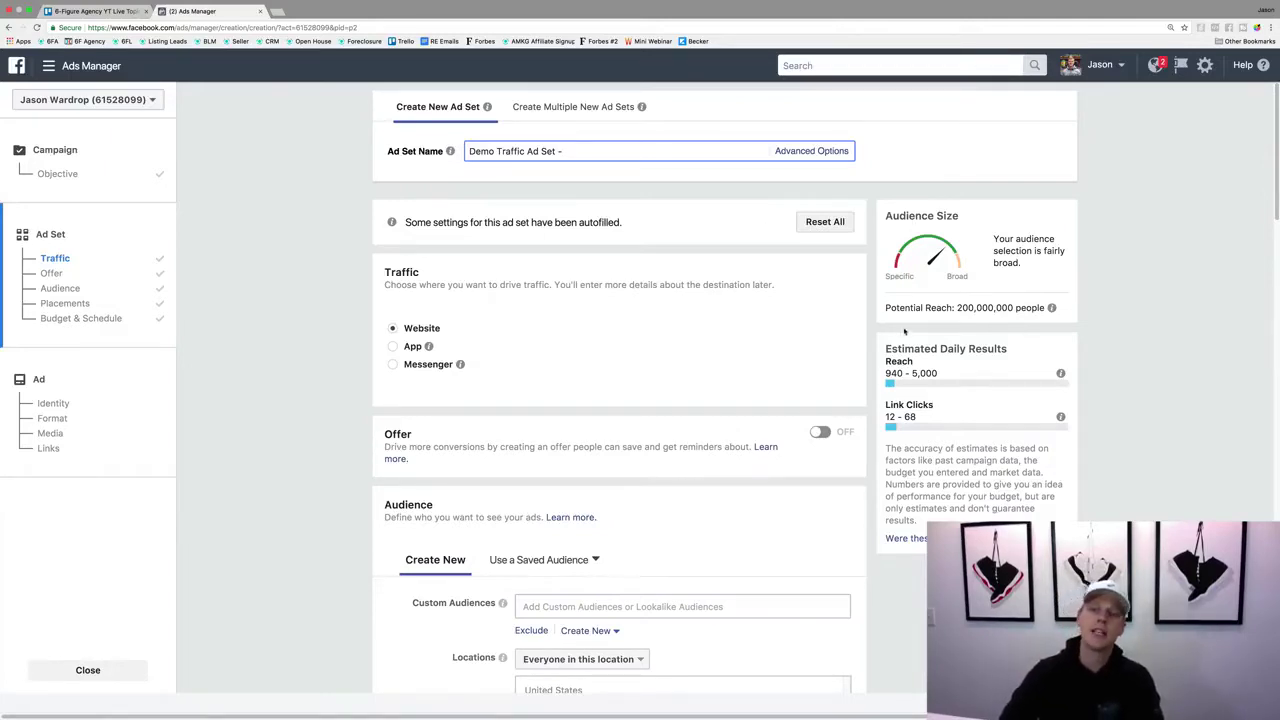
left_click_drag(957, 307, 885, 307)
left_click(1011, 303)
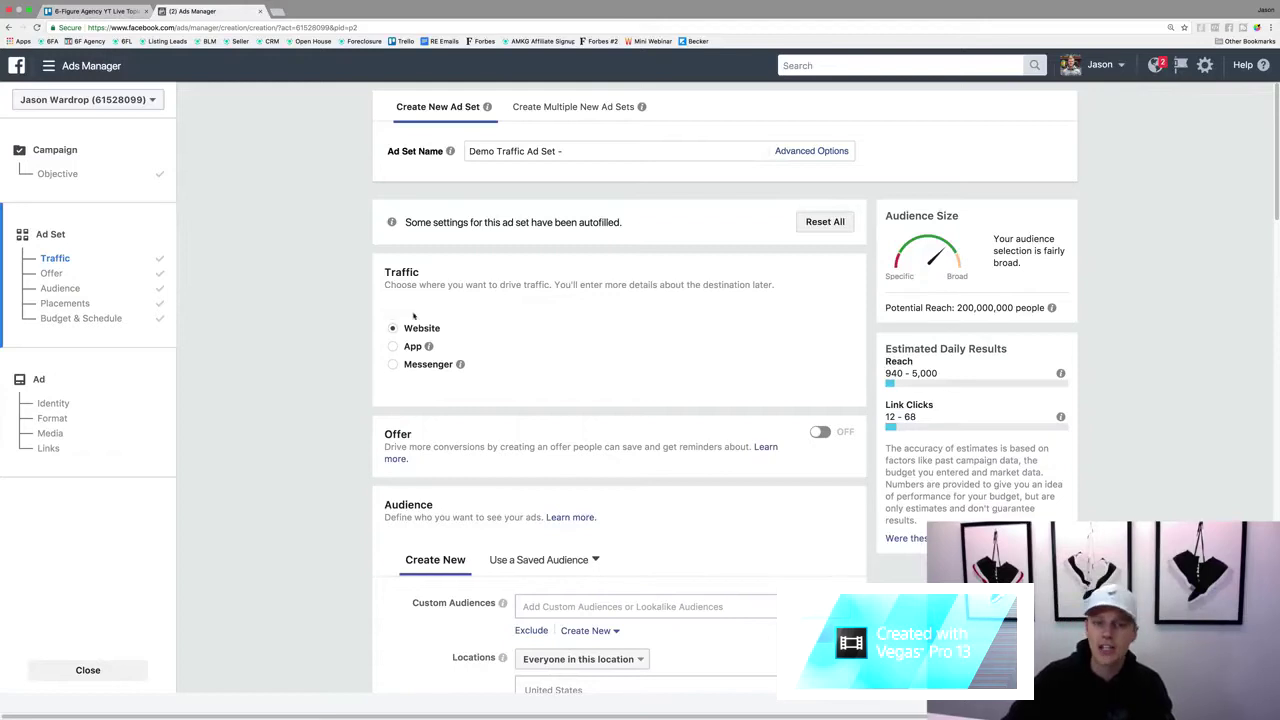
Replace the United States audience location with Orlando, Florida.
scroll(417, 335, "down", 2)
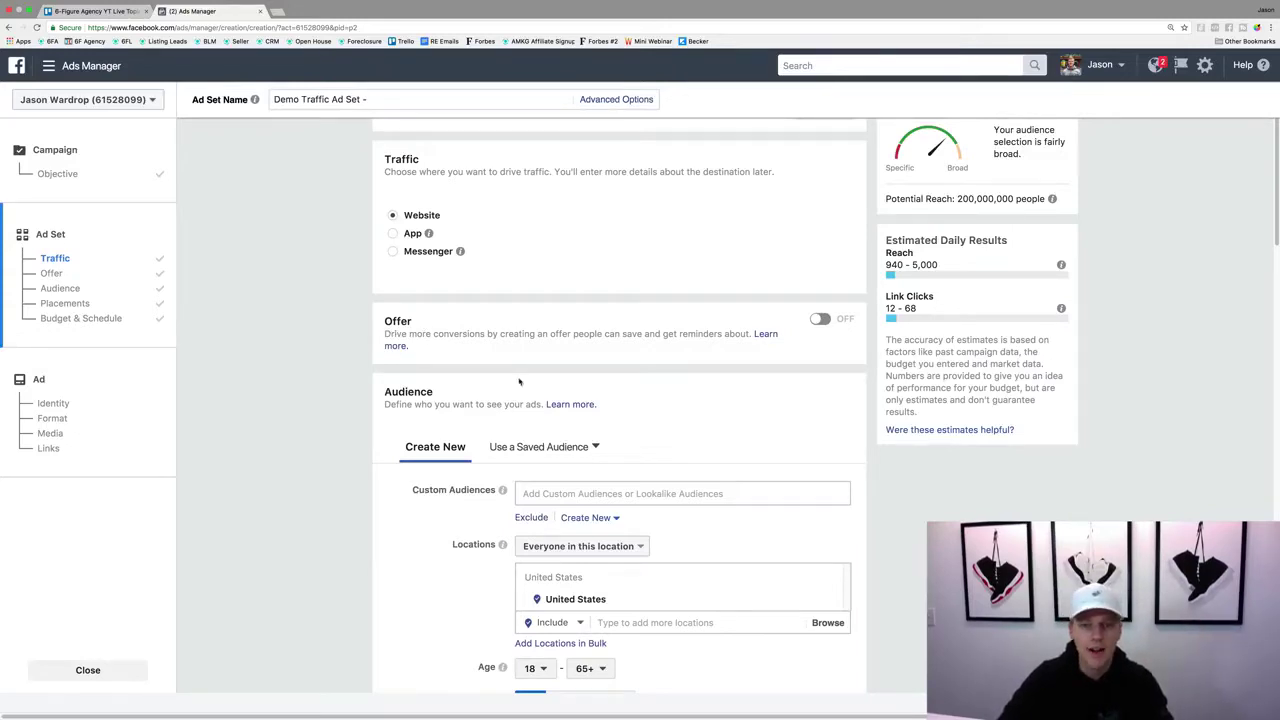
scroll(410, 380, "down", 3)
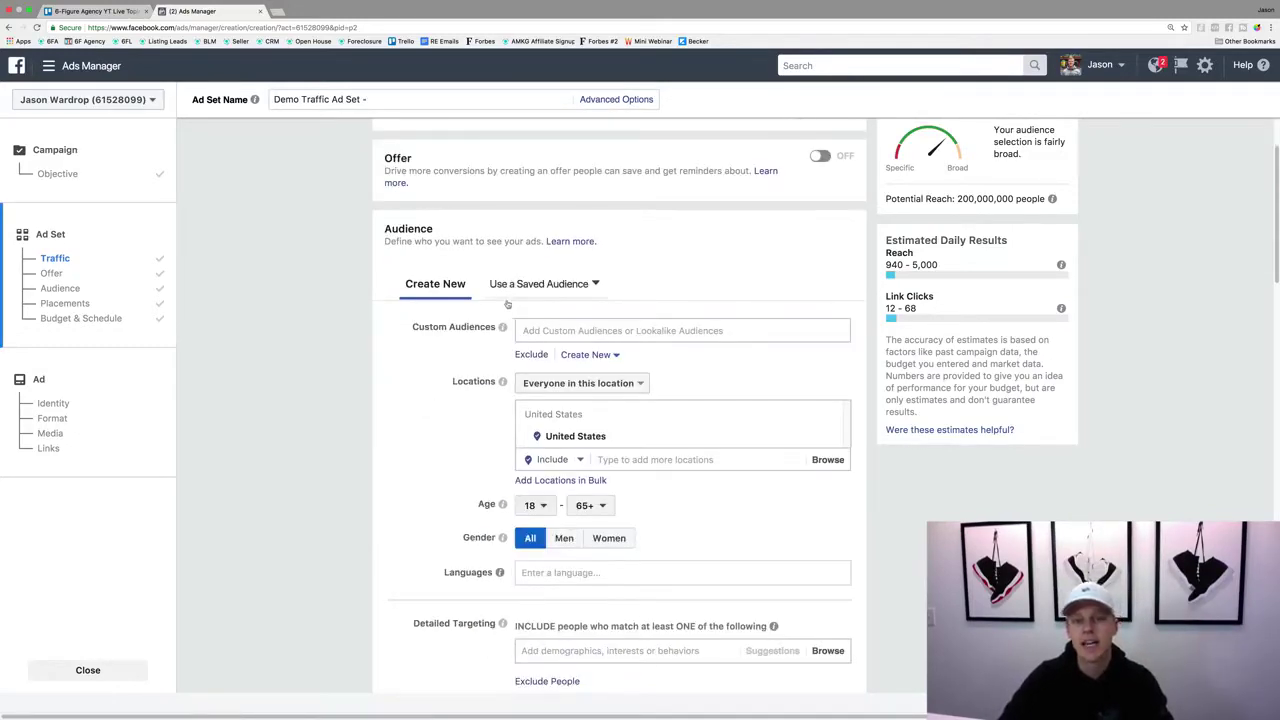
left_click_drag(399, 330, 510, 325)
mouse_move(510, 325)
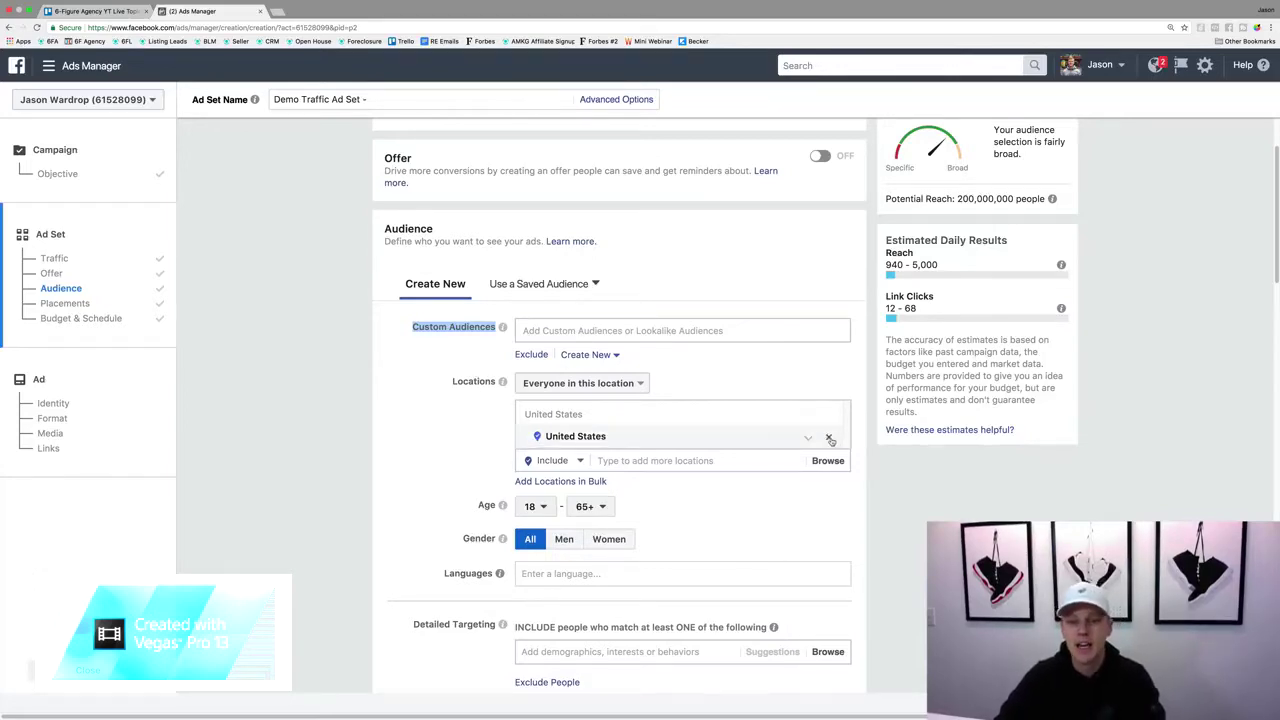
left_click(830, 440)
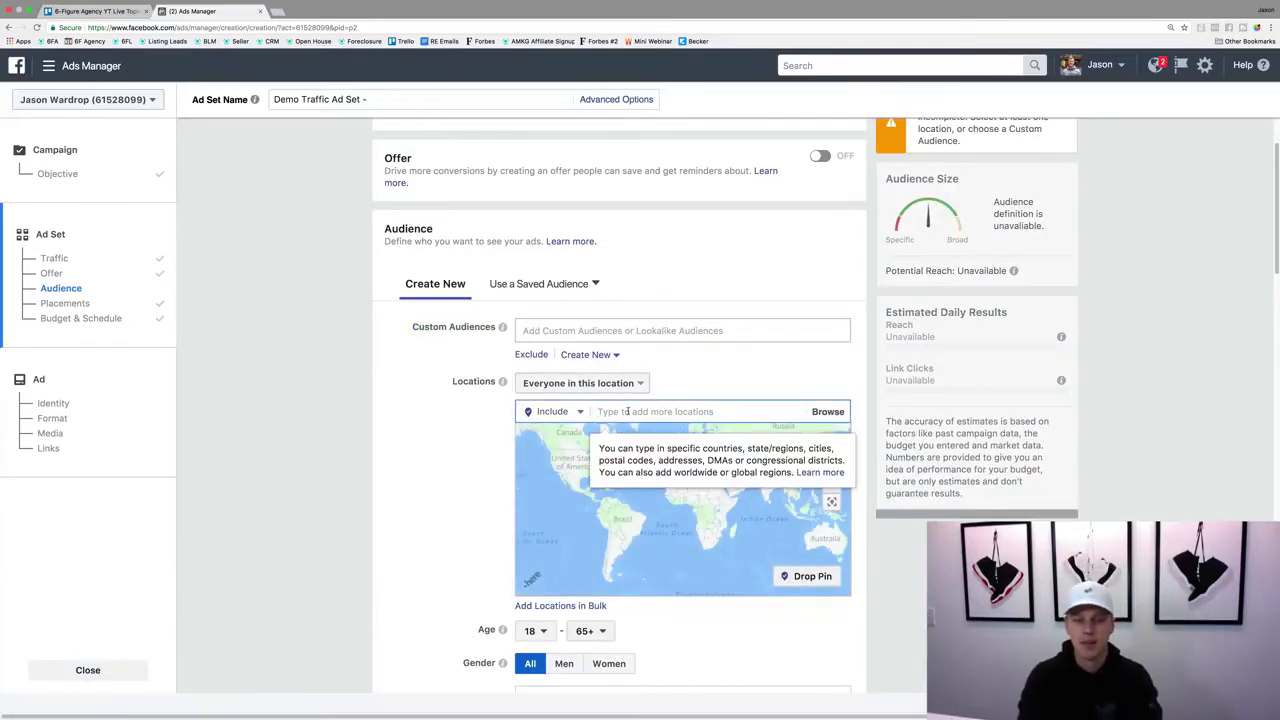
type("Orlando")
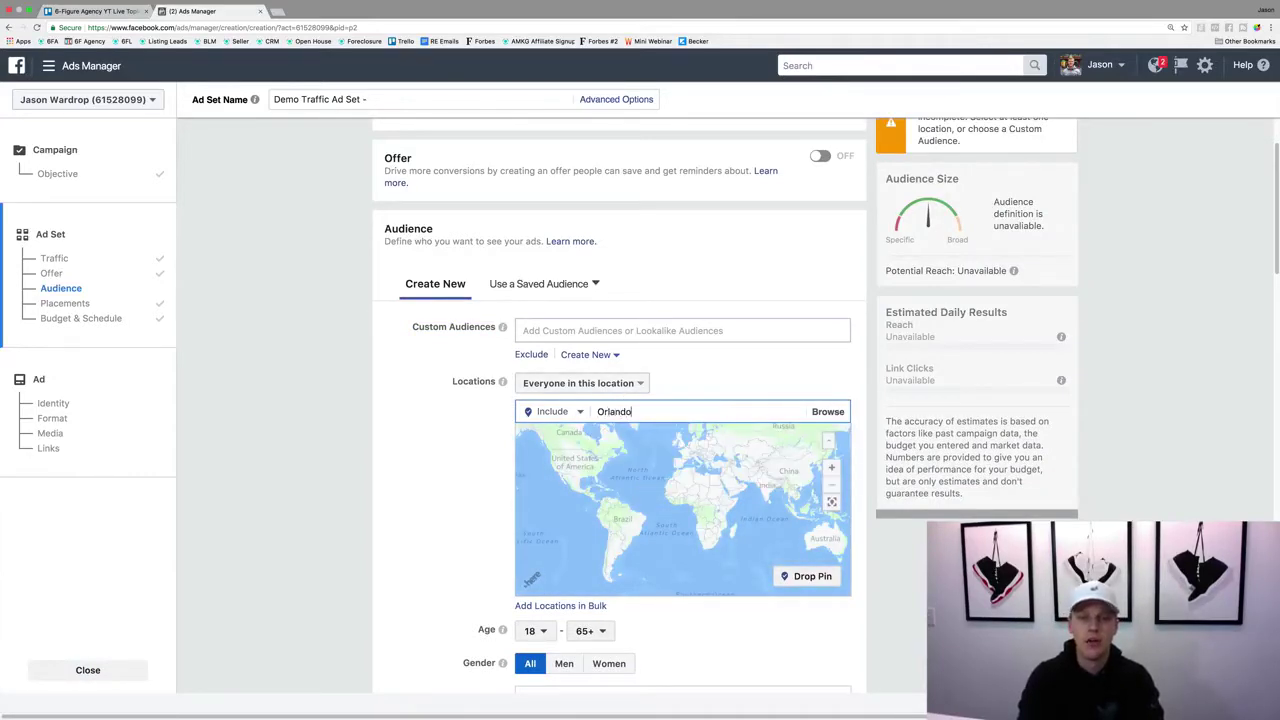
type(" Florida")
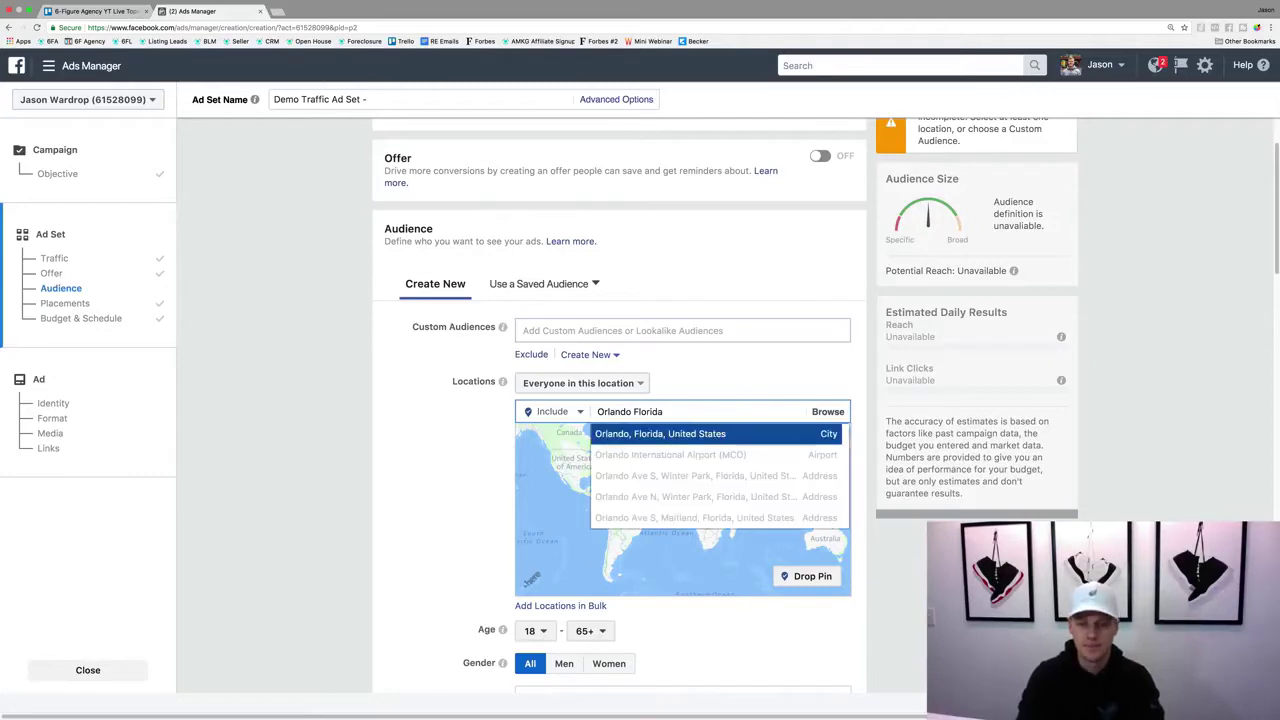
key("Return")
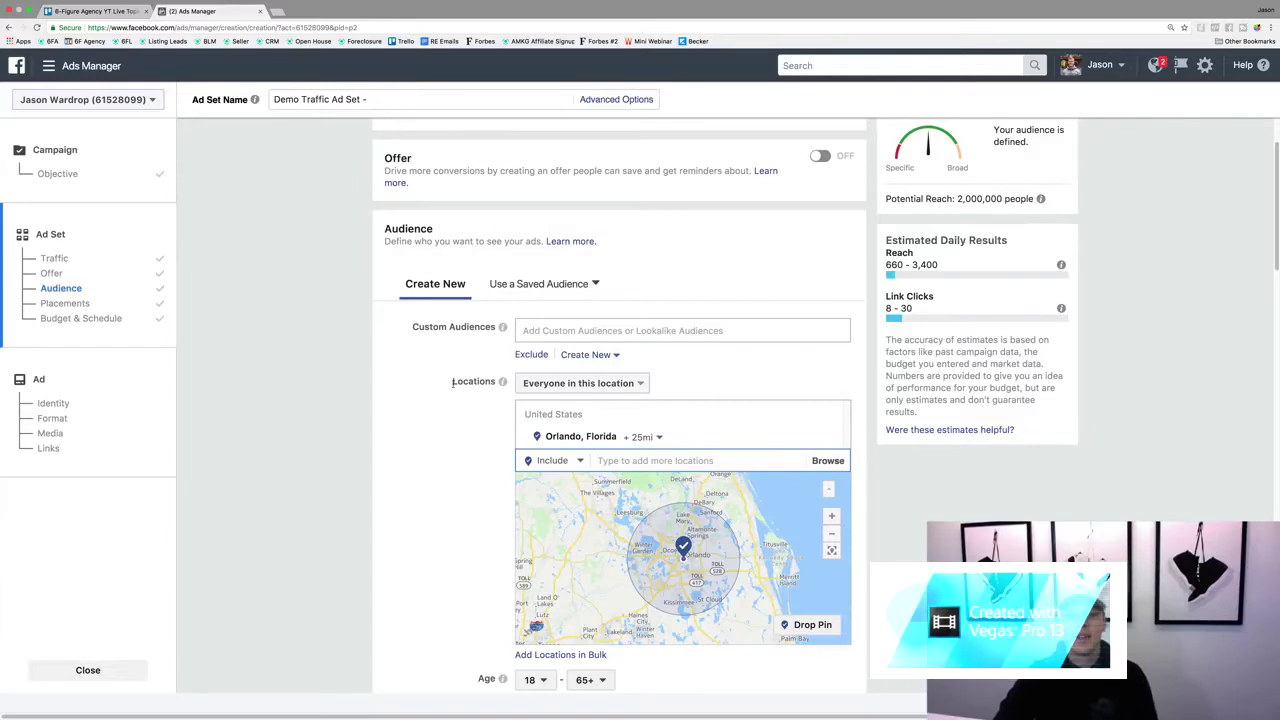
Restrict the location targeting to people who live in this location.
left_click(591, 386)
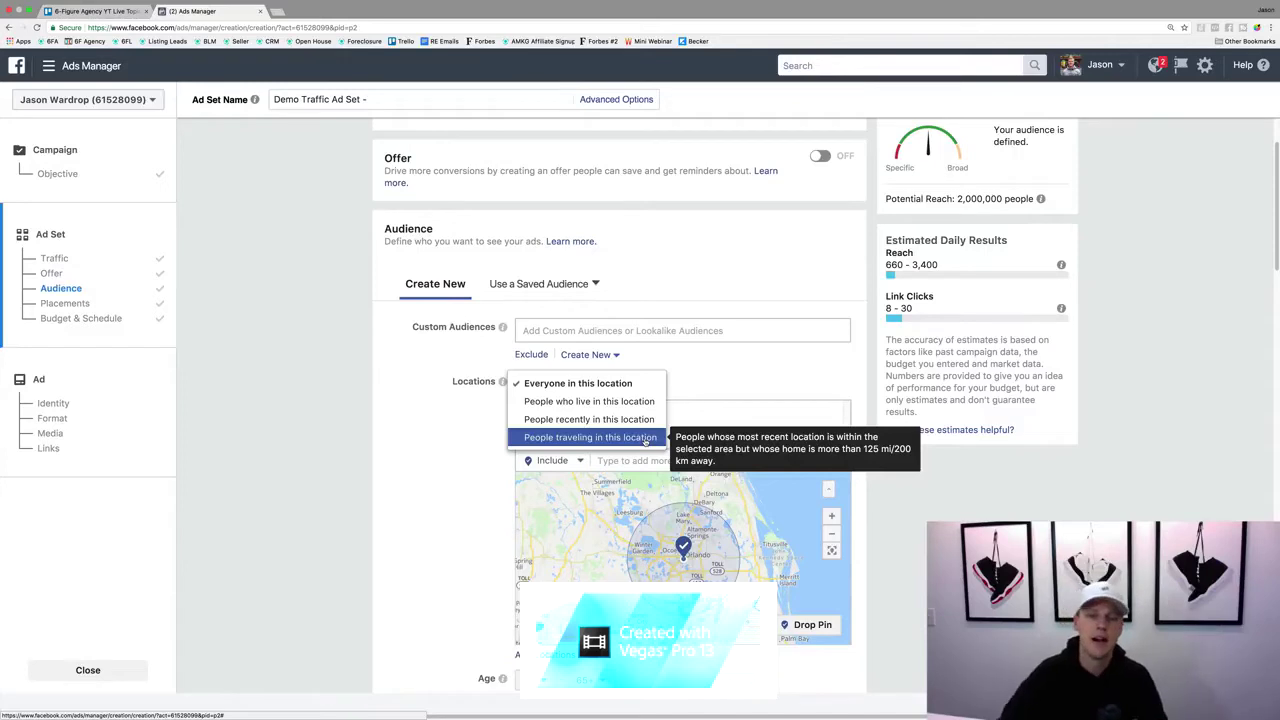
left_click(638, 402)
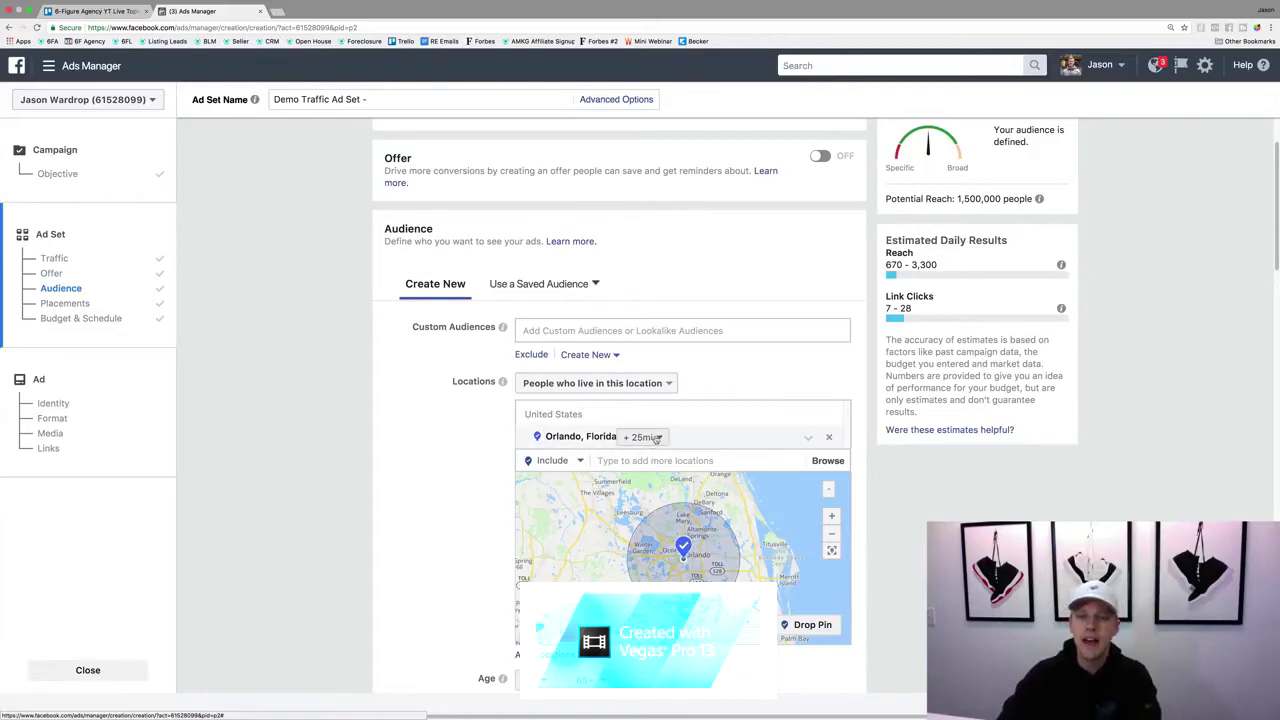
left_click_drag(958, 198, 1006, 199)
left_click(1004, 198)
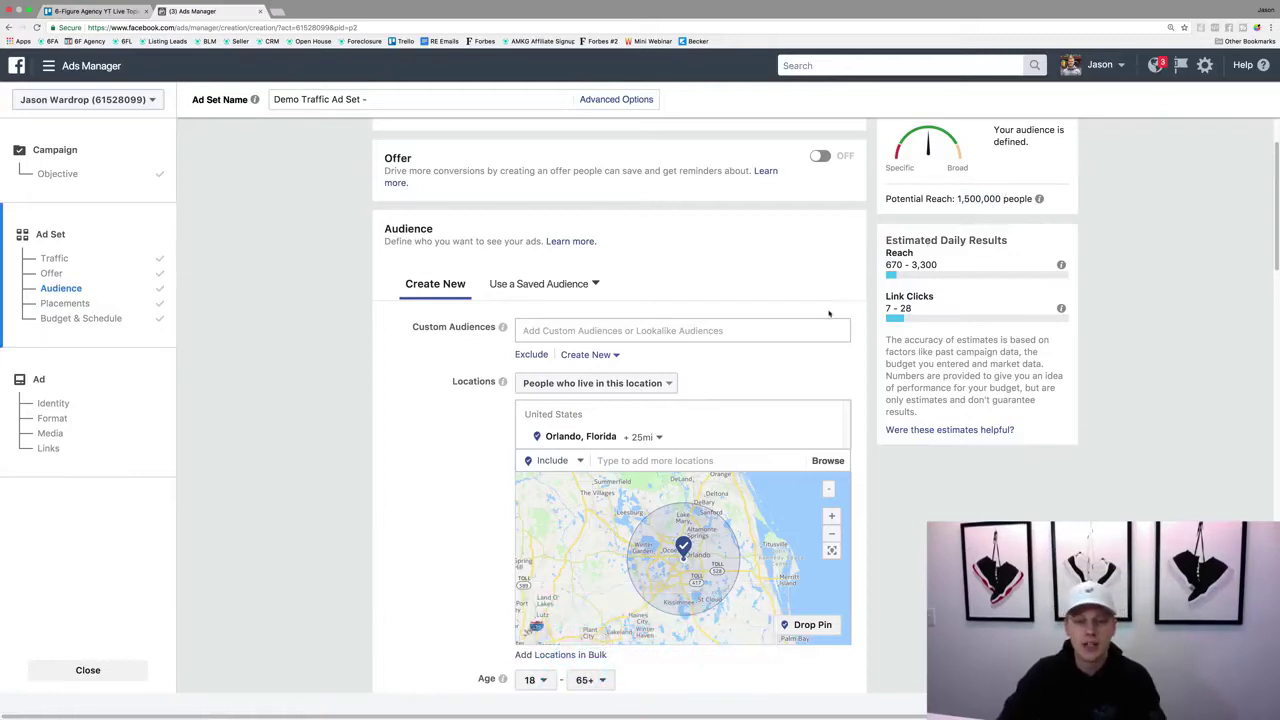
Try limiting the Orlando location to the current city only, and switch back to cities within a radius.
left_click(648, 439)
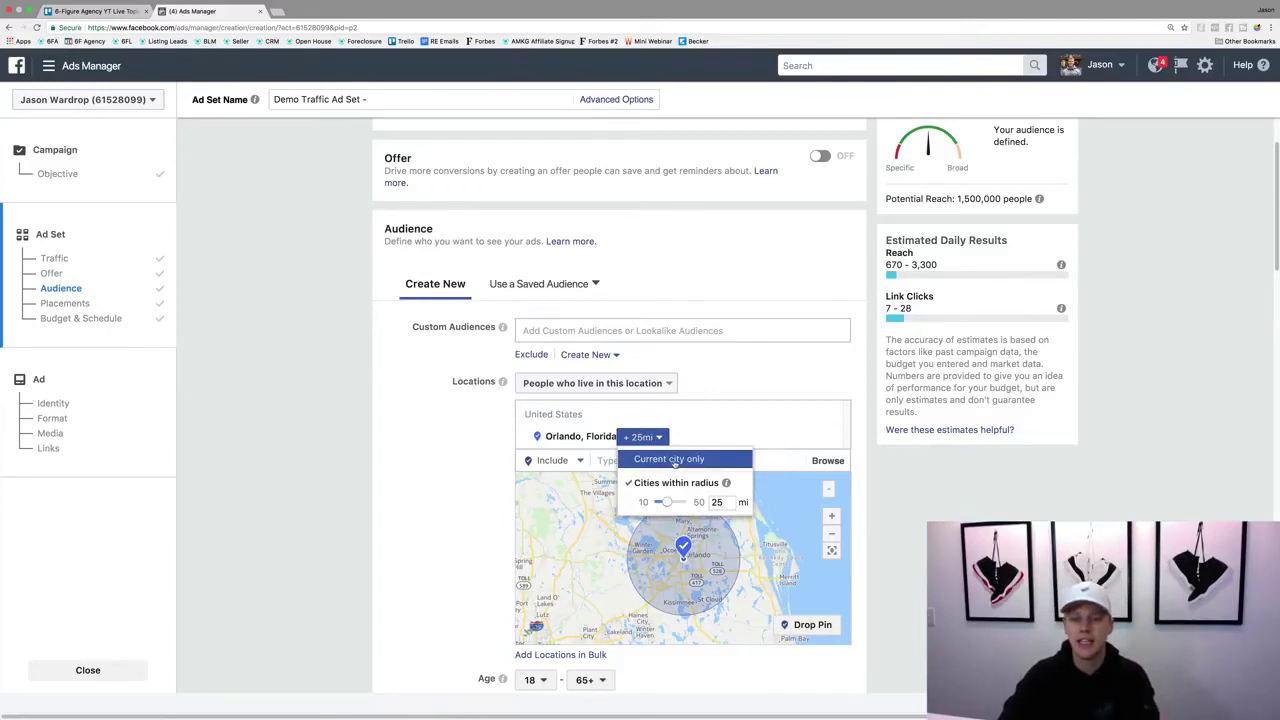
left_click(674, 460)
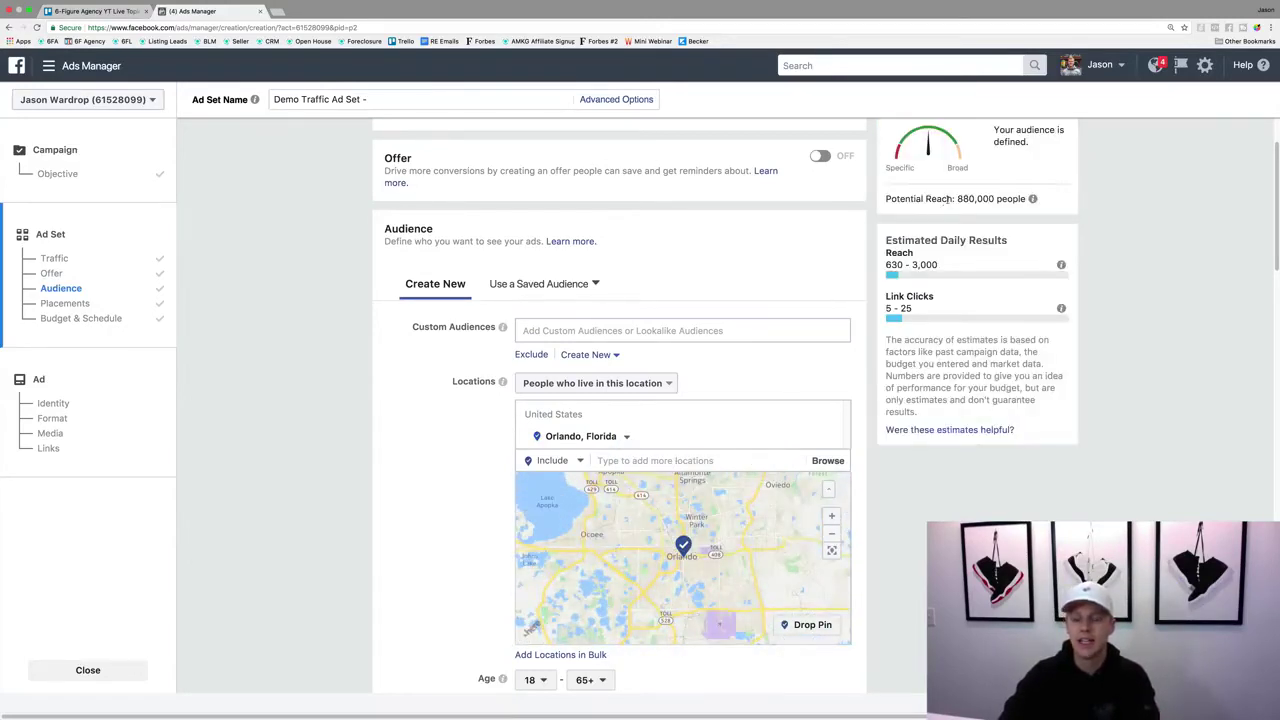
left_click(626, 436)
left_click(652, 483)
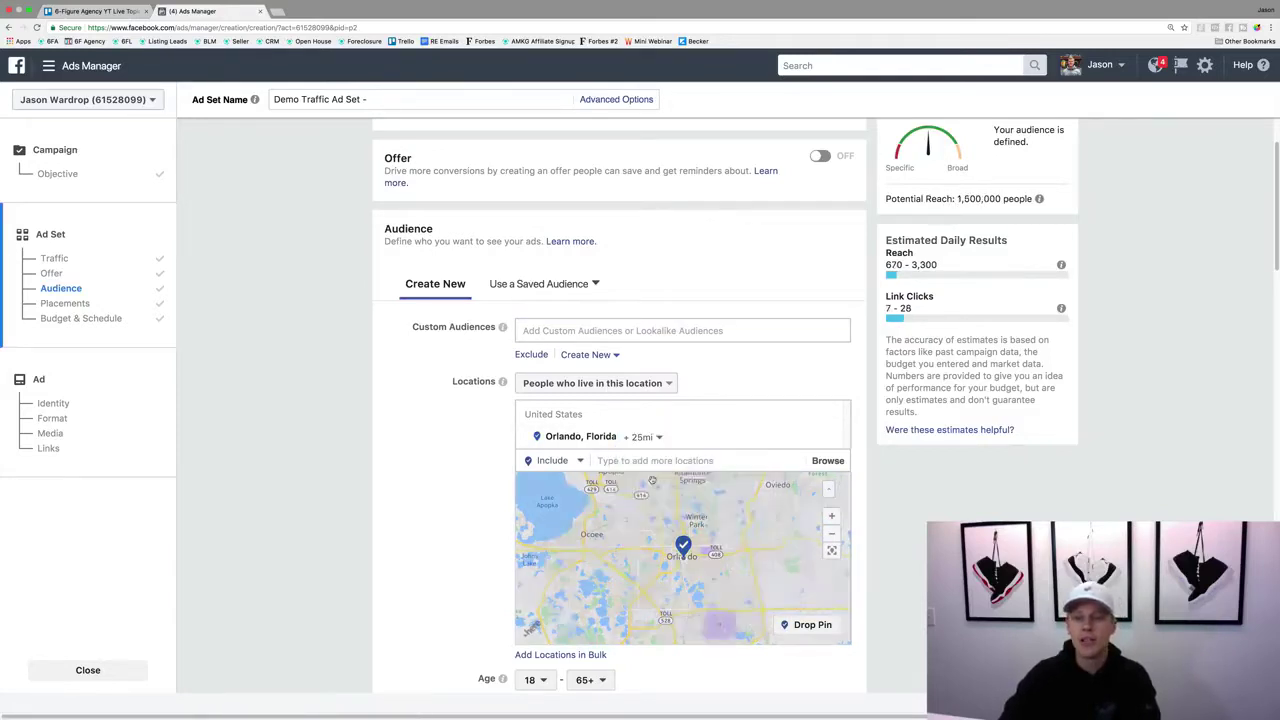
Reduce the targeting radius around Orlando to 10 miles.
left_click(658, 437)
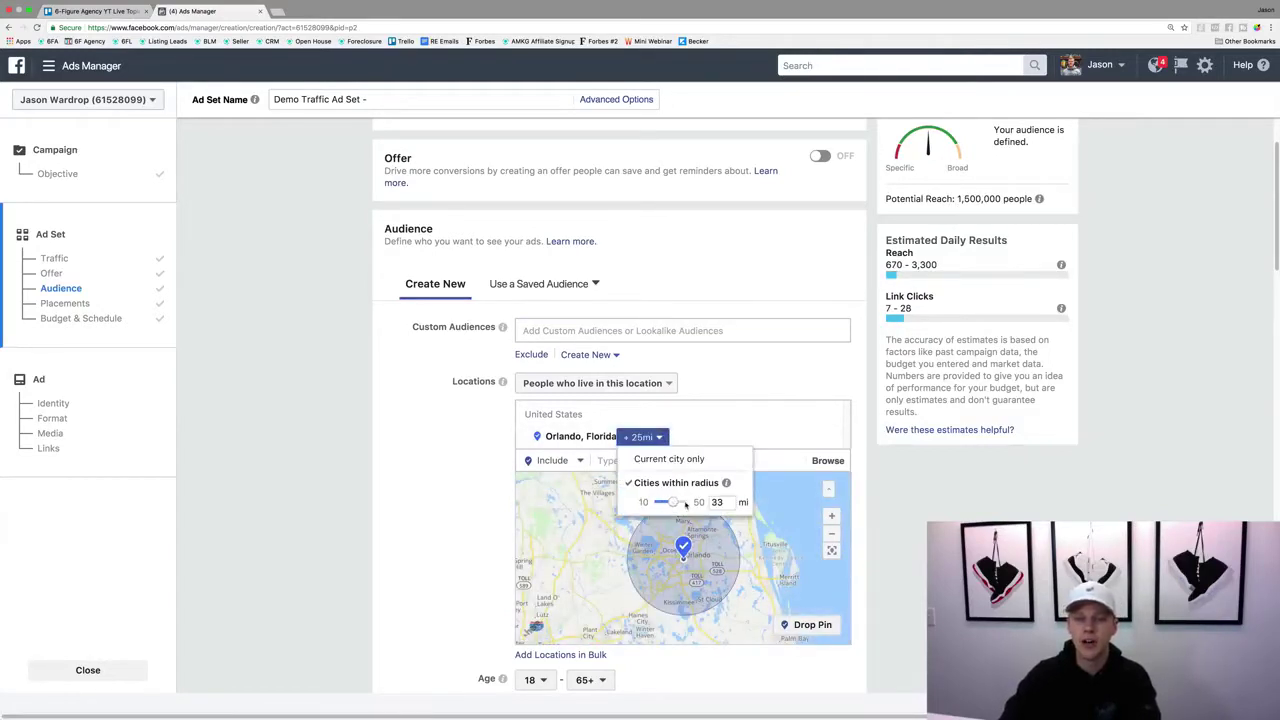
left_click_drag(667, 501, 646, 502)
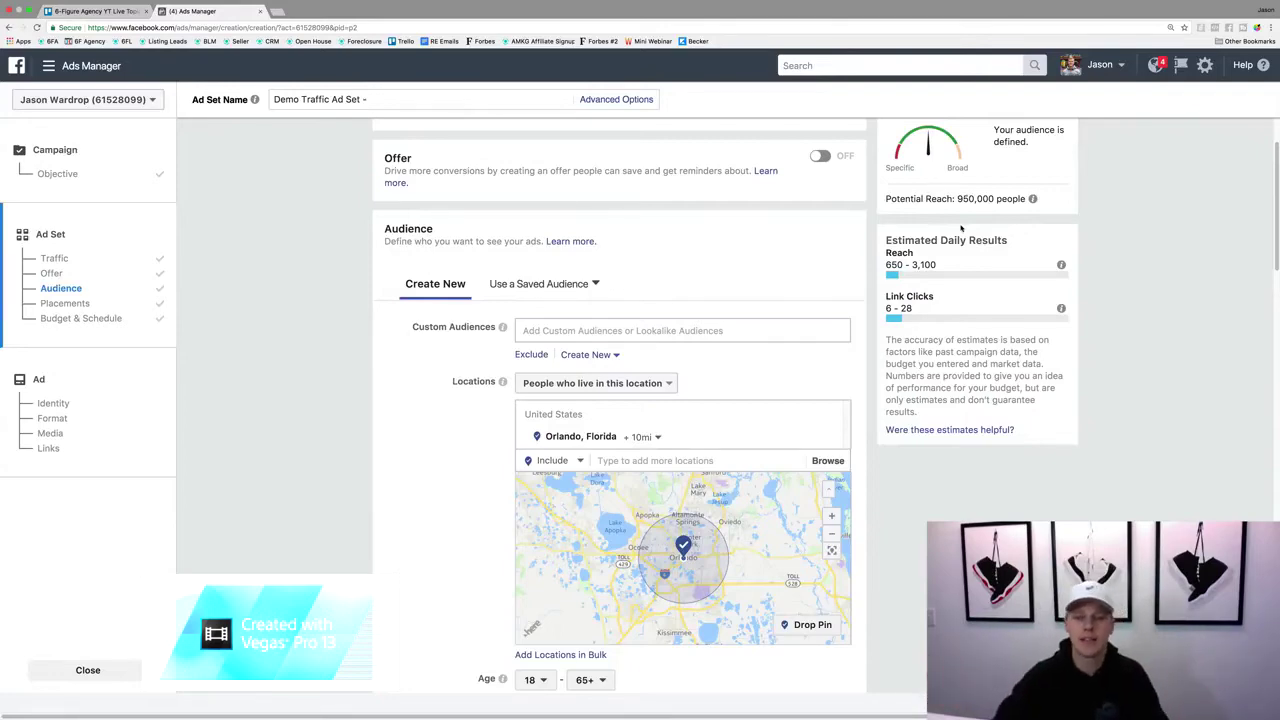
Set the audience's minimum age to 26.
scroll(480, 330, "down", 5)
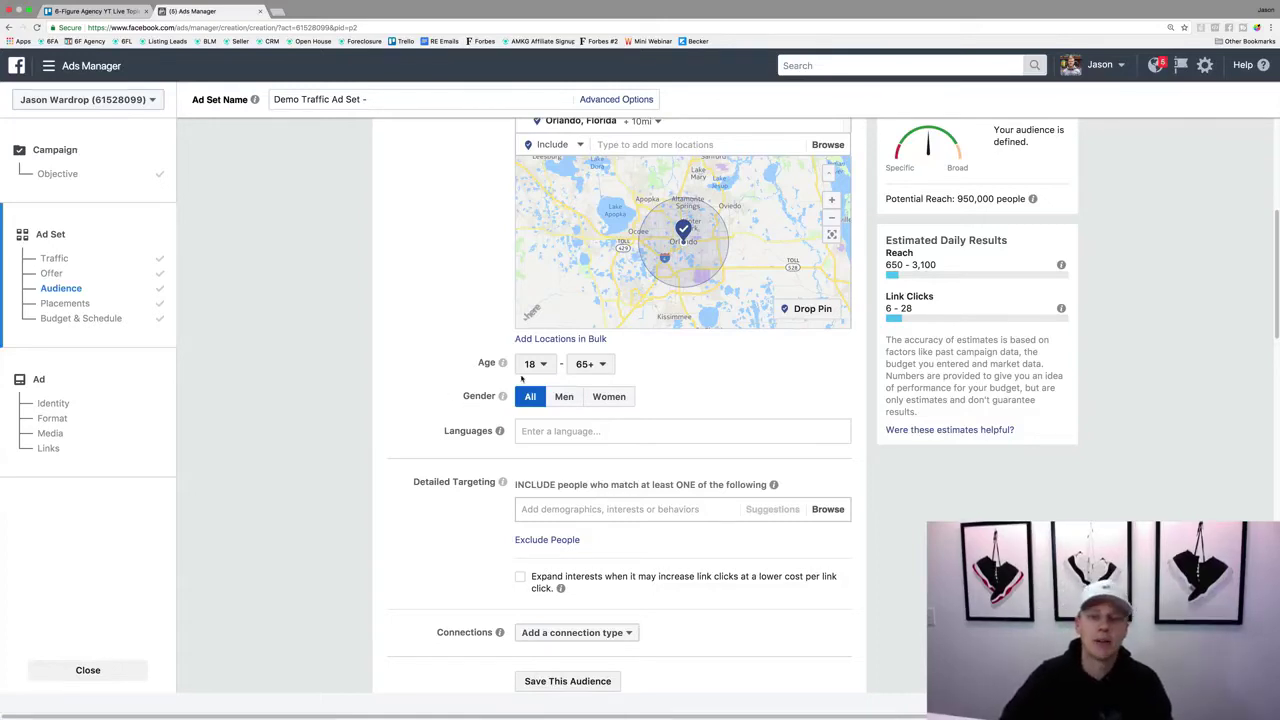
left_click(530, 365)
scroll(540, 470, "down", 2)
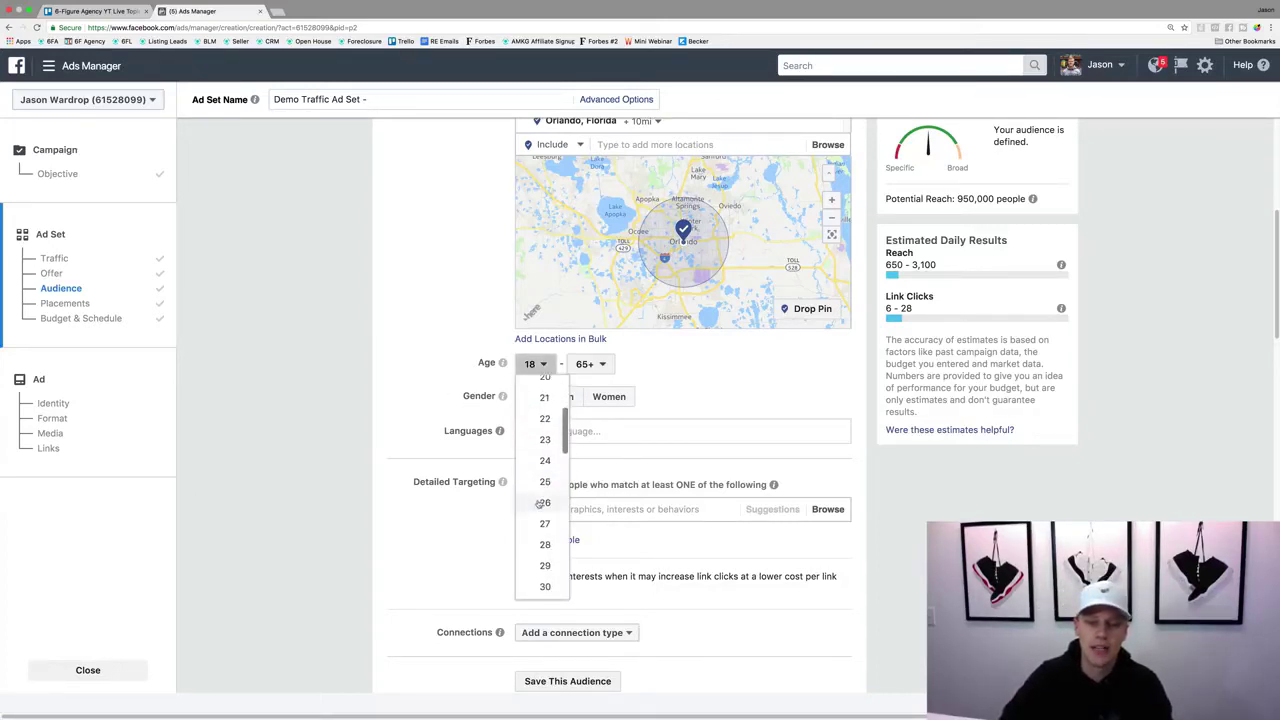
left_click(542, 503)
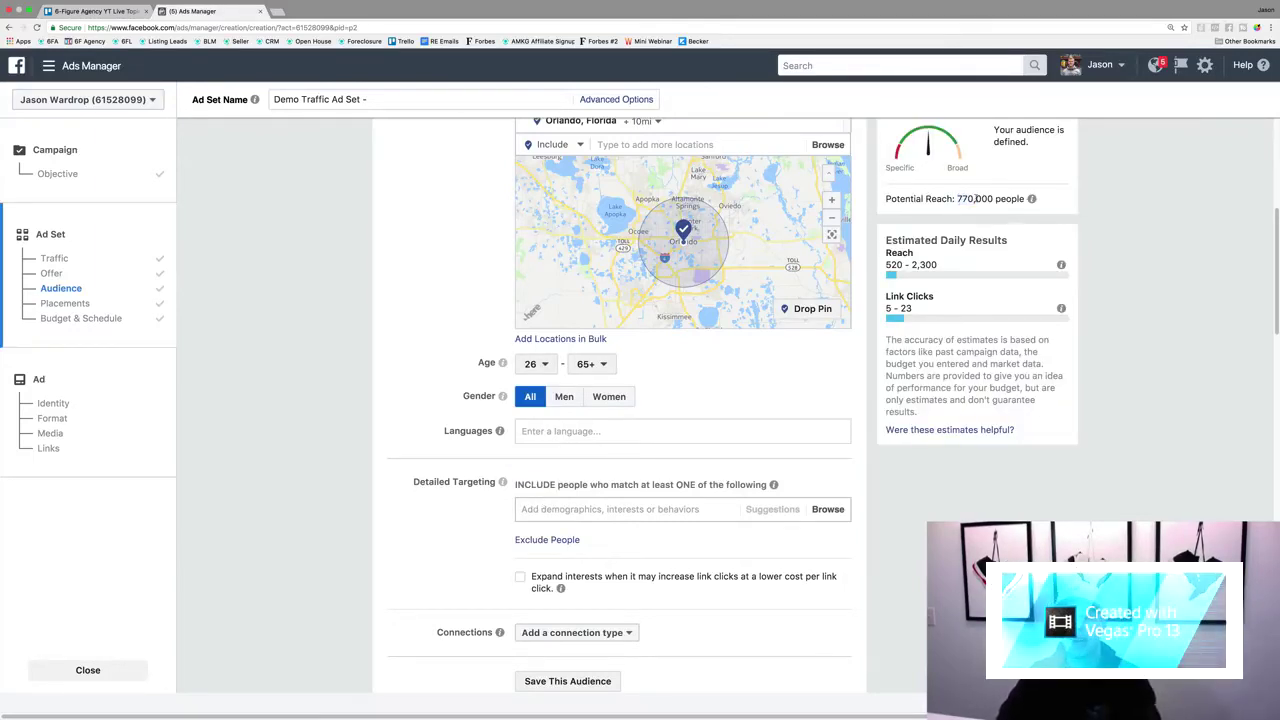
Try English (All) as the audience language, and remove it again.
left_click(565, 427)
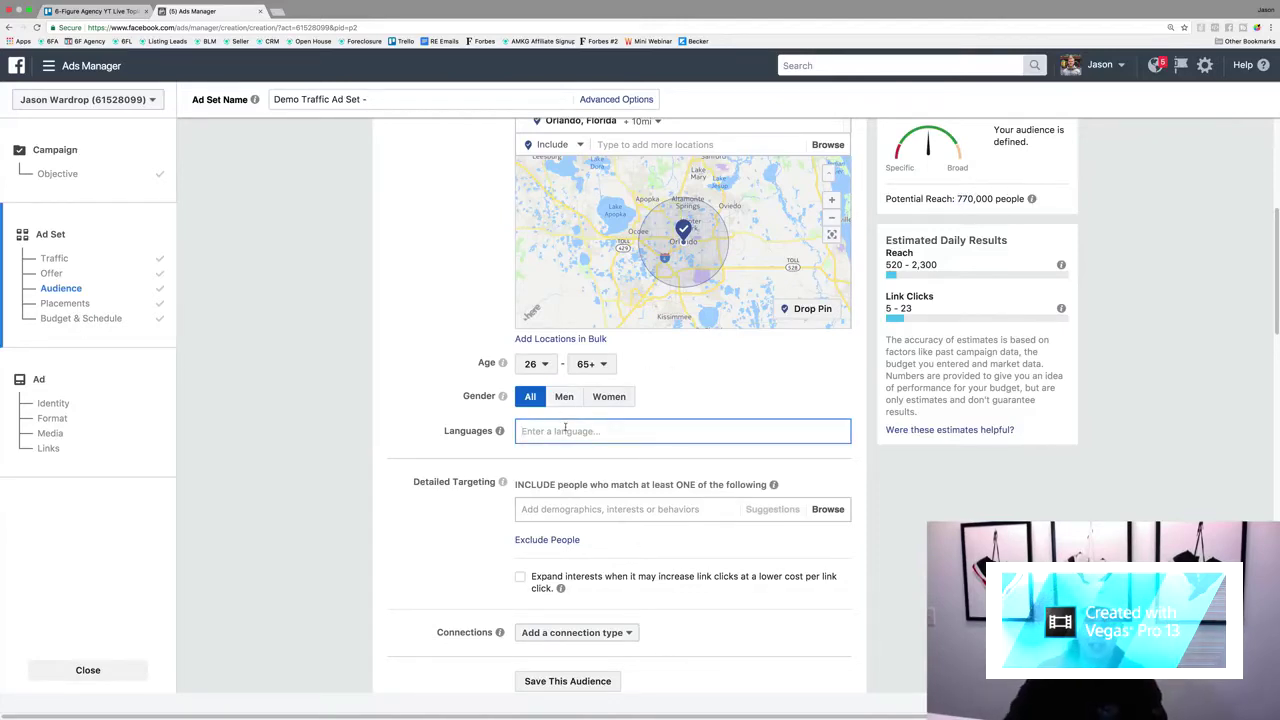
type("eng")
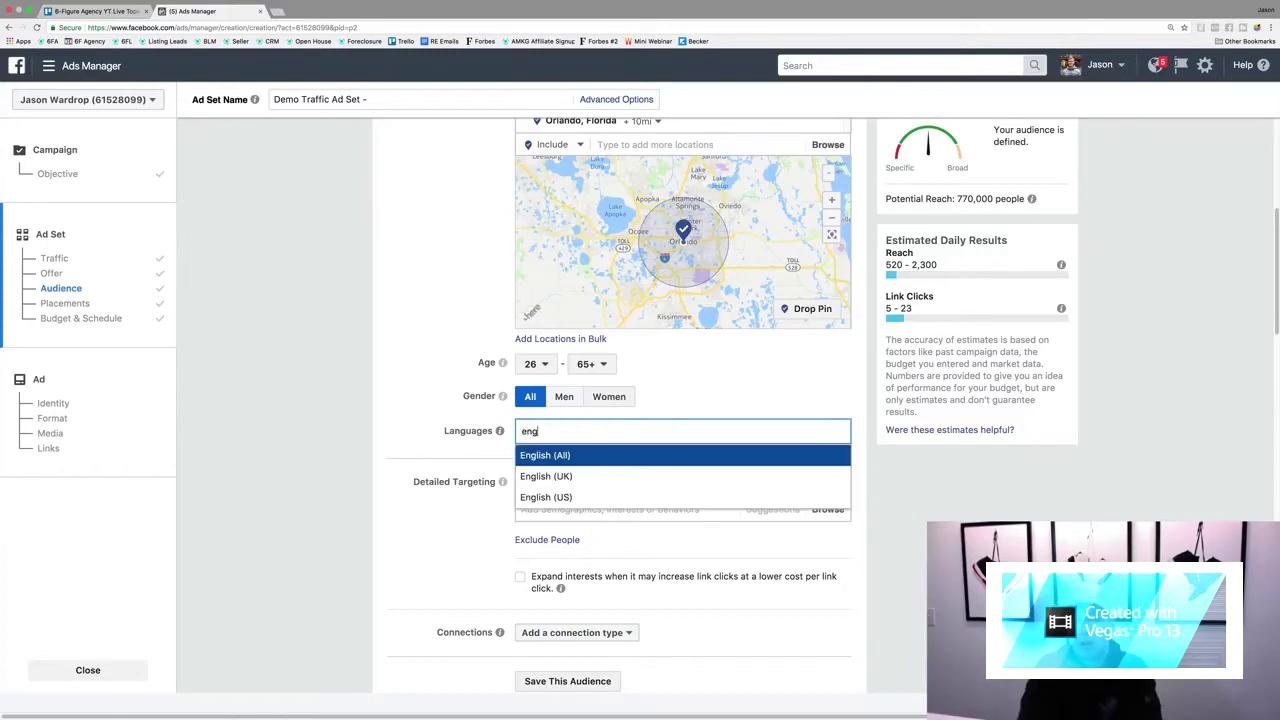
key("Return")
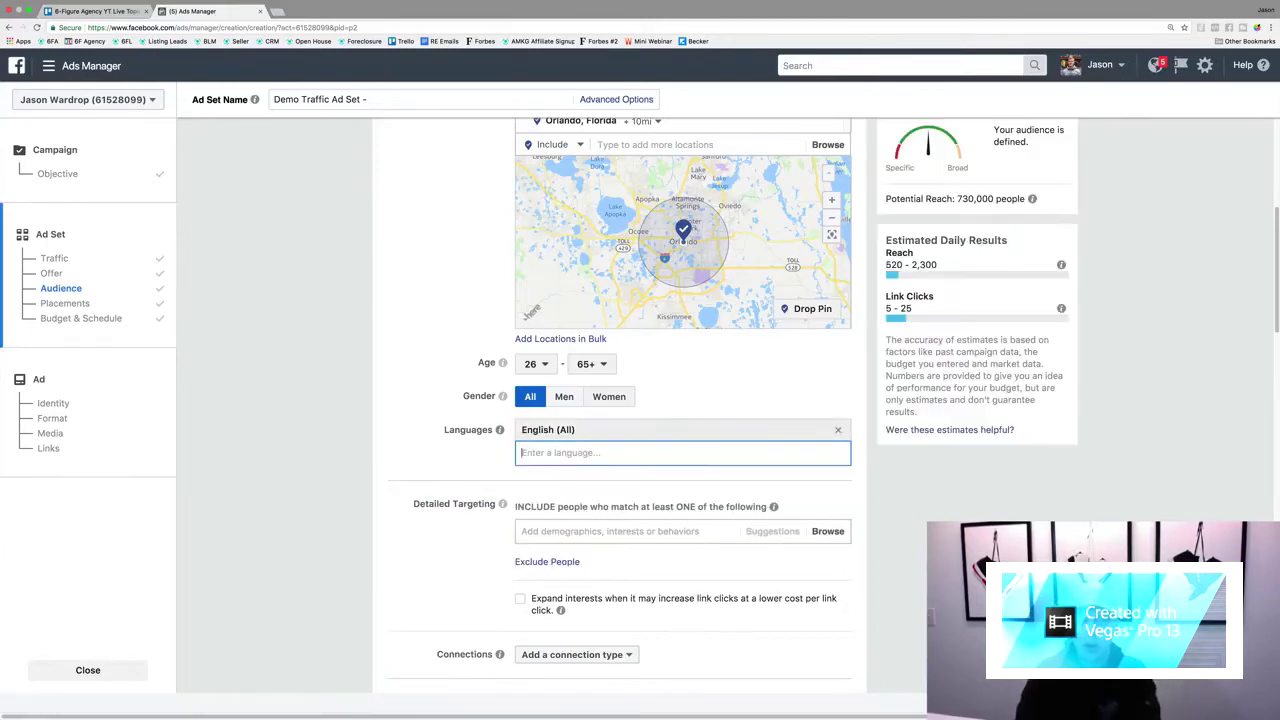
left_click(838, 429)
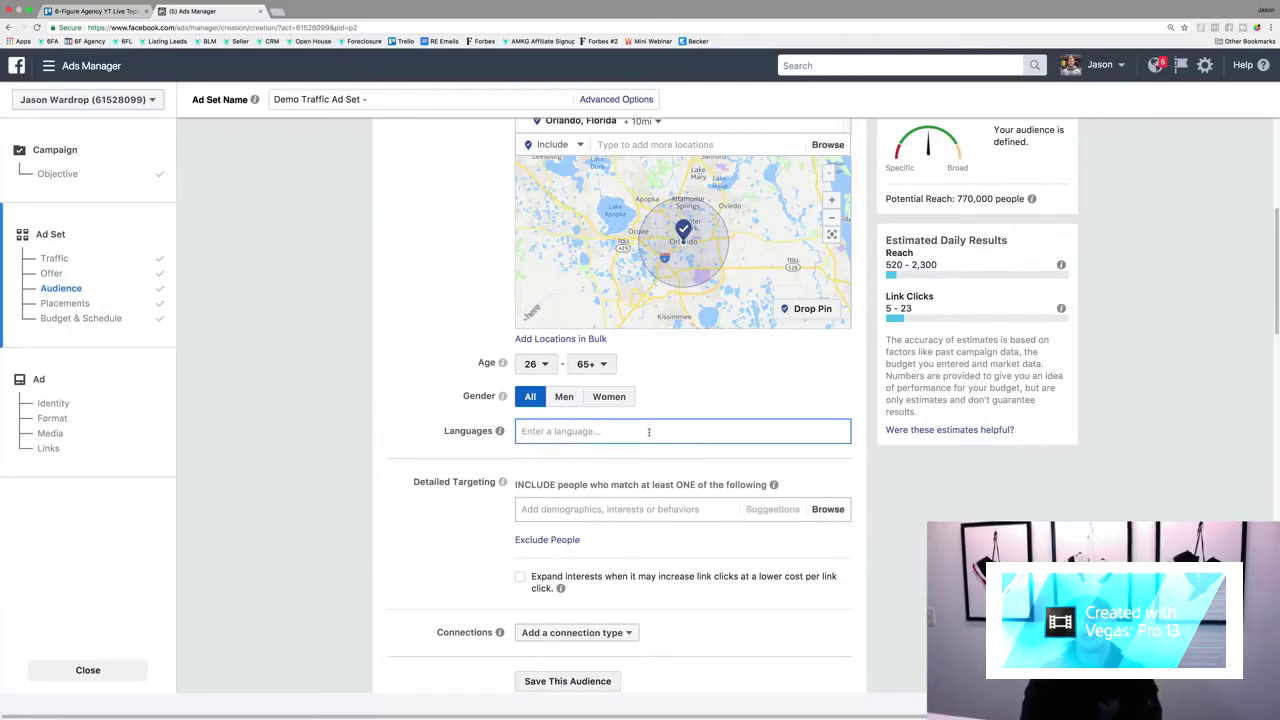
Try Spanish (All) as the audience language, check the potential reach, and remove the language again.
type("spani")
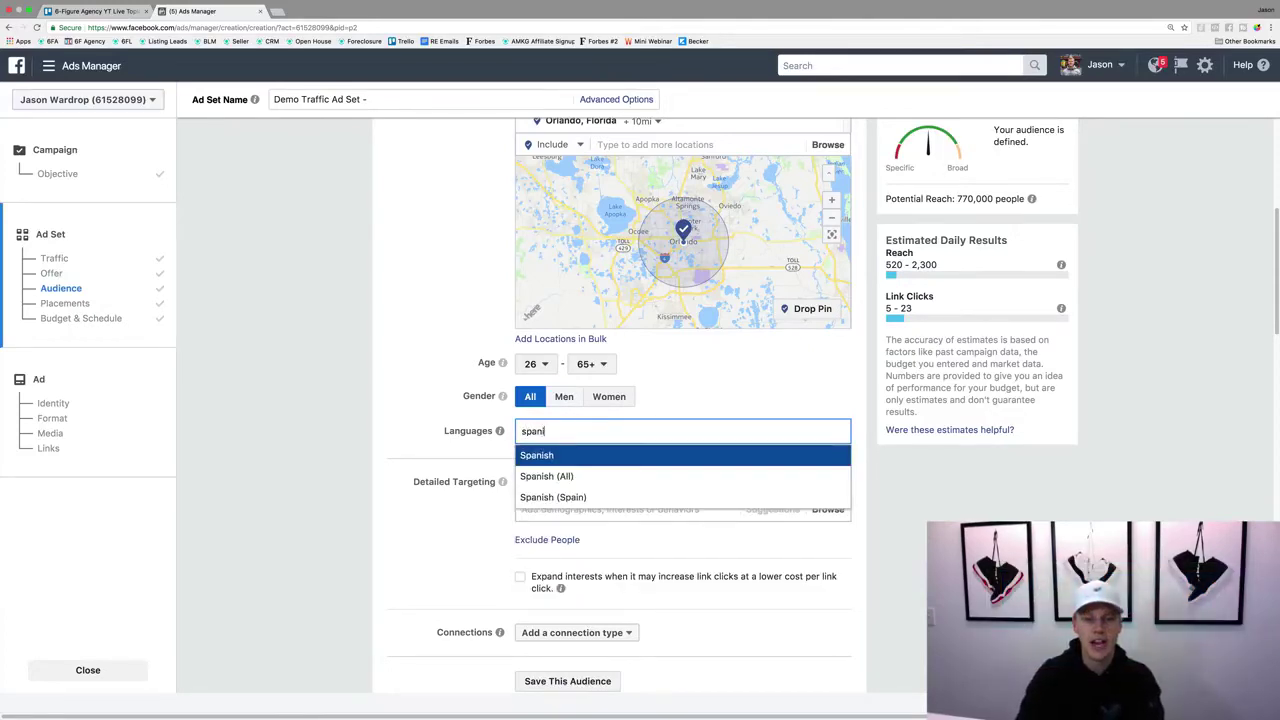
key("Return")
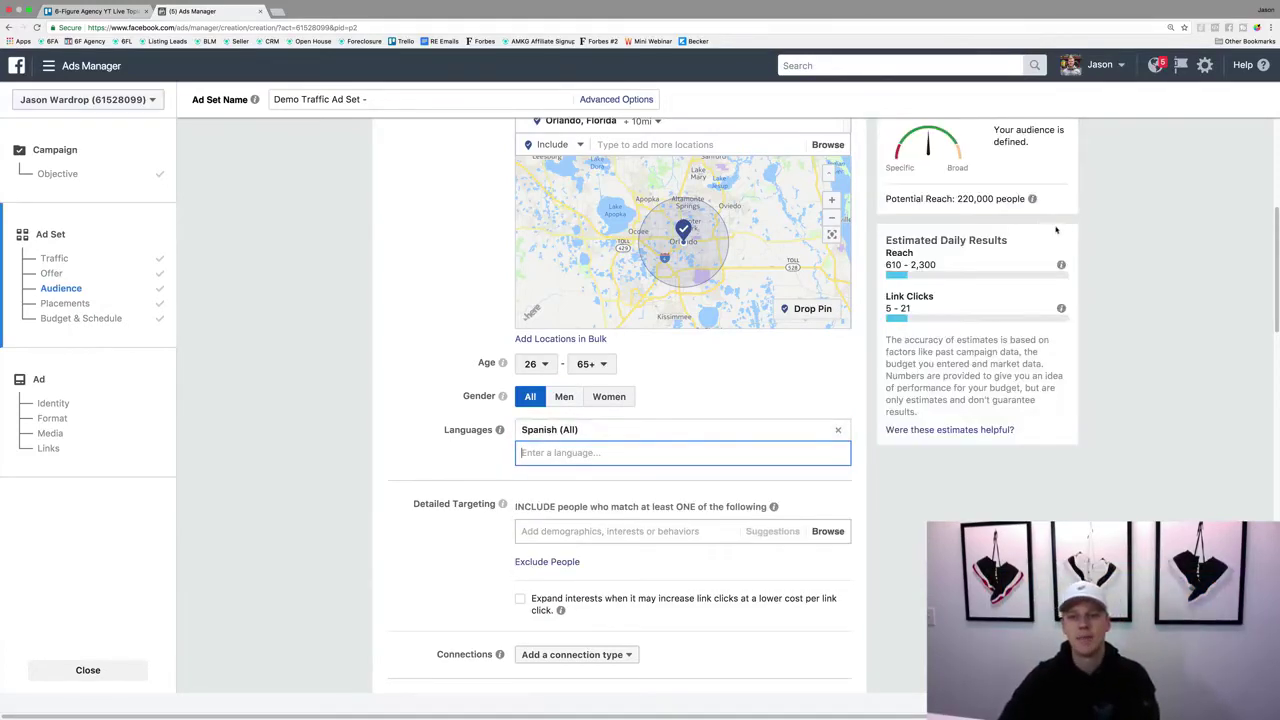
double_click(965, 198)
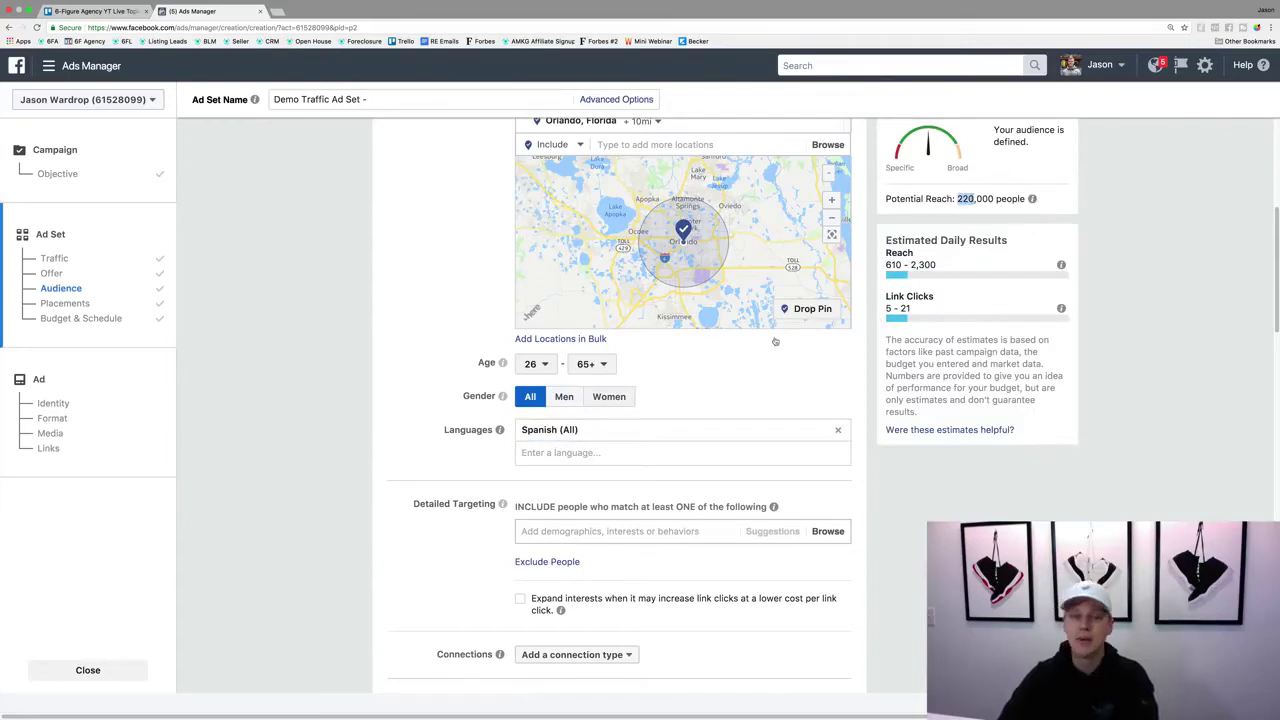
left_click(838, 431)
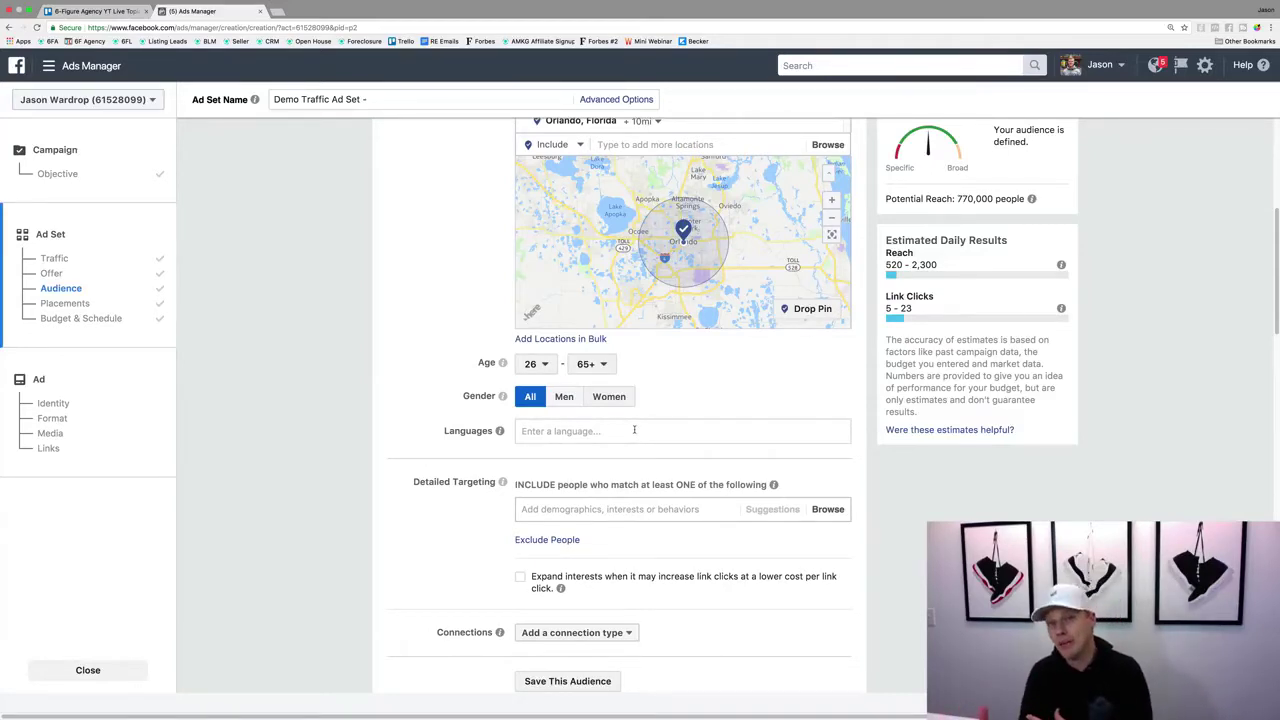
Set the audience language to English (All).
left_click(634, 430)
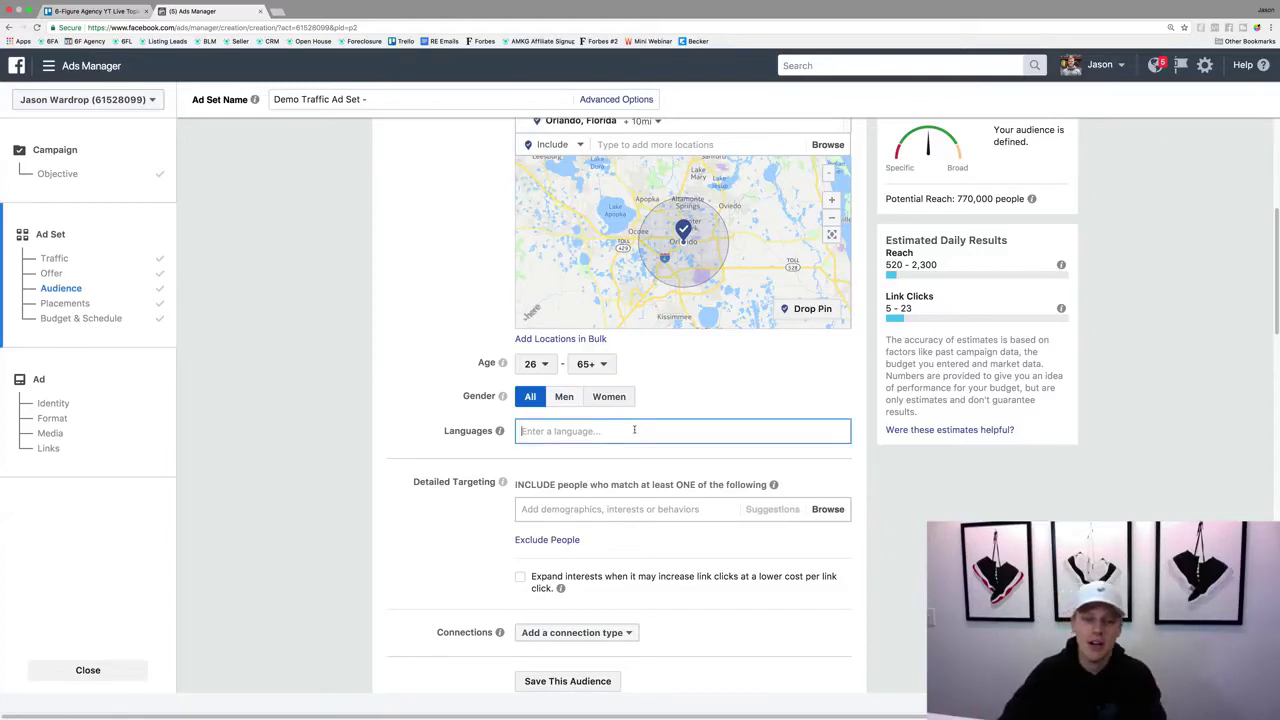
type("en")
key("Return")
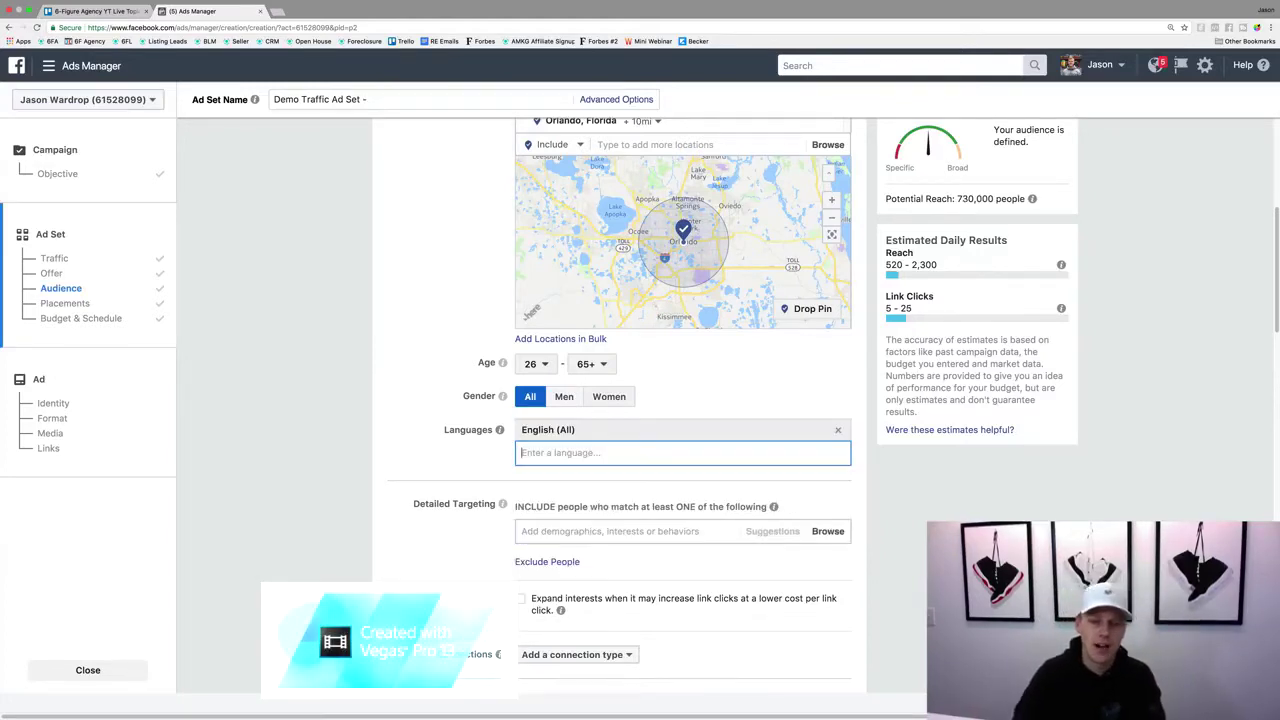
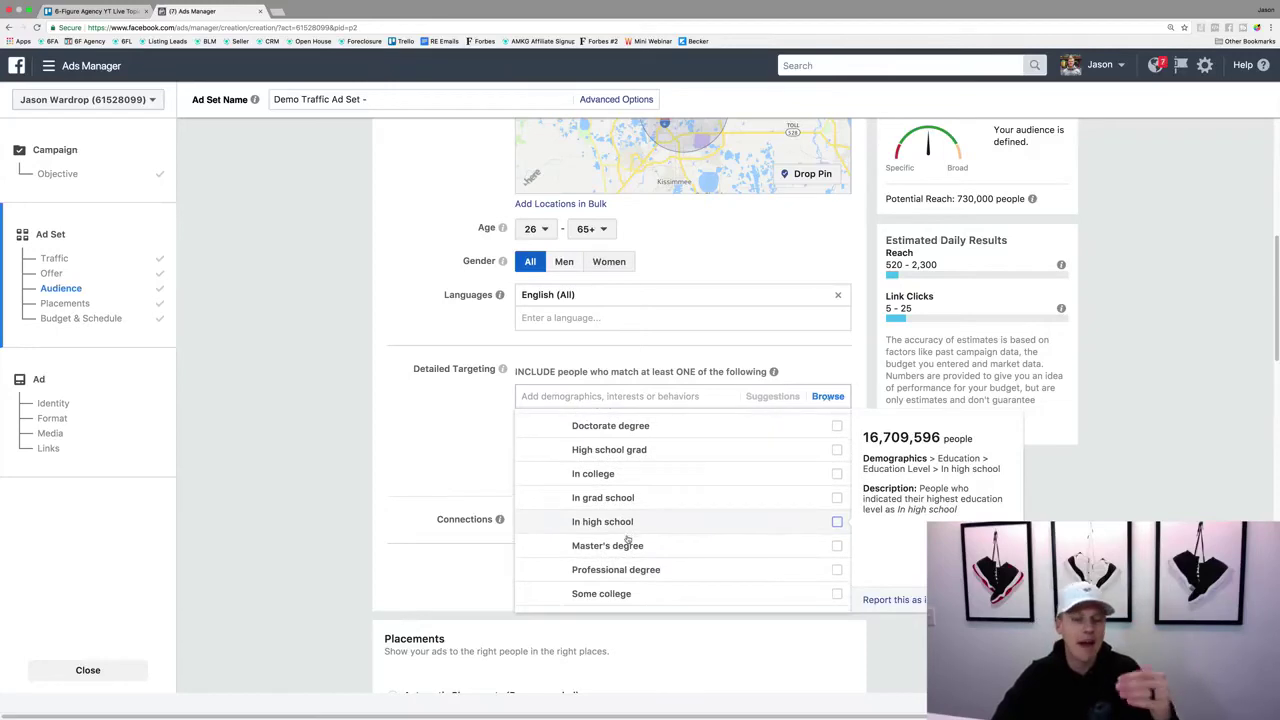
Browse the detailed targeting demographics from education levels to the financial income and net worth brackets.
scroll(627, 540, "down", 2)
scroll(627, 537, "down", 3)
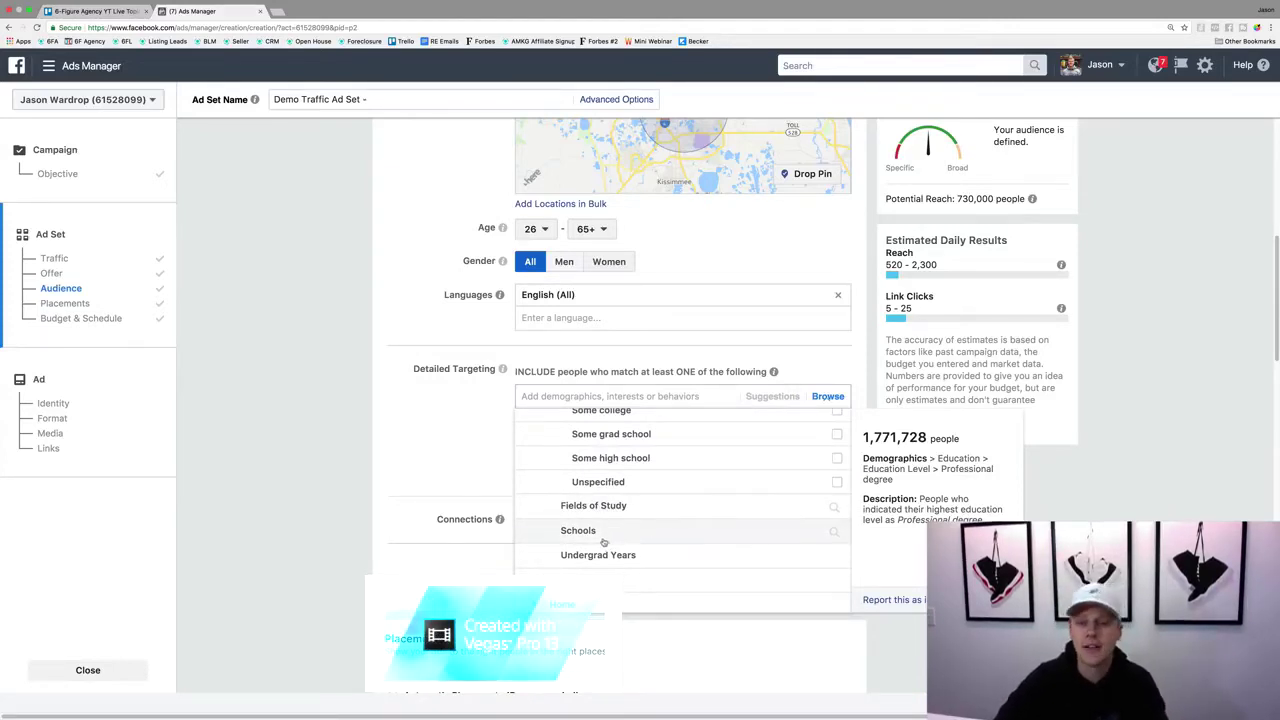
scroll(600, 540, "down", 2)
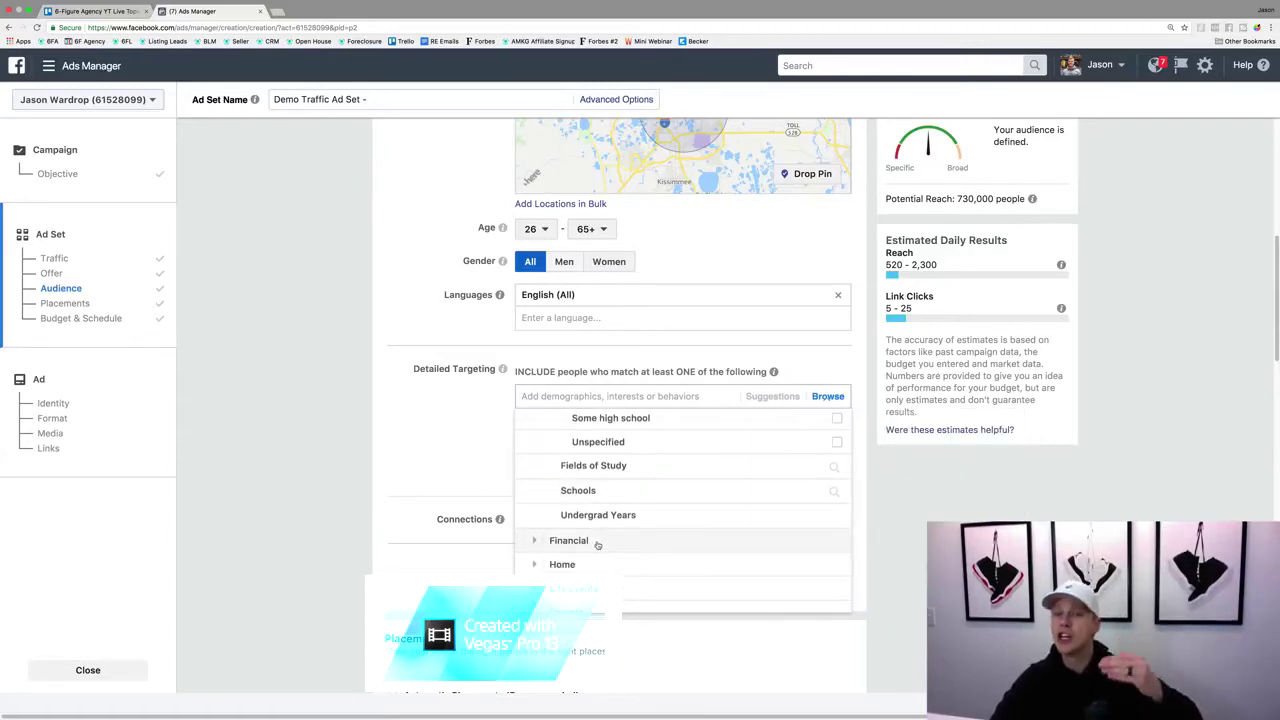
left_click(533, 541)
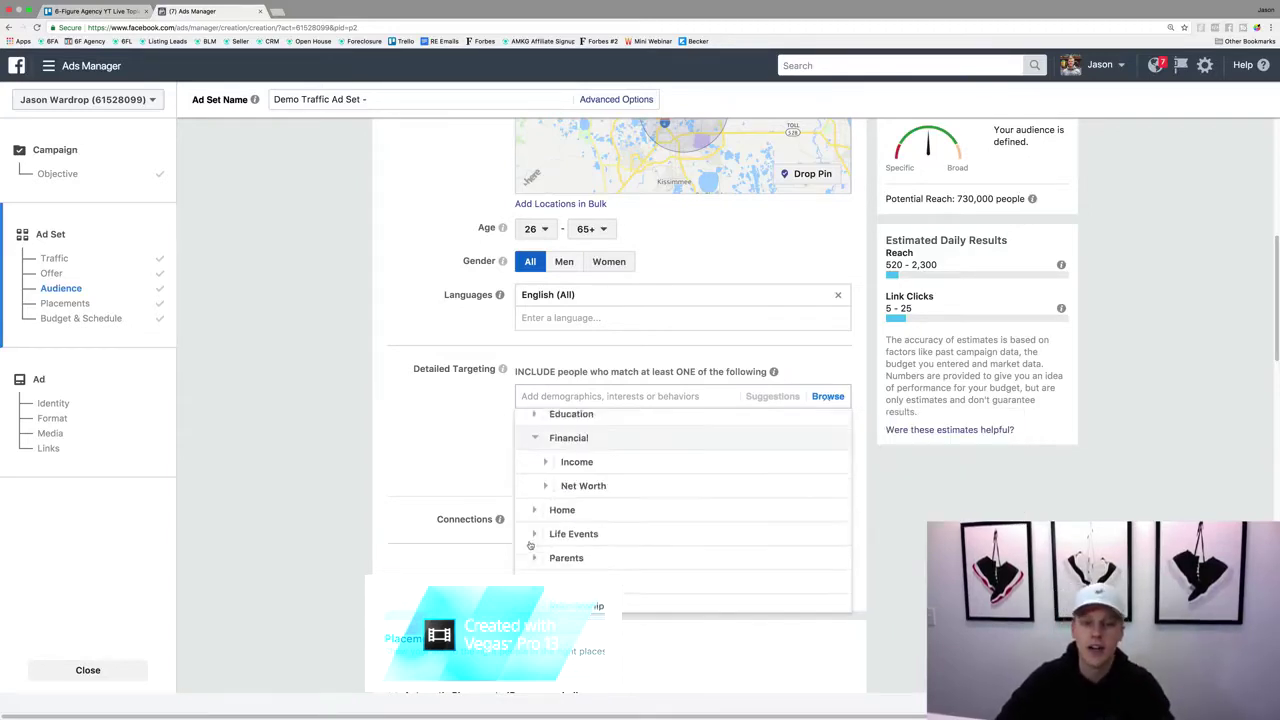
left_click(548, 443)
mouse_move(583, 448)
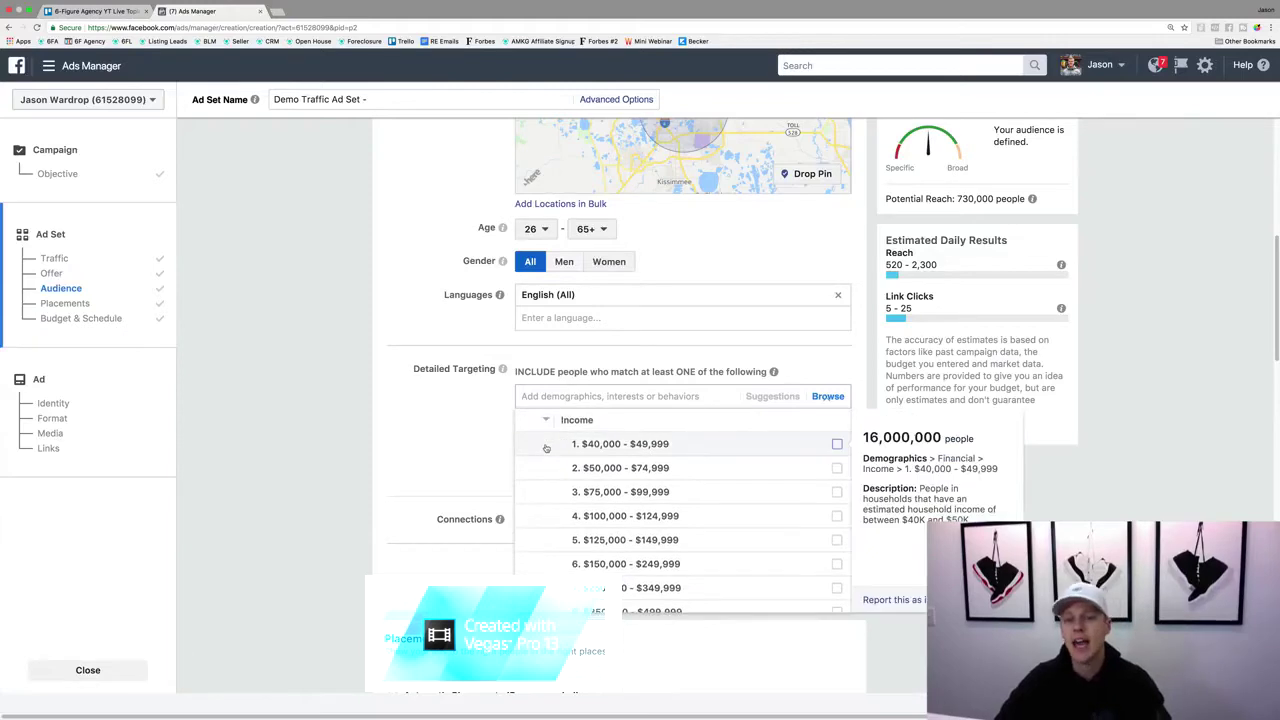
scroll(595, 478, "down", 2)
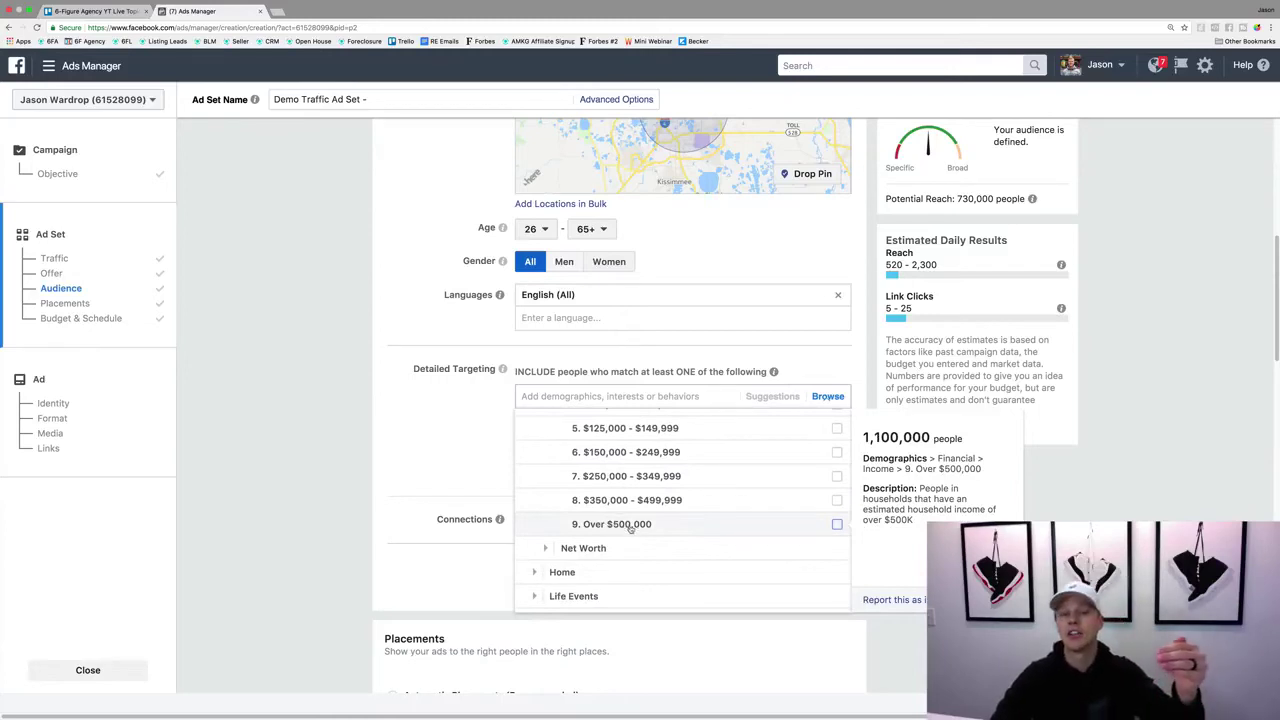
scroll(633, 513, "up", 1)
scroll(633, 513, "up", 3)
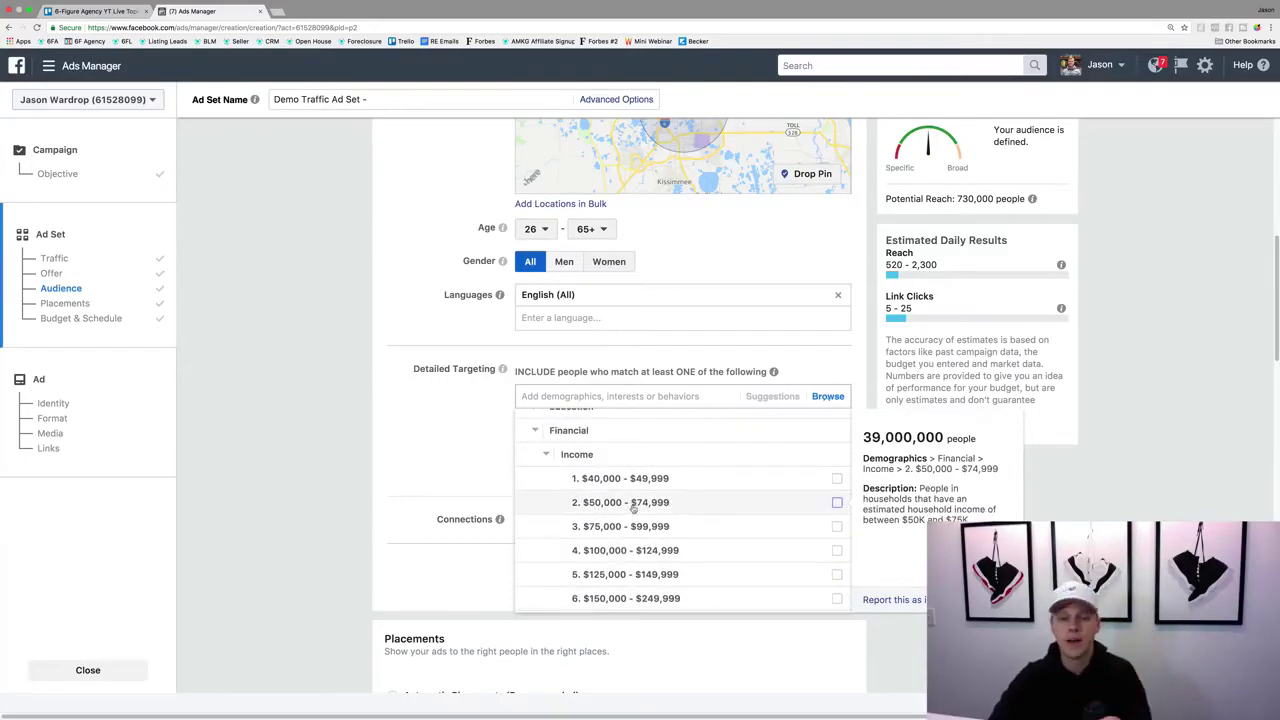
scroll(632, 495, "down", 3)
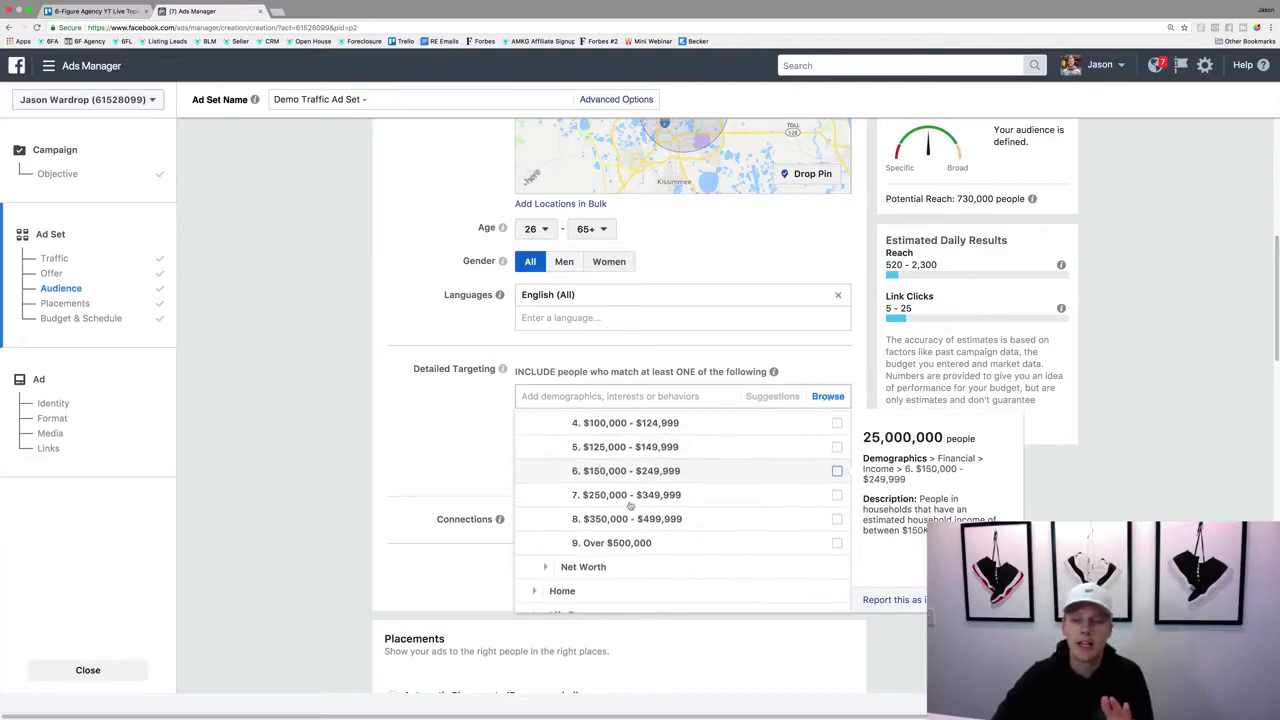
left_click(545, 567)
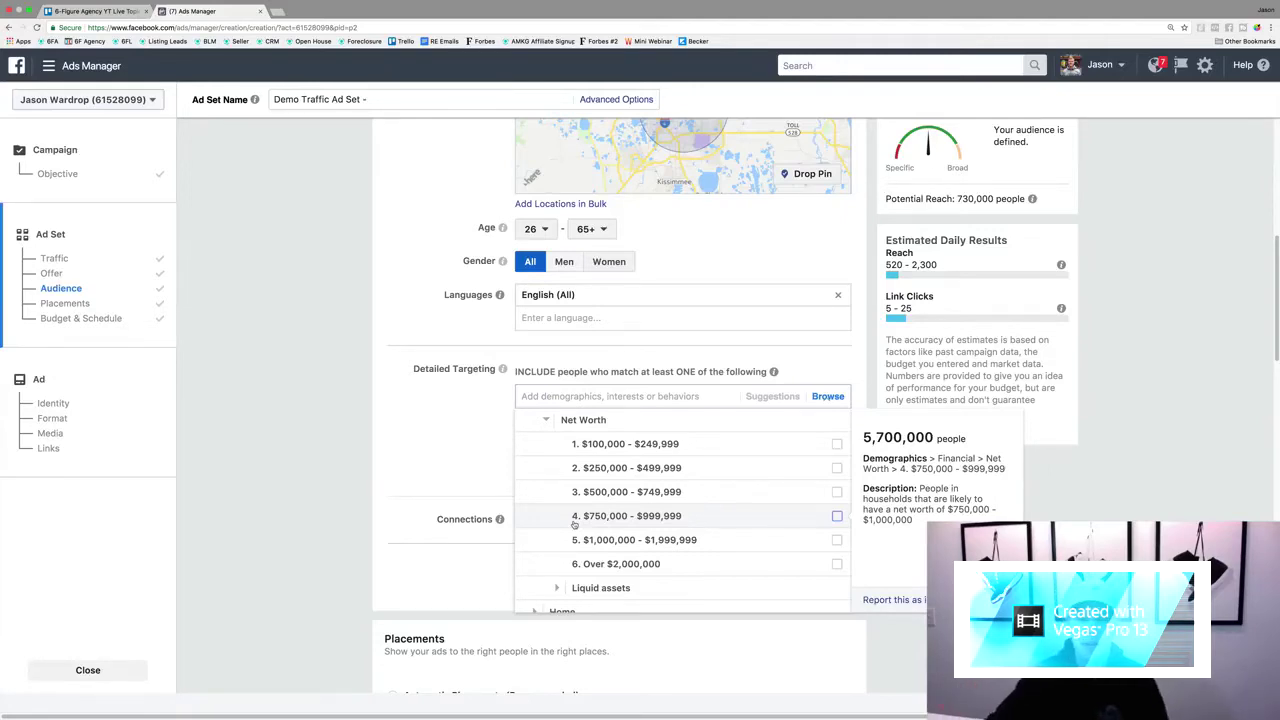
Examine the Home demographics and the targeting options under Home Ownership.
scroll(574, 524, "down", 2)
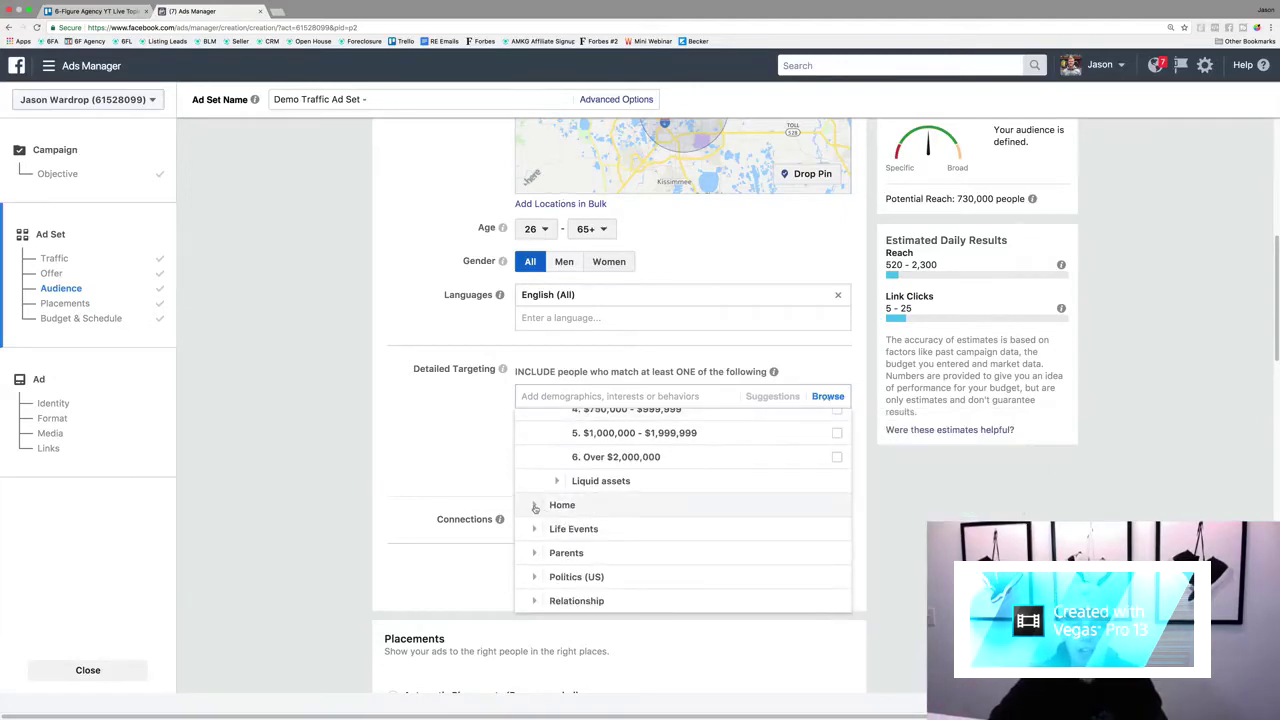
left_click(535, 507)
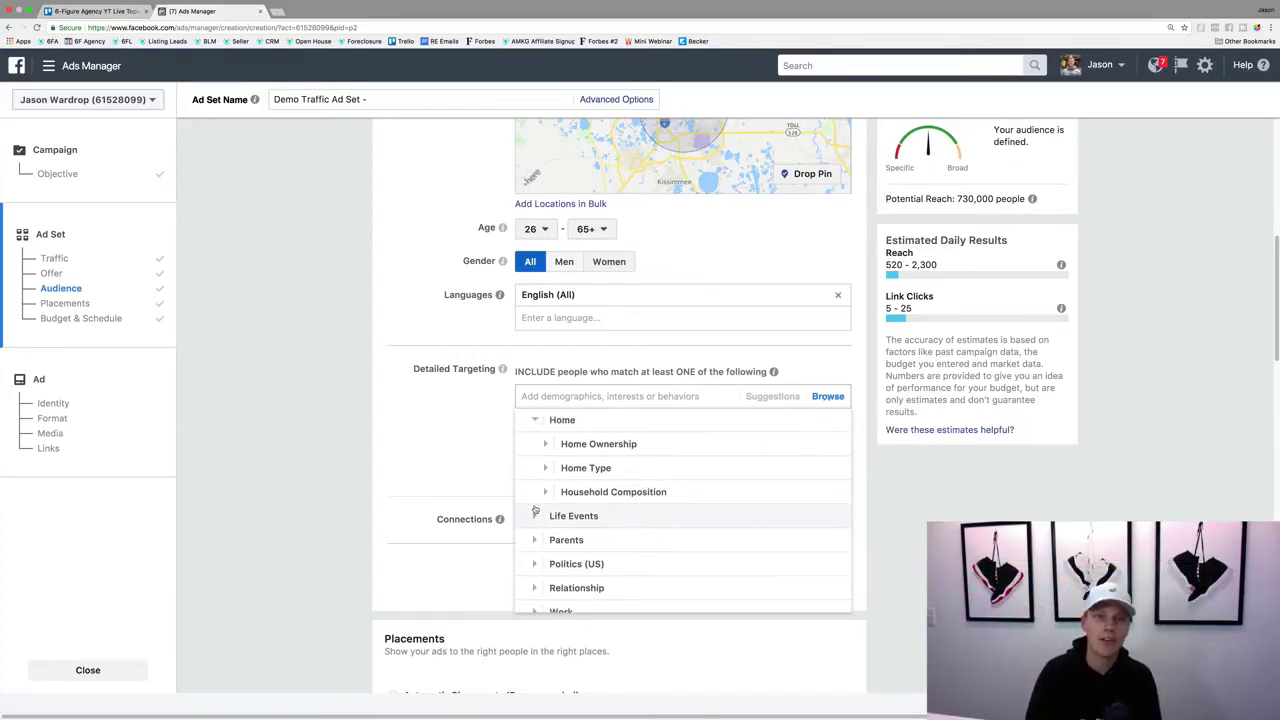
left_click(547, 445)
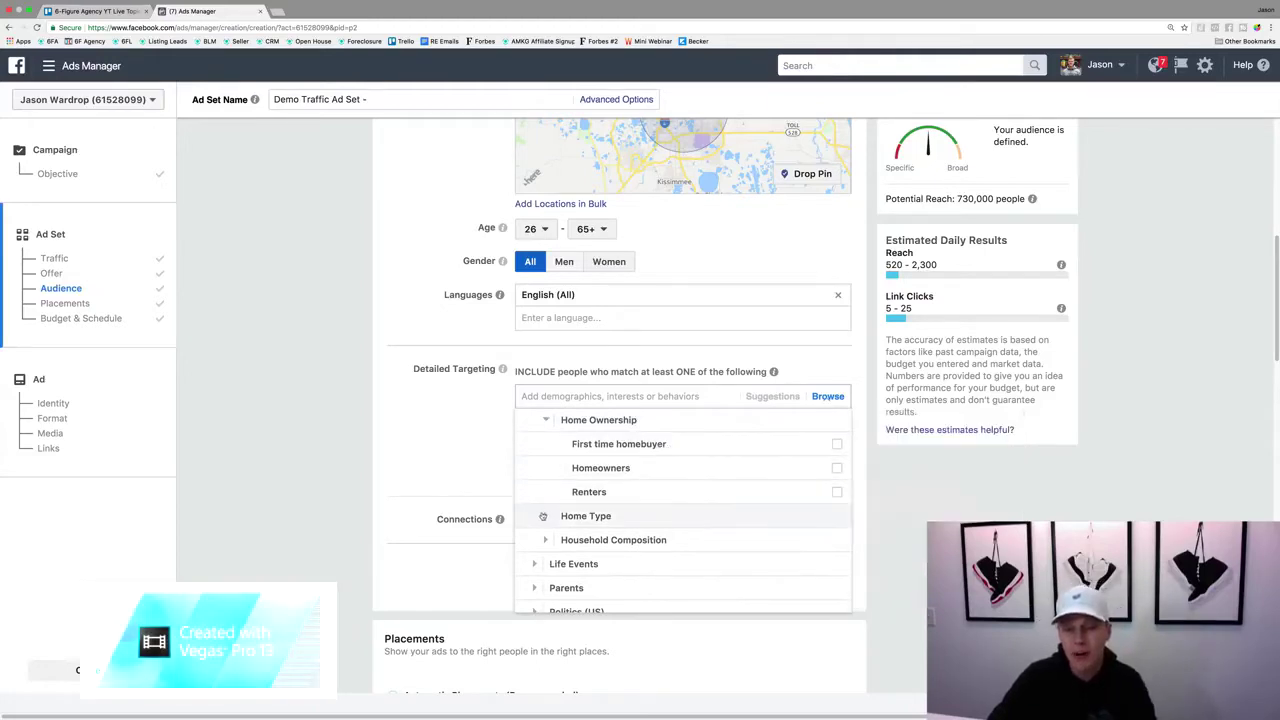
scroll(560, 512, "down", 2)
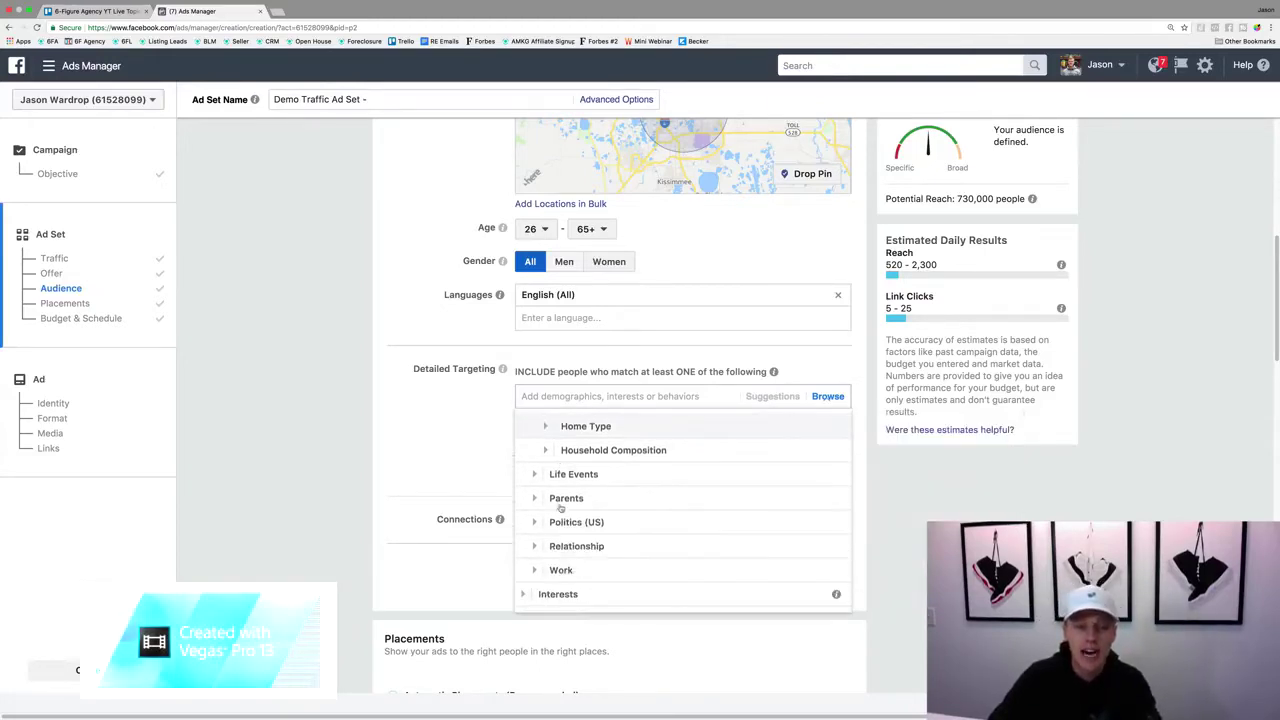
Look through the Interests categories and the subcategories of Shopping and fashion.
left_click(523, 598)
scroll(604, 504, "down", 3)
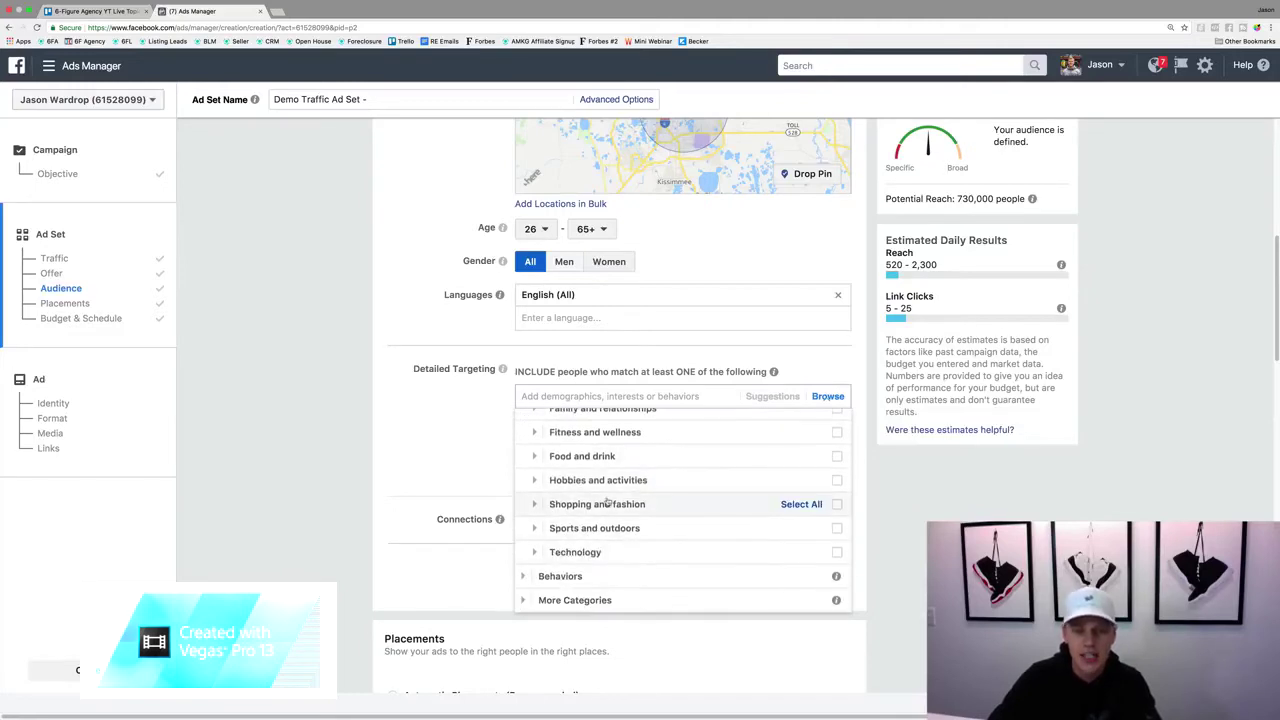
left_click(534, 505)
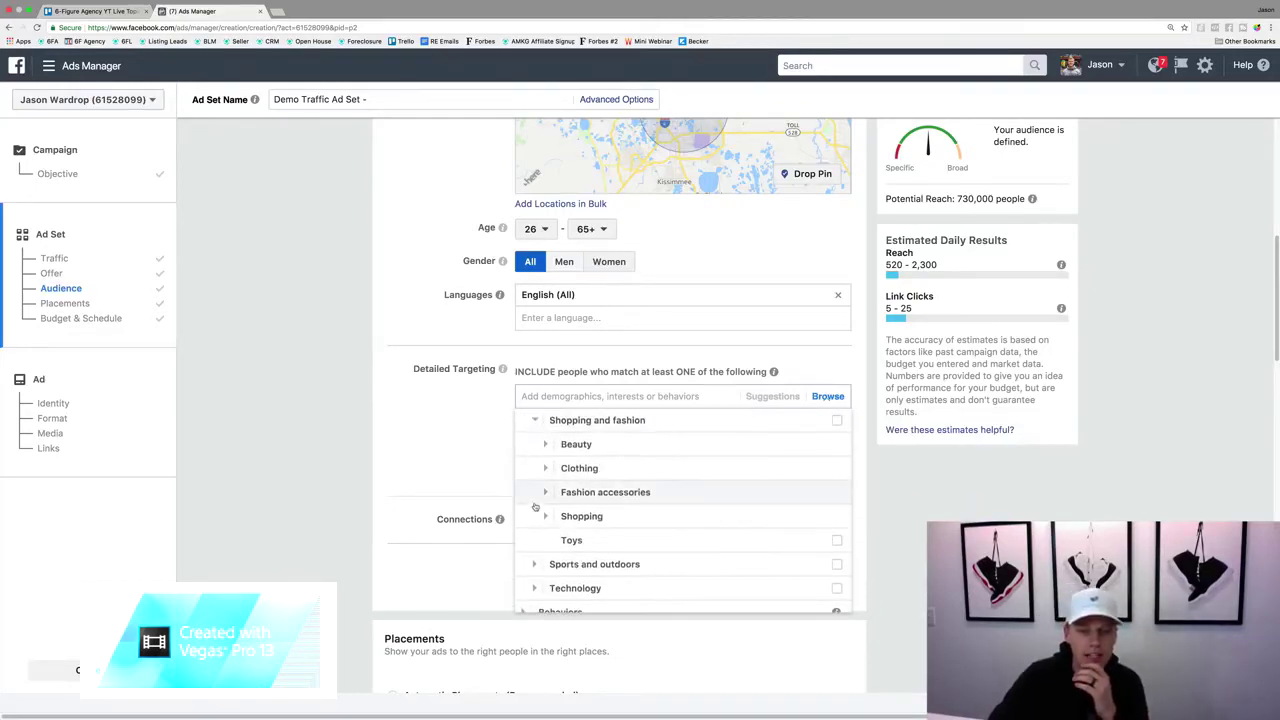
scroll(535, 507, "down", 3)
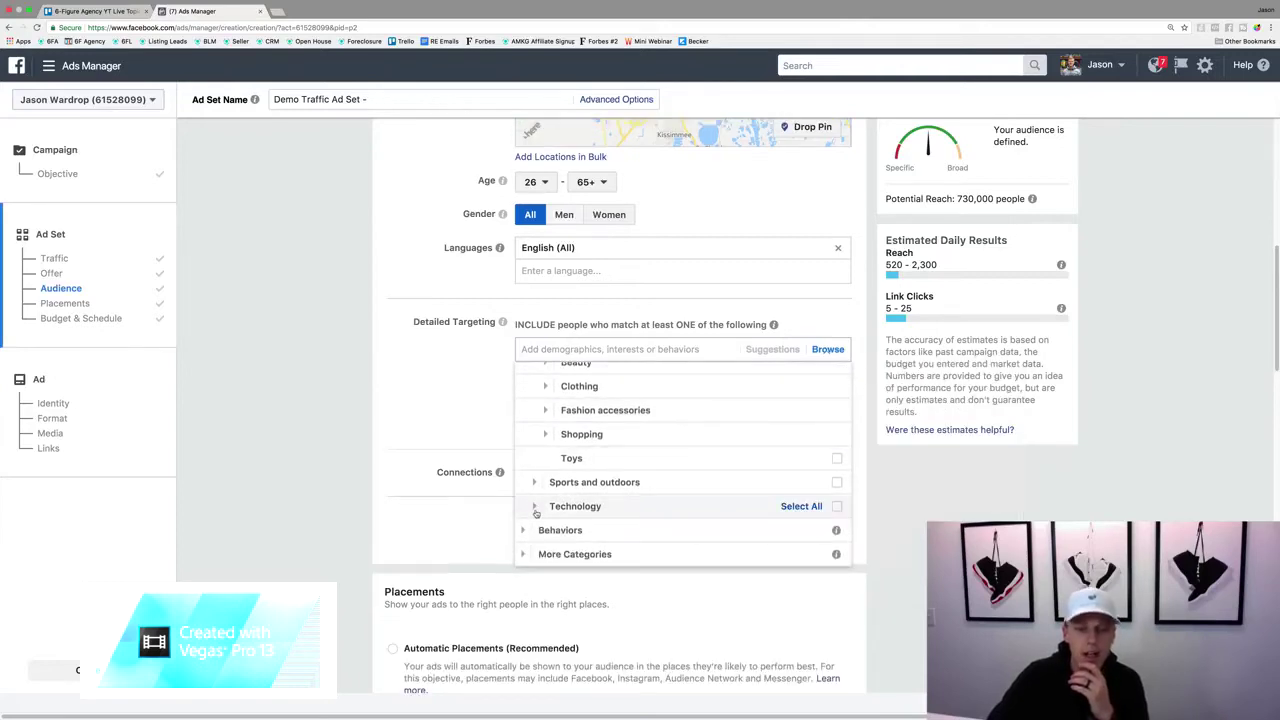
Review the Behaviors categories, including the buyer profiles under Purchase behavior, and close the targeting list without choosing any.
left_click(526, 531)
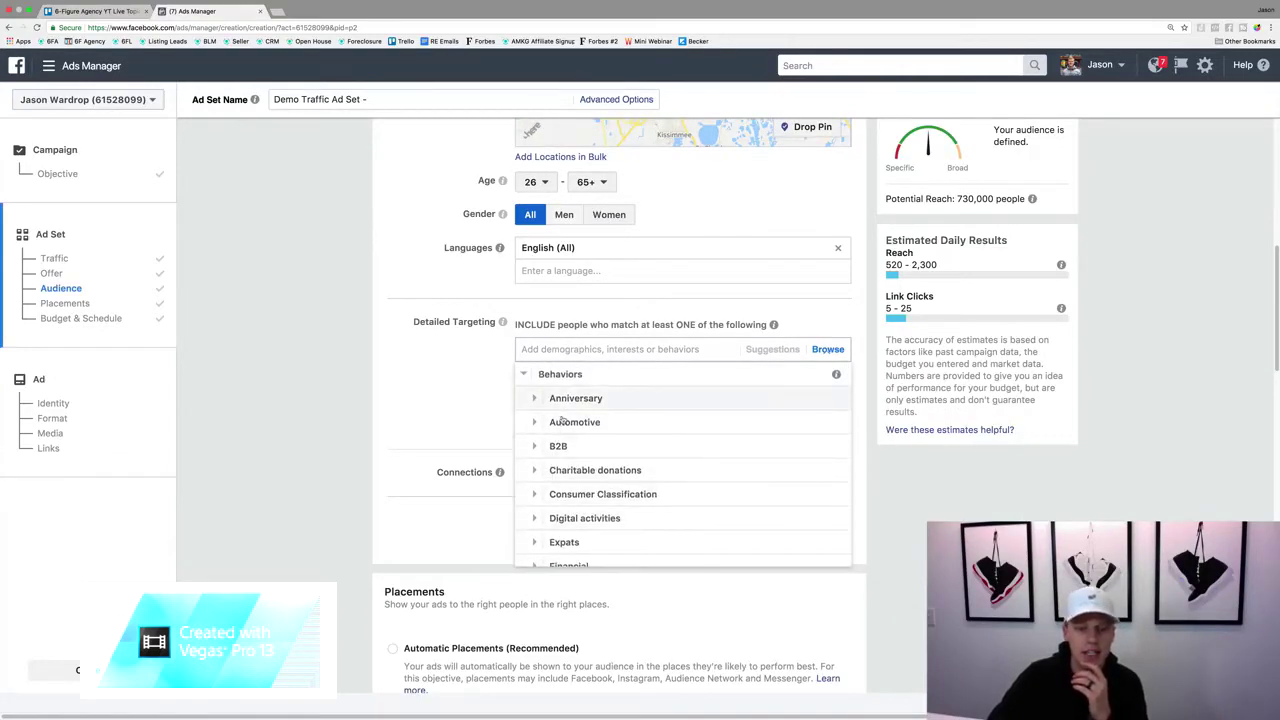
scroll(561, 423, "down", 5)
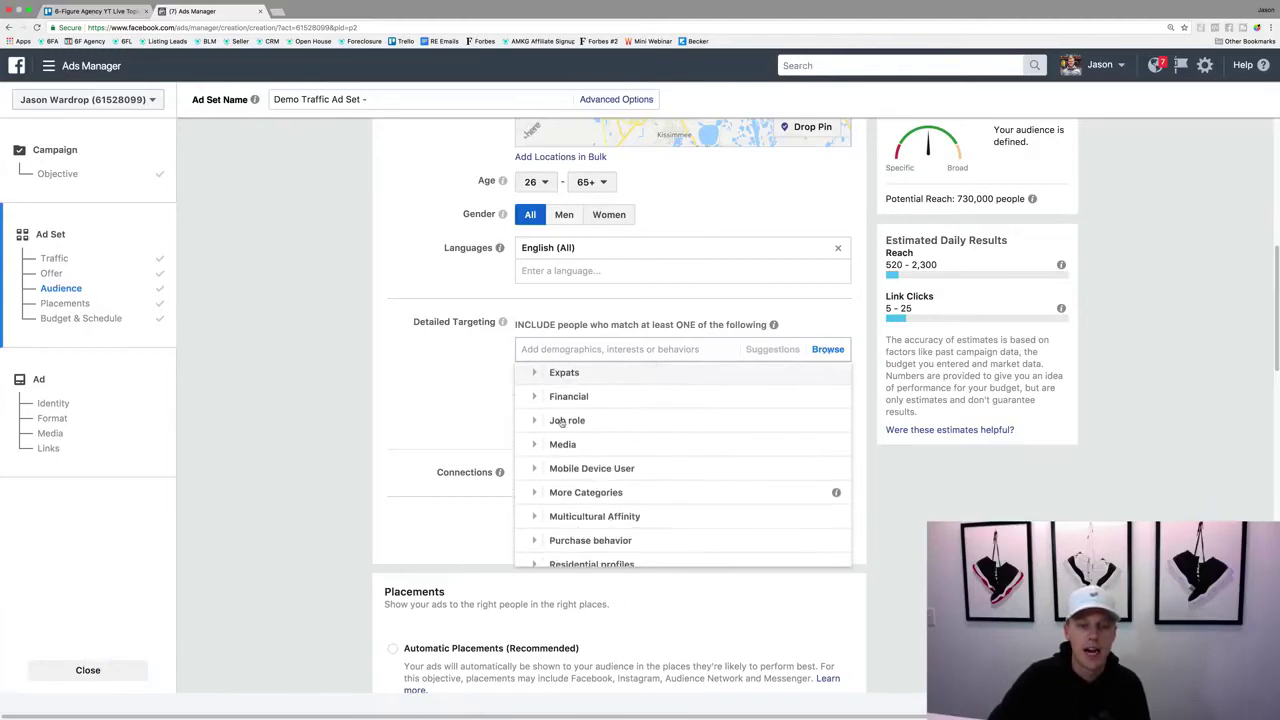
scroll(561, 423, "down", 1)
left_click(538, 497)
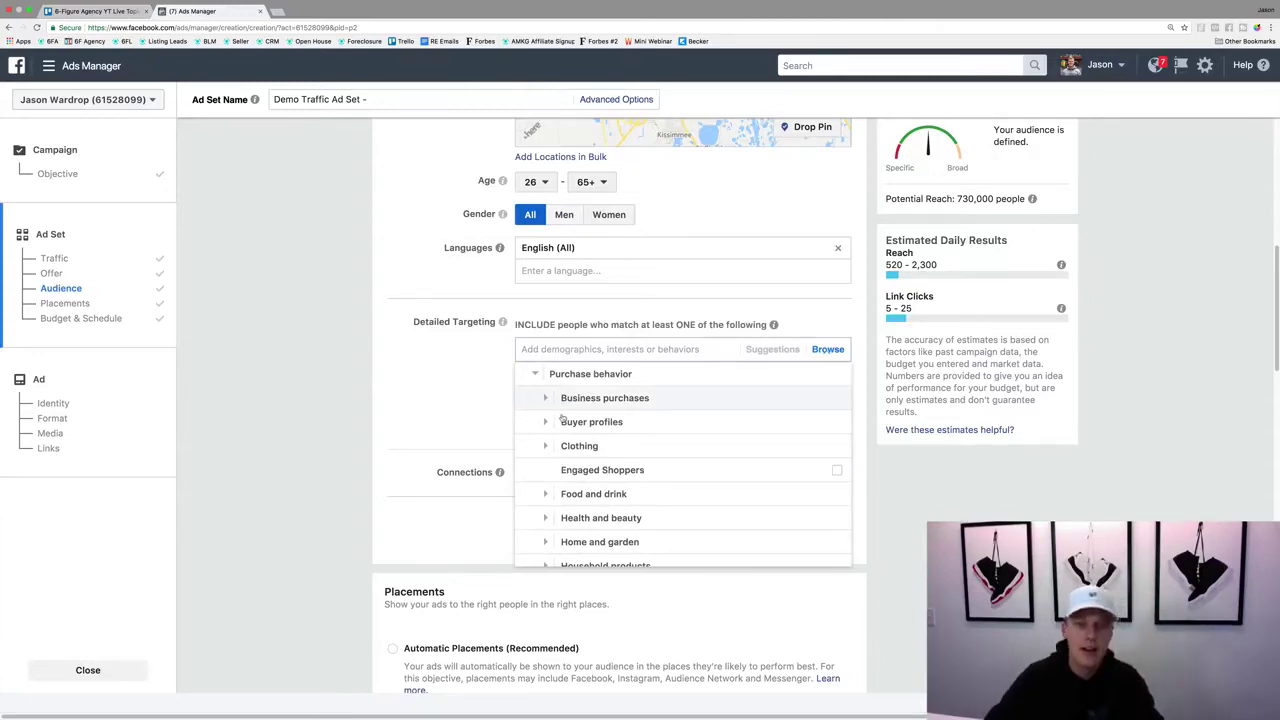
left_click(546, 421)
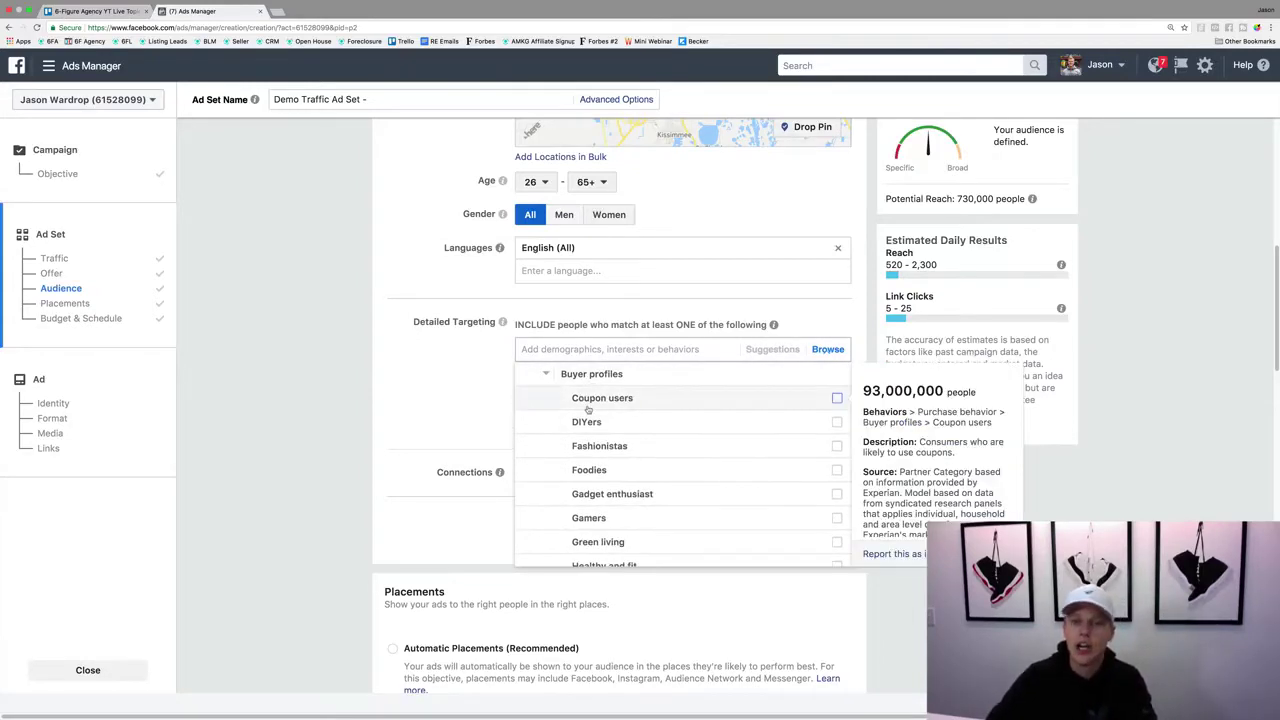
scroll(586, 420, "down", 3)
scroll(580, 428, "down", 5)
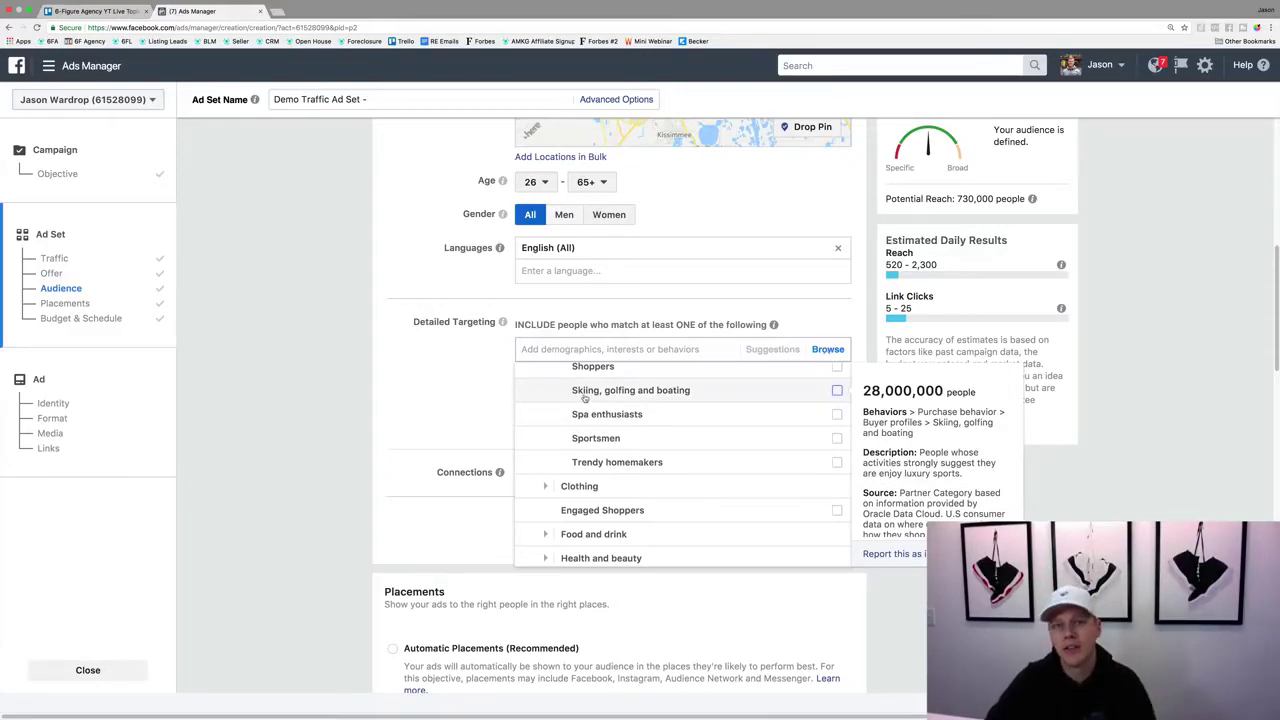
scroll(584, 399, "down", 8)
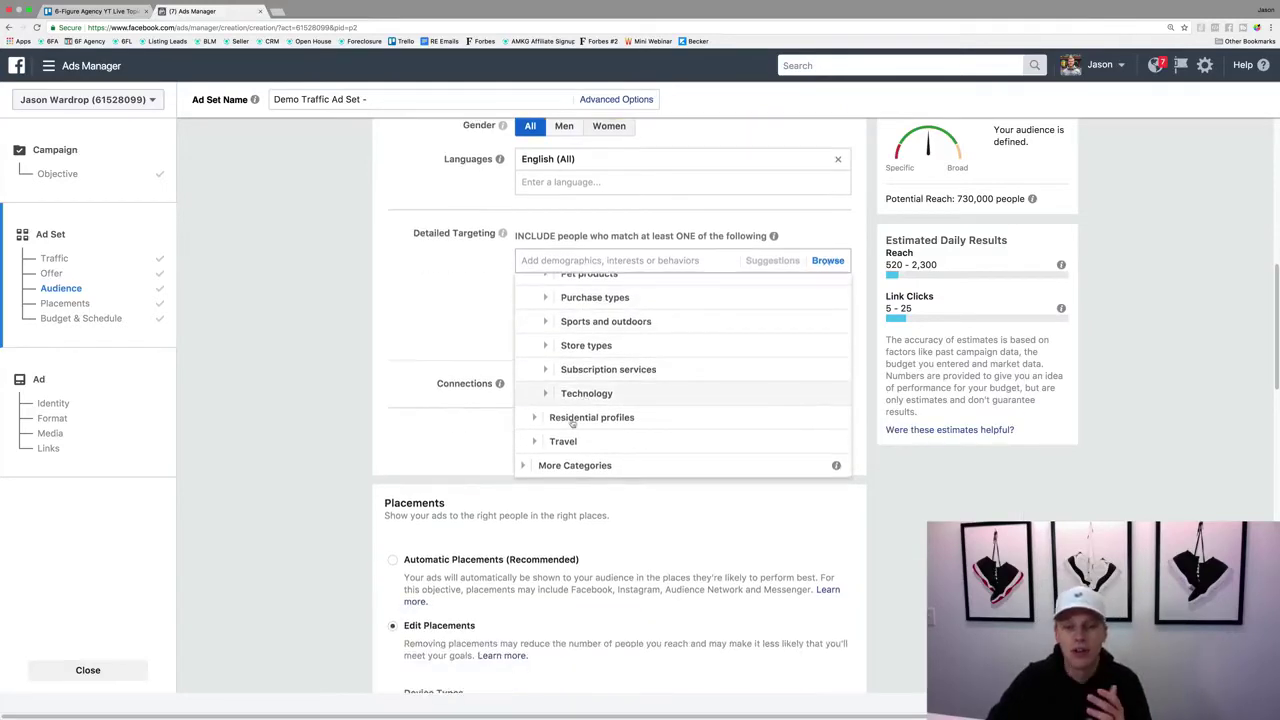
left_click(523, 464)
left_click(411, 324)
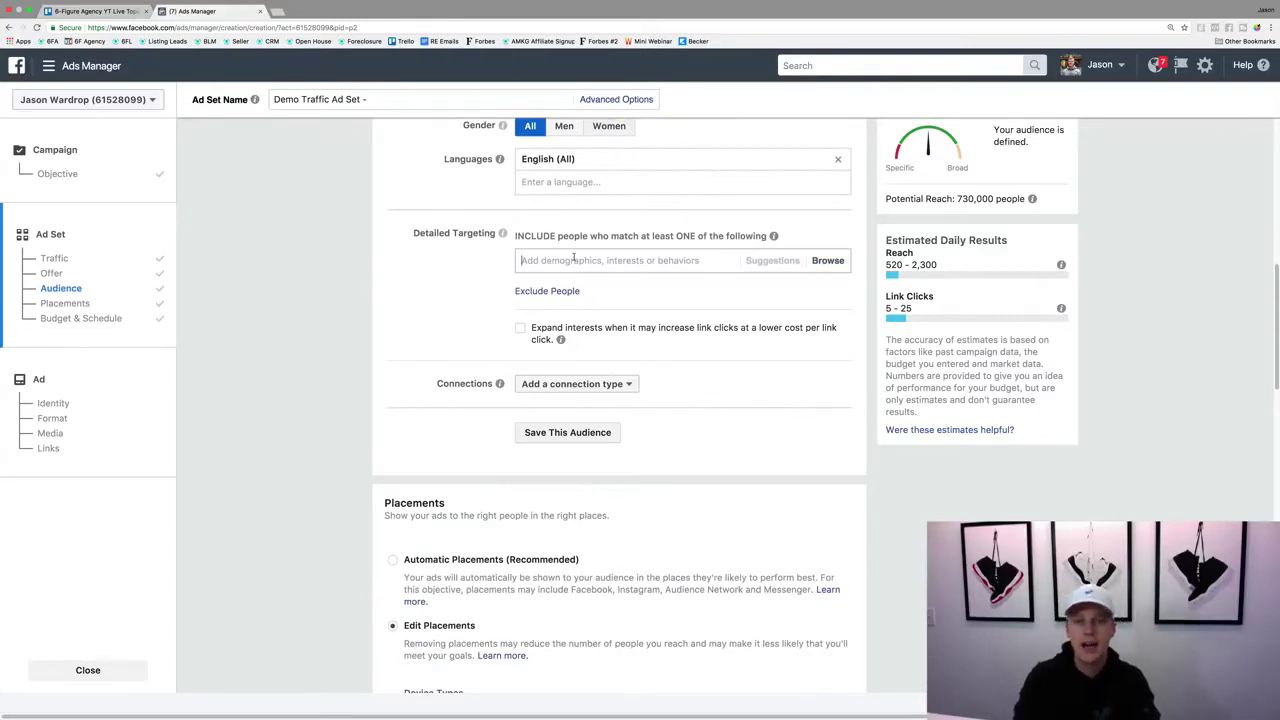
Search the detailed targeting for "real estate" and dismiss the suggestions without adding one.
type("real estate")
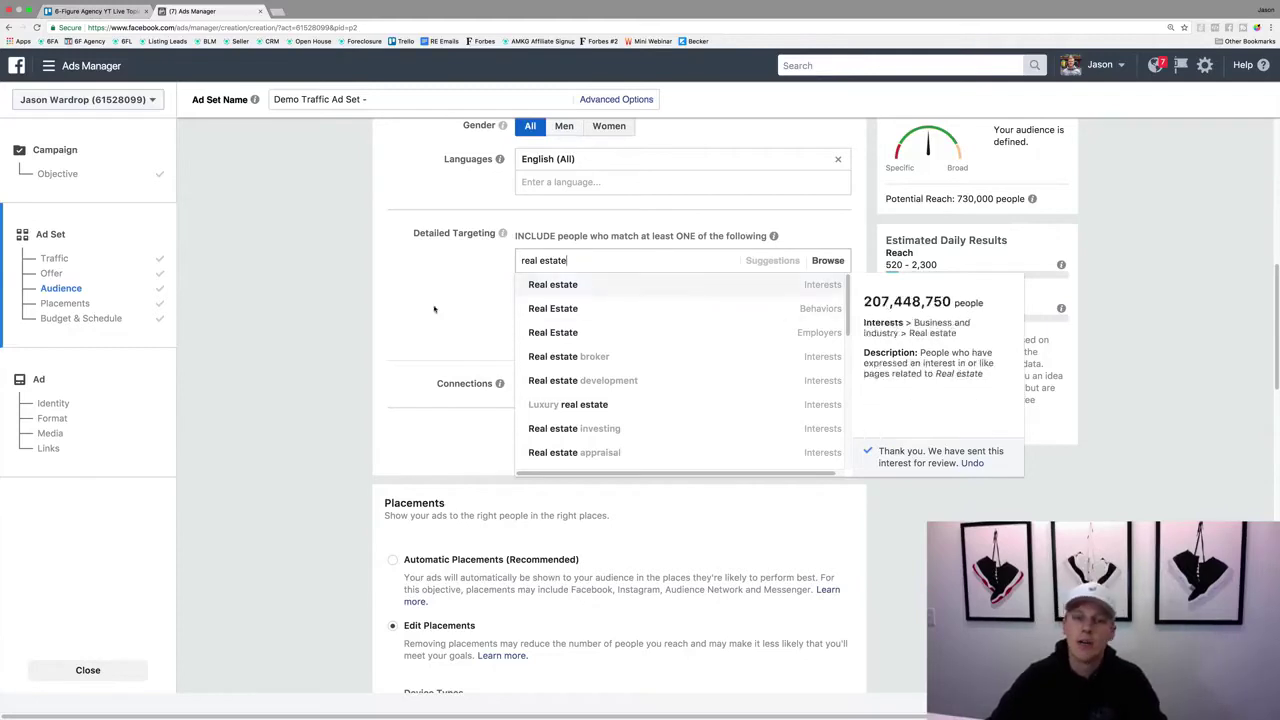
left_click(410, 329)
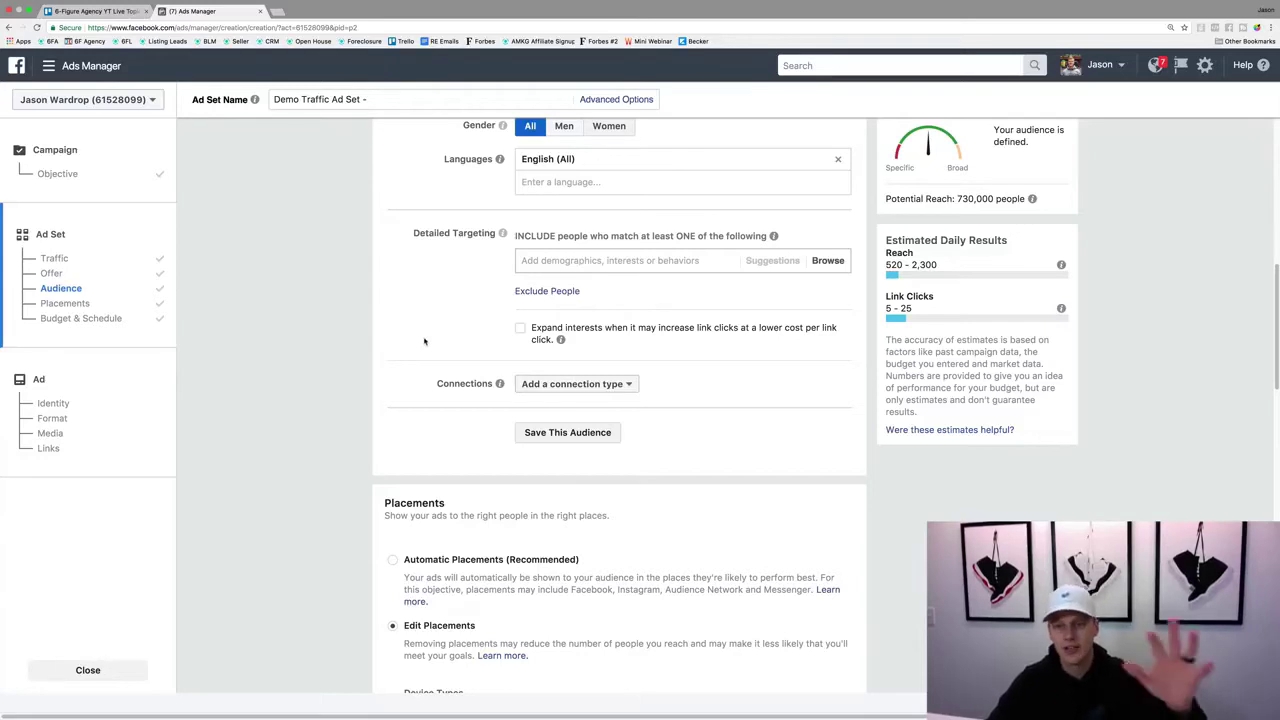
Examine the Facebook Pages connection types for the audience and leave them unselected.
left_click(558, 388)
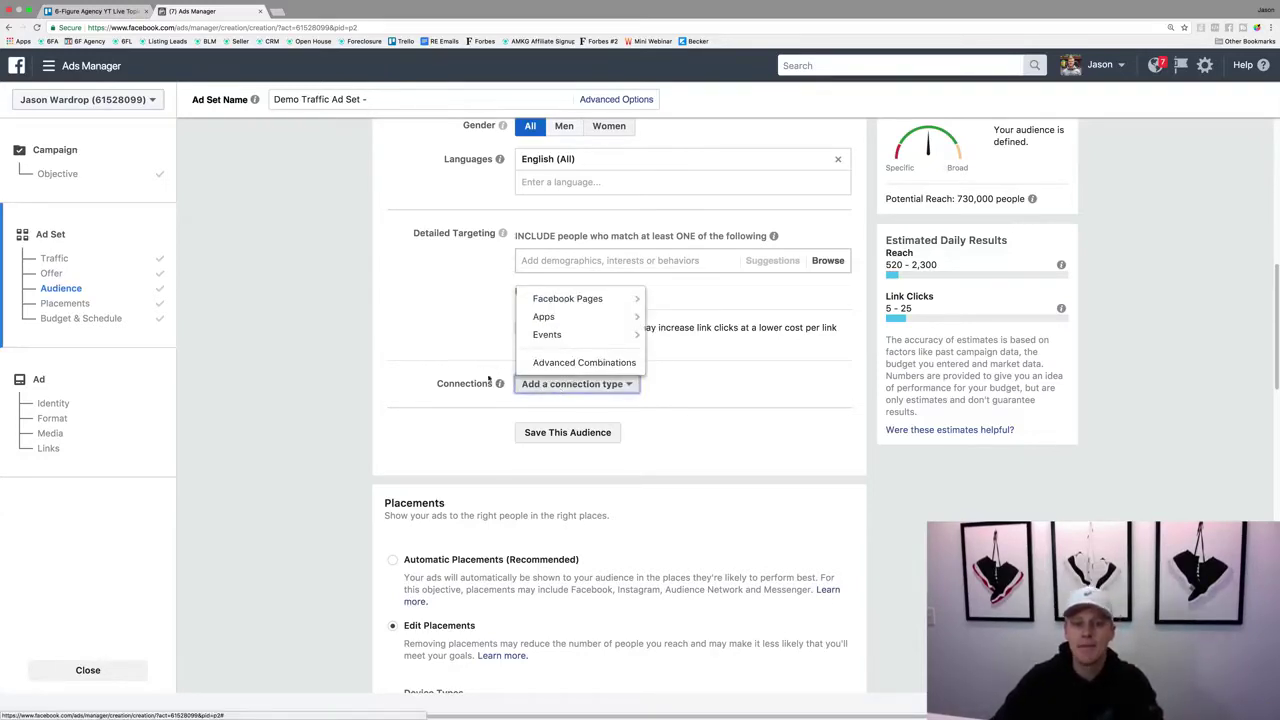
mouse_move(622, 308)
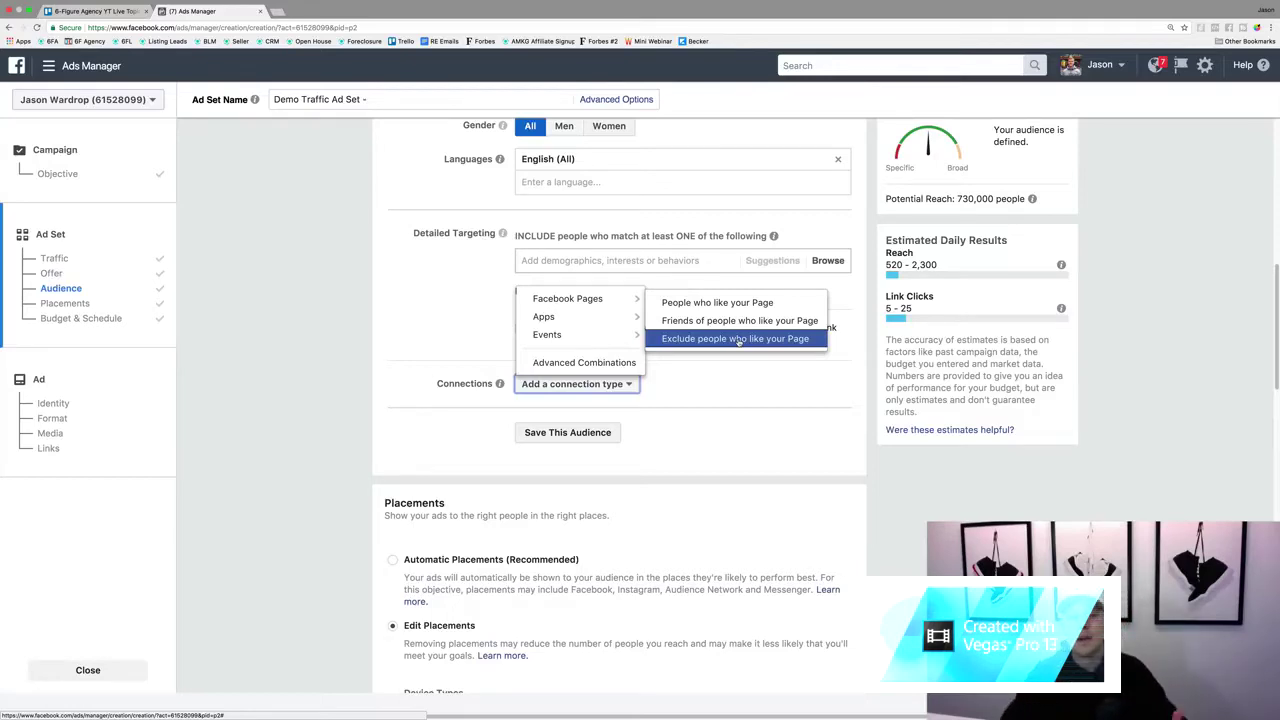
left_click(382, 432)
Switch the ad set's placements to Automatic Placements (Recommended).
scroll(382, 432, "down", 5)
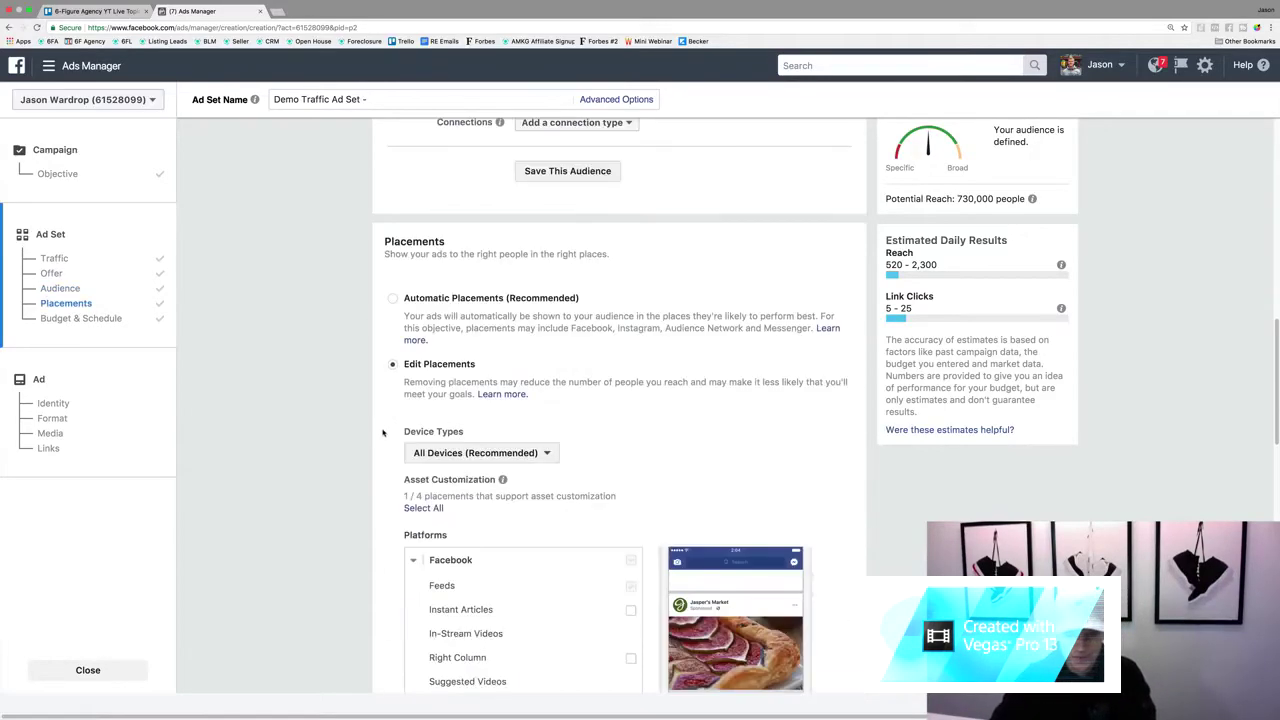
left_click(393, 299)
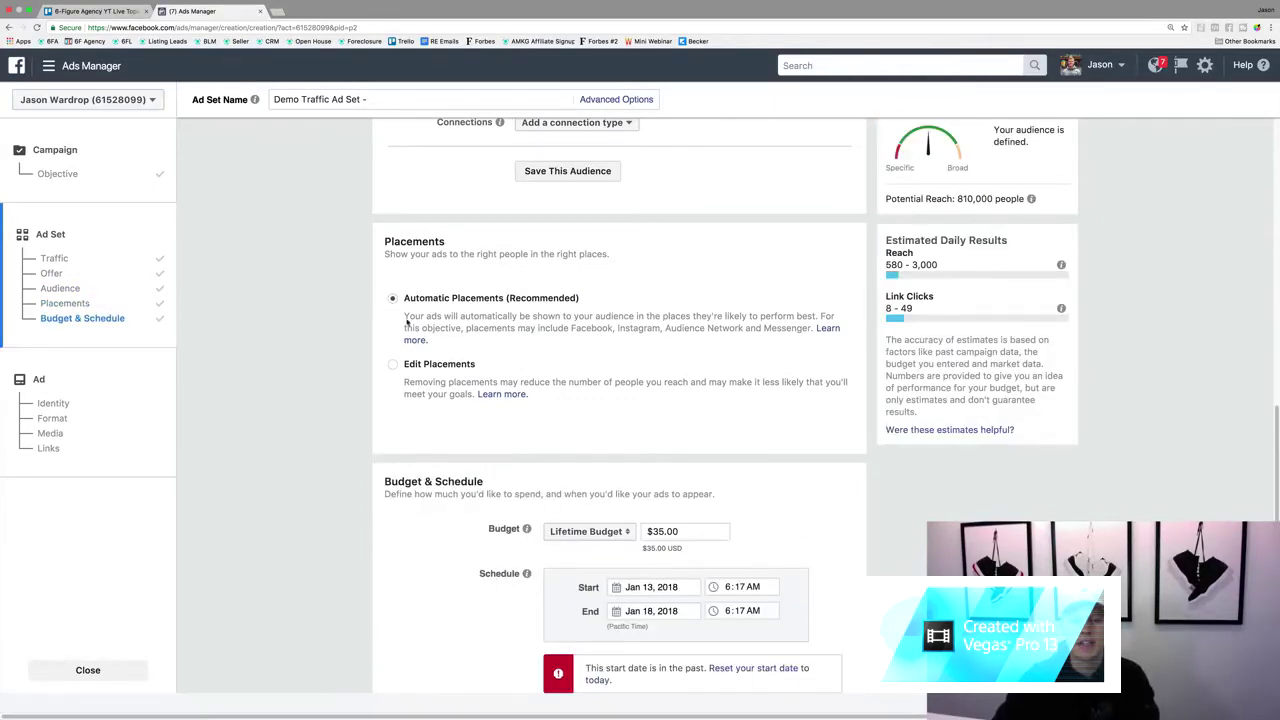
Switch the placements to Edit Placements and check the device type options, keeping All Devices (Recommended).
left_click(393, 364)
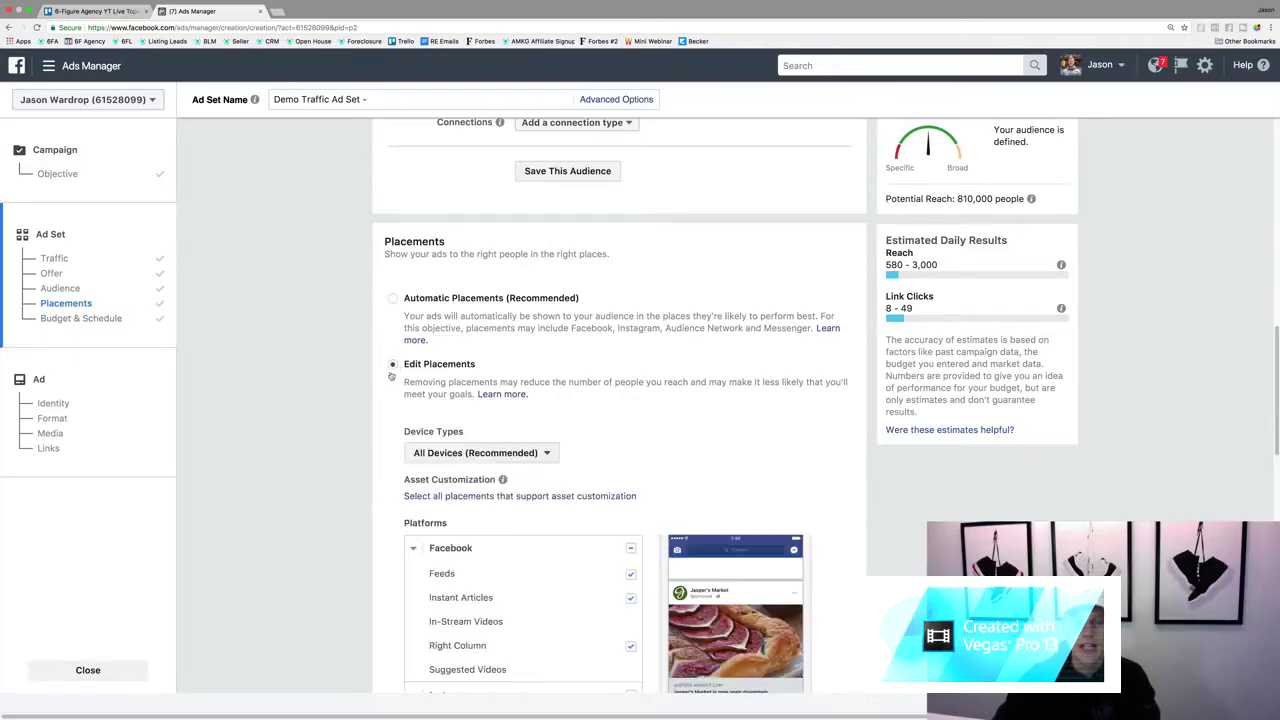
scroll(384, 391, "down", 5)
scroll(384, 372, "down", 1)
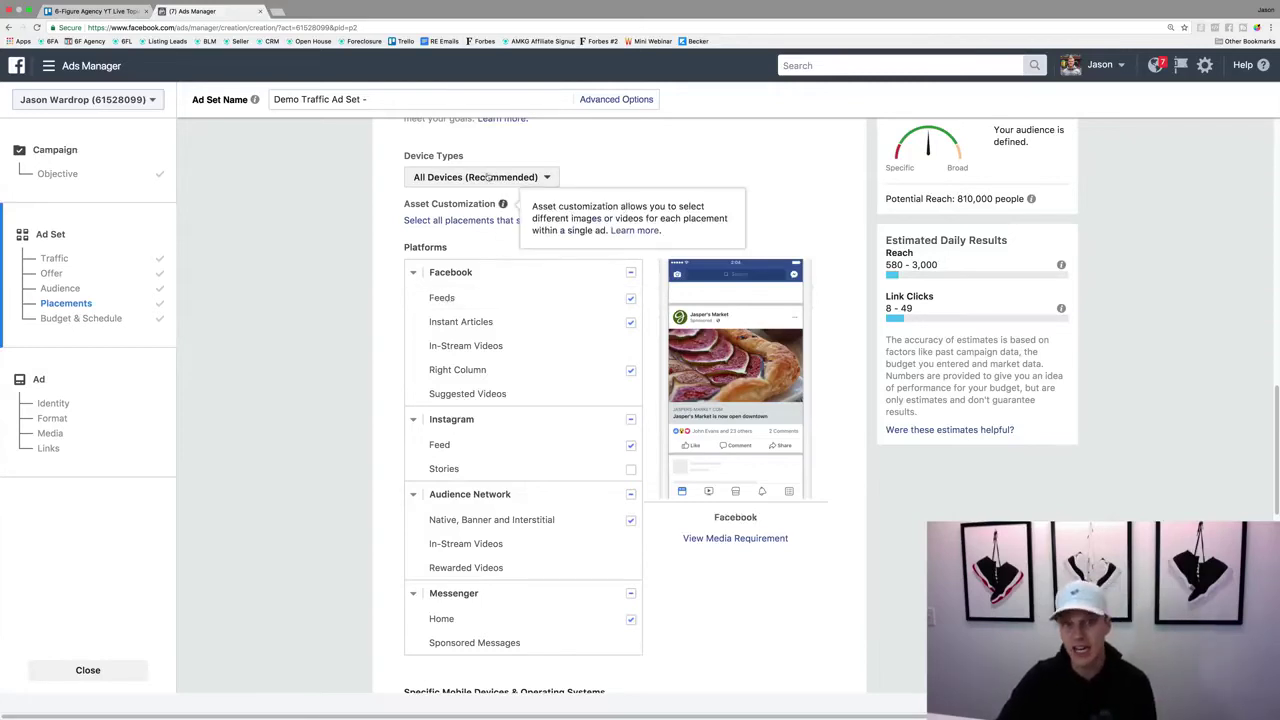
left_click(437, 179)
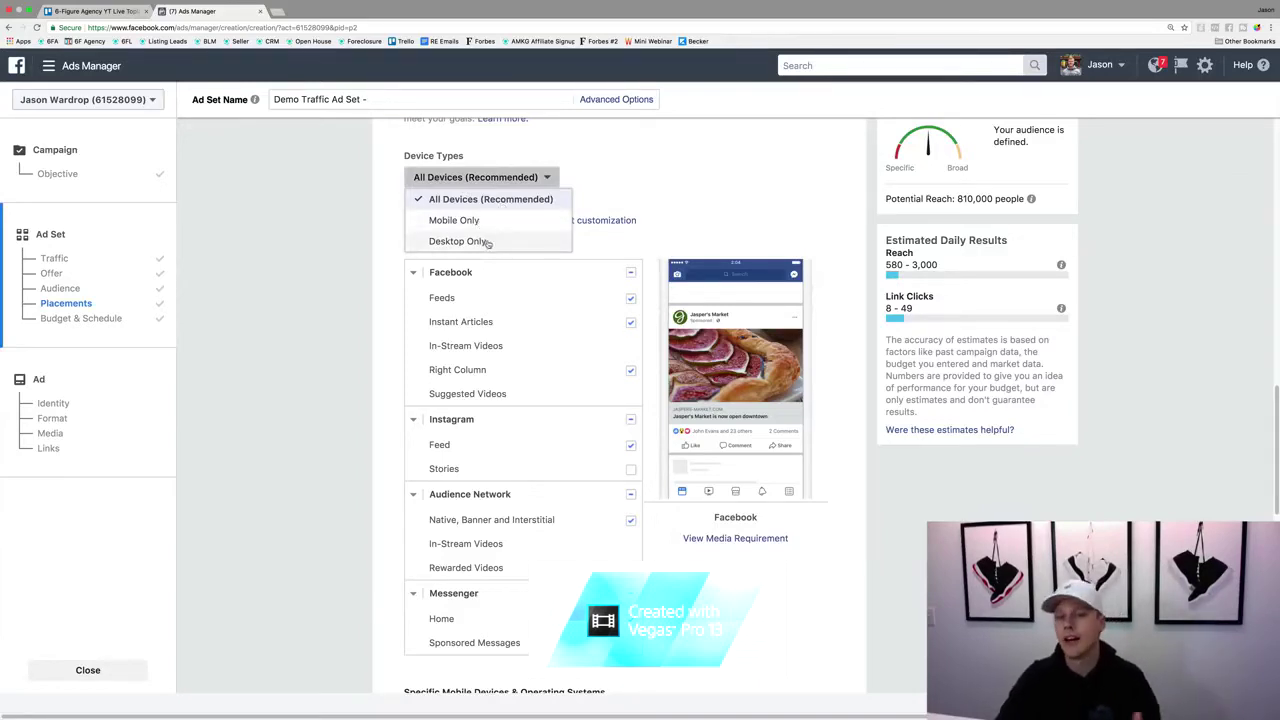
left_click(641, 184)
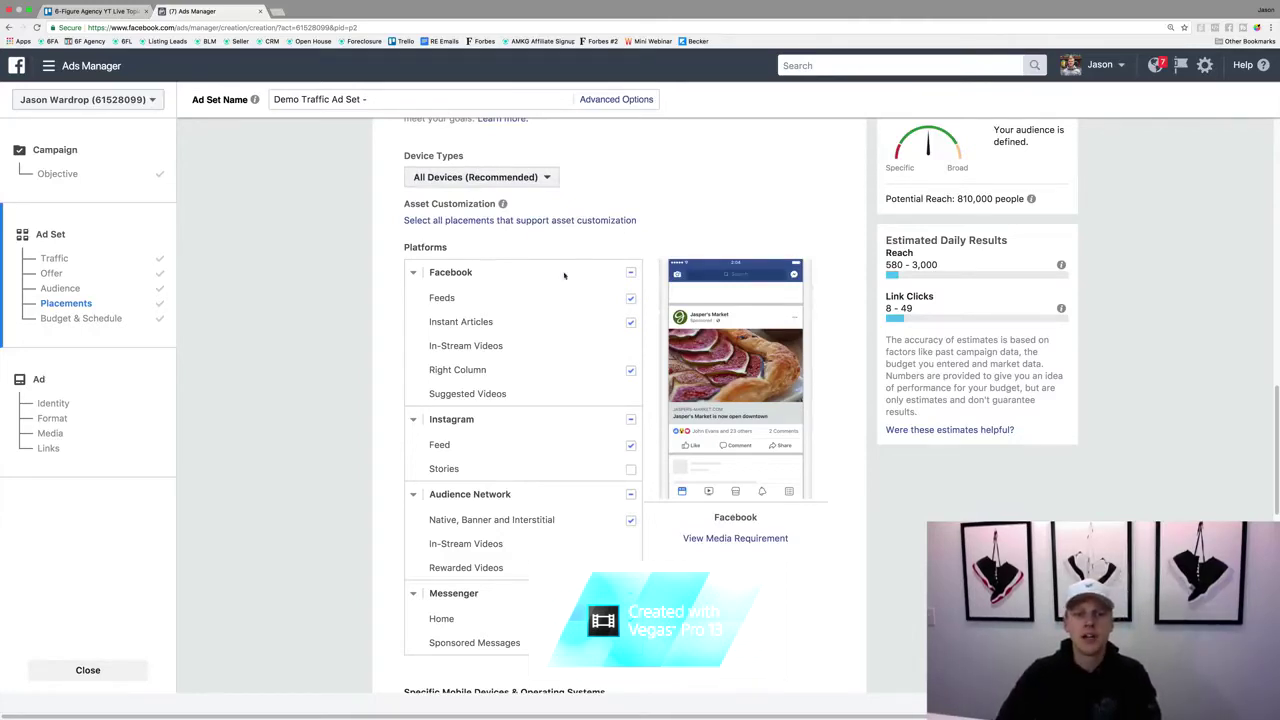
Restrict the placements to Facebook Feeds by deselecting Instant Articles, Right Column, Instagram, Audience Network and Messenger.
left_click(631, 322)
left_click(631, 370)
left_click(631, 419)
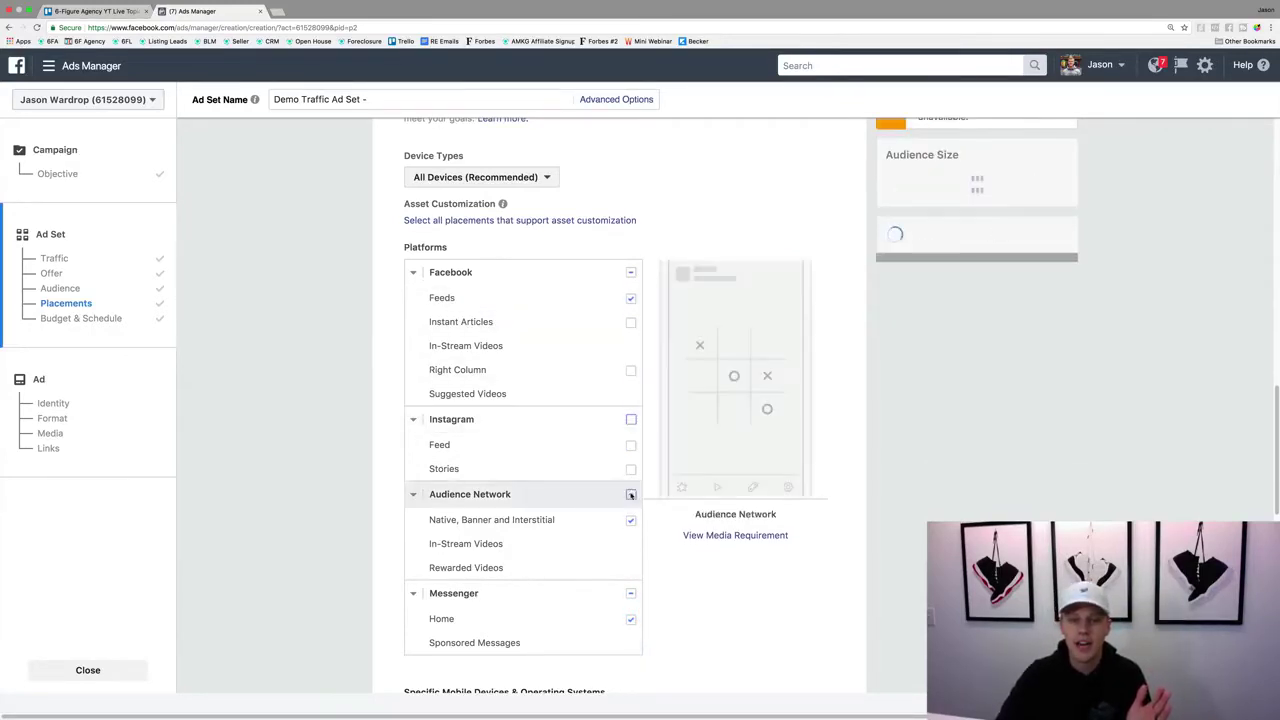
left_click(631, 494)
left_click(631, 605)
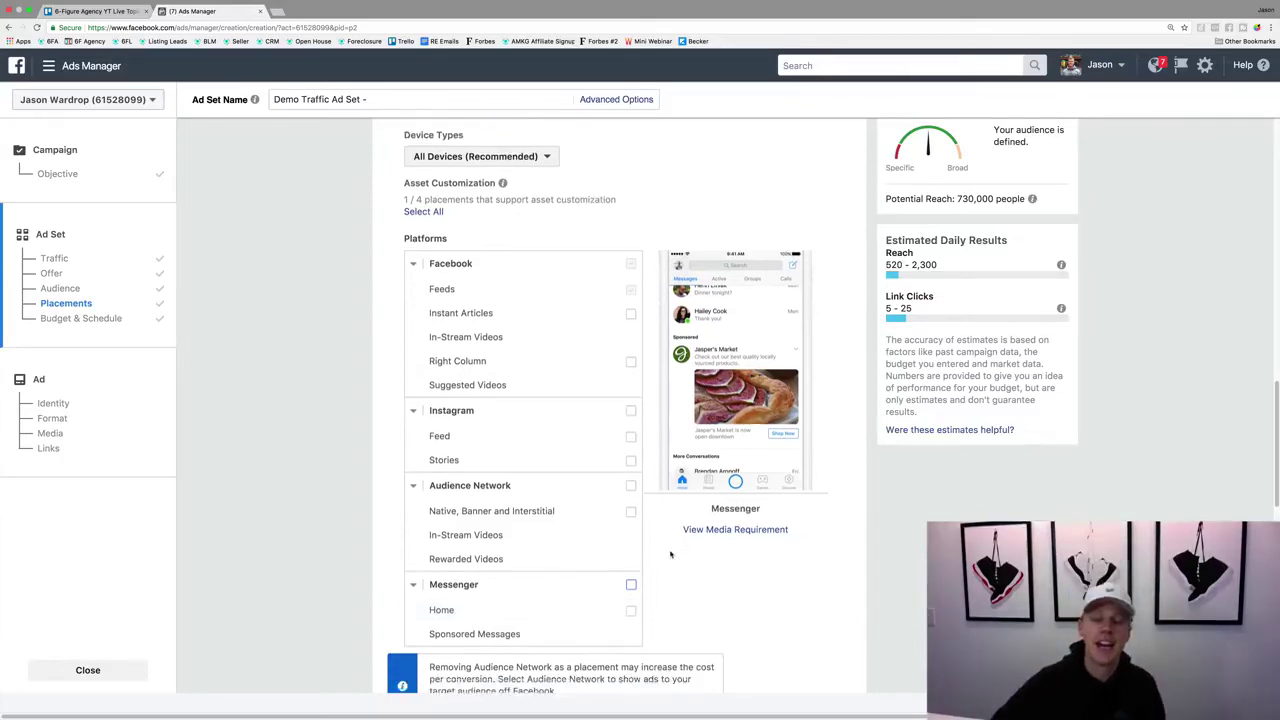
Change the ad set's budget type from Lifetime Budget to Daily Budget.
scroll(669, 550, "down", 4)
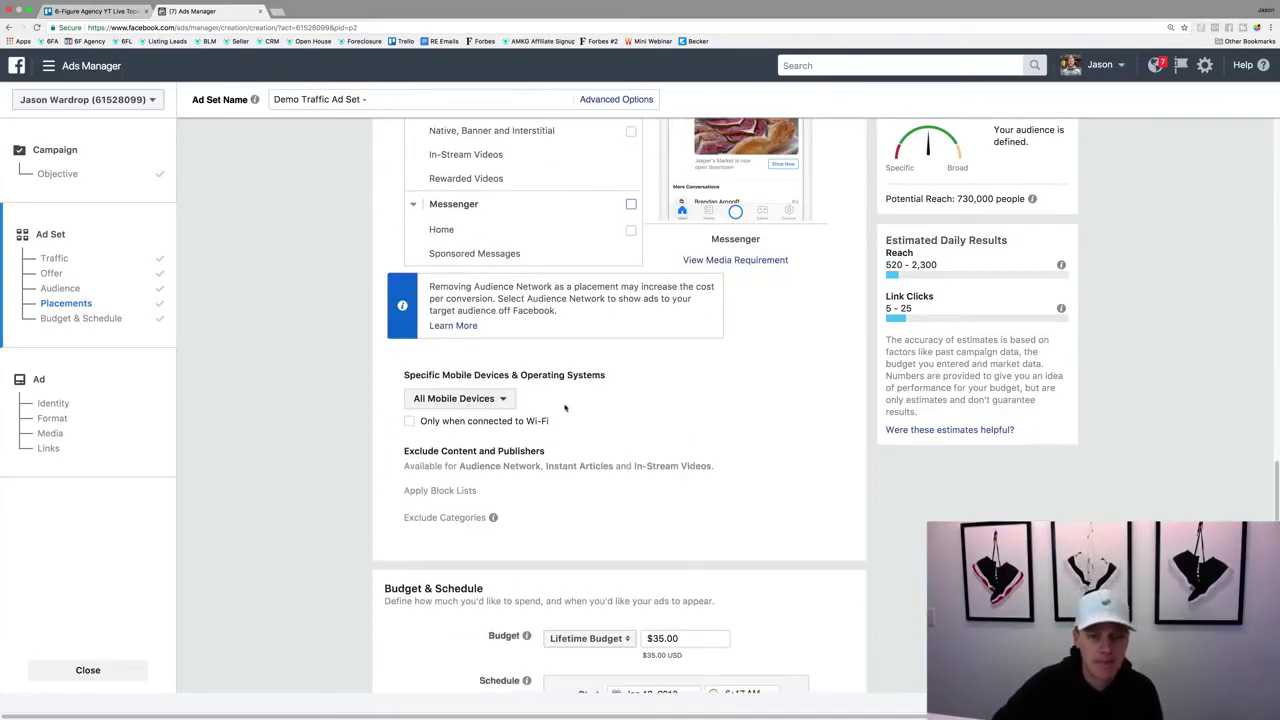
scroll(450, 420, "down", 1)
scroll(420, 520, "down", 2)
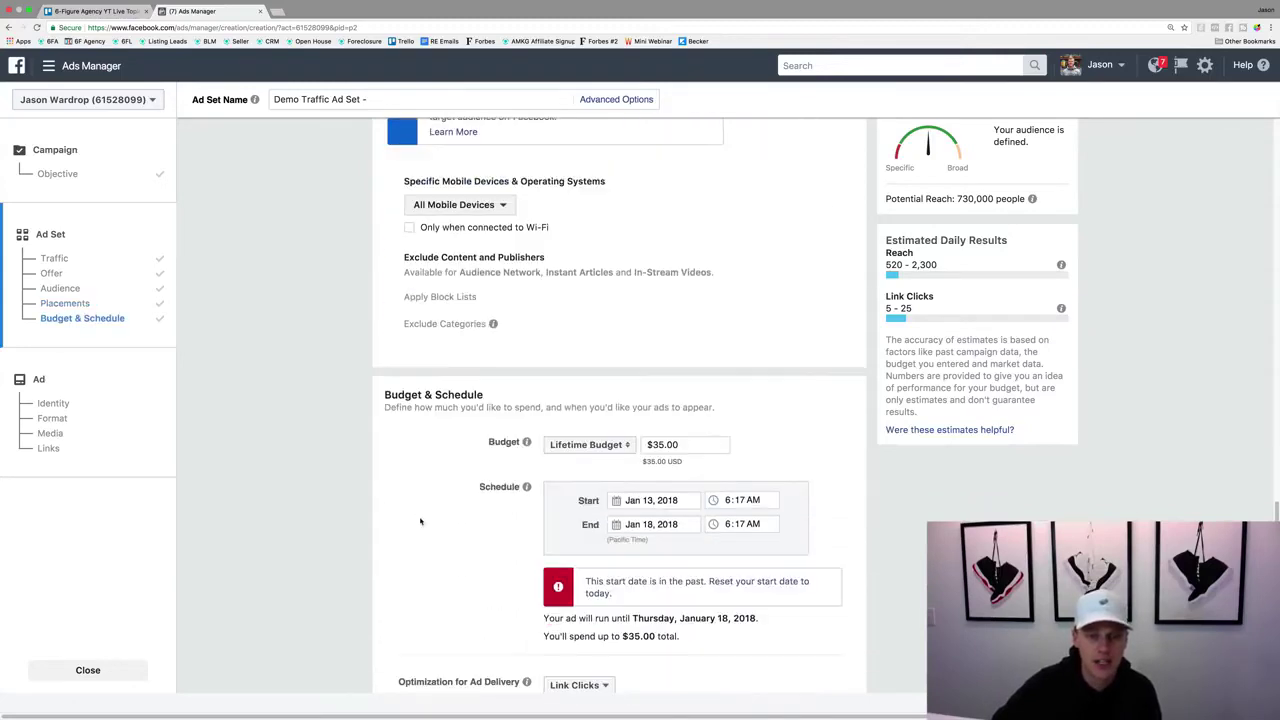
left_click(586, 444)
left_click(579, 428)
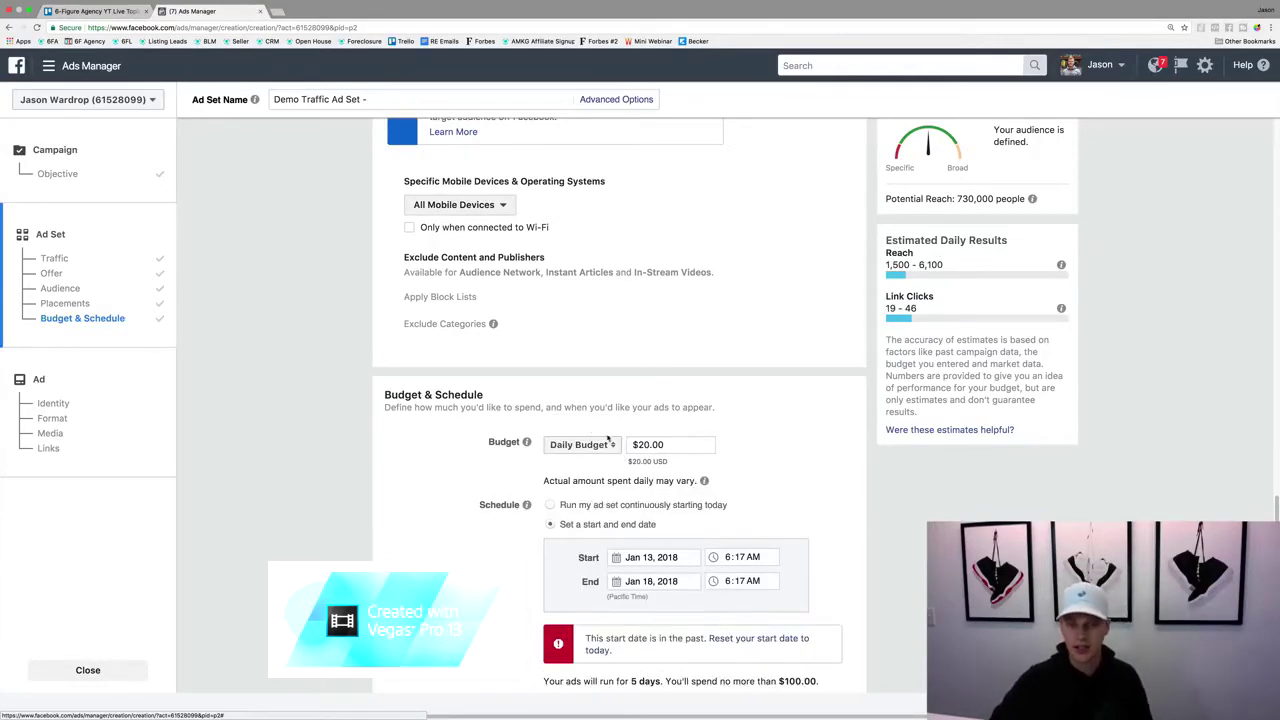
Set the ad set's daily budget to $10.00.
left_click(646, 444)
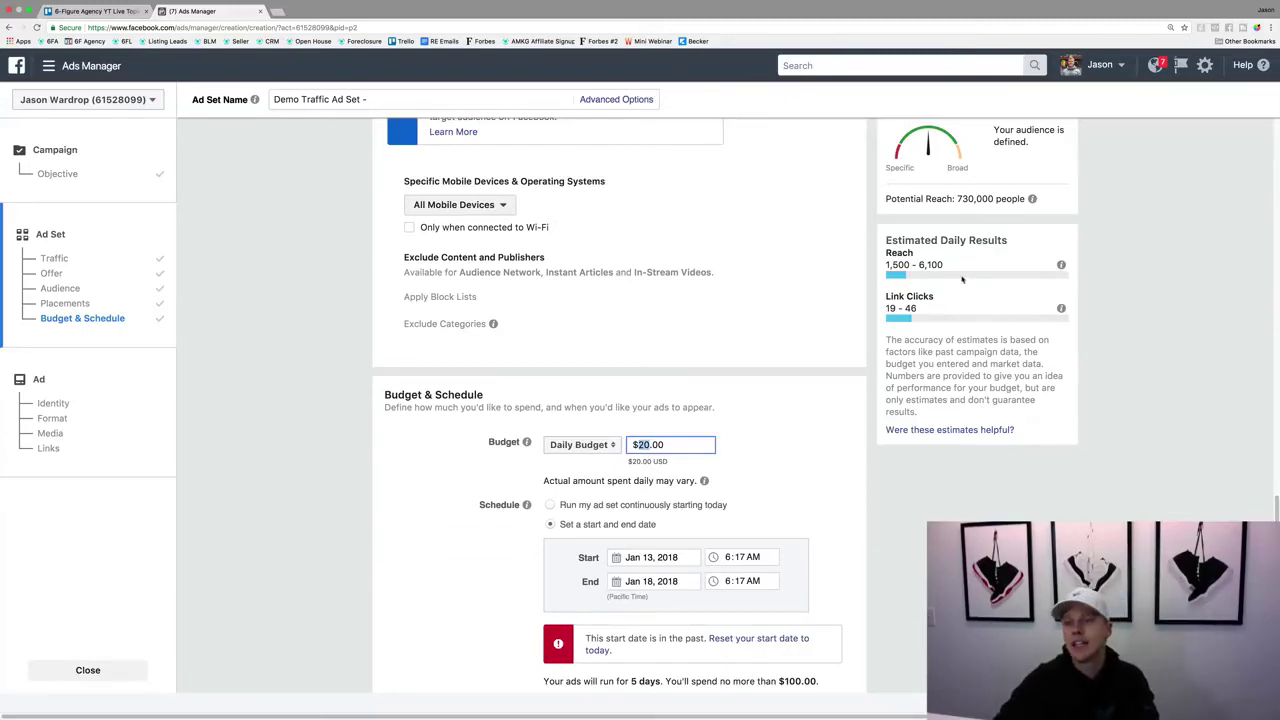
left_click_drag(958, 198, 974, 198)
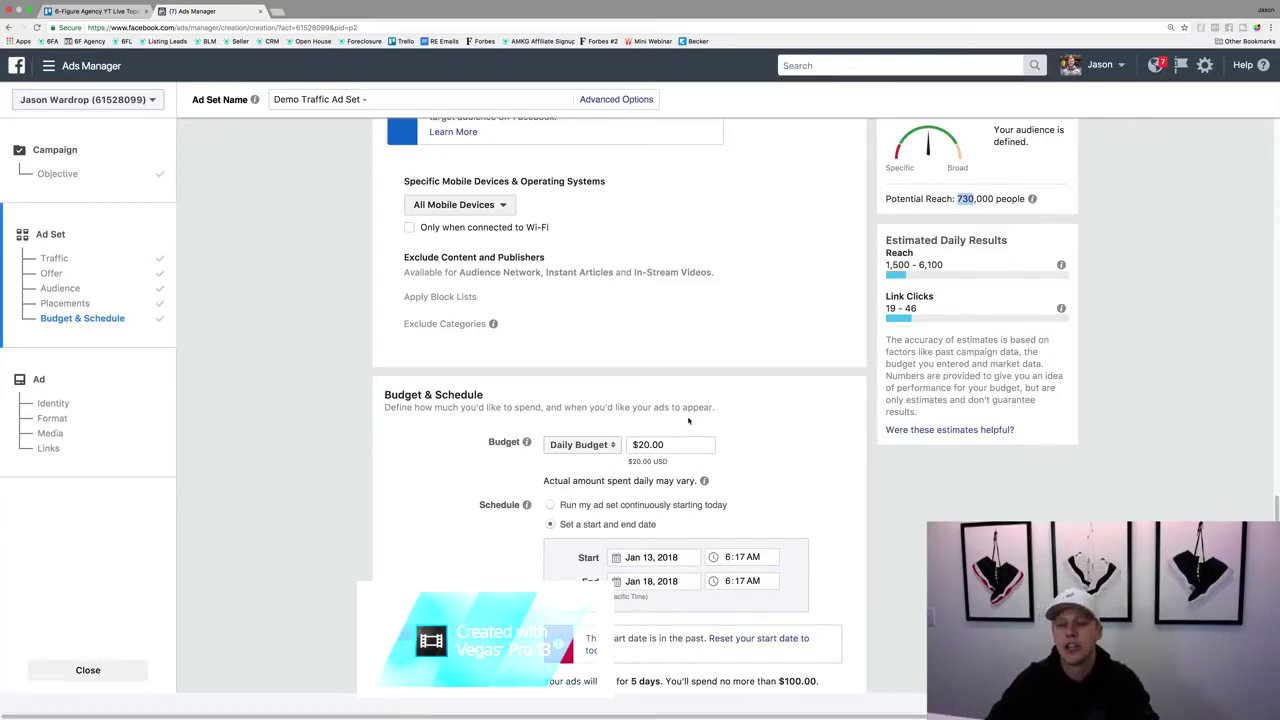
left_click(638, 444)
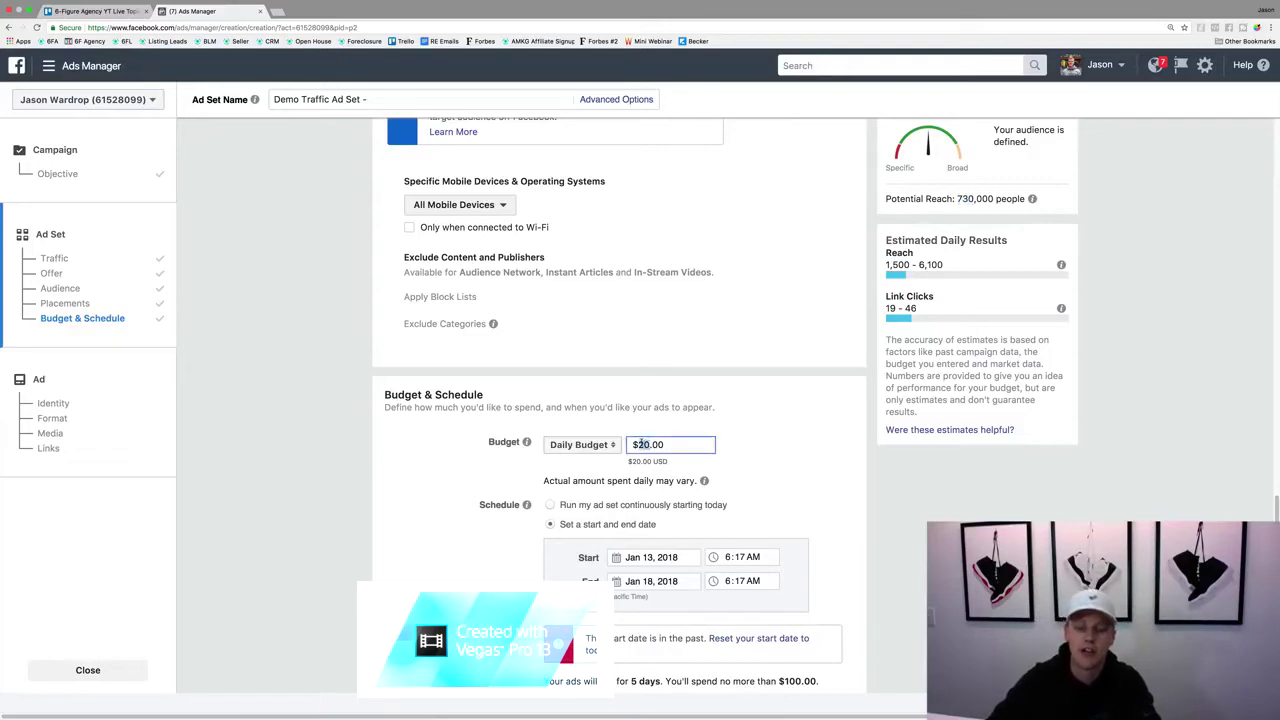
key("BackSpace")
type("1")
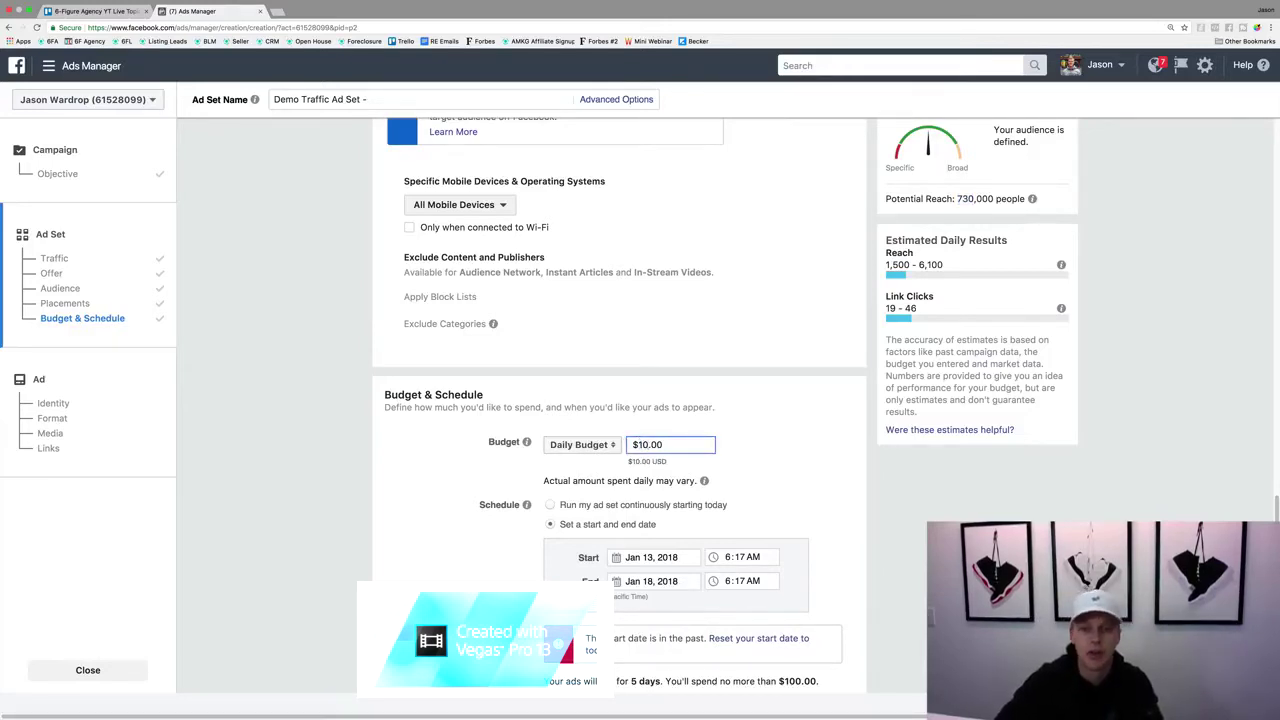
left_click(781, 456)
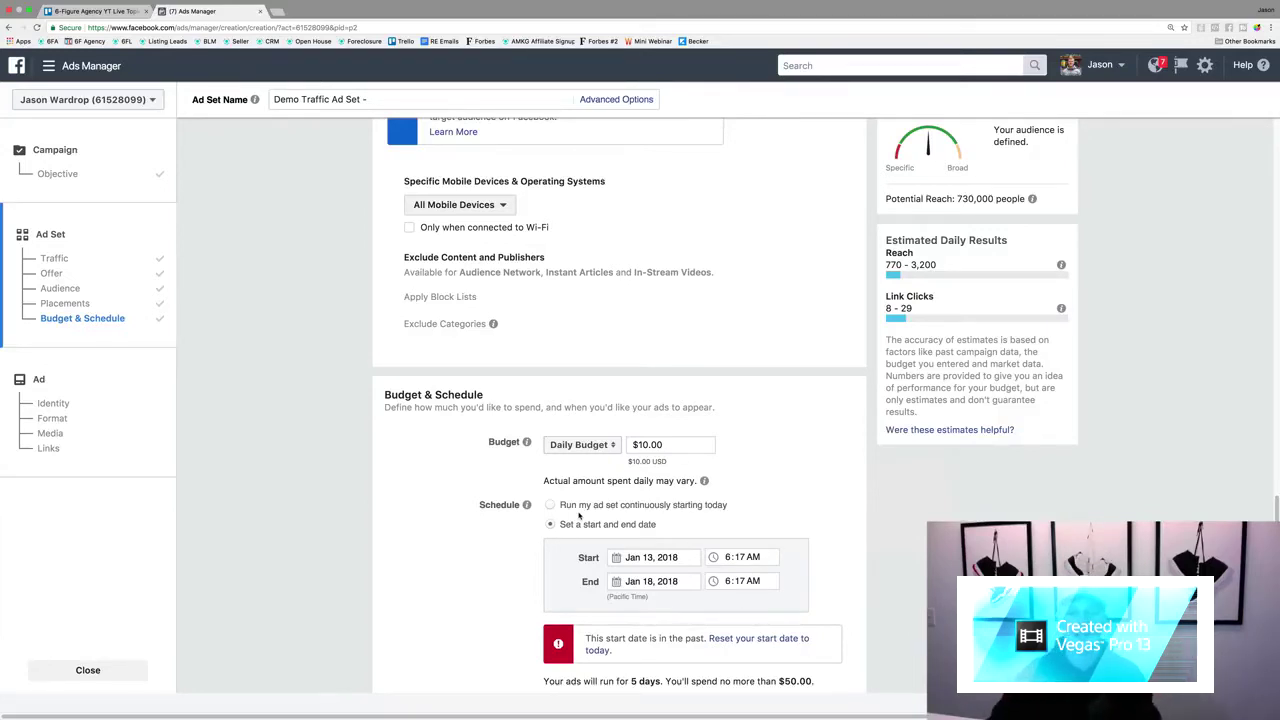
Schedule the ad set to start on Jan 15, 2018 at 8:00 AM.
left_click_drag(640, 557, 626, 557)
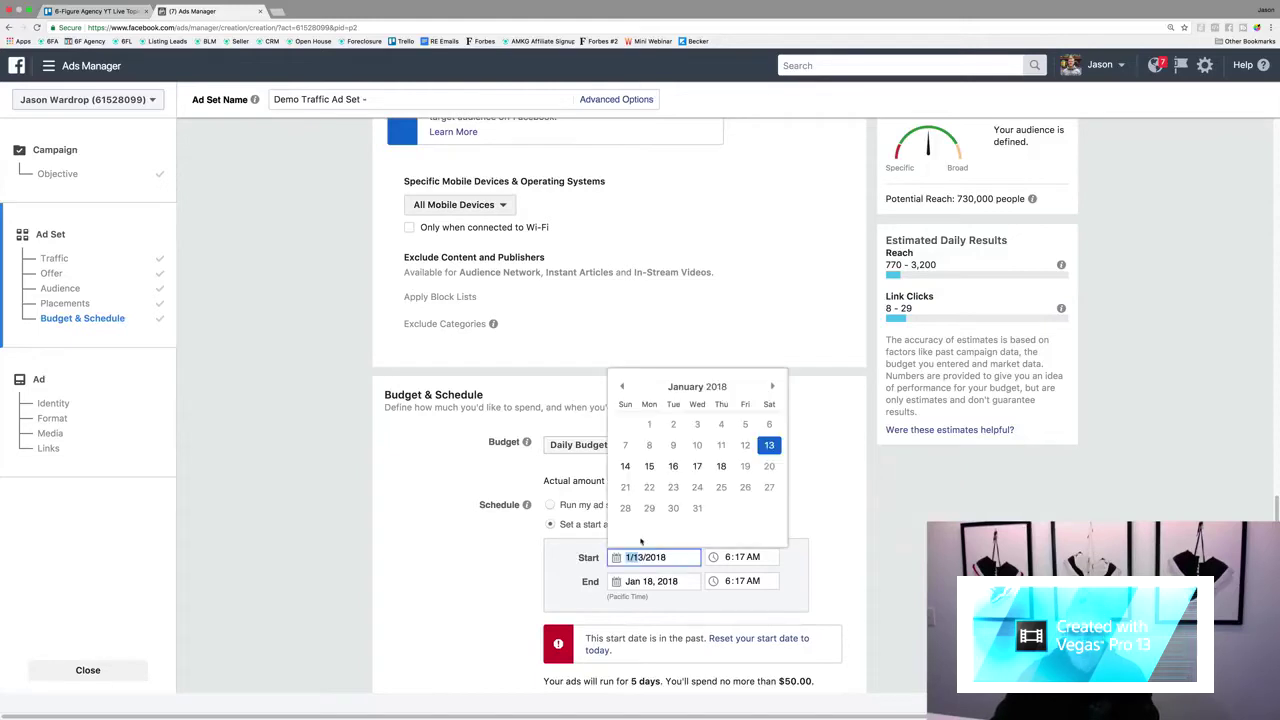
left_click(649, 467)
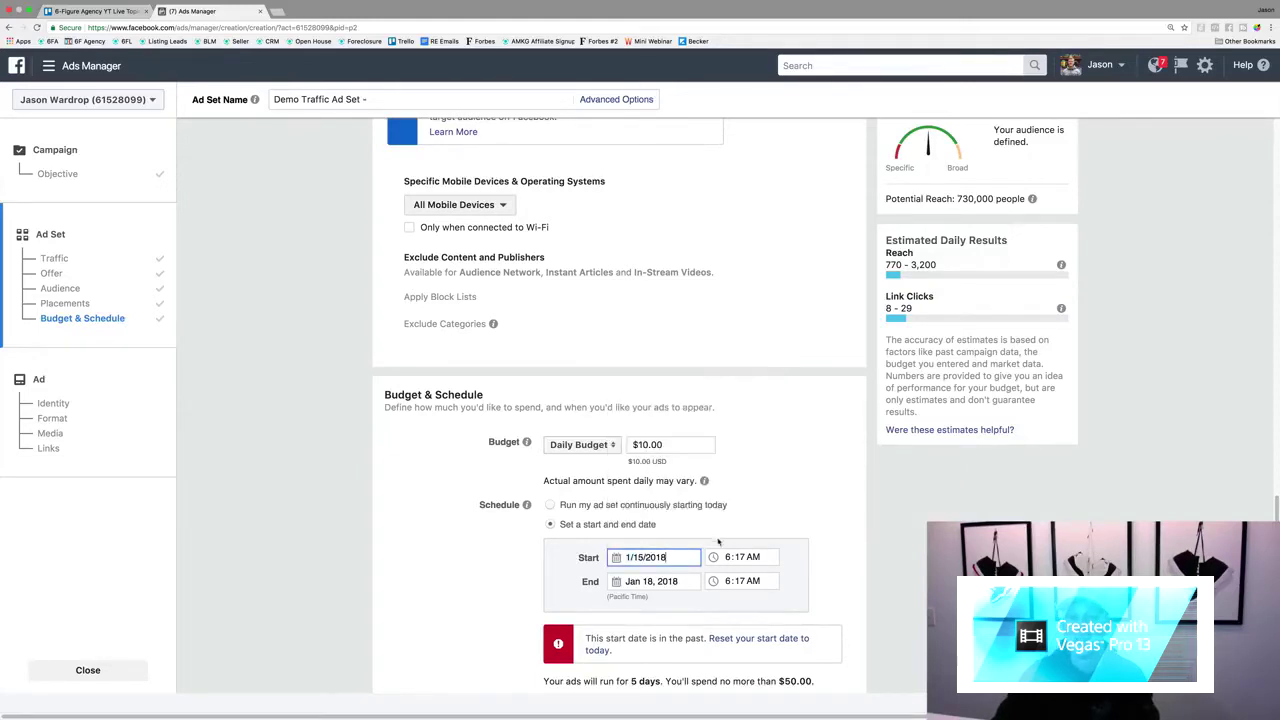
left_click(729, 560)
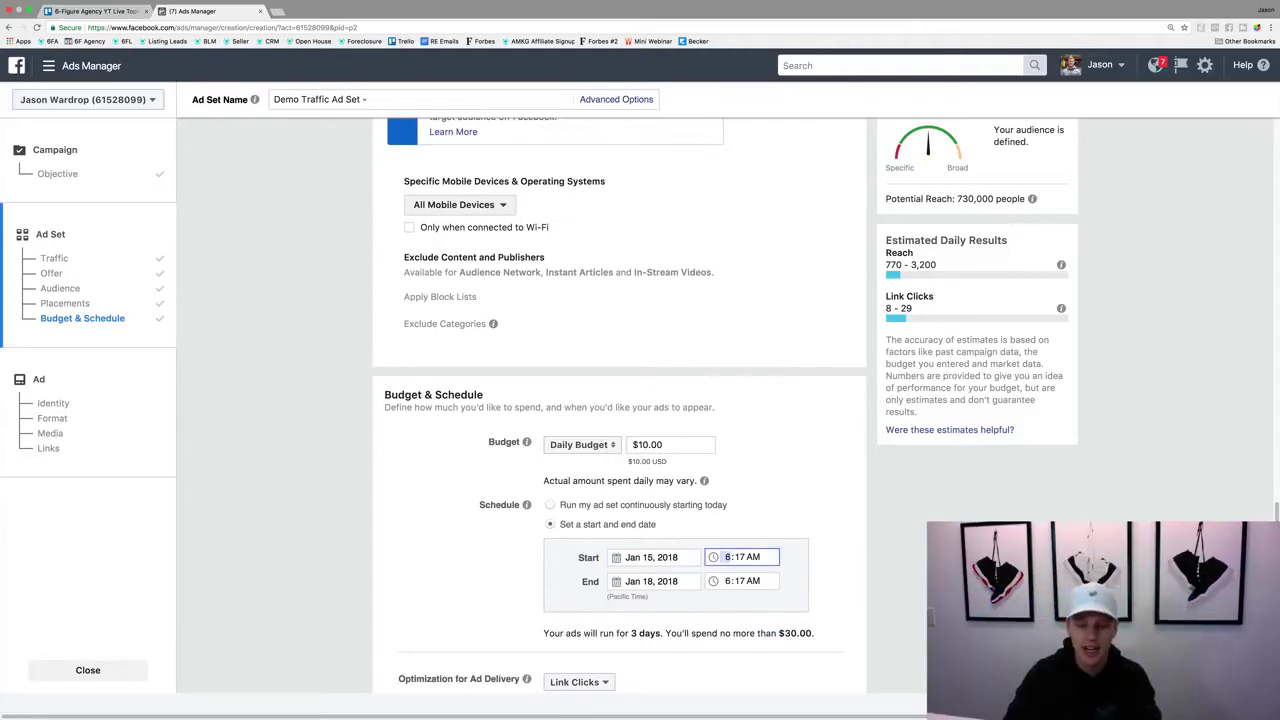
type("800")
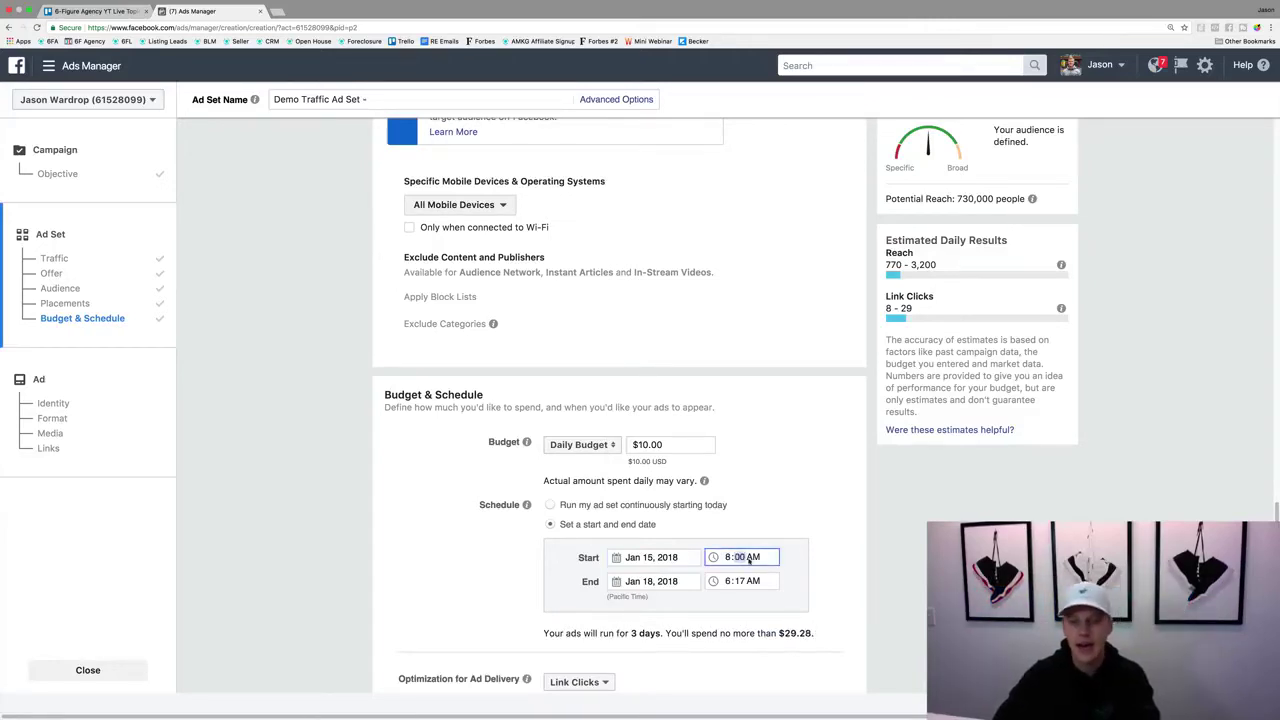
left_click(842, 541)
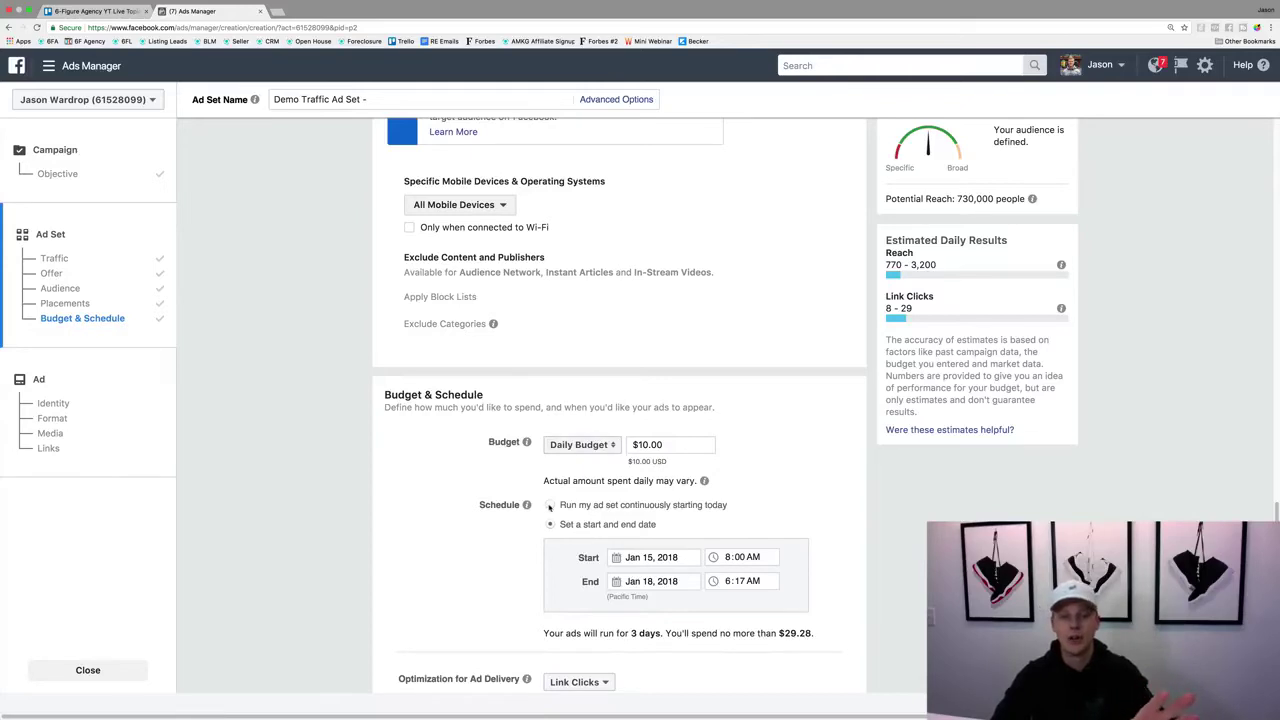
Switch the schedule to run continuously and back to a start and end date, with the start on Jan 15, 2018 at 8:00 AM.
left_click(549, 506)
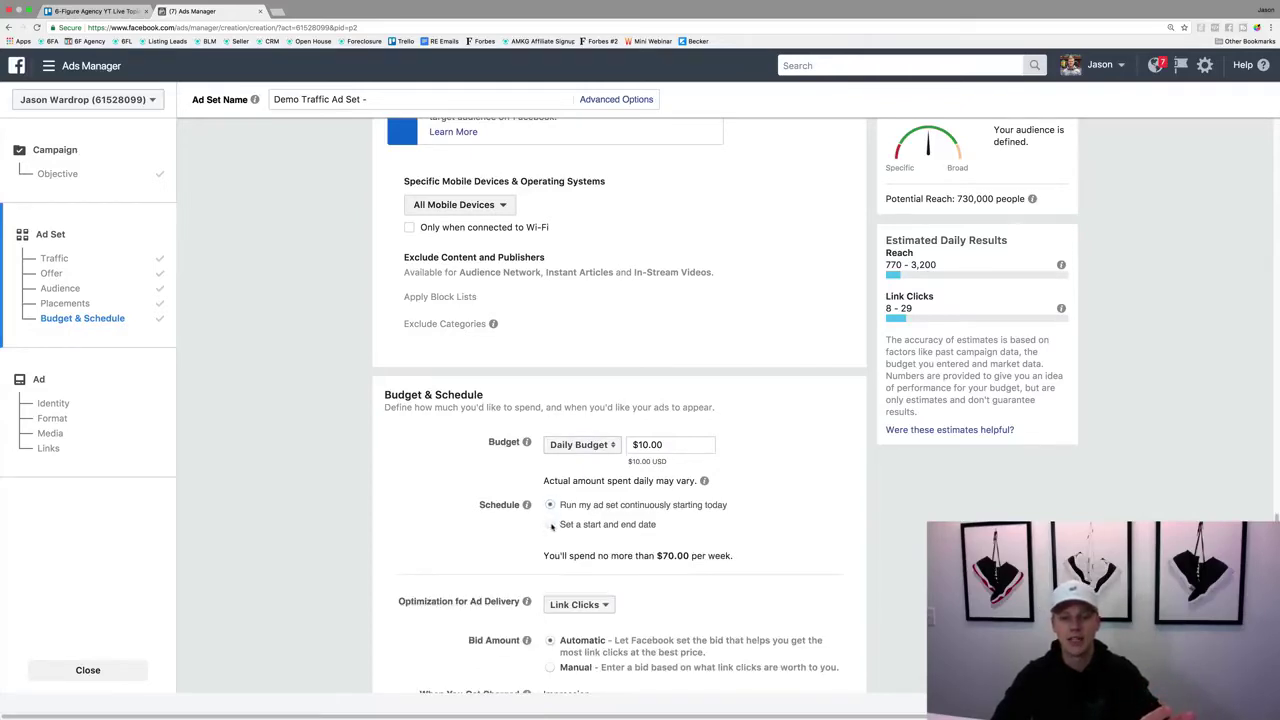
left_click(550, 526)
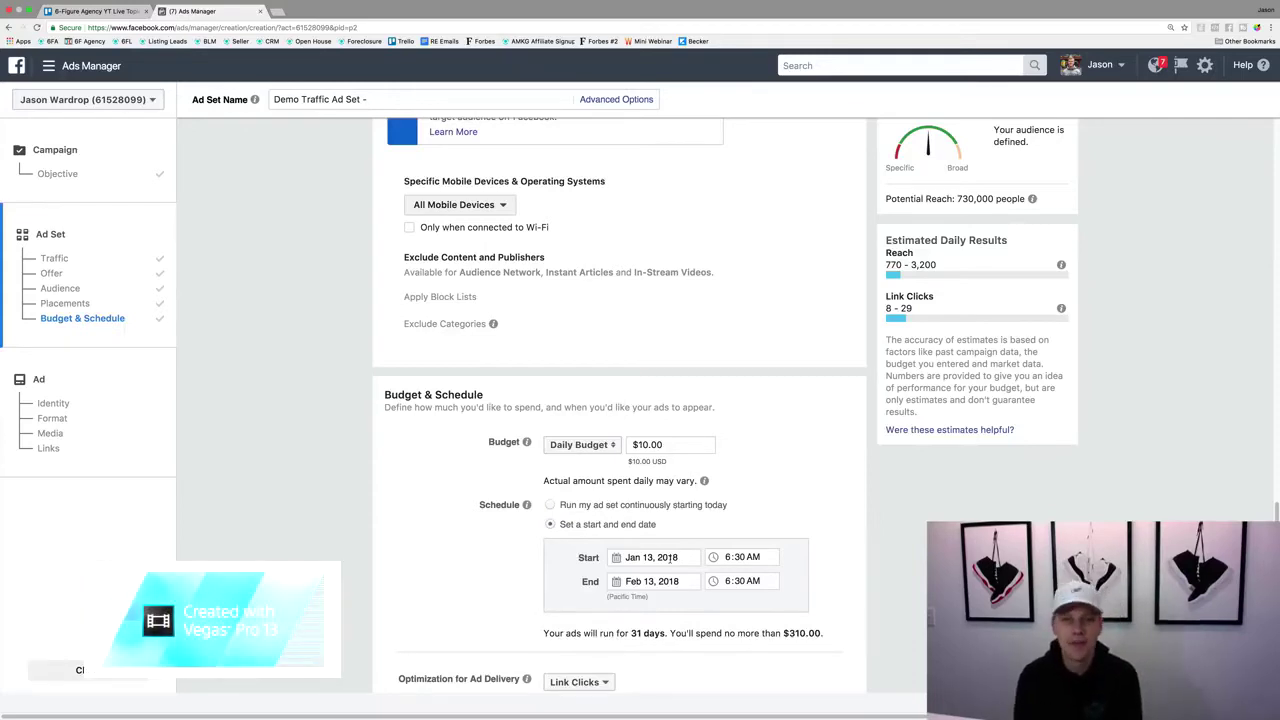
left_click(671, 558)
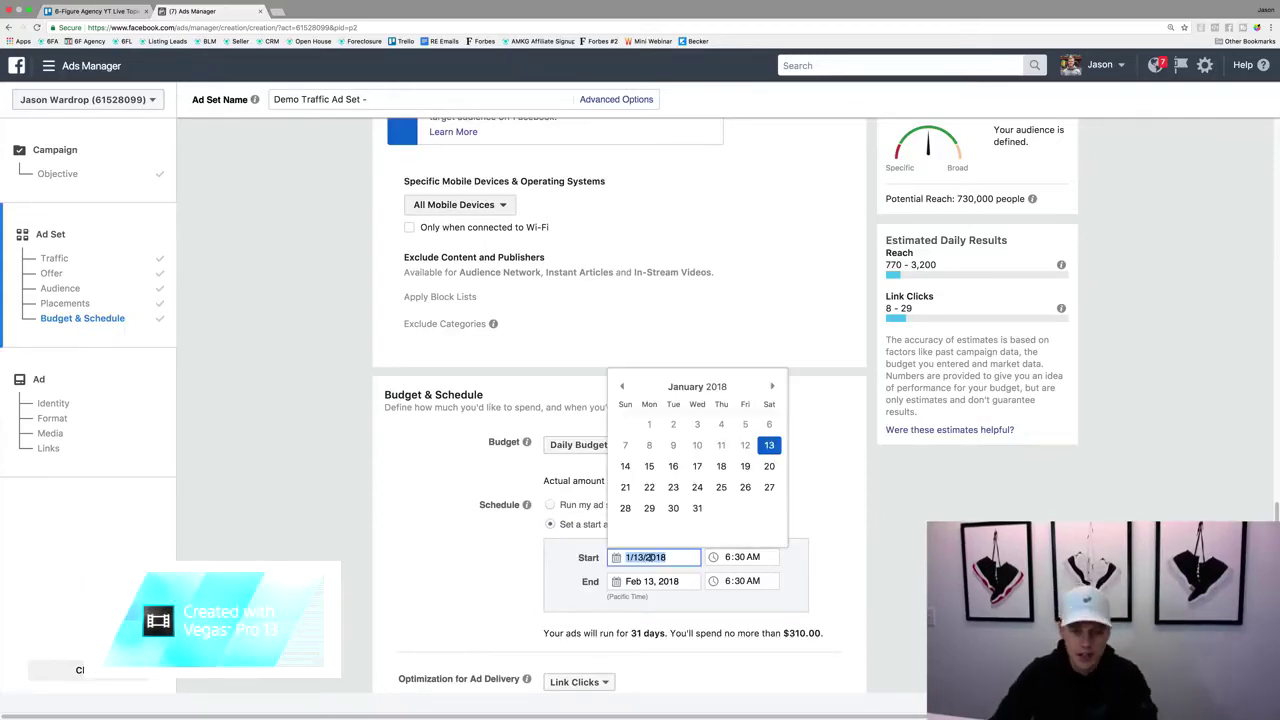
left_click(727, 560)
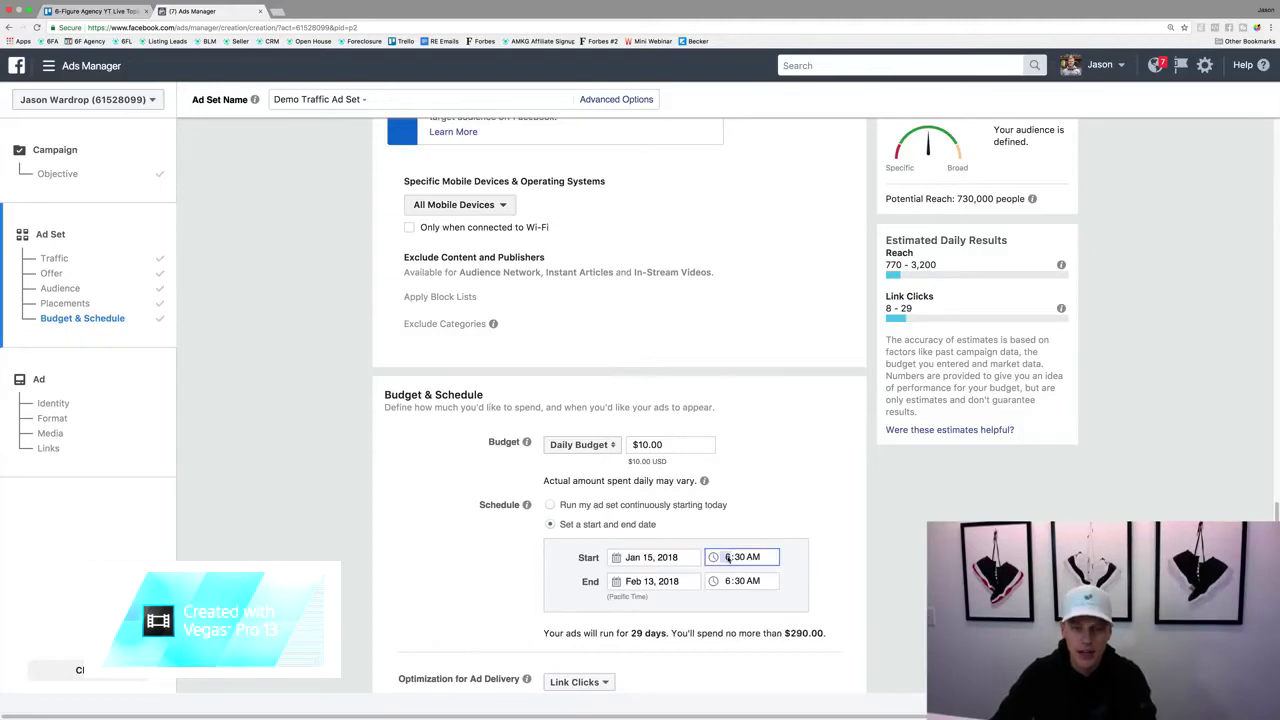
type("8:")
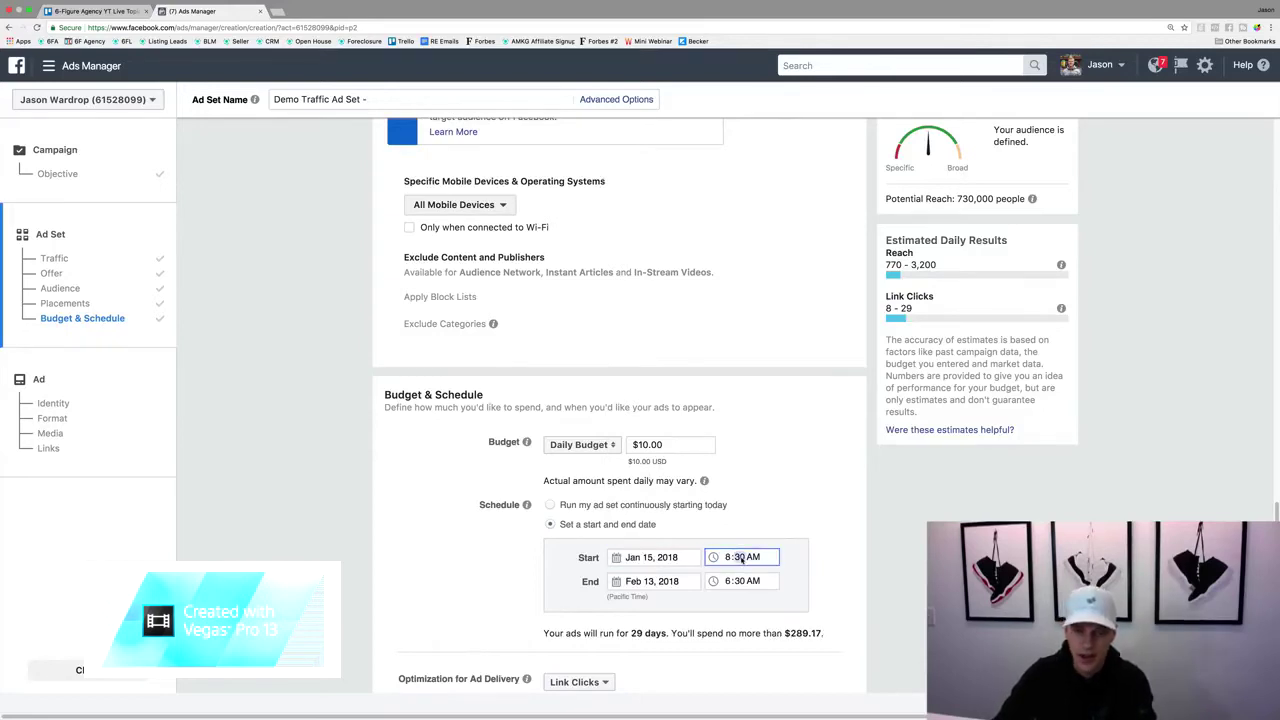
type("00")
key("Tab")
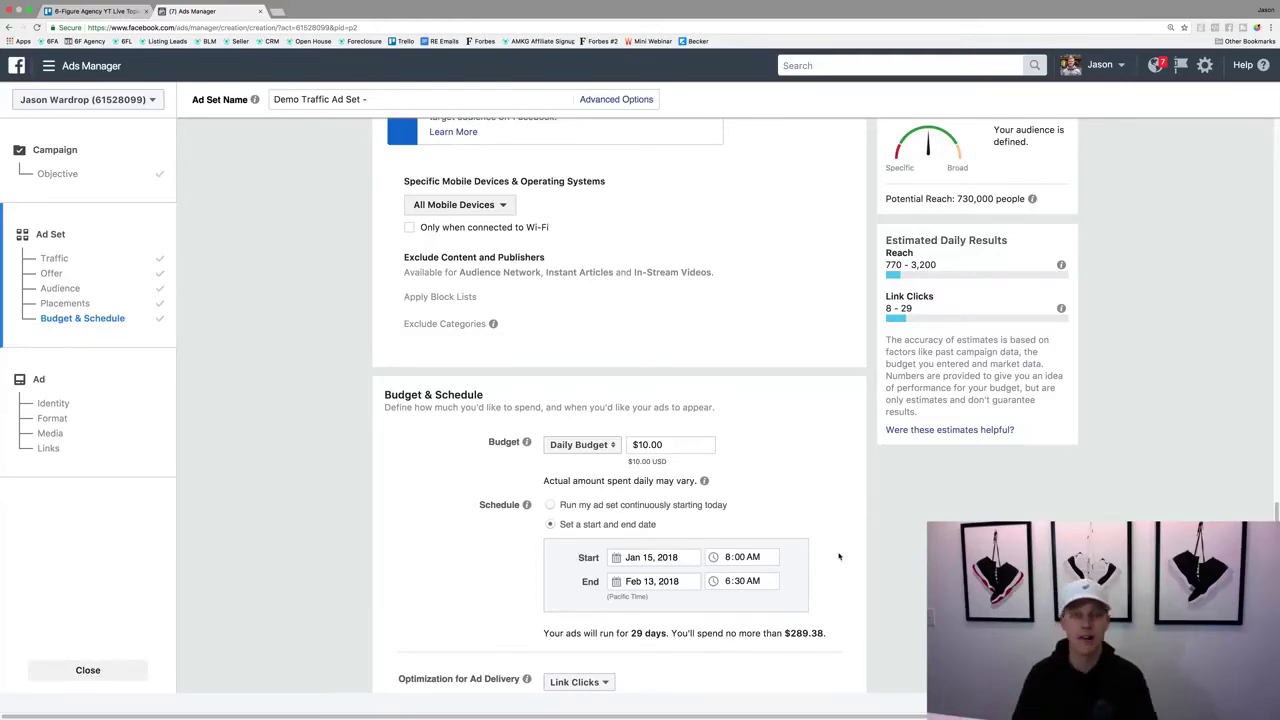
Review the optimization, bid and delivery settings, leave them as they are, and continue to the ad setup.
scroll(762, 462, "down", 5)
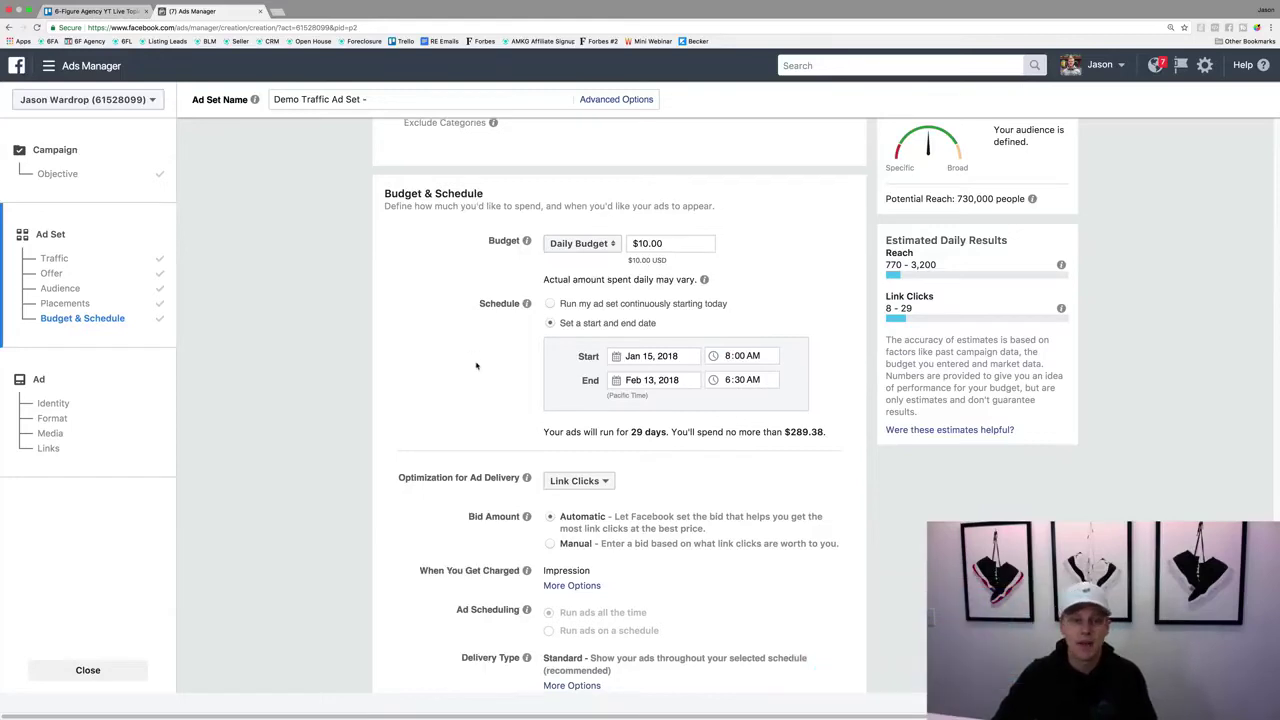
scroll(575, 360, "down", 2)
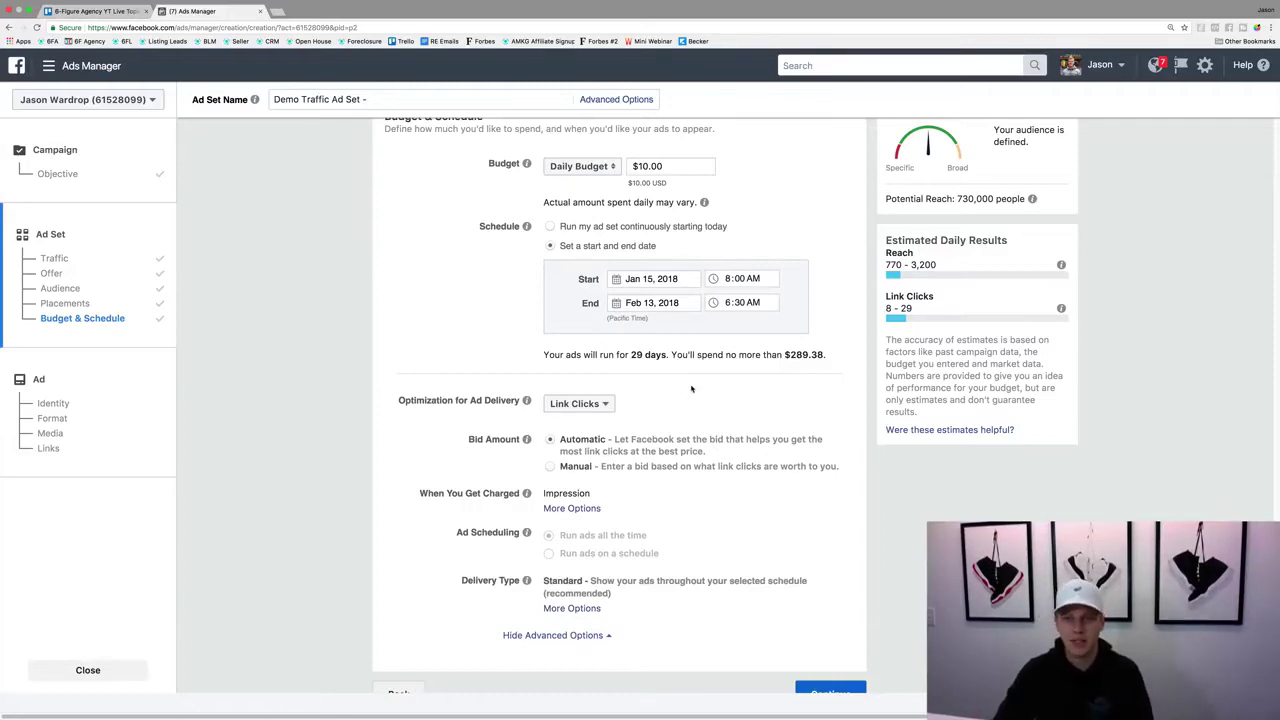
scroll(725, 407, "down", 1)
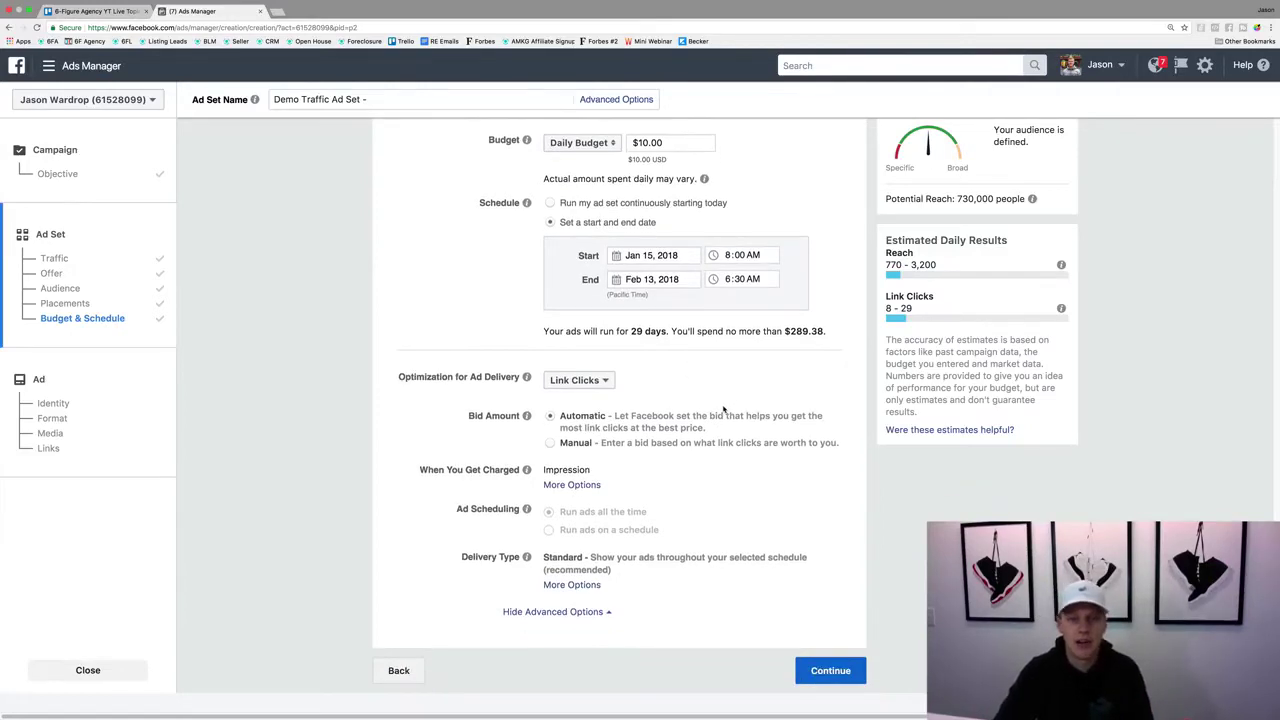
left_click(834, 667)
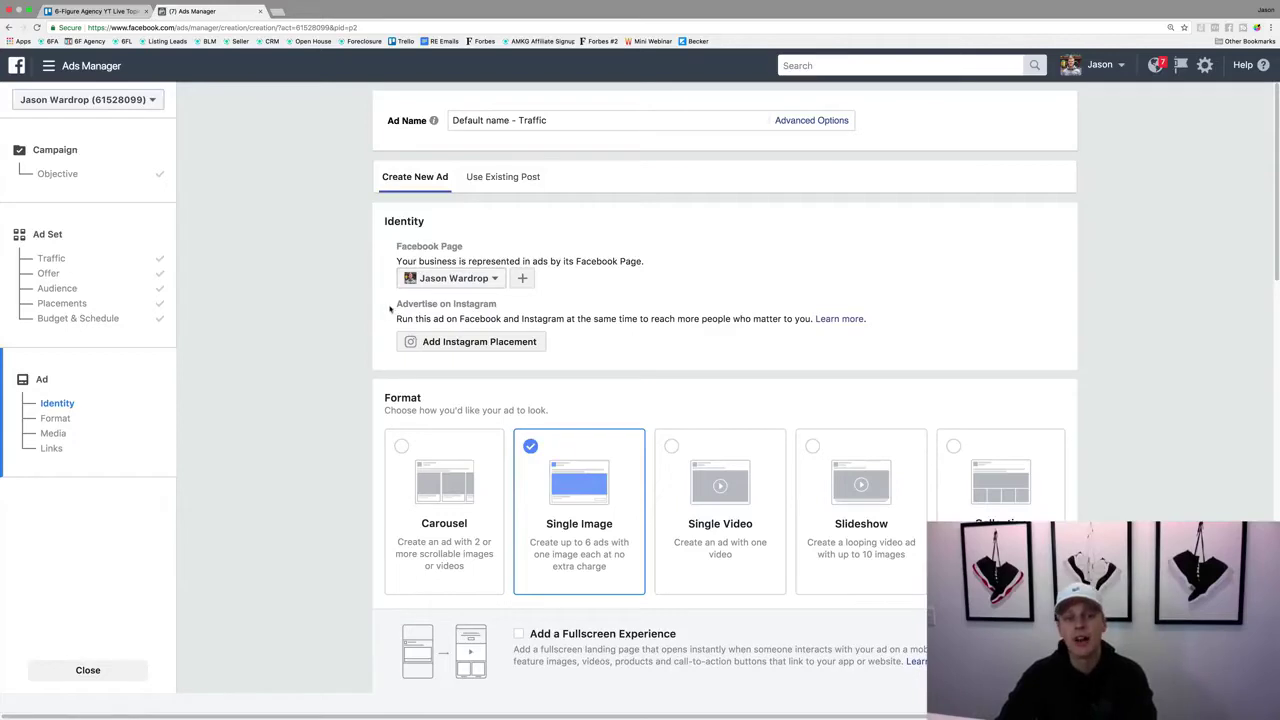
Look through the page's existing posts available for the ad without choosing one, and return to the new ad's format options.
left_click_drag(391, 308, 499, 311)
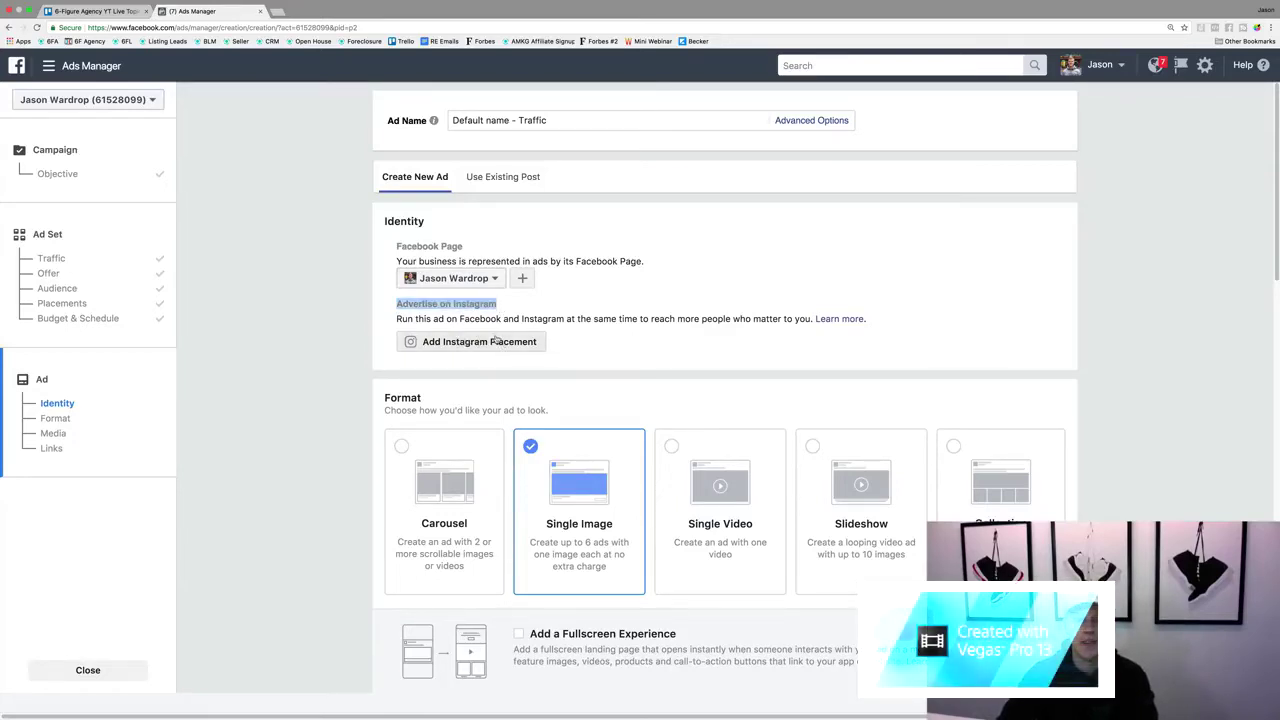
left_click(512, 178)
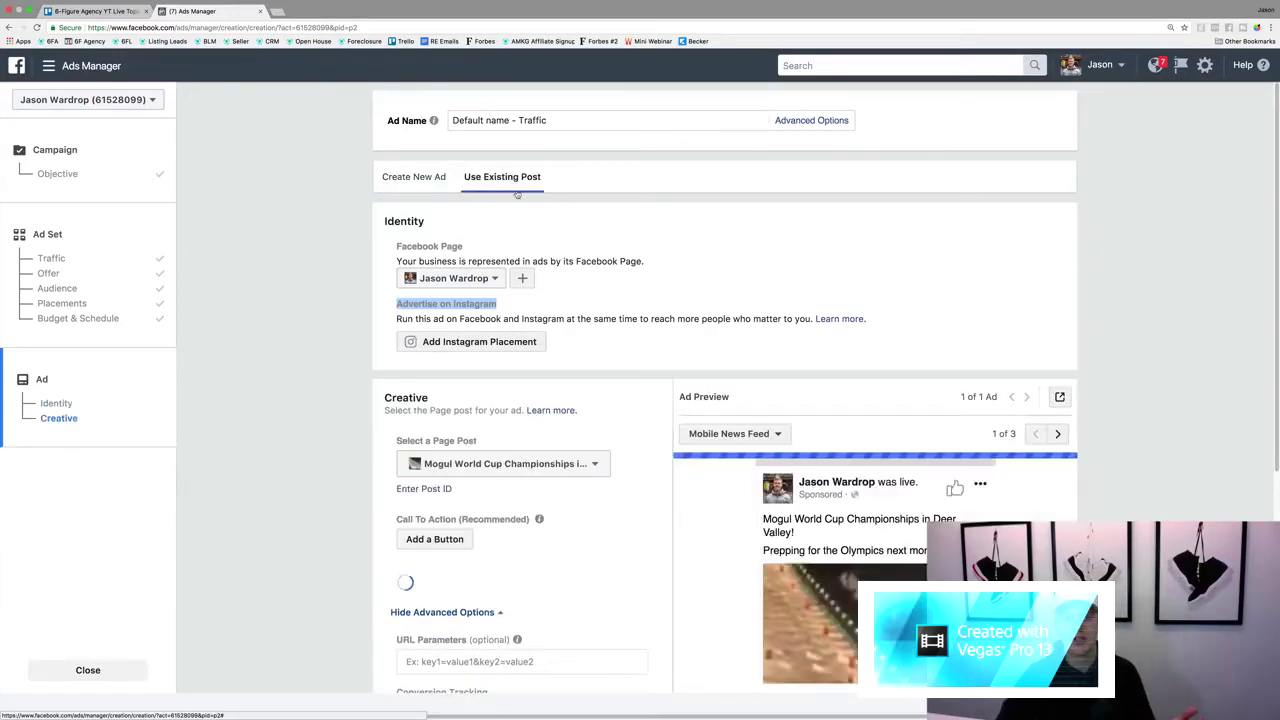
left_click(540, 464)
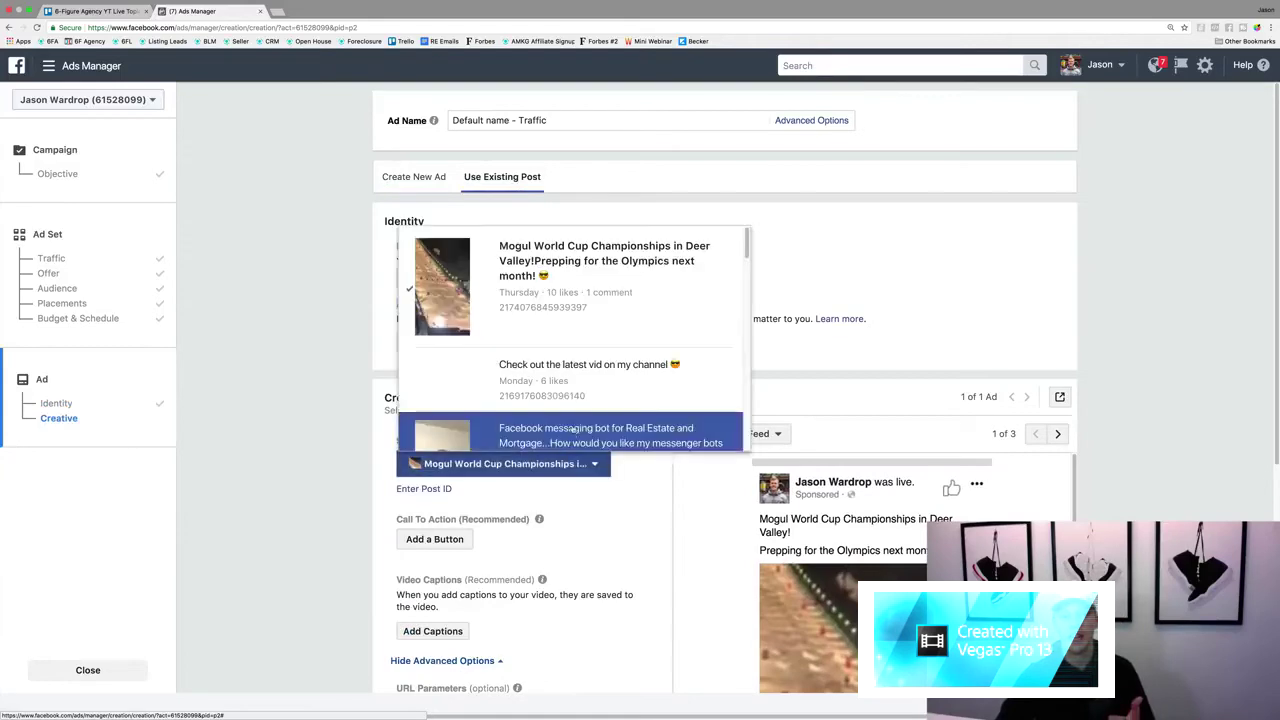
scroll(573, 430, "down", 10)
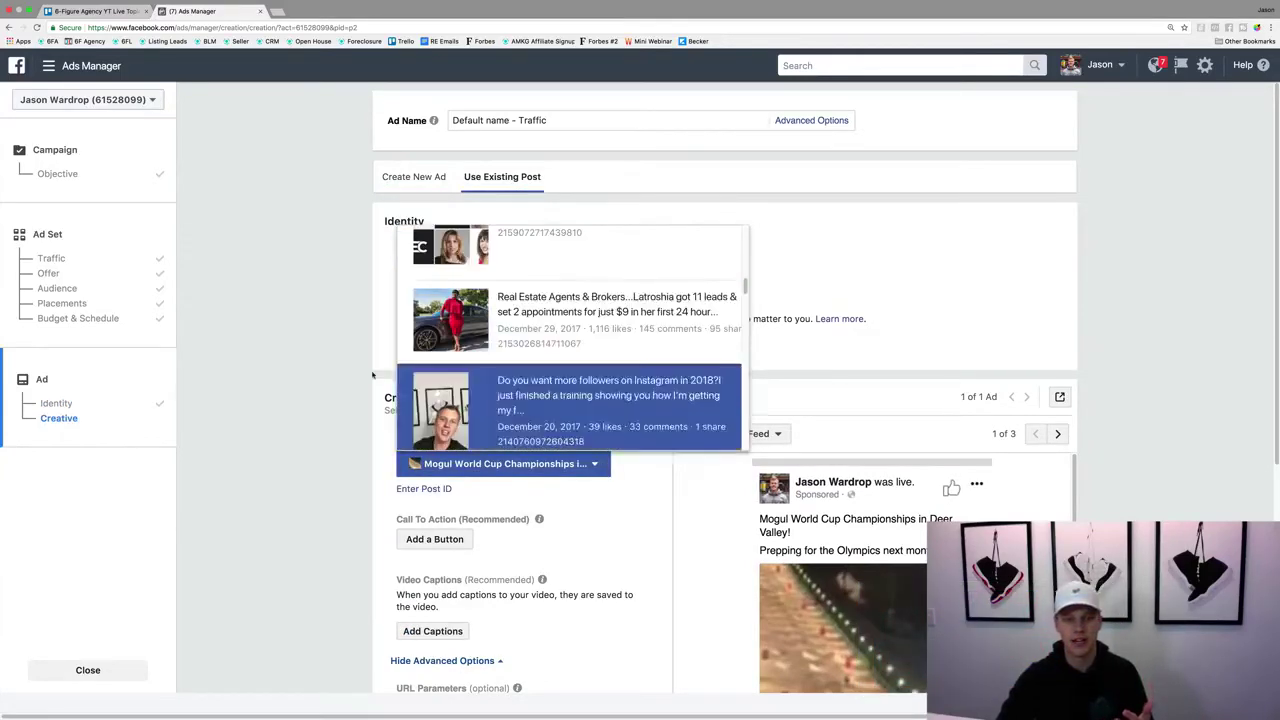
left_click(372, 375)
left_click(415, 178)
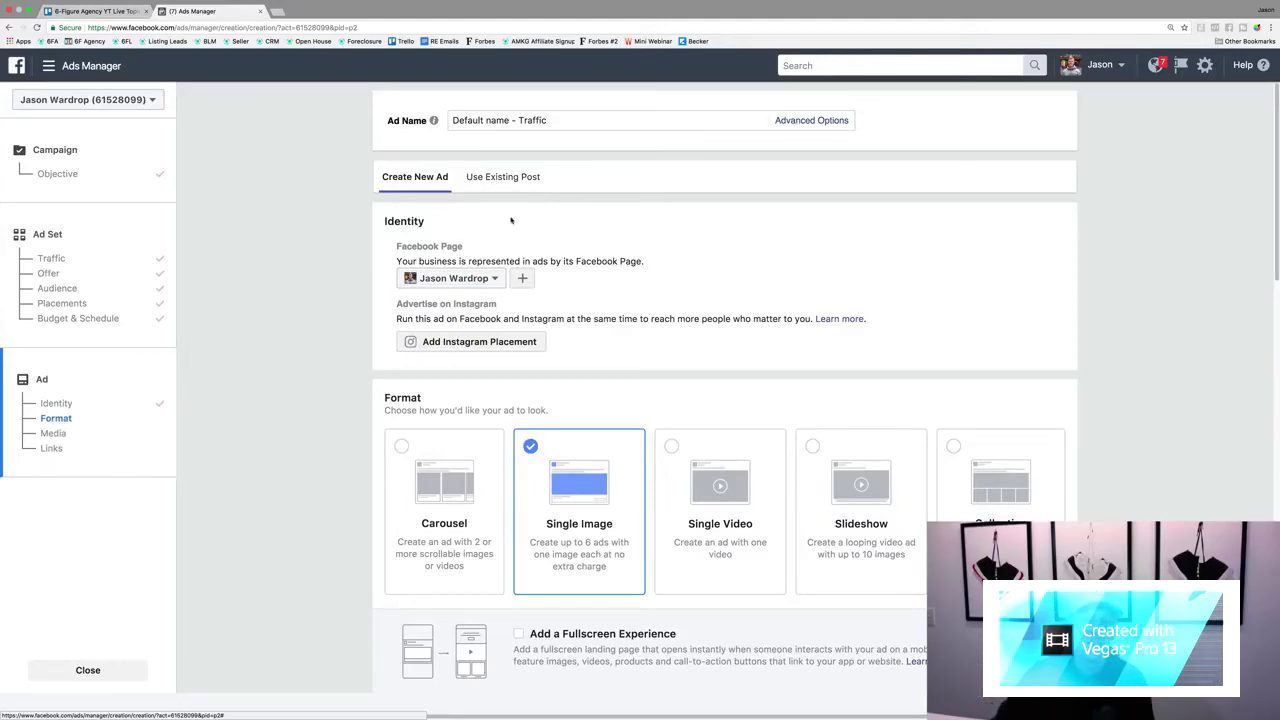
scroll(590, 225, "down", 3)
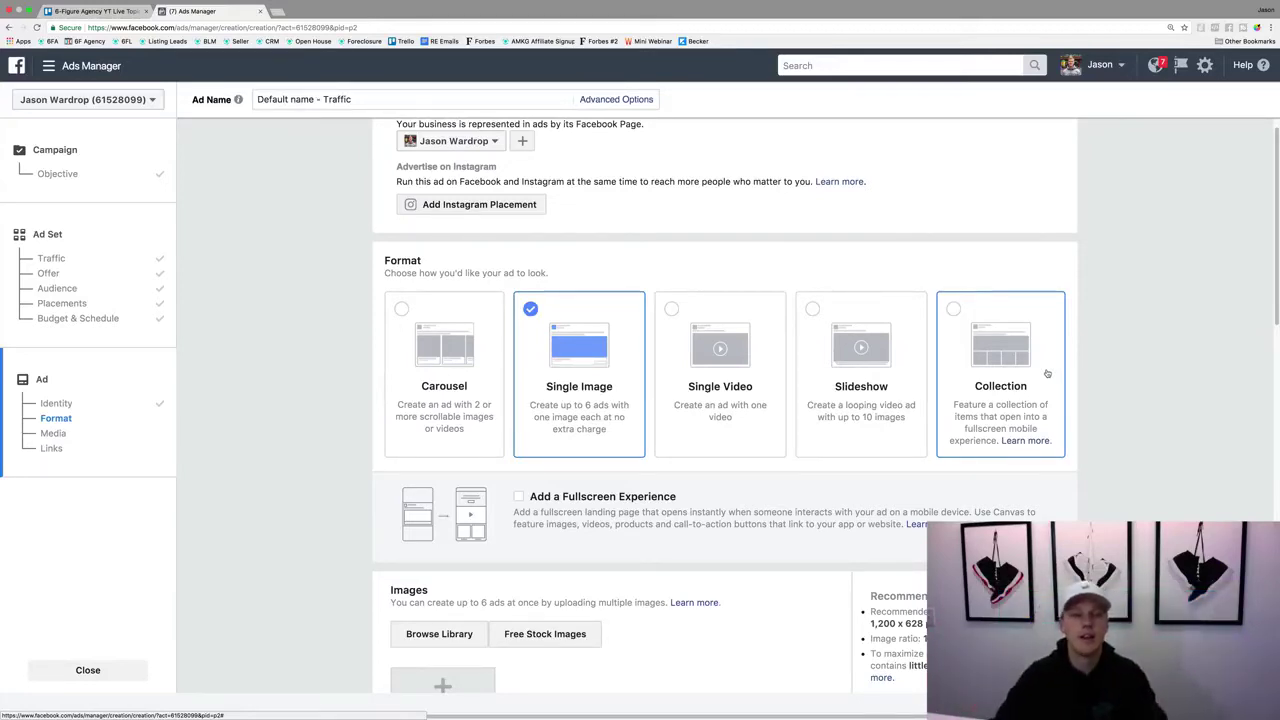
Try the Carousel ad format and look through its text, destination and three card settings.
left_click(440, 390)
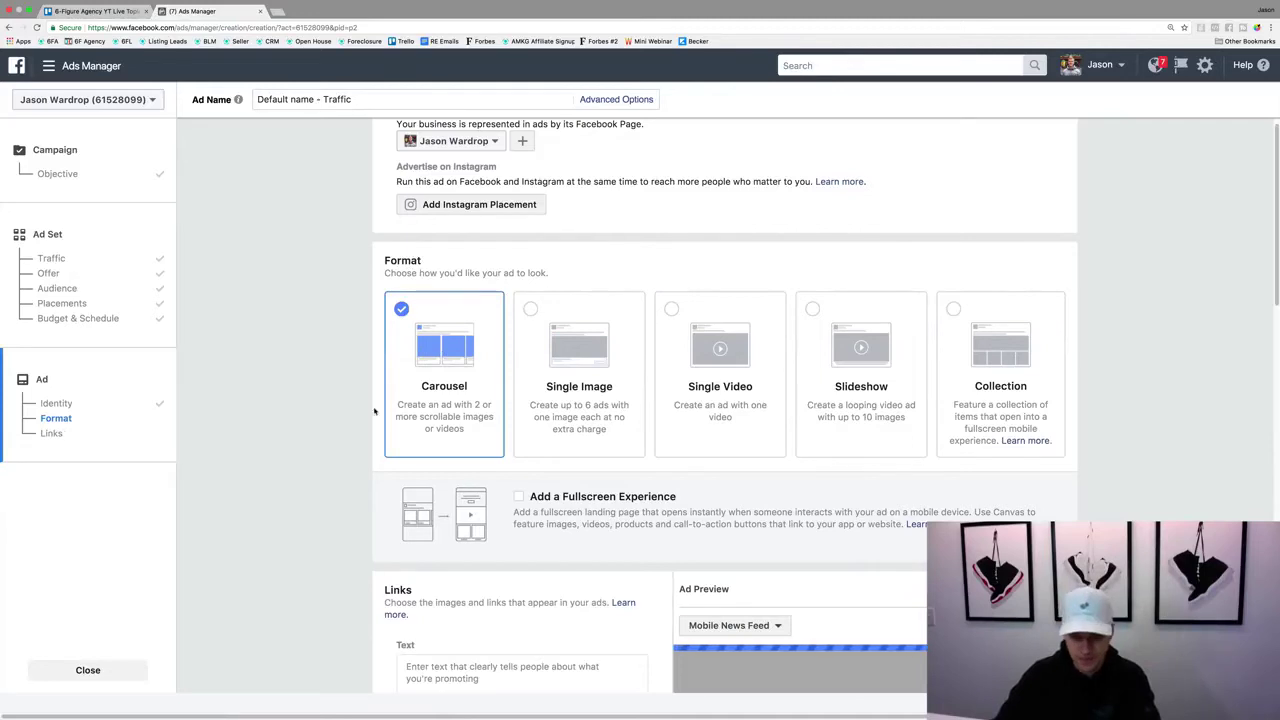
scroll(374, 410, "down", 3)
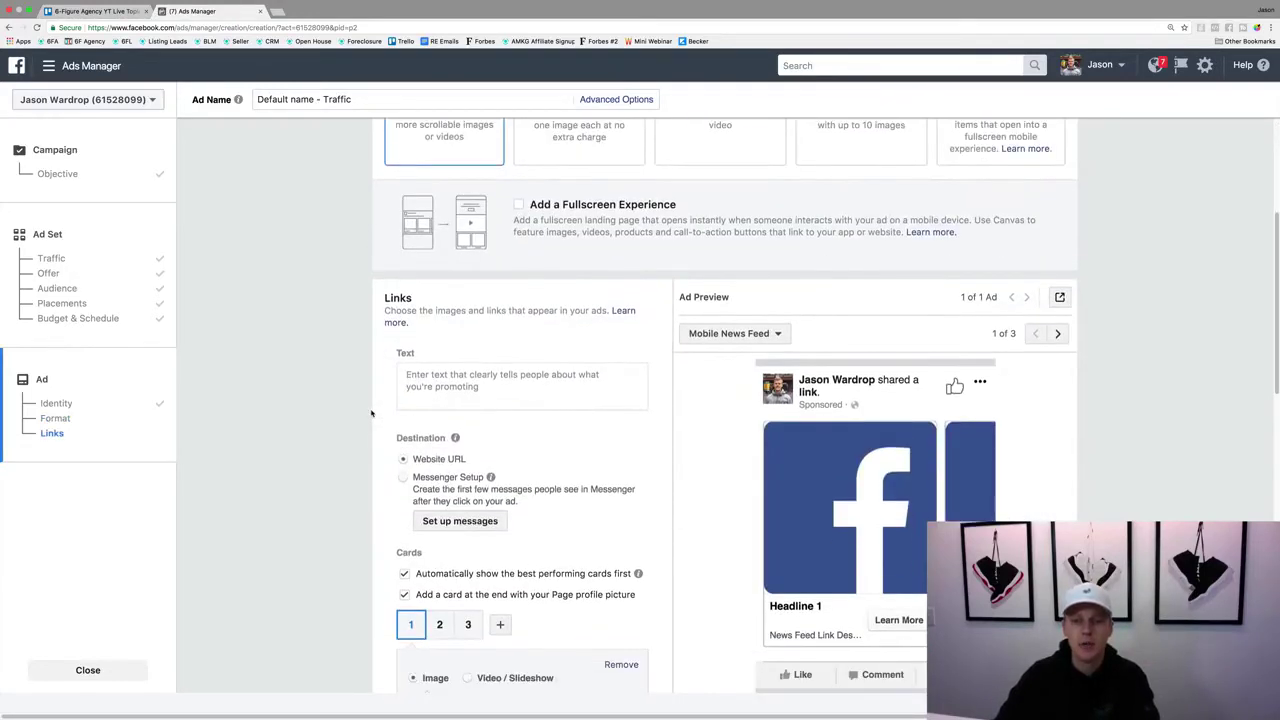
scroll(371, 413, "down", 1)
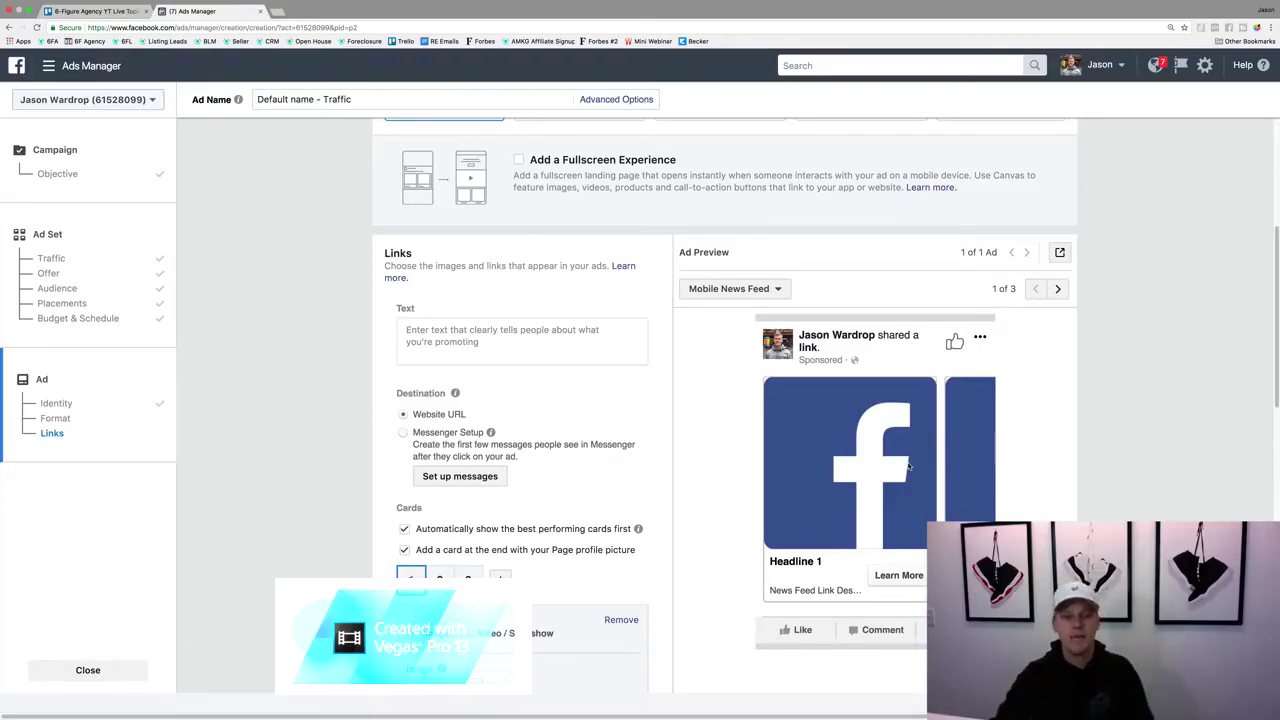
scroll(717, 494, "down", 1)
left_click(431, 525)
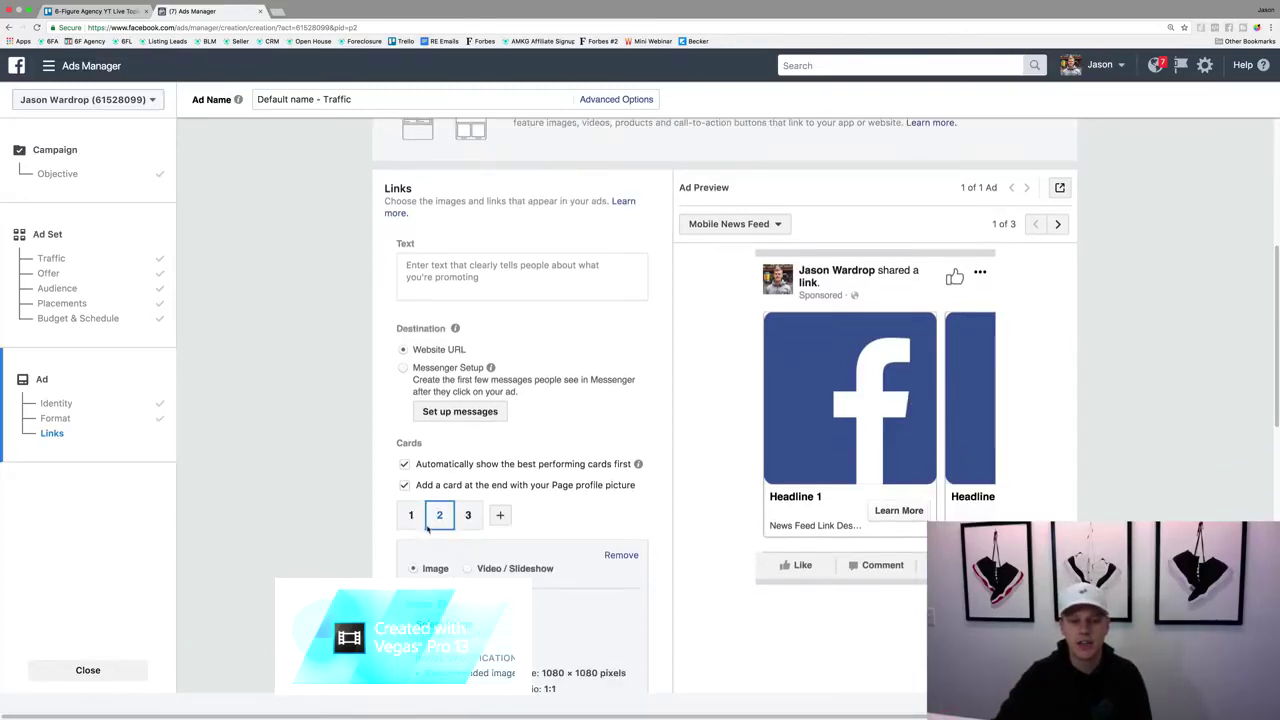
left_click(465, 518)
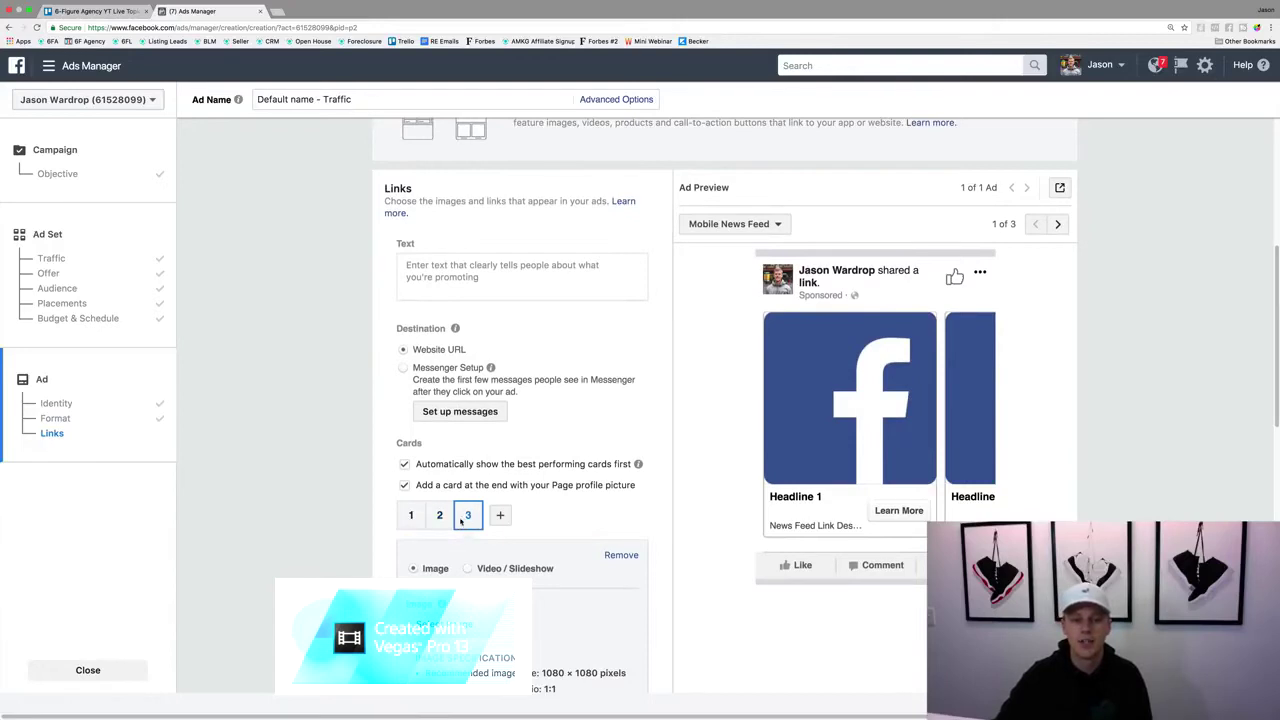
left_click(410, 516)
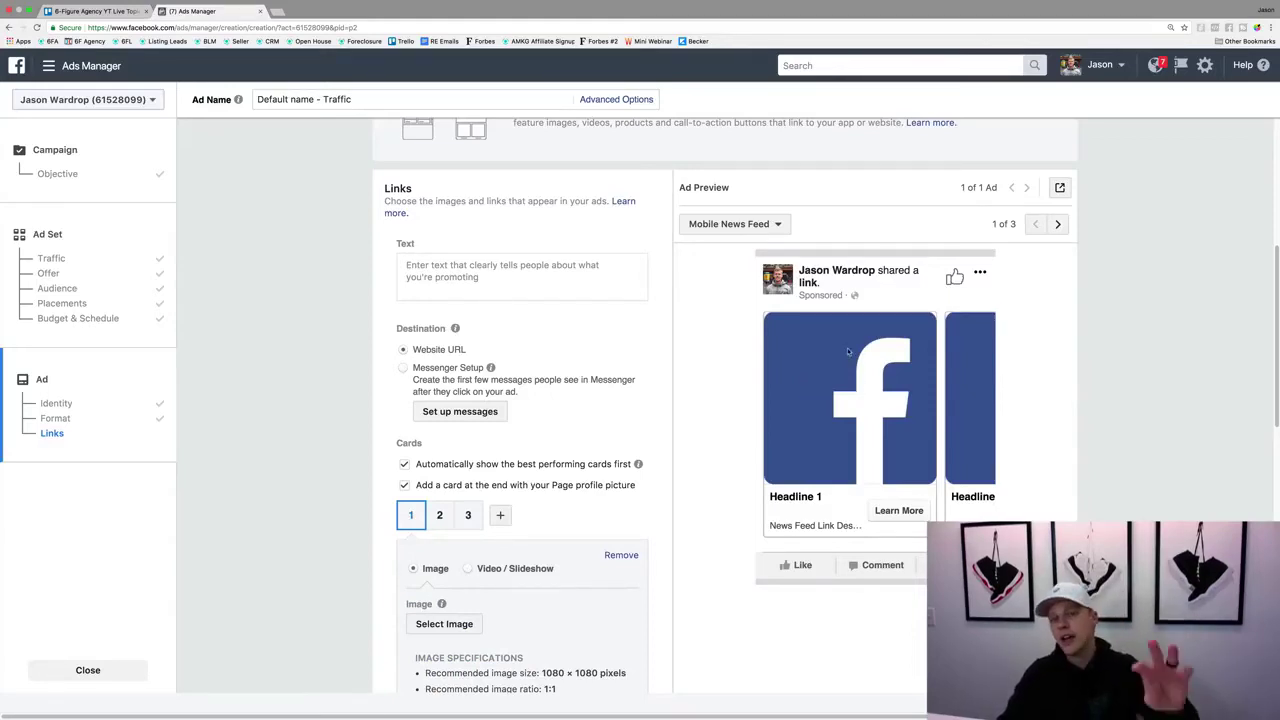
scroll(845, 362, "up", 1)
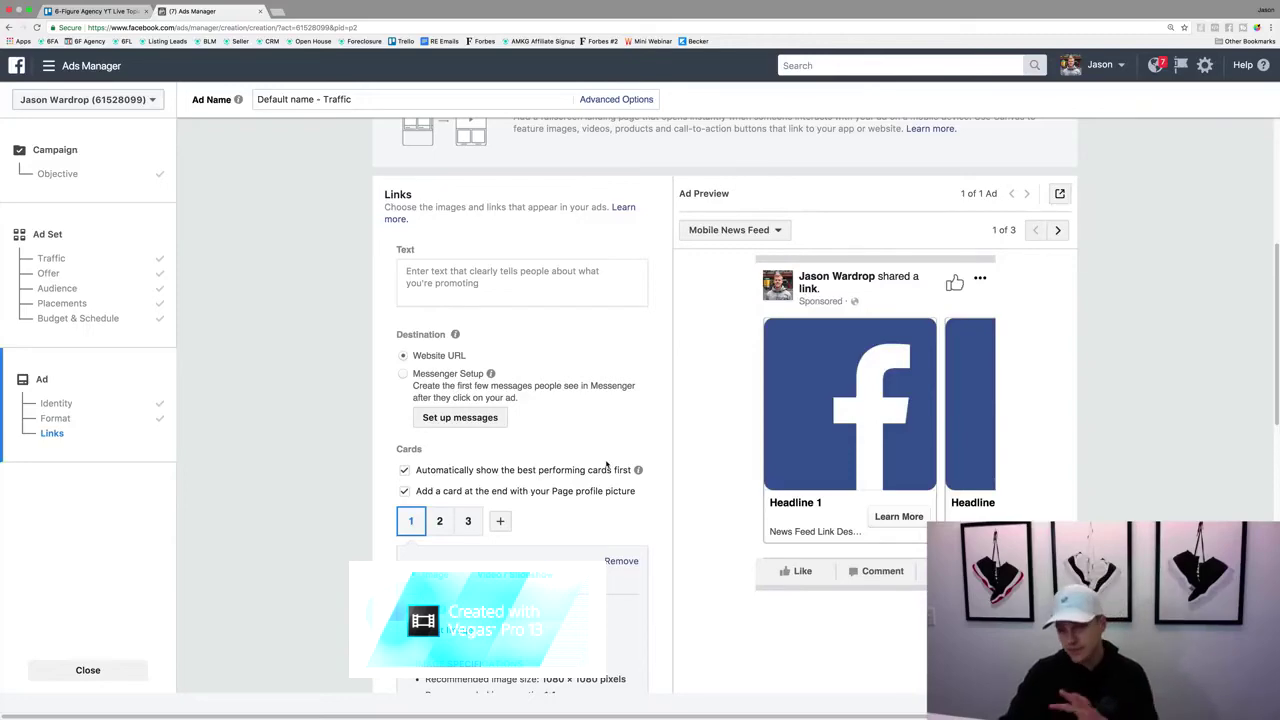
scroll(863, 412, "up", 3)
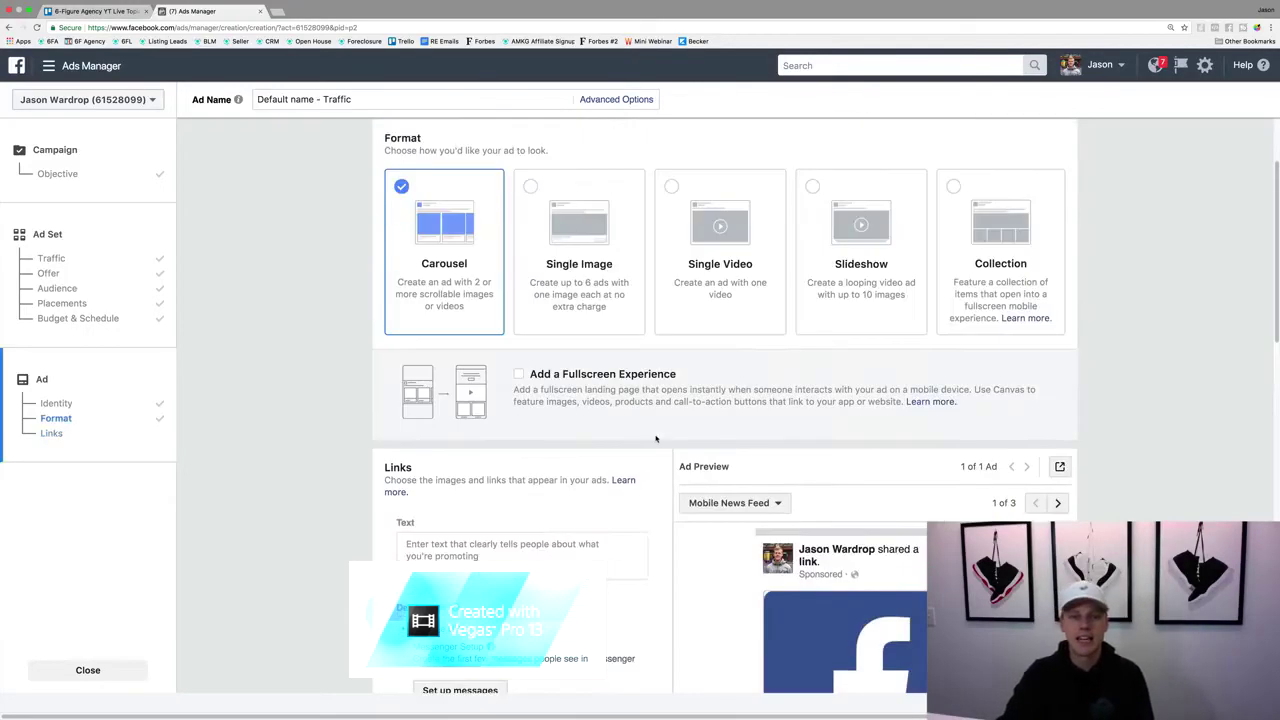
Try the Single Image, Single Video and Slideshow formats and examine the media settings and recommended specs of each.
left_click(590, 247)
scroll(625, 400, "down", 3)
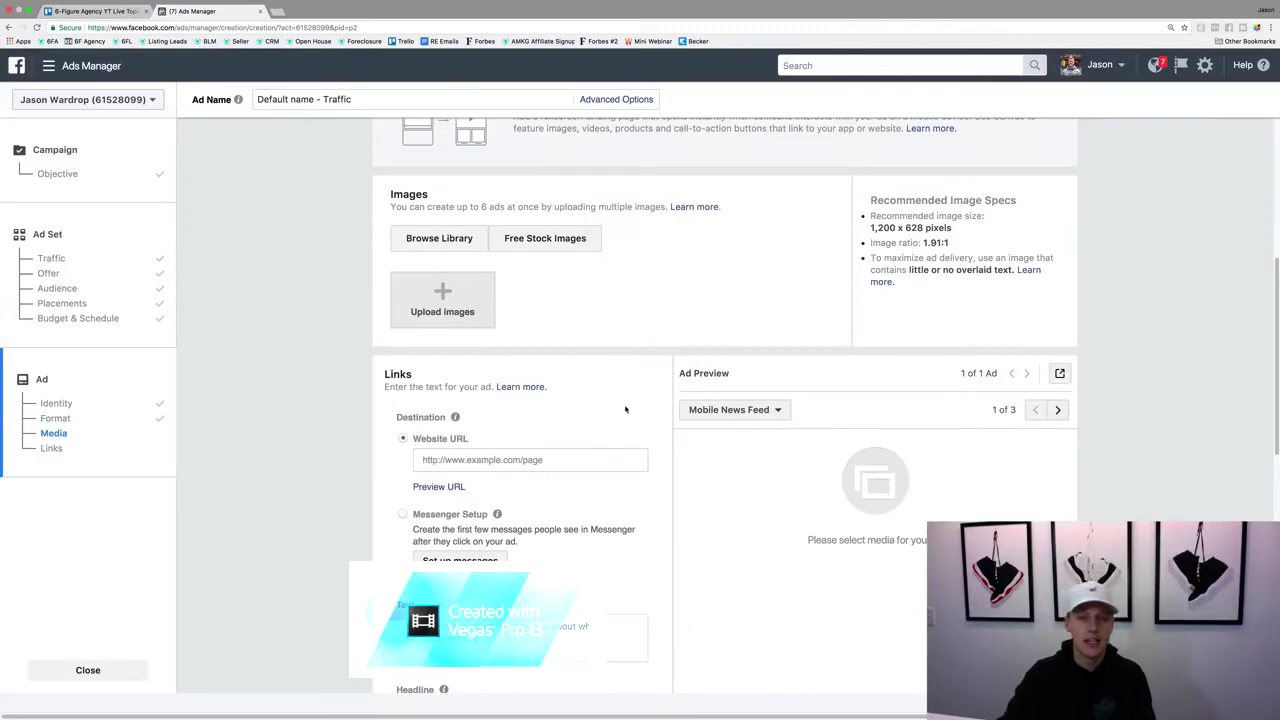
scroll(625, 409, "up", 2)
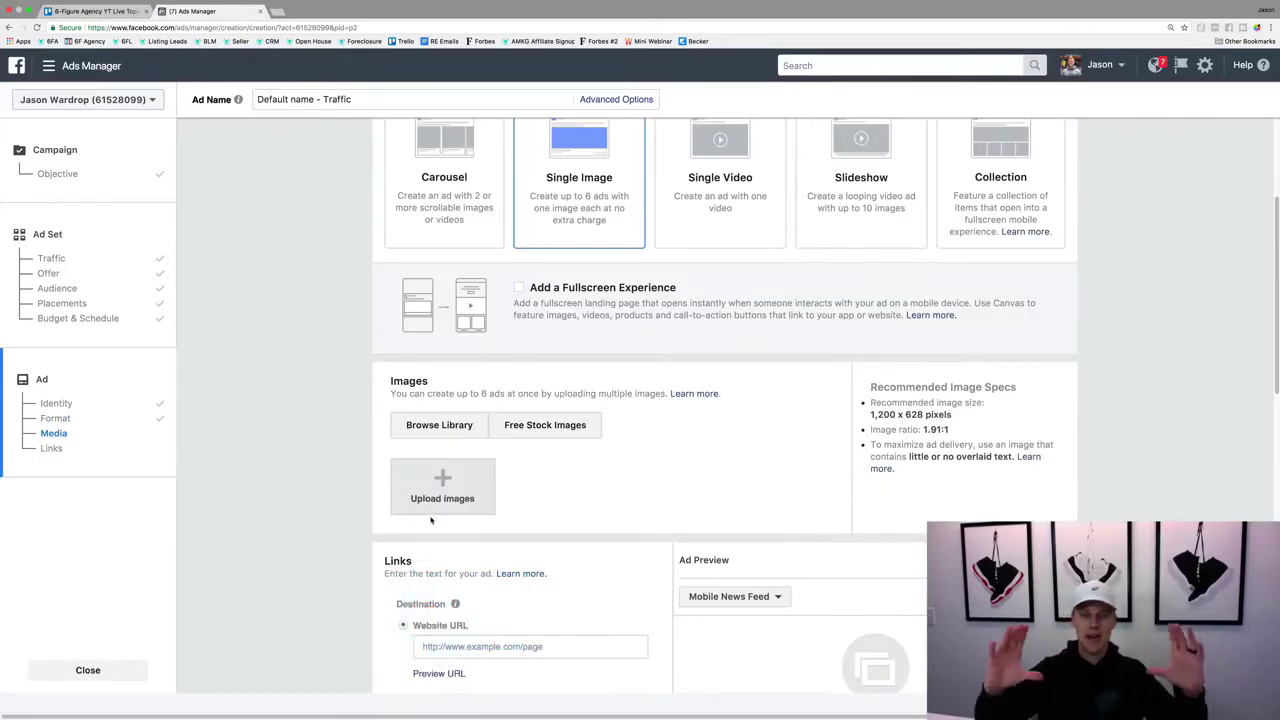
left_click(706, 189)
scroll(763, 386, "down", 2)
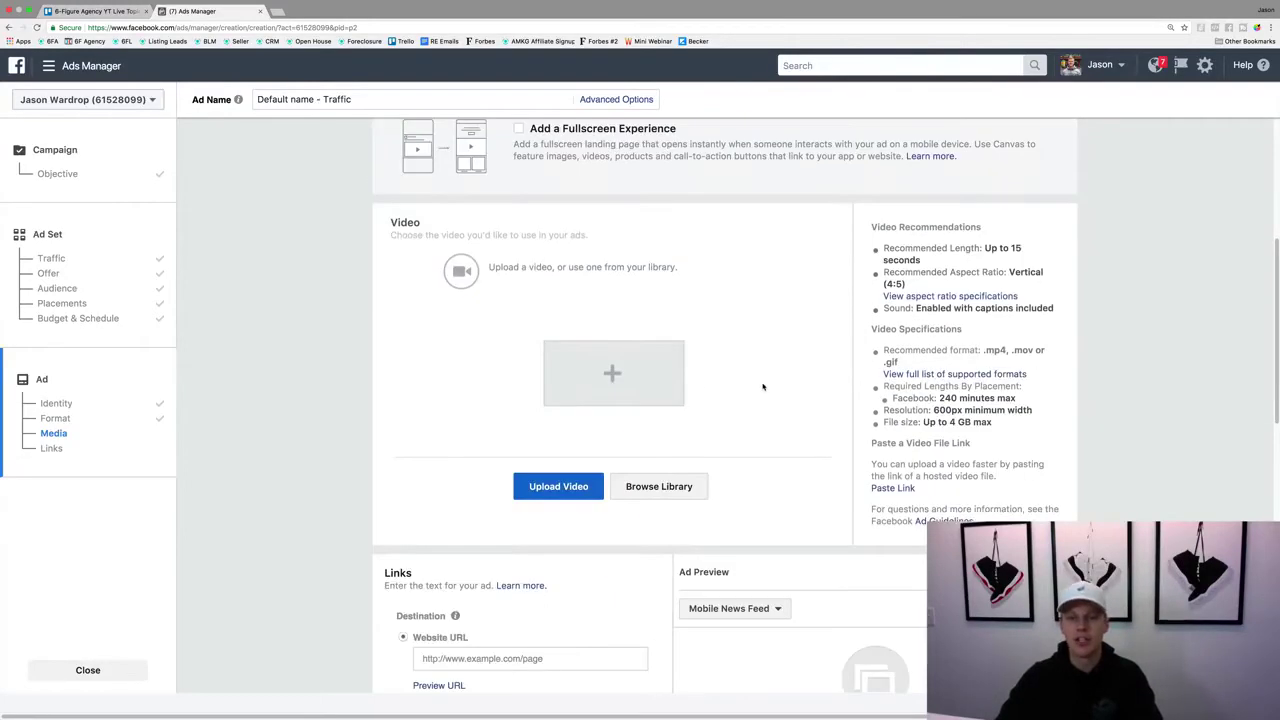
scroll(763, 386, "down", 1)
scroll(763, 383, "up", 3)
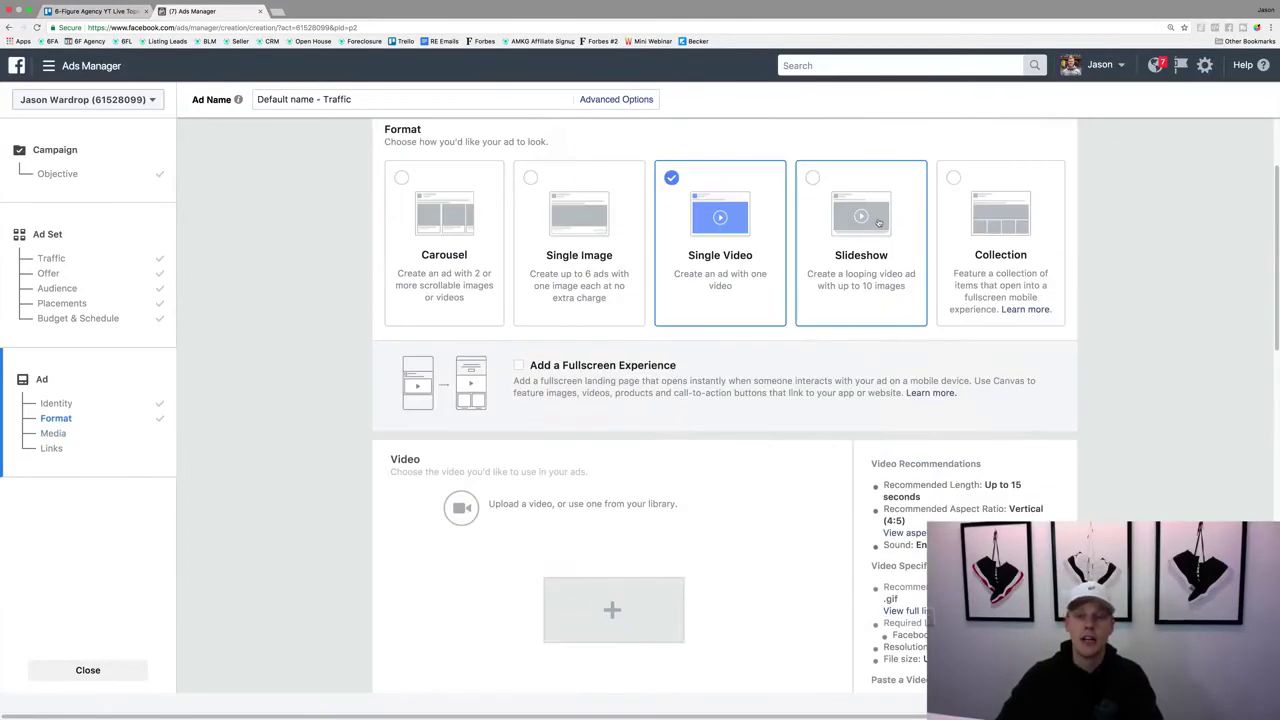
left_click(878, 223)
scroll(784, 343, "down", 4)
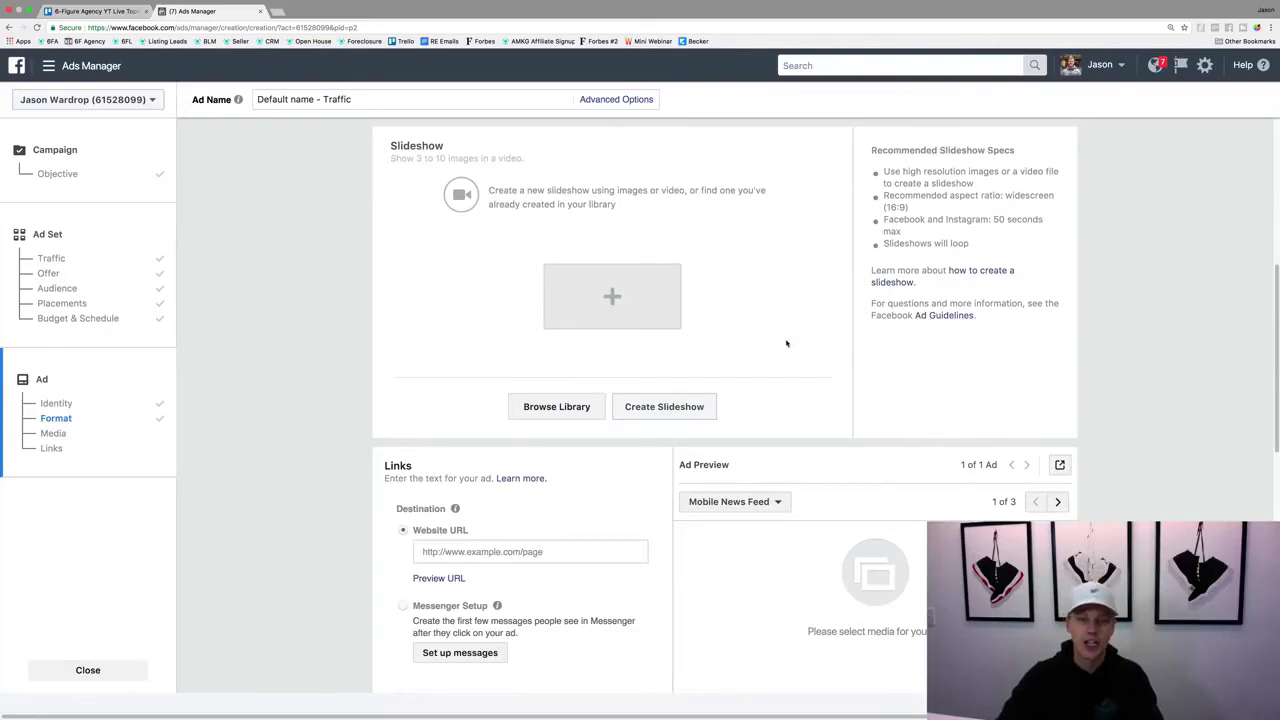
scroll(789, 337, "up", 3)
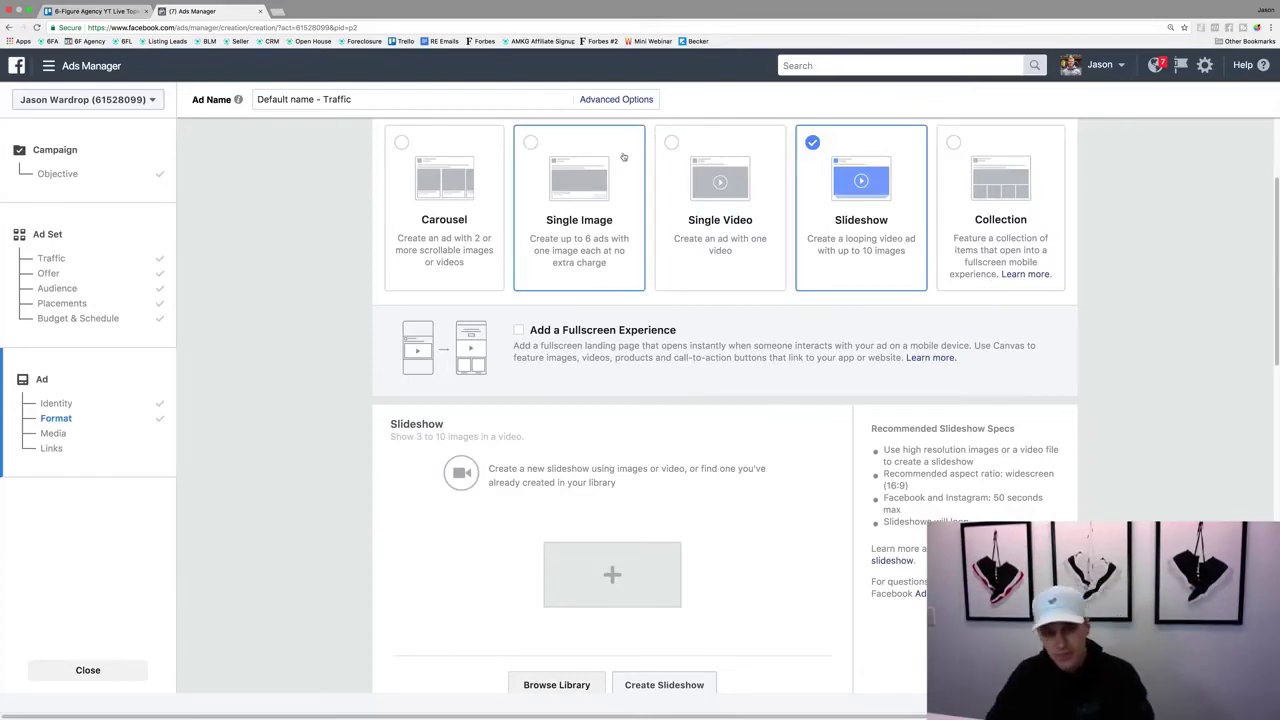
Switch between the Single Image and Single Video formats and settle on Single Image for the ad.
left_click(605, 190)
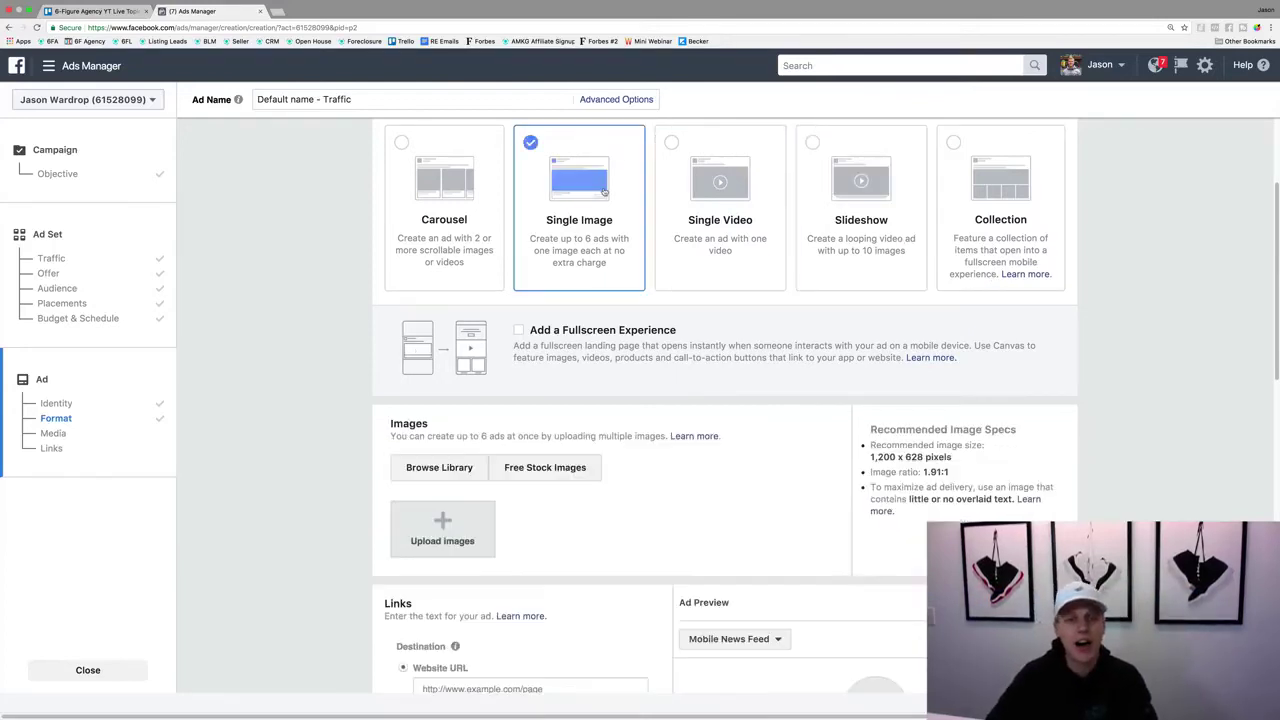
left_click(705, 205)
left_click(622, 196)
left_click(663, 204)
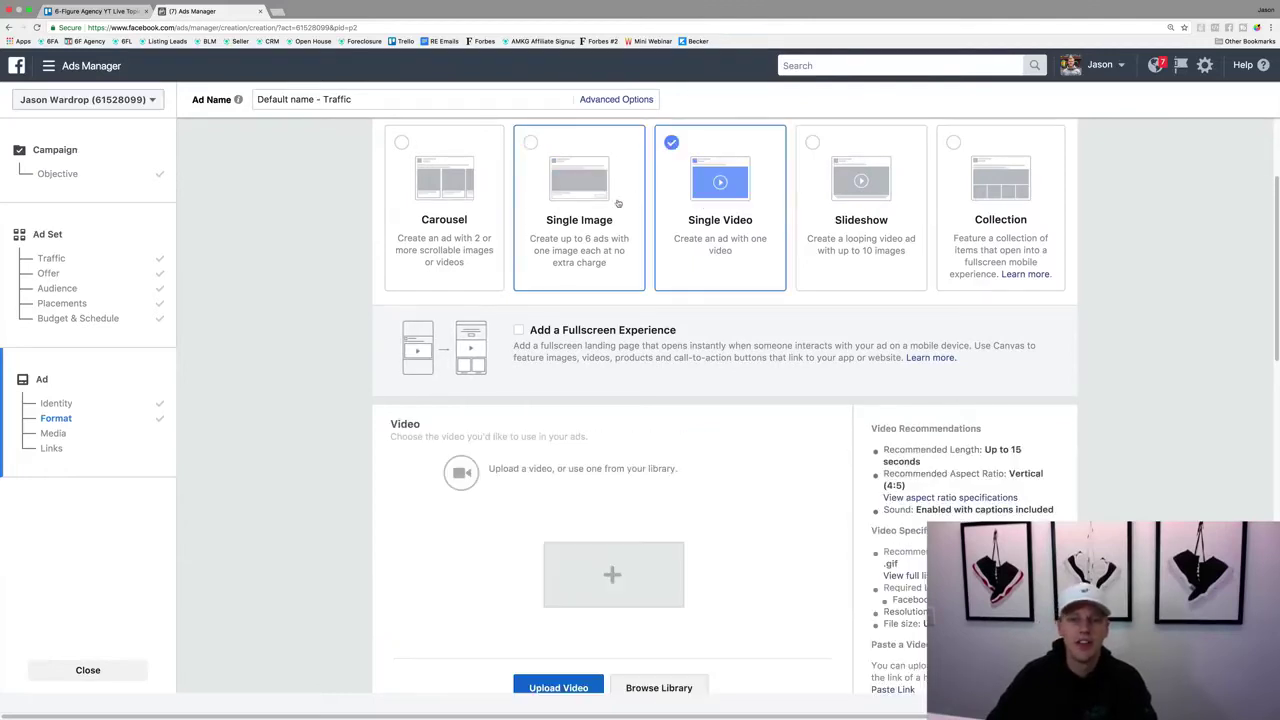
left_click(613, 204)
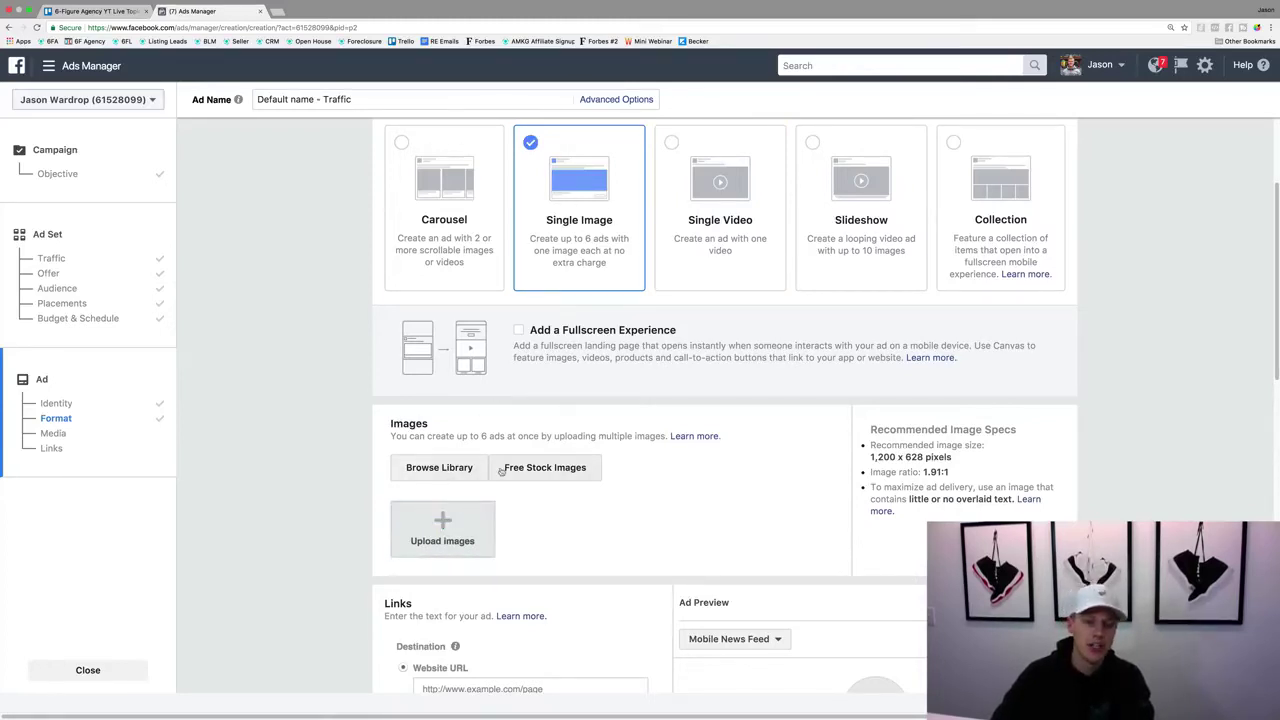
Upload the JPEG portrait whose file name starts with 1597717 from the Desktop as the ad image and check the ad preview.
left_click(443, 522)
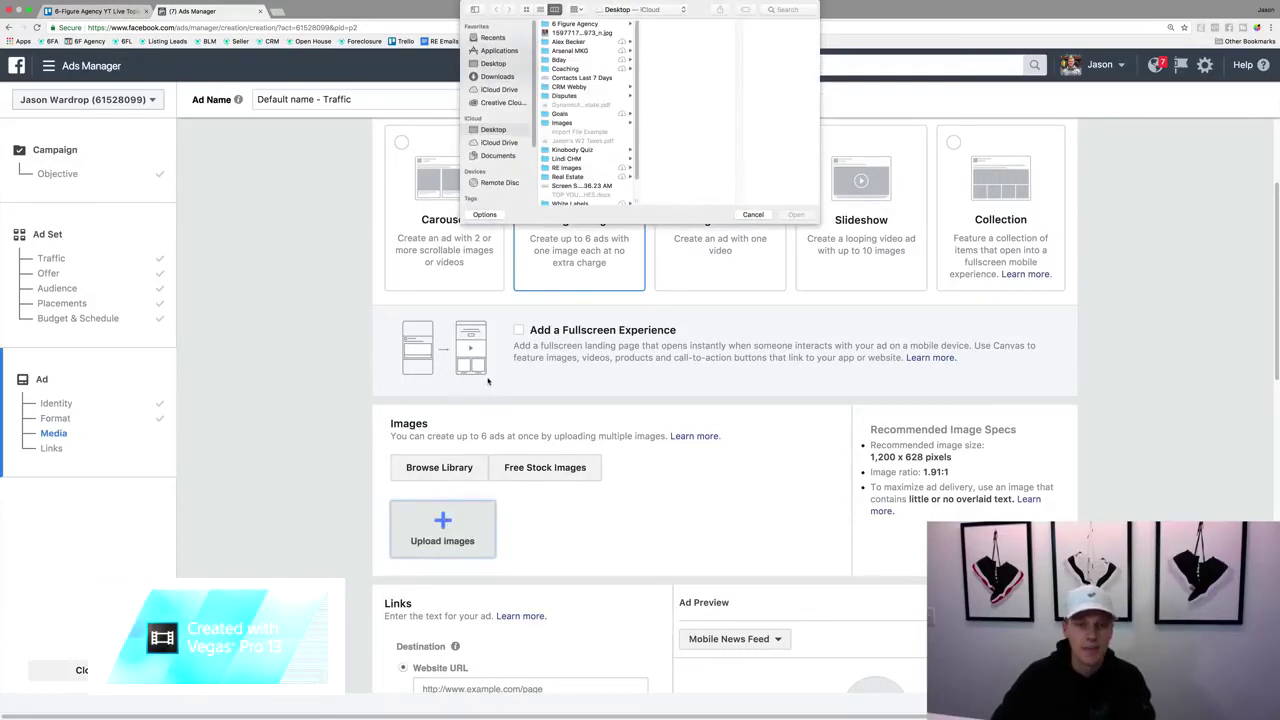
left_click(583, 33)
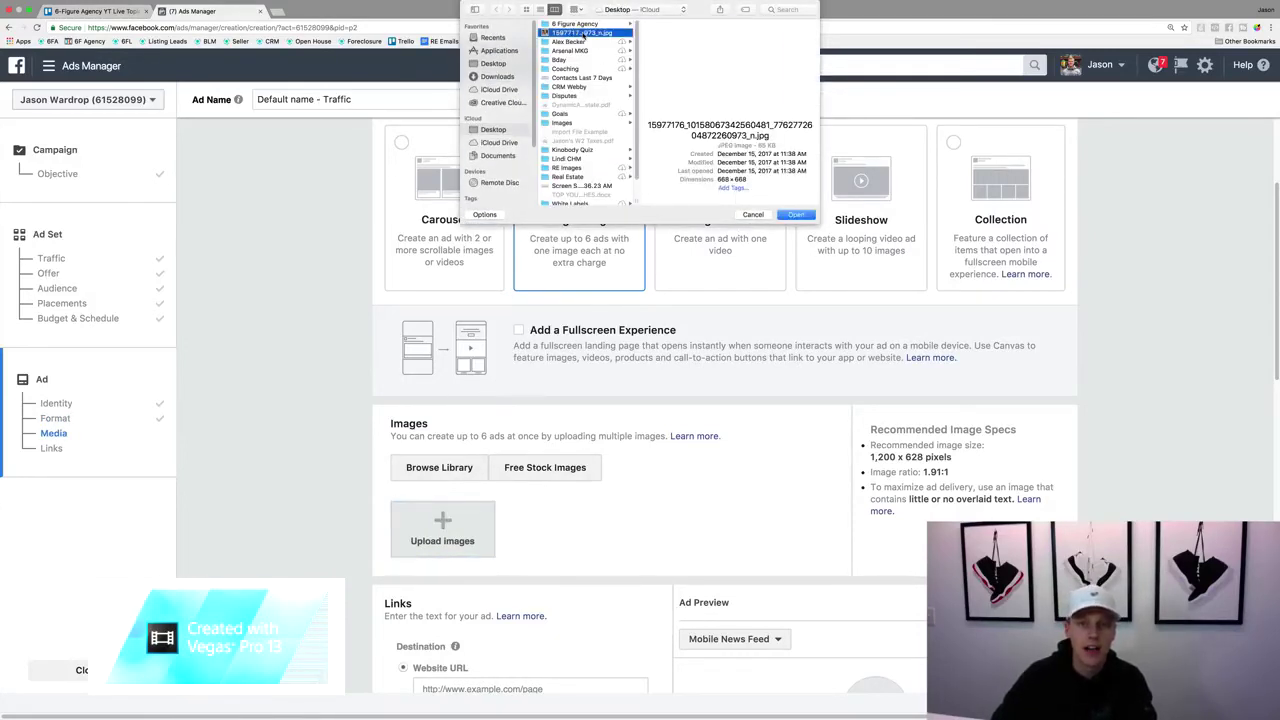
left_click(795, 214)
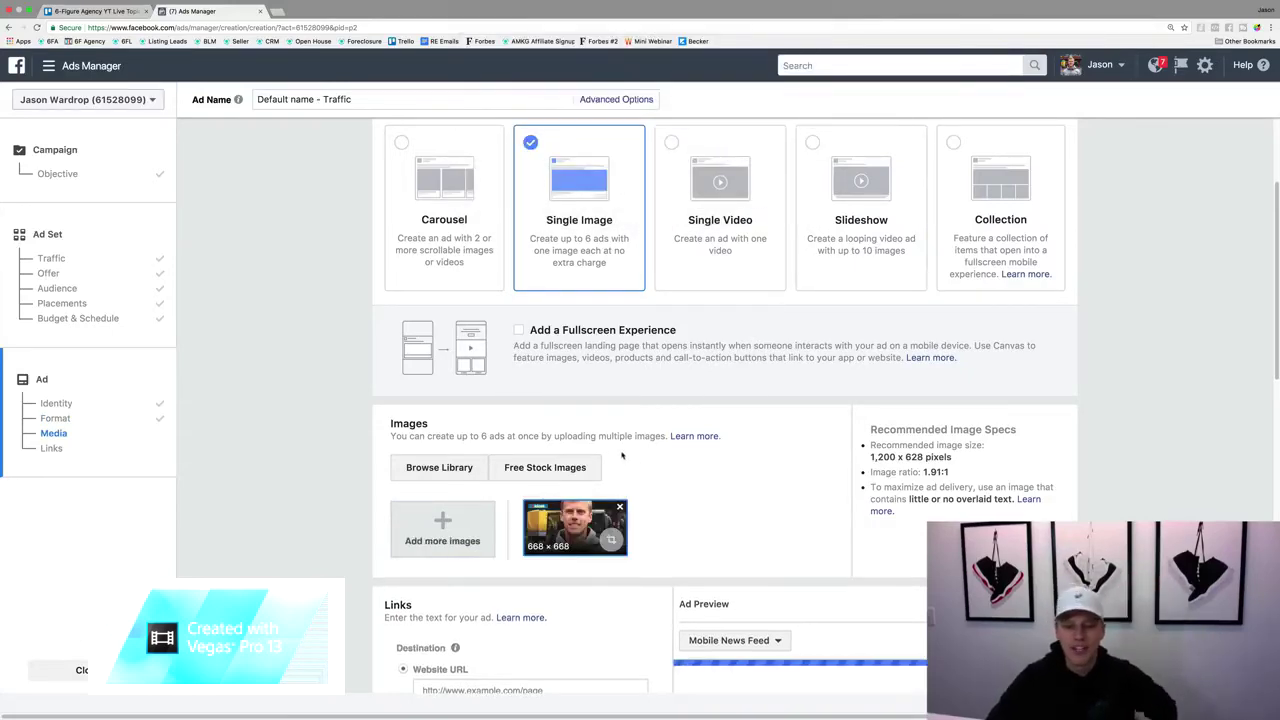
scroll(621, 455, "down", 3)
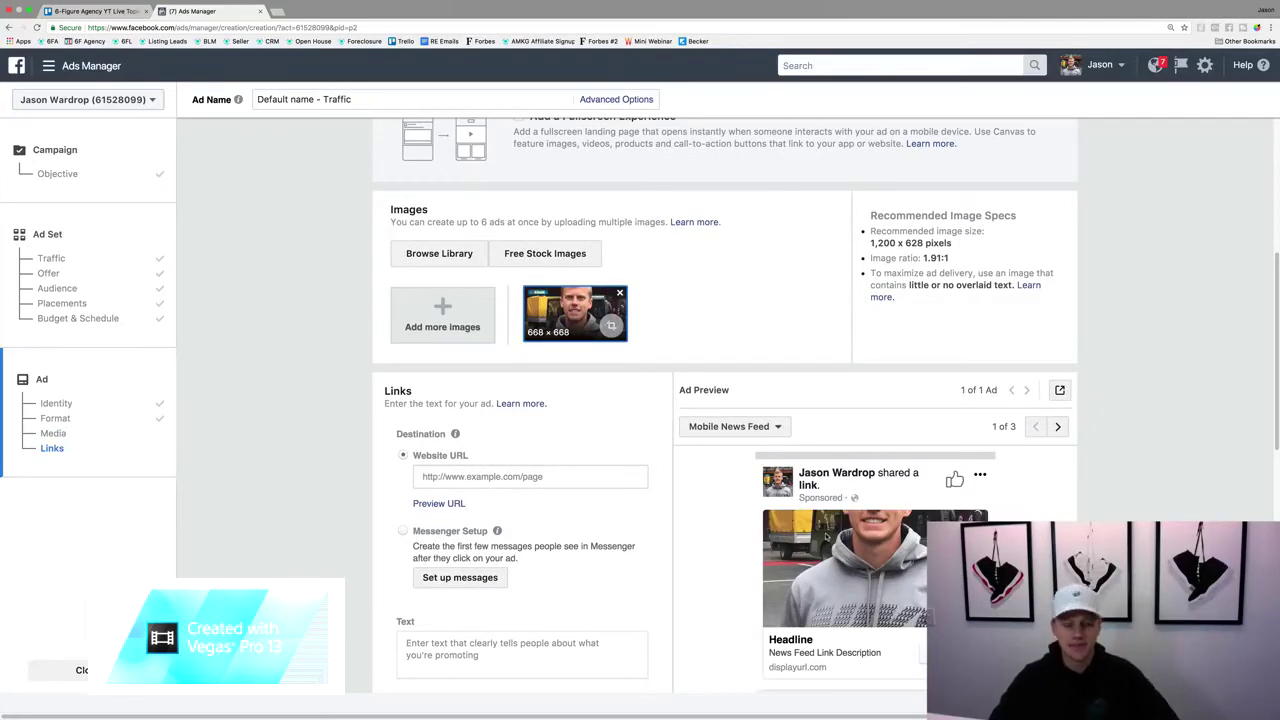
Open canva.com in a new browser tab.
key("super+t")
type("canva.com")
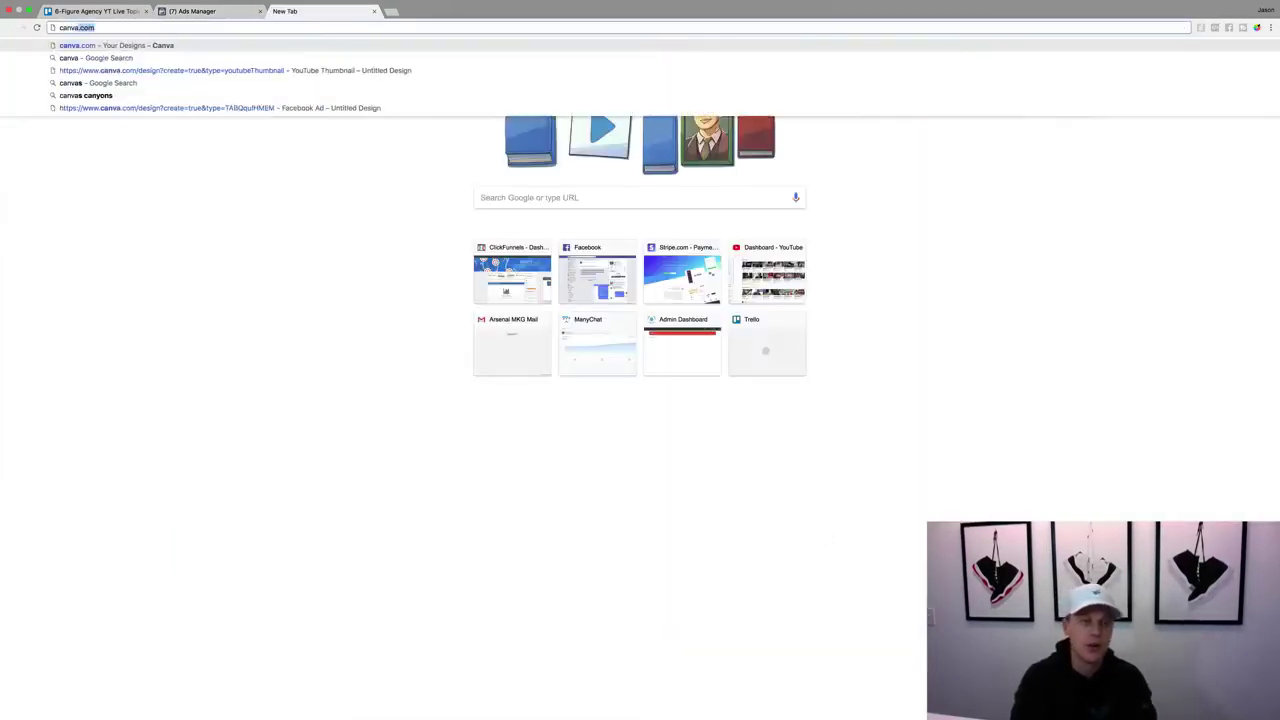
key("Return")
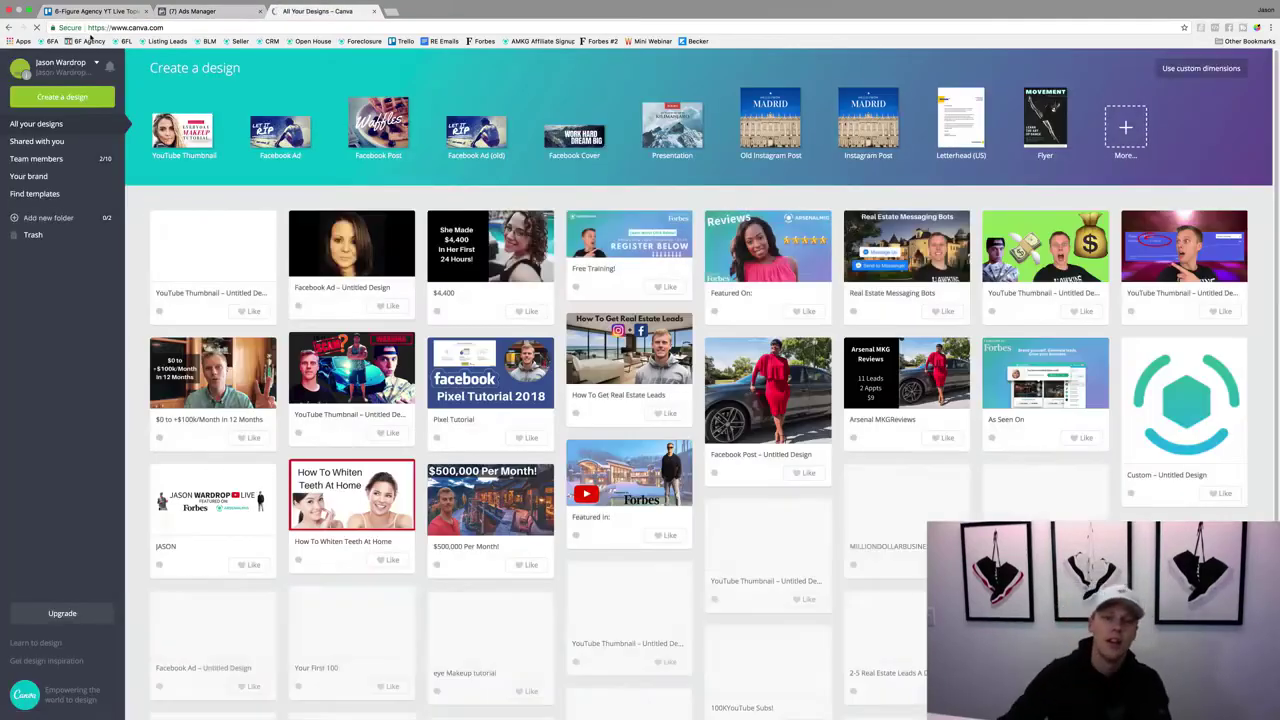
View the existing Facebook Ad design with the woman's portrait, compare it with the Ads Manager preview, and return to the Canva designs overview.
left_click(336, 256)
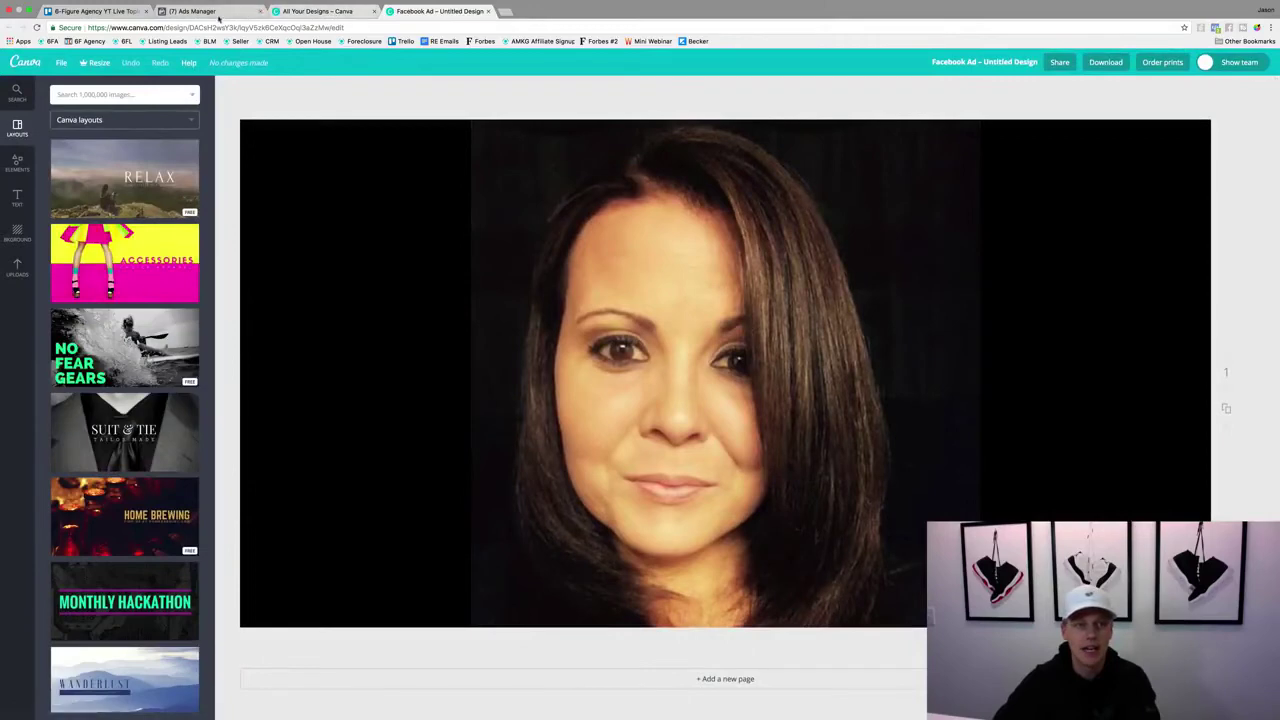
left_click(205, 12)
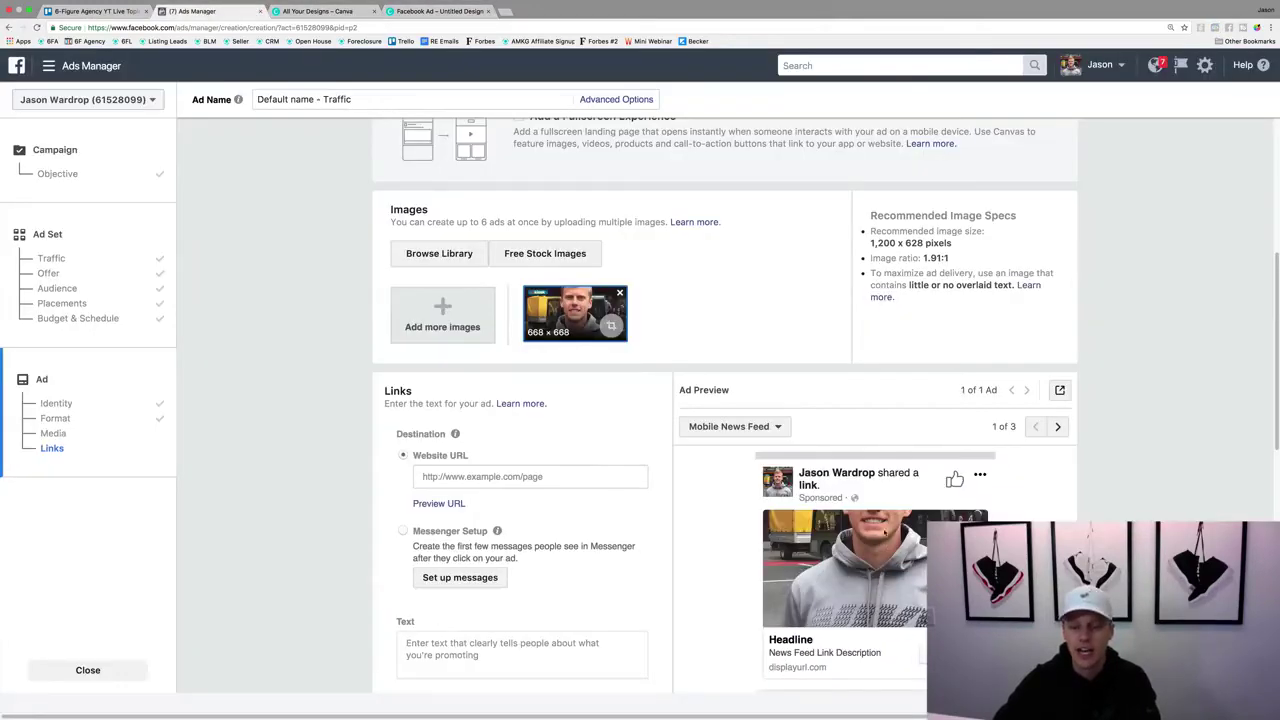
left_click(325, 12)
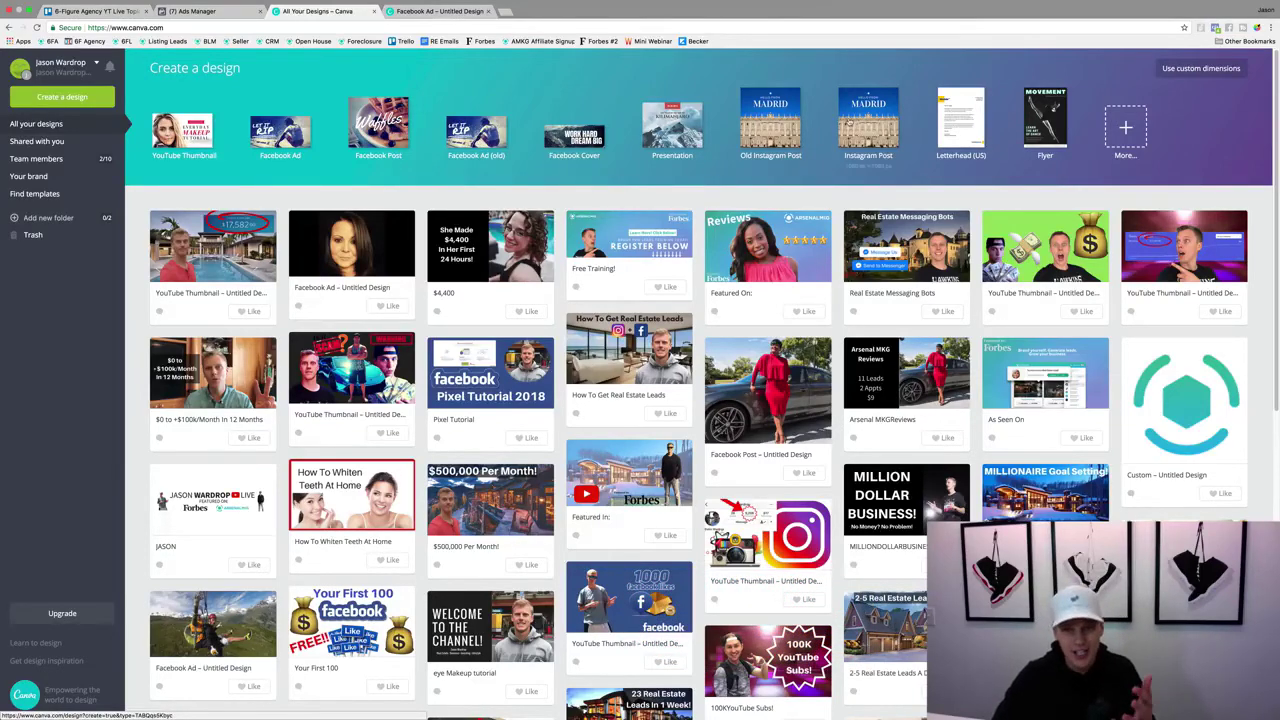
Create a new Facebook Ad design and place the uploaded cut-out of the man in the grey hoodie at the canvas's lower centre.
left_click(278, 130)
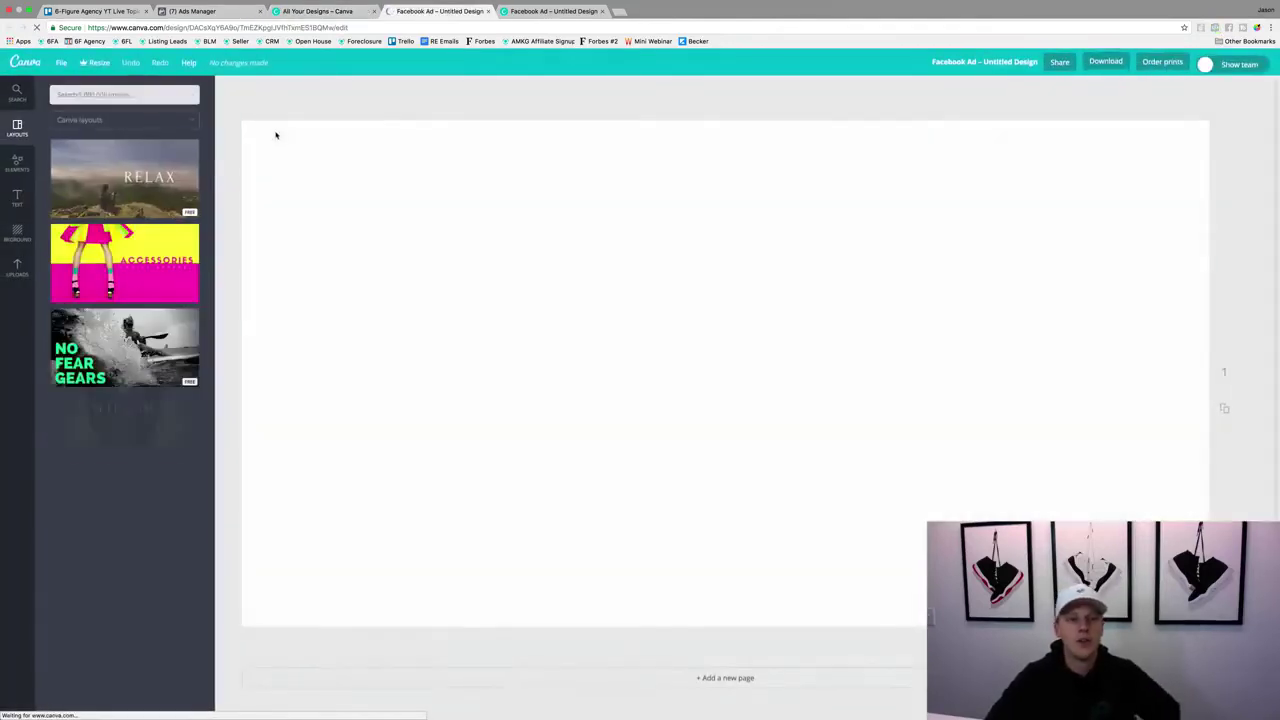
left_click(17, 270)
scroll(163, 357, "down", 5)
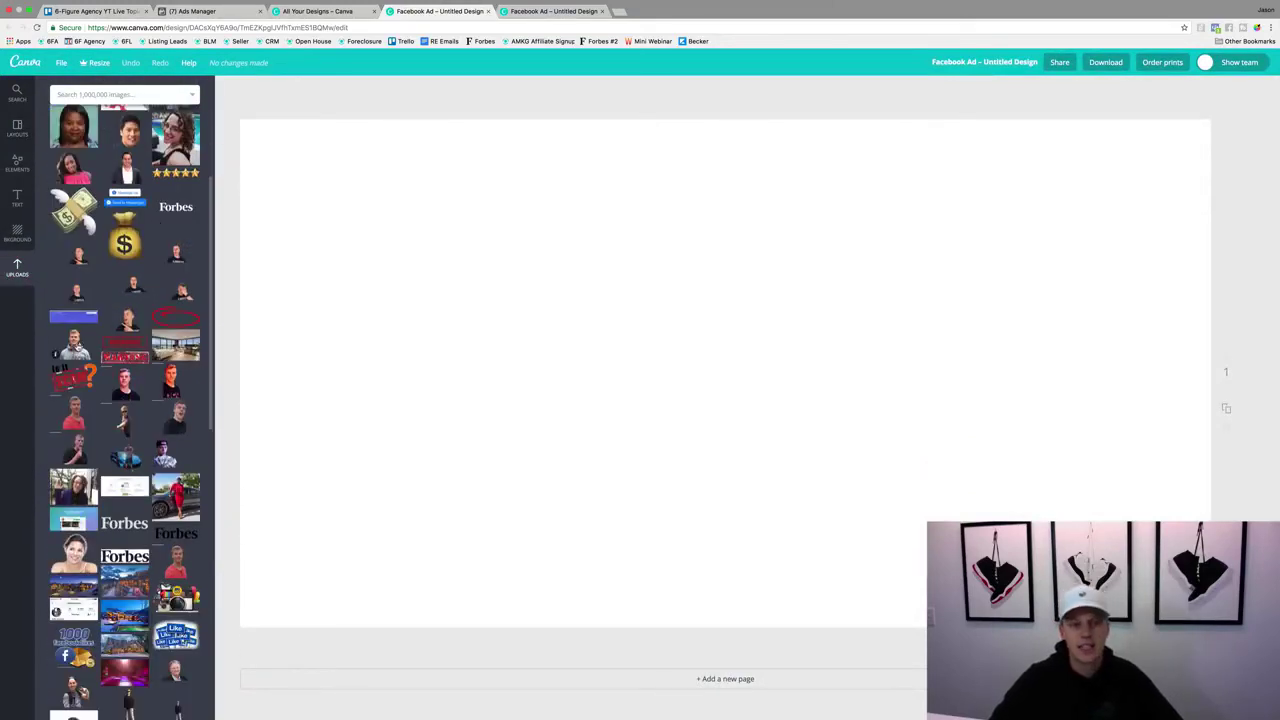
left_click(78, 347)
left_click_drag(687, 441, 674, 471)
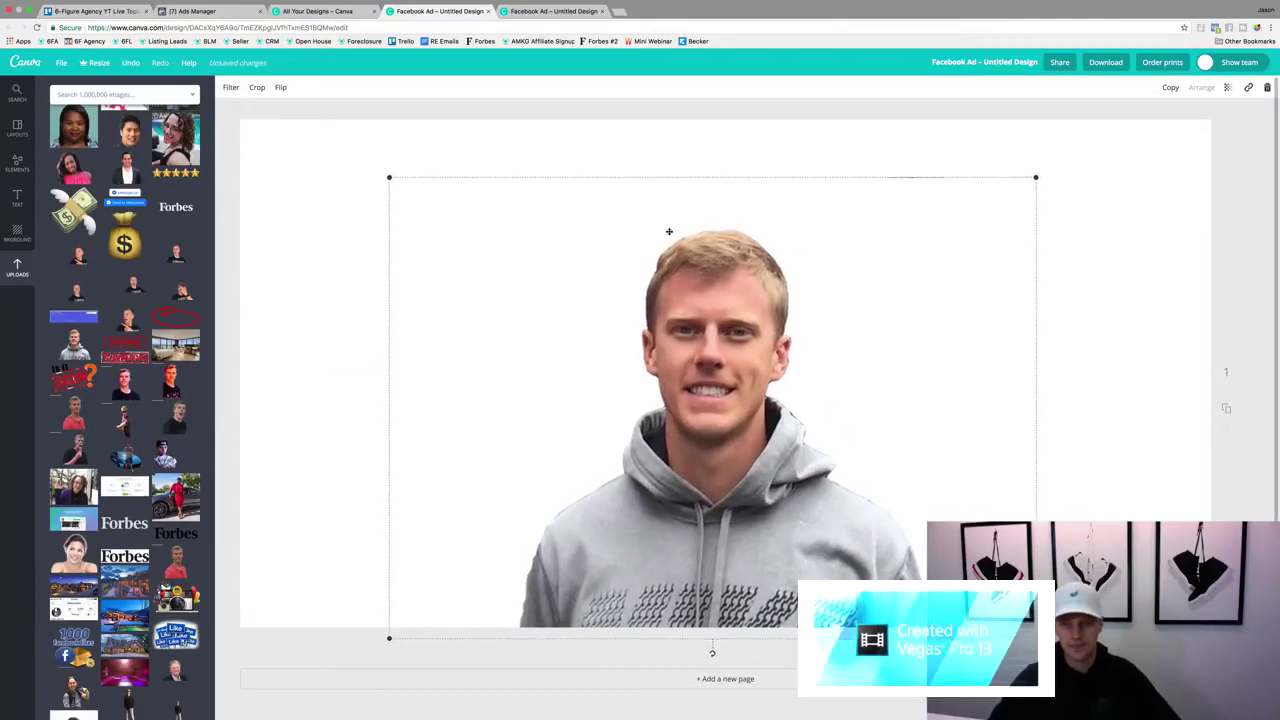
Try the panoramic night-time house photo and the mountainside terrace house photo from the uploads in the design, discarding each.
scroll(125, 400, "up", 5)
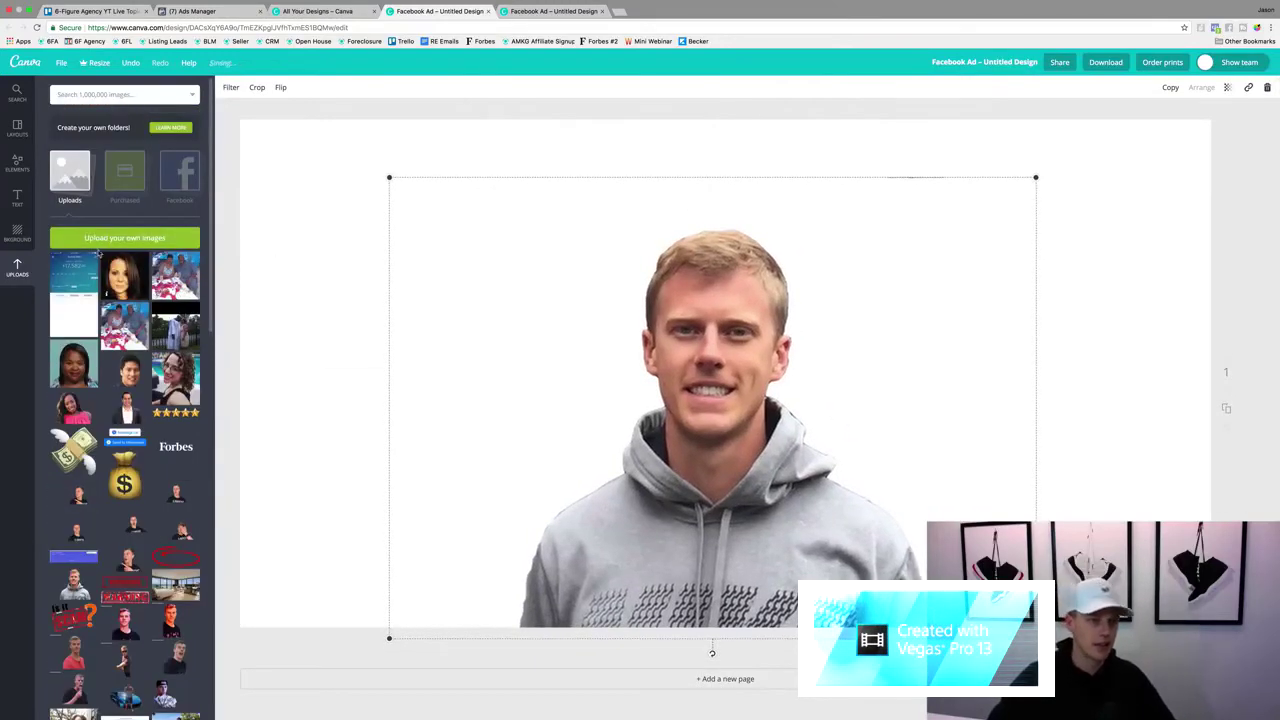
scroll(152, 307, "down", 3)
scroll(152, 307, "down", 1)
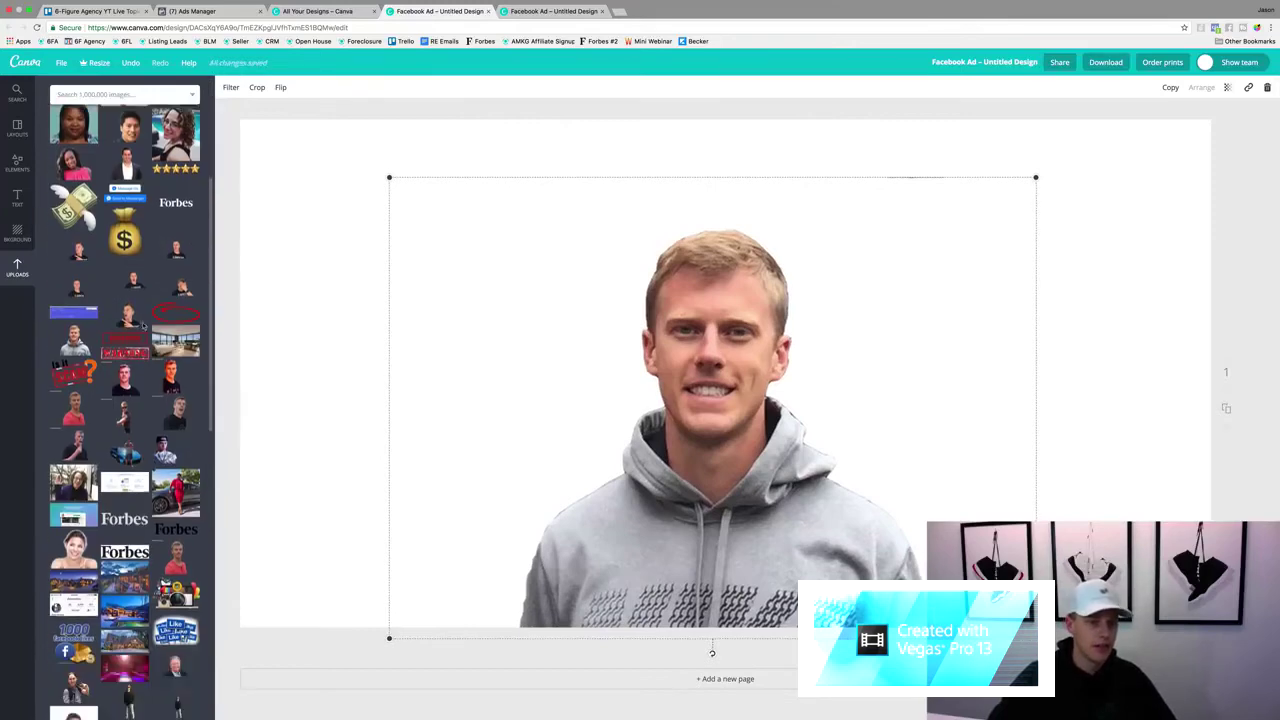
left_click(58, 582)
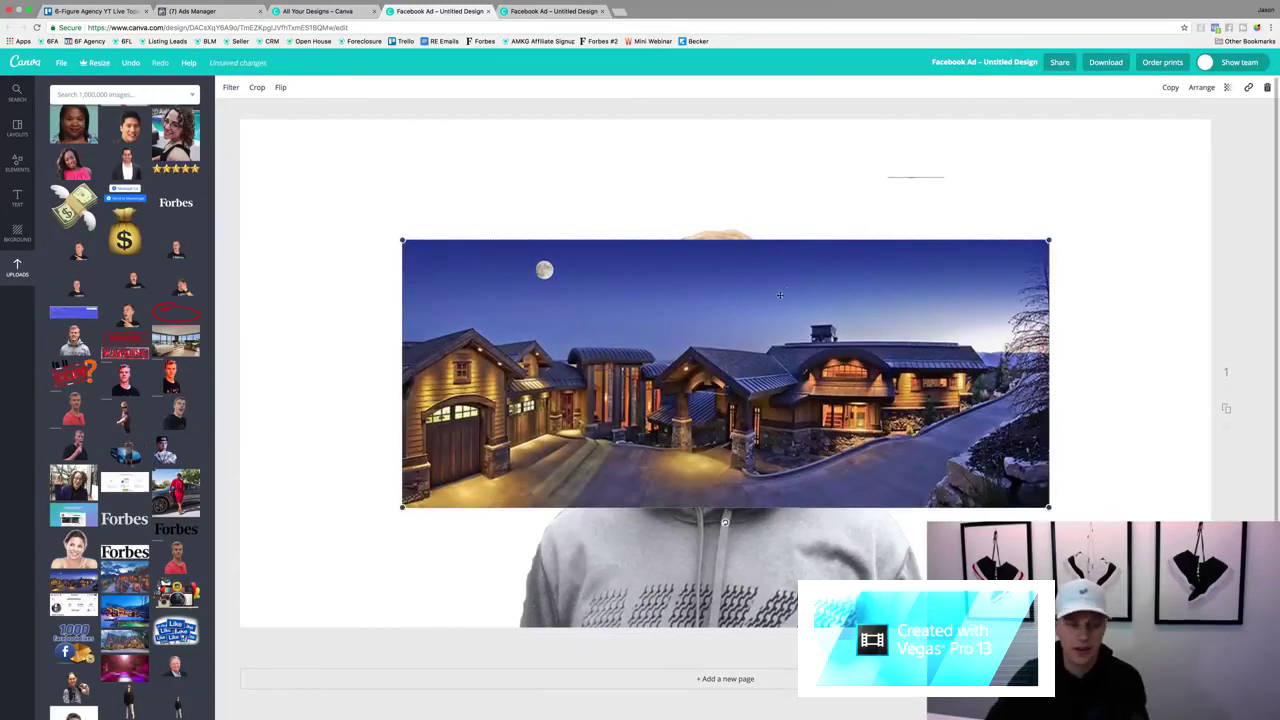
key("Delete")
key("super+z")
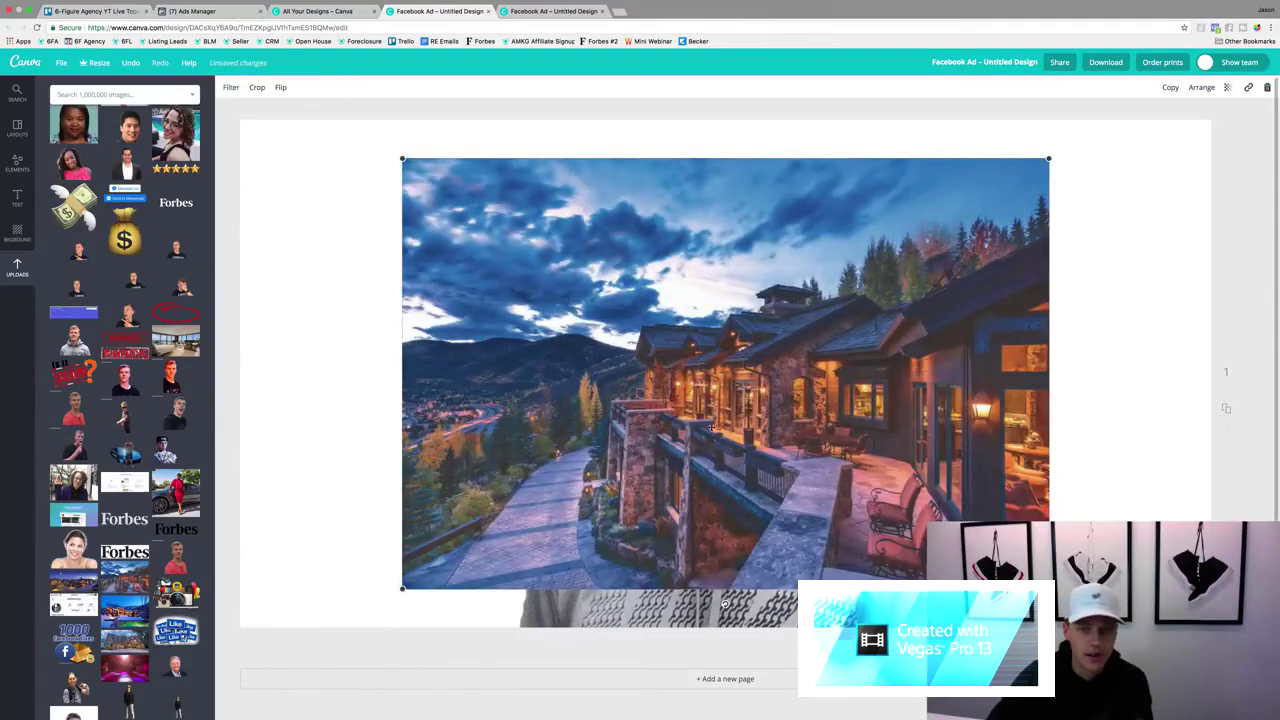
key("super+z")
Add the uploaded photo of the snowy house with a pool and enlarge it to fill the canvas as the background behind the man.
key("super+z")
key("super+z")
key("super+z")
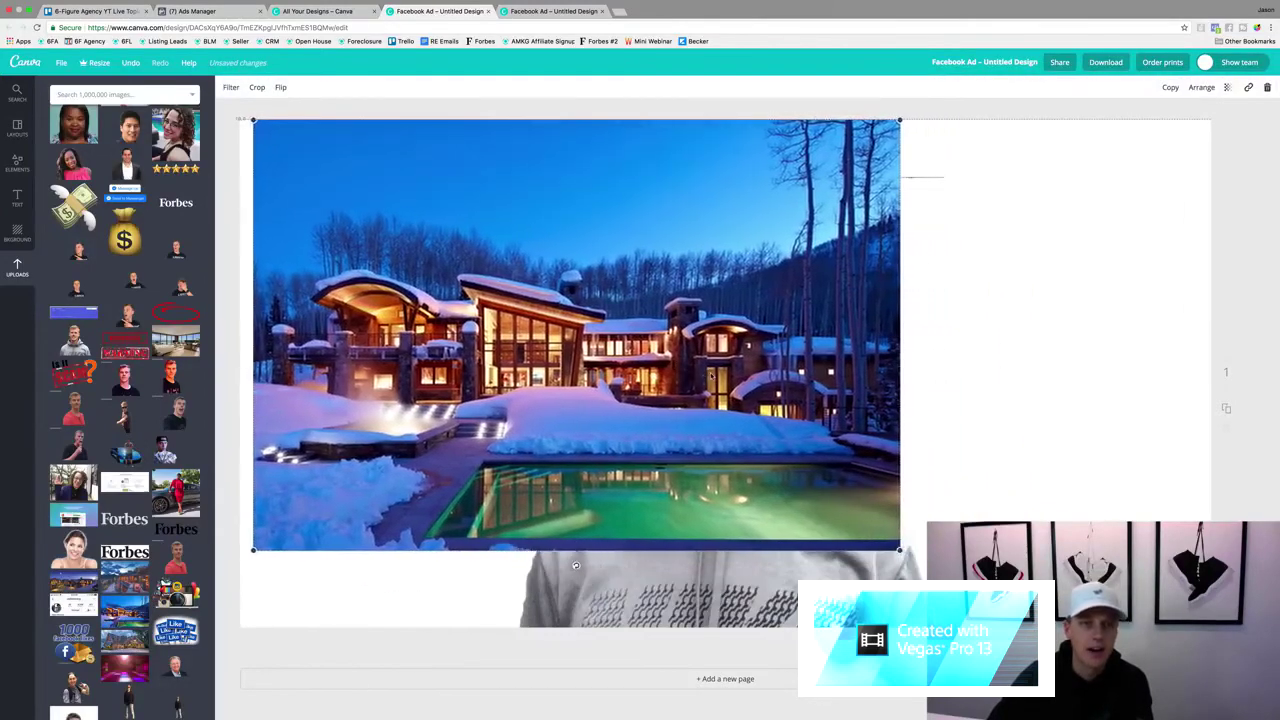
key("super+z")
left_click_drag(900, 559, 1220, 719)
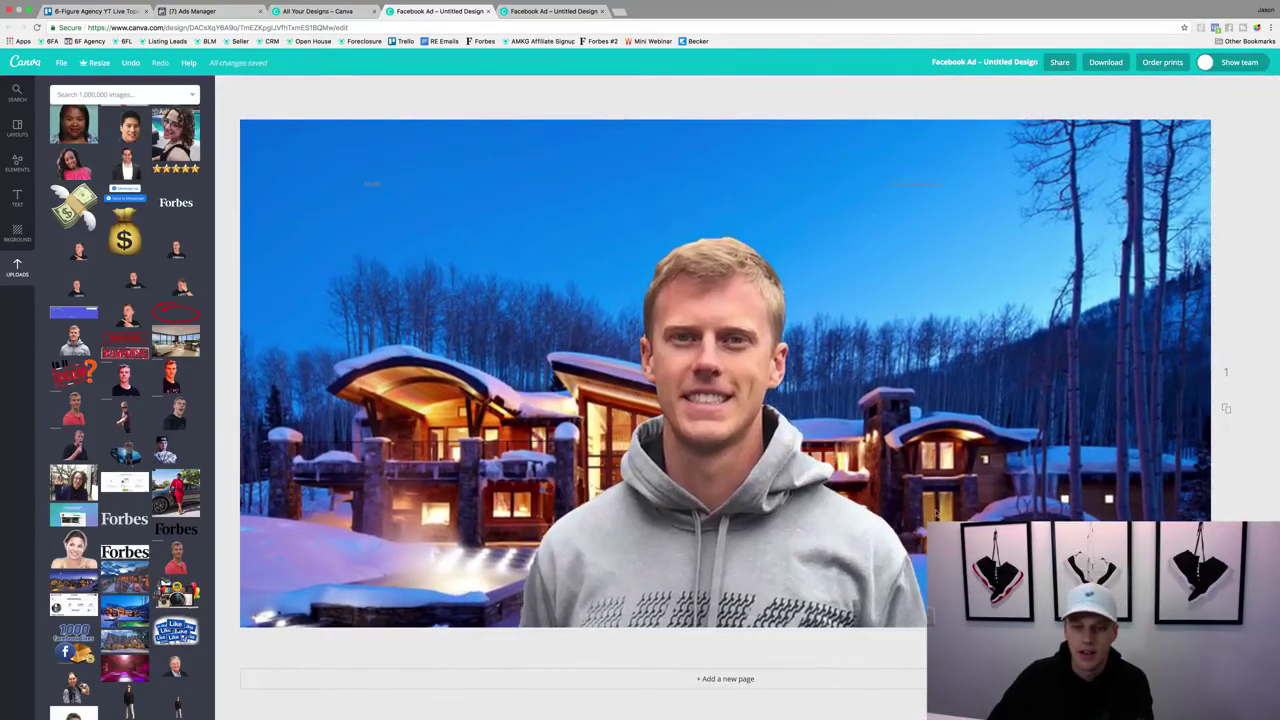
Shift the snowy house background photo slightly upward on the canvas behind the man.
left_click(1068, 404)
left_click_drag(1068, 404, 1071, 357)
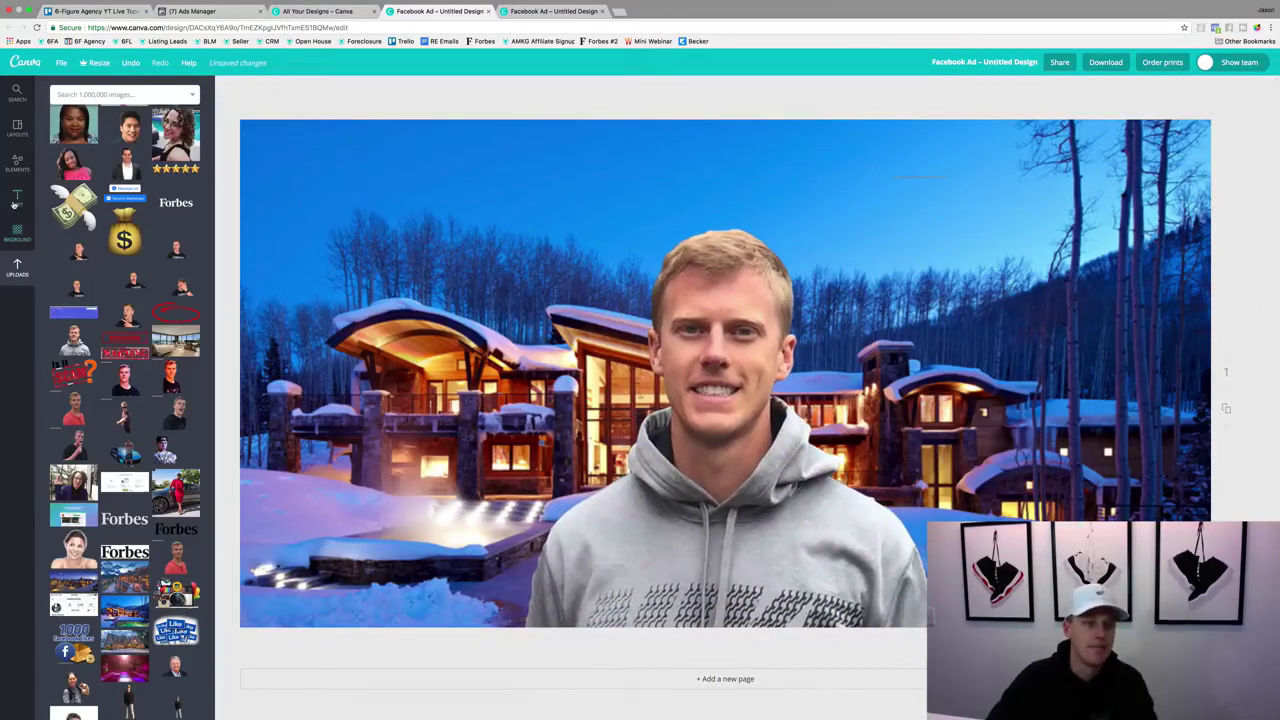
Add a heading to the design that reads "Test Ad".
left_click(17, 197)
left_click(133, 153)
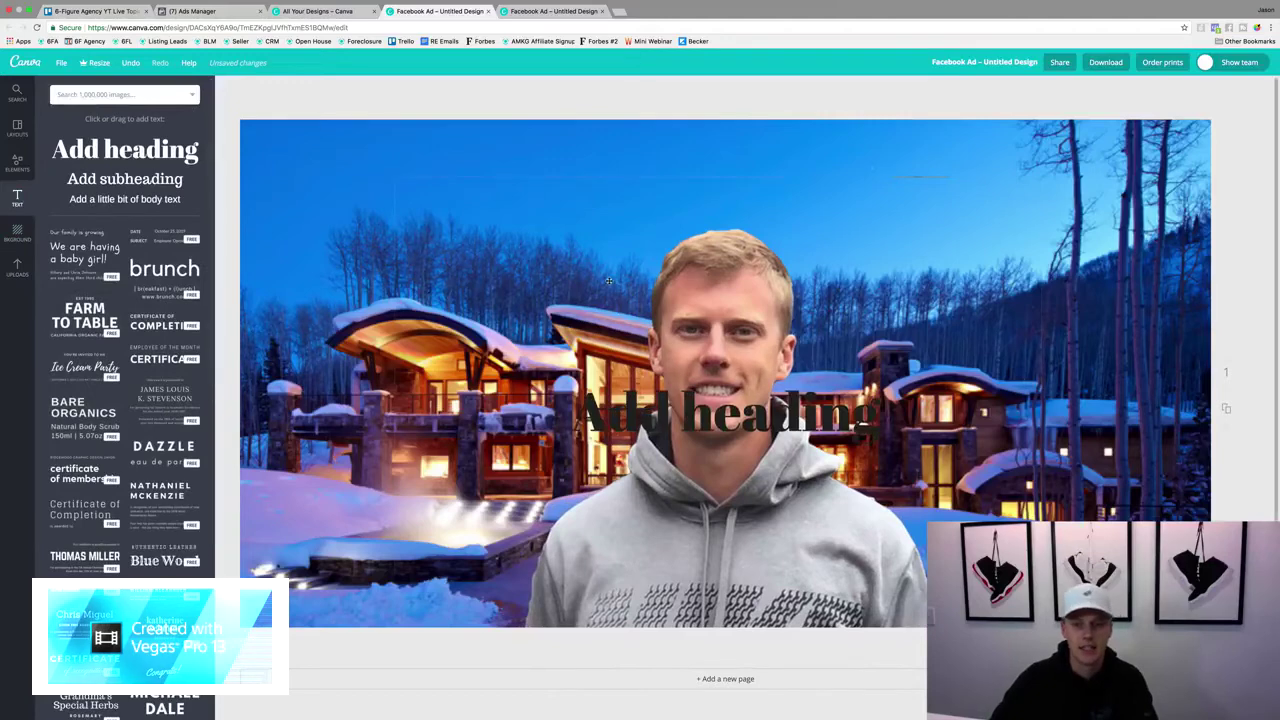
type("Test Ads")
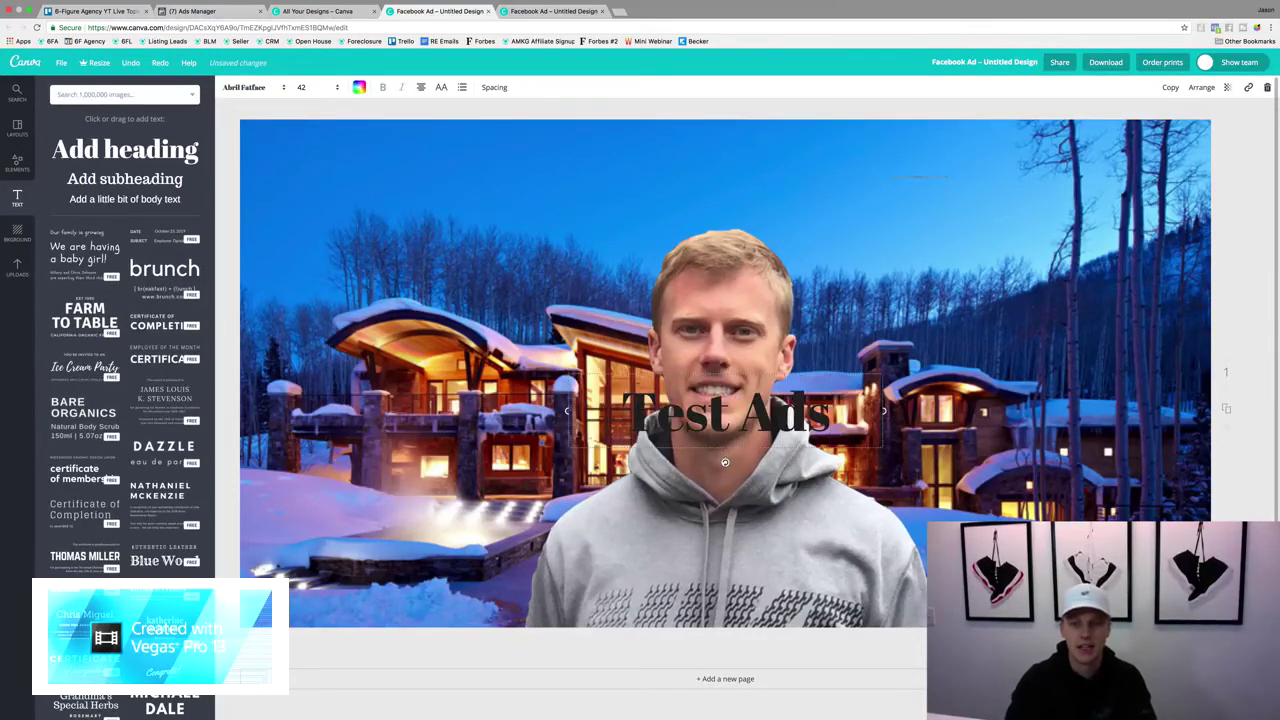
key("BackSpace")
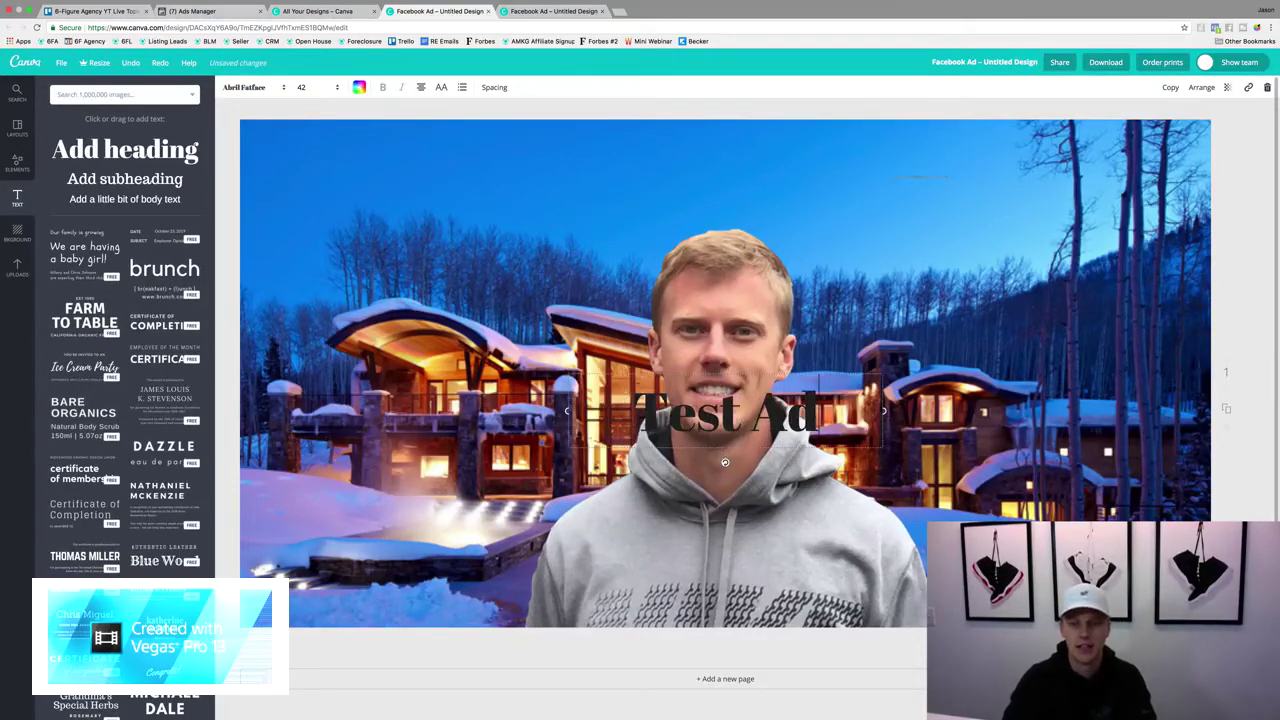
Color the "Test Ad" heading white, set its font to Aileron Heavy, and move it to the canvas's upper-left corner.
key("super+a")
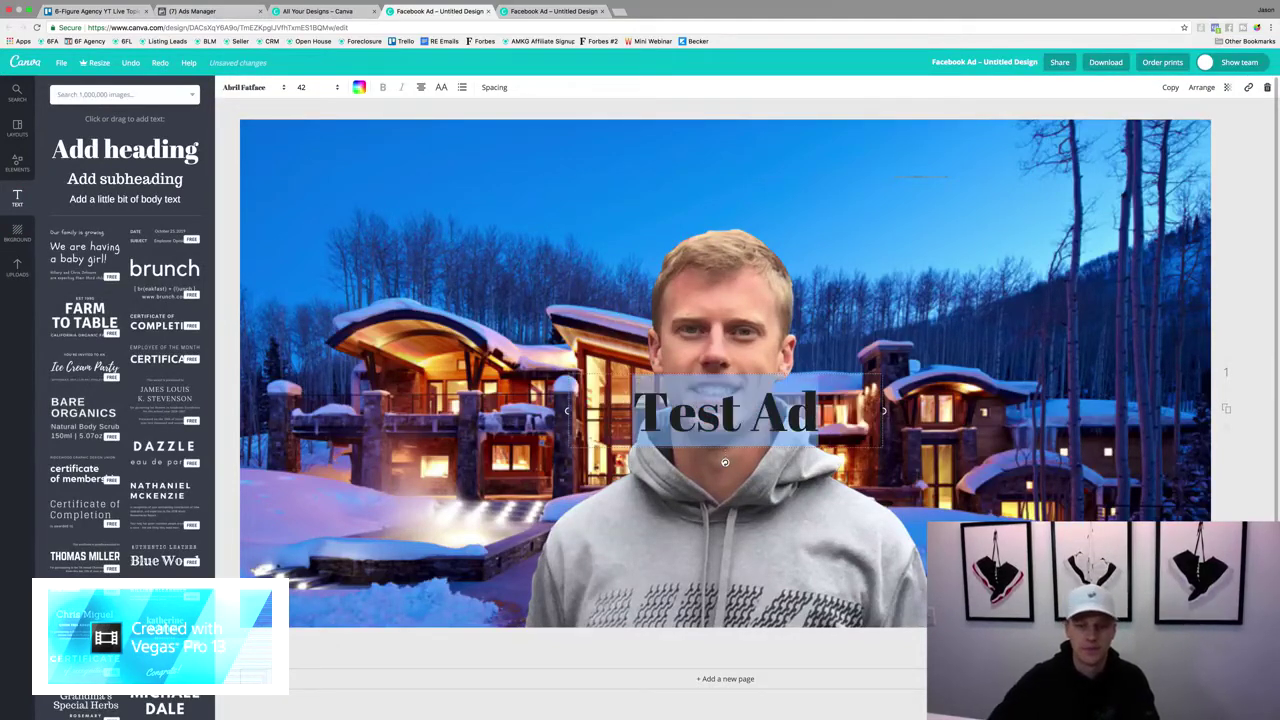
left_click(361, 89)
left_click(449, 230)
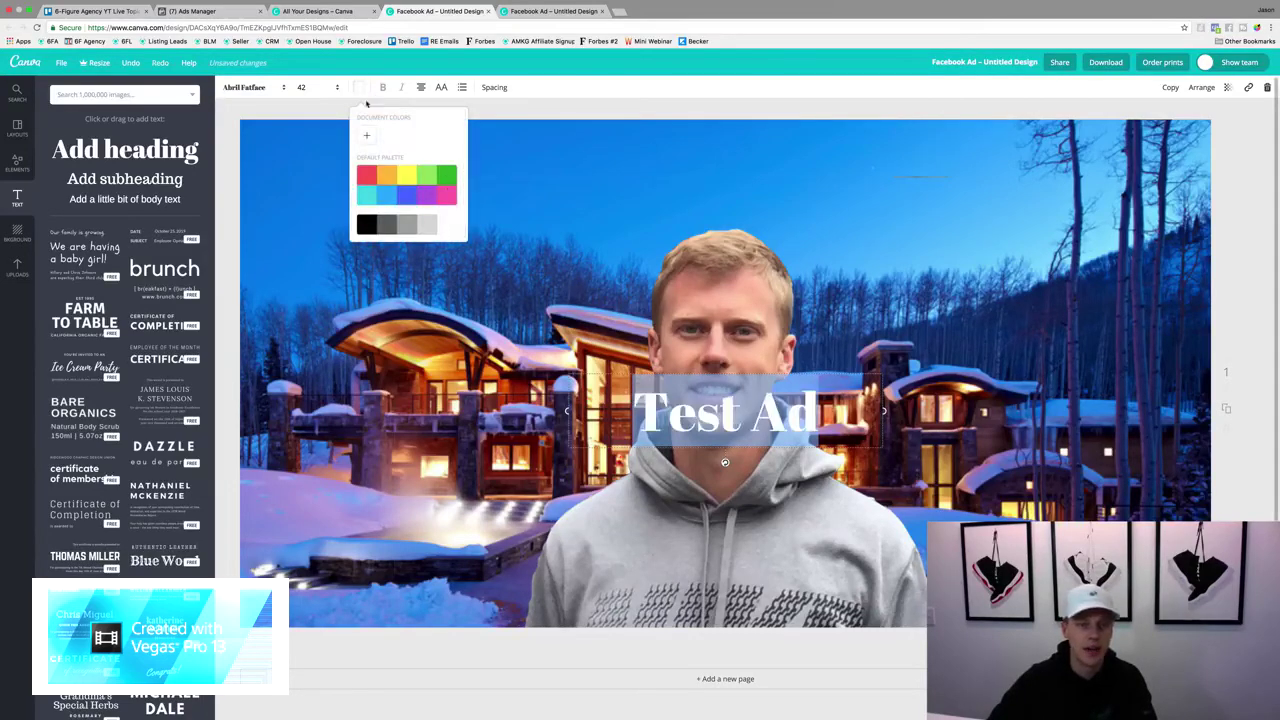
left_click(252, 88)
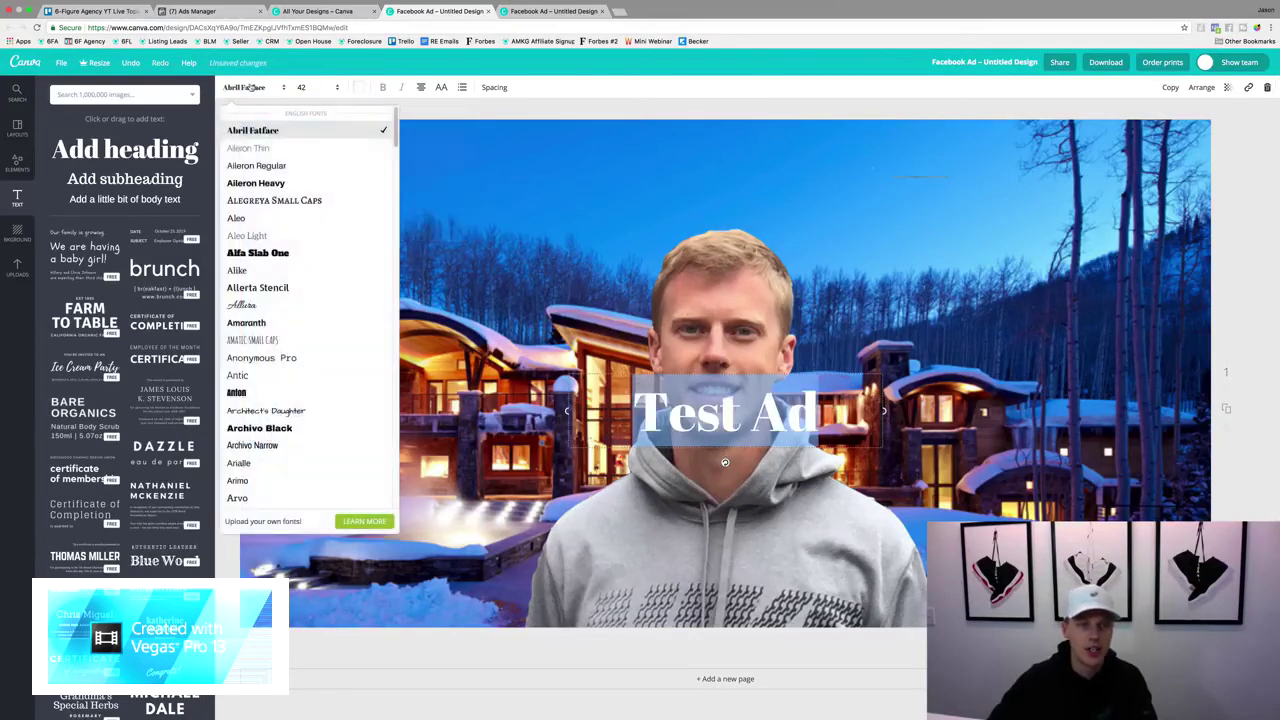
left_click(270, 183)
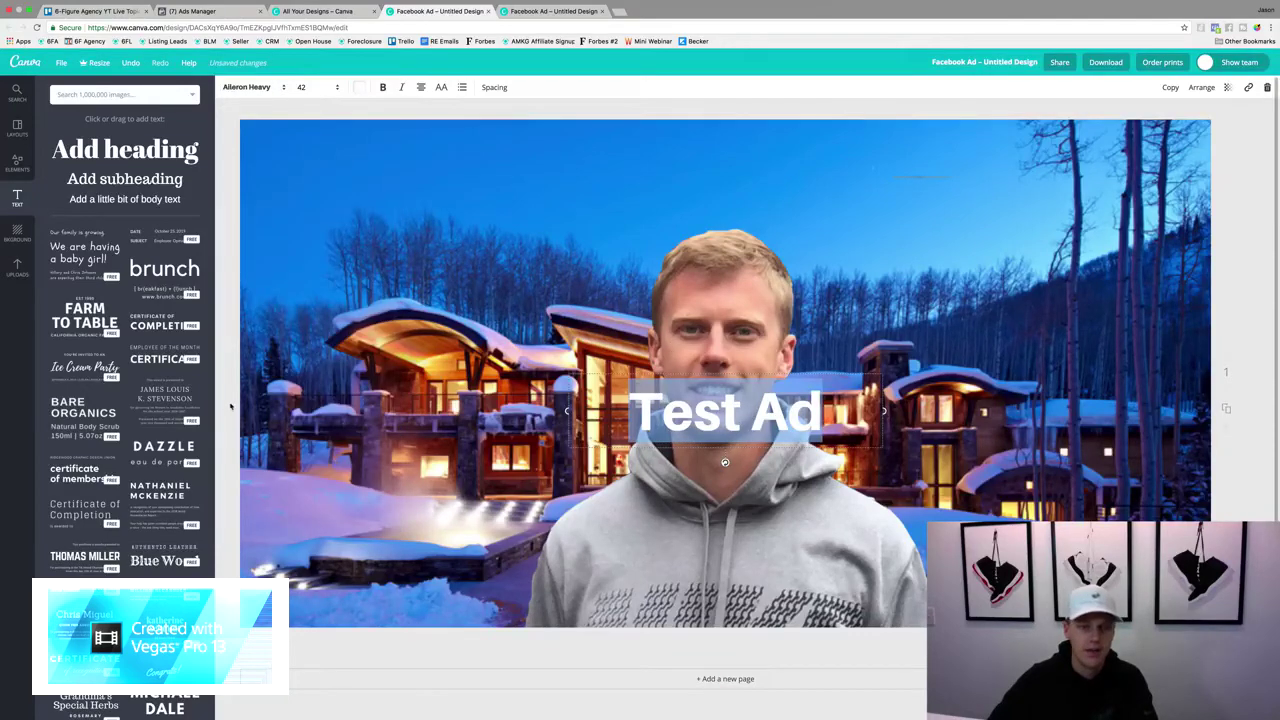
left_click_drag(733, 425, 416, 175)
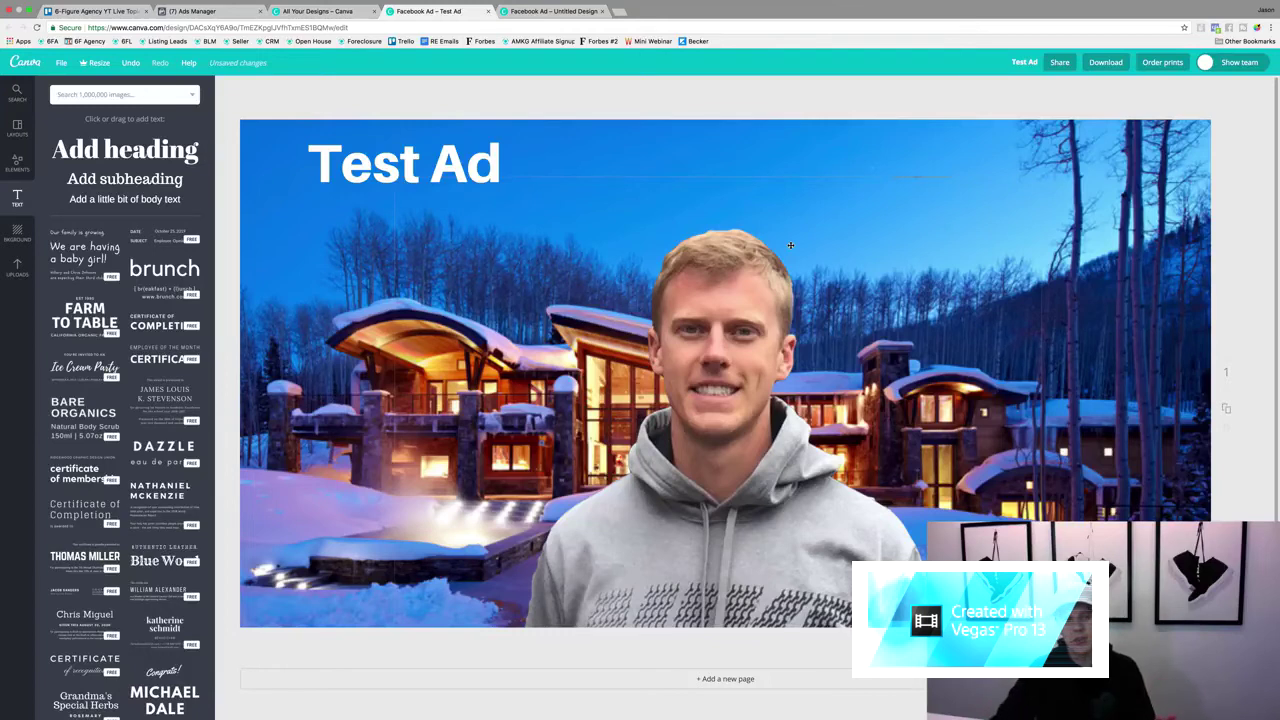
Delete the "Test Ad" heading and move the man in the grey hoodie to the right side of the canvas.
left_click(453, 148)
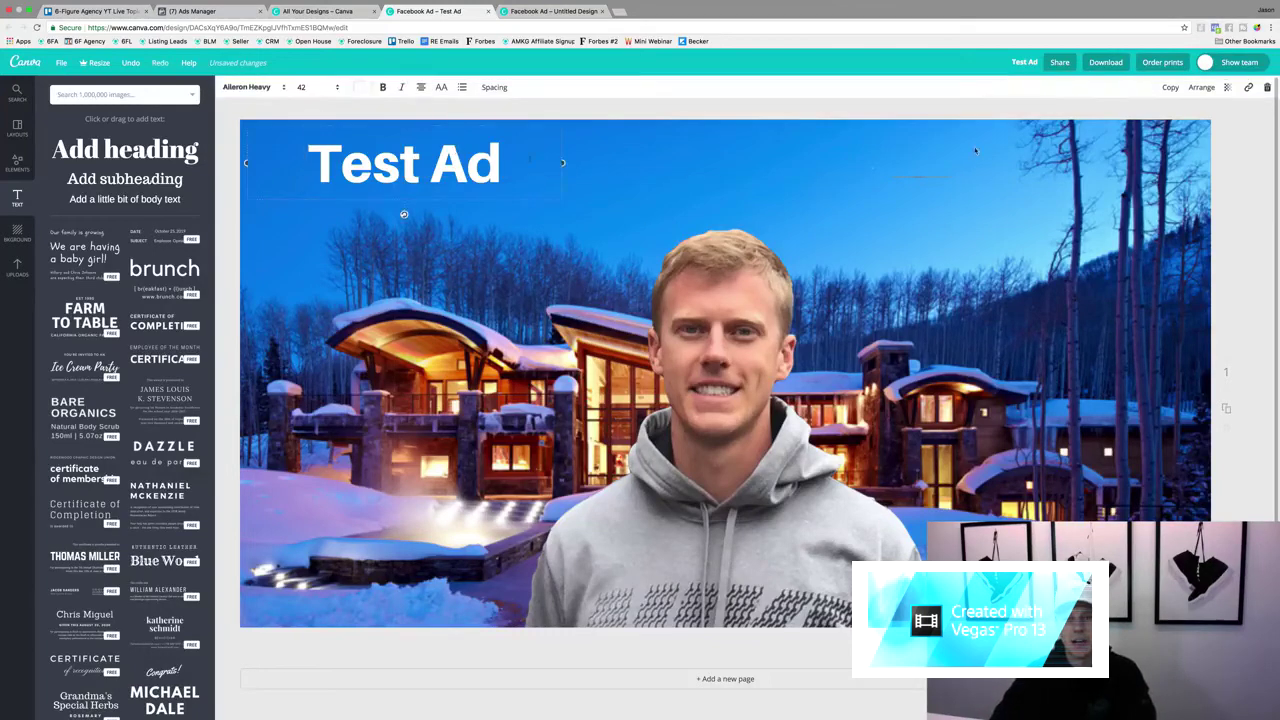
left_click(1267, 88)
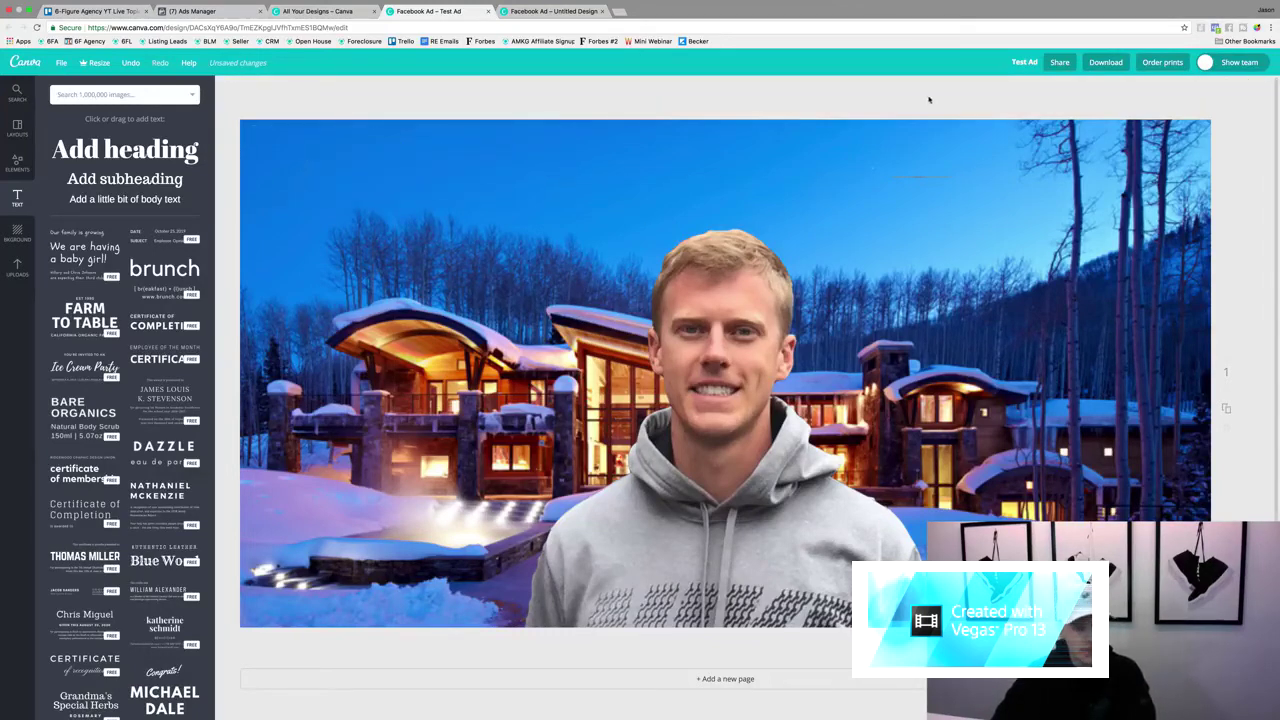
left_click_drag(770, 485, 1001, 480)
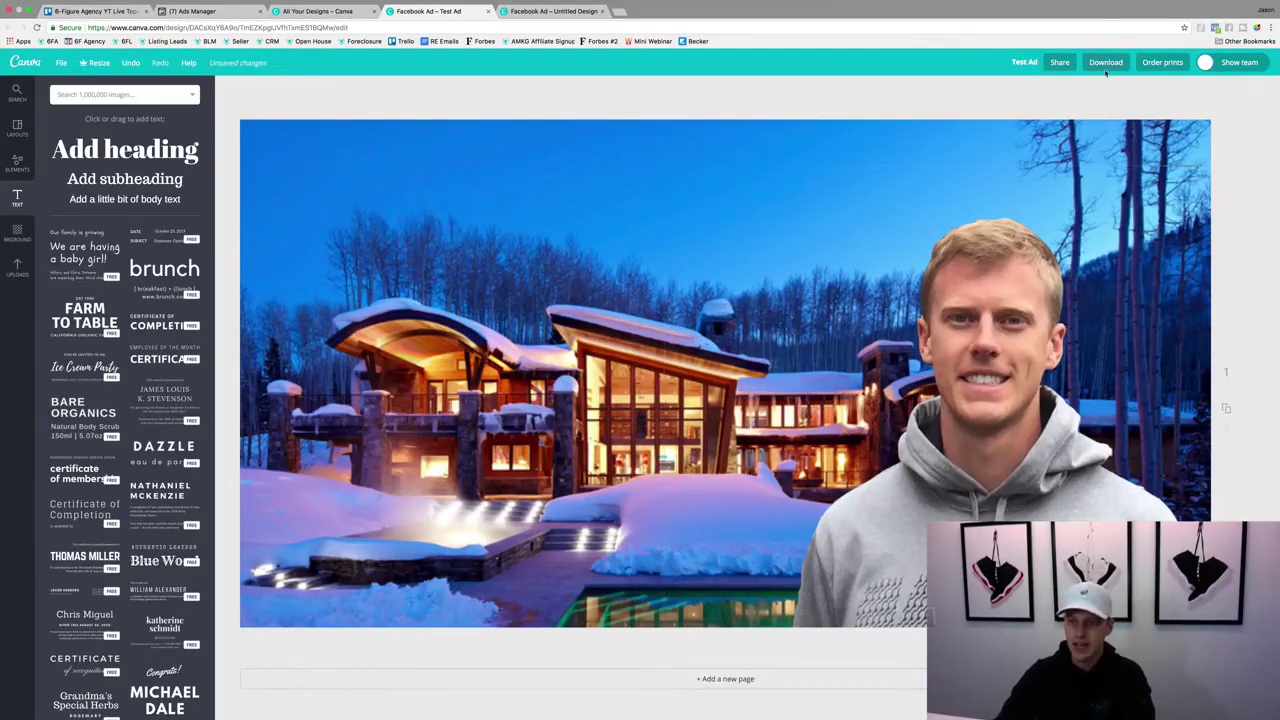
Switch to Ads Manager, remove the current portrait image from the ad, and dismiss the image upload without choosing a file.
left_click(216, 14)
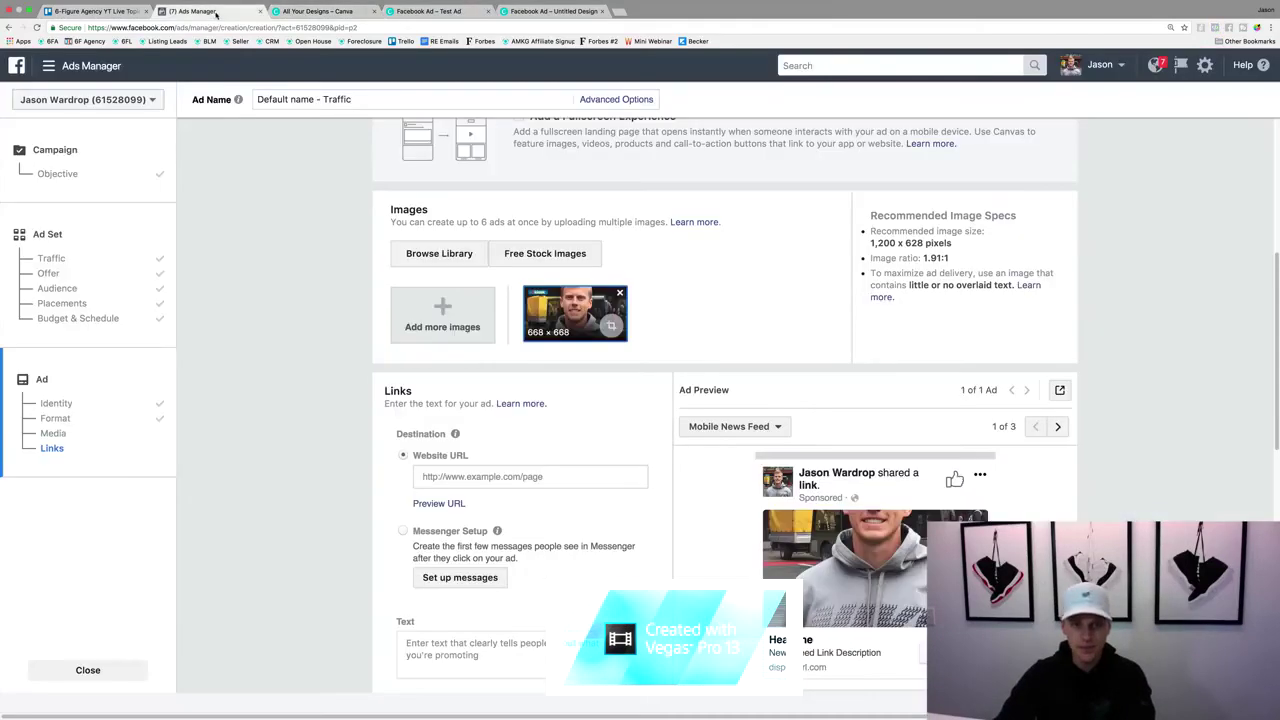
left_click(619, 293)
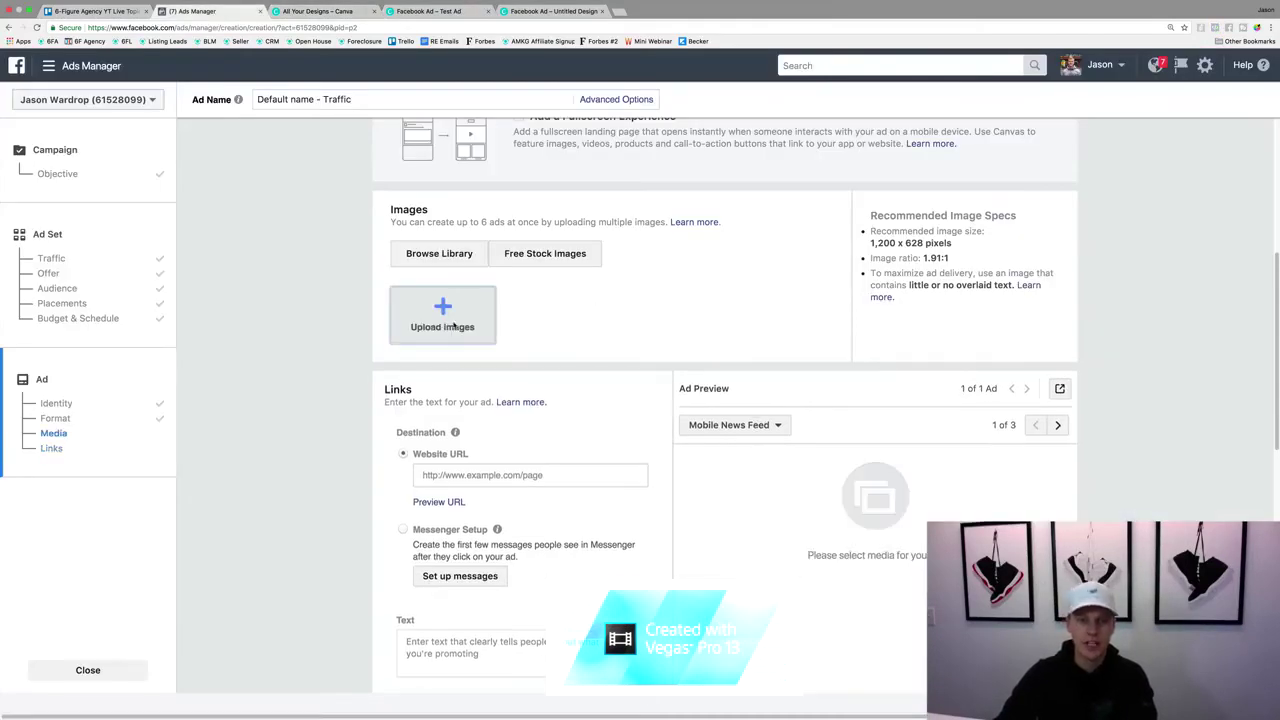
left_click(441, 317)
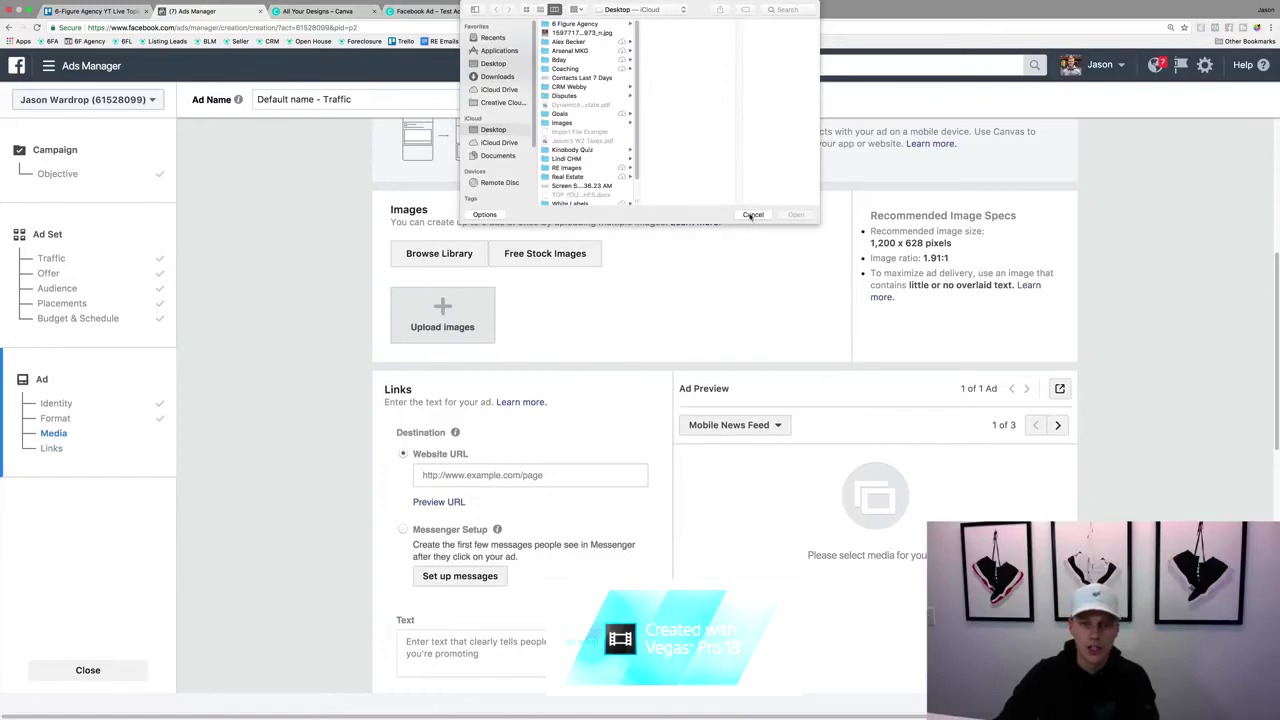
left_click(752, 216)
Select the 1590 × 860 photo of the grey house from the image library's Ad Images as the ad image.
left_click(439, 253)
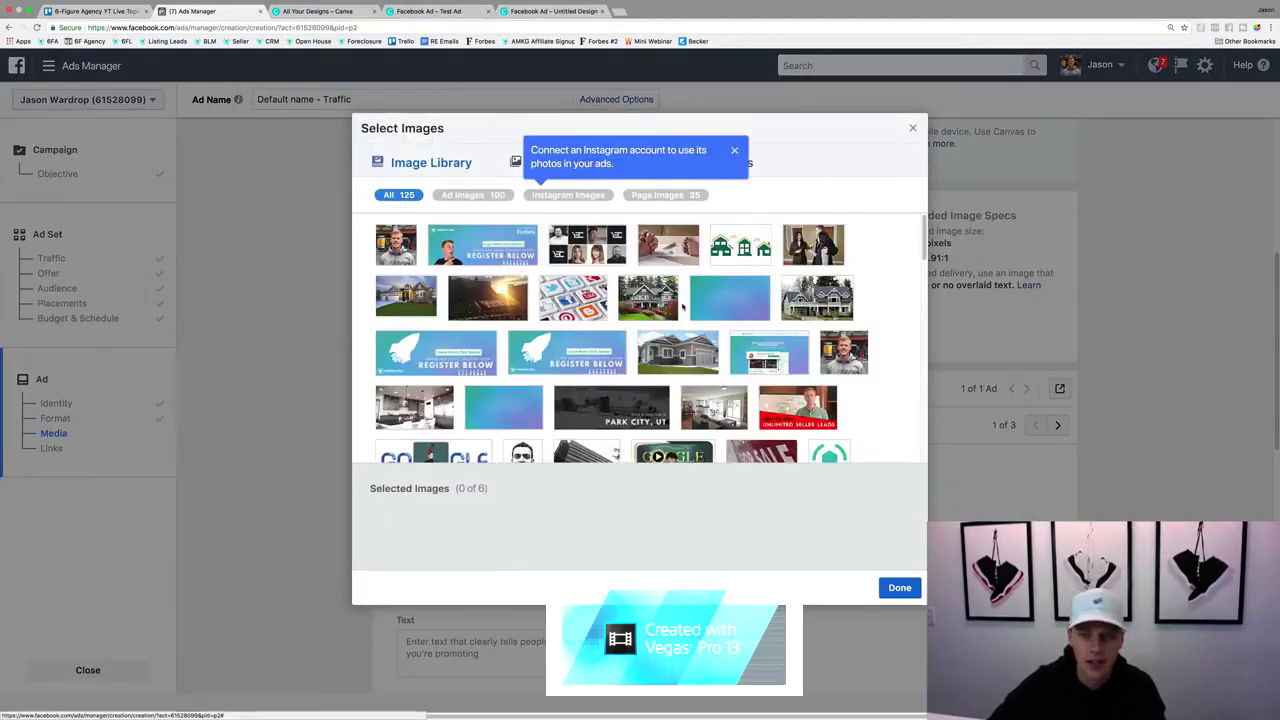
scroll(683, 308, "down", 3)
scroll(683, 308, "down", 3)
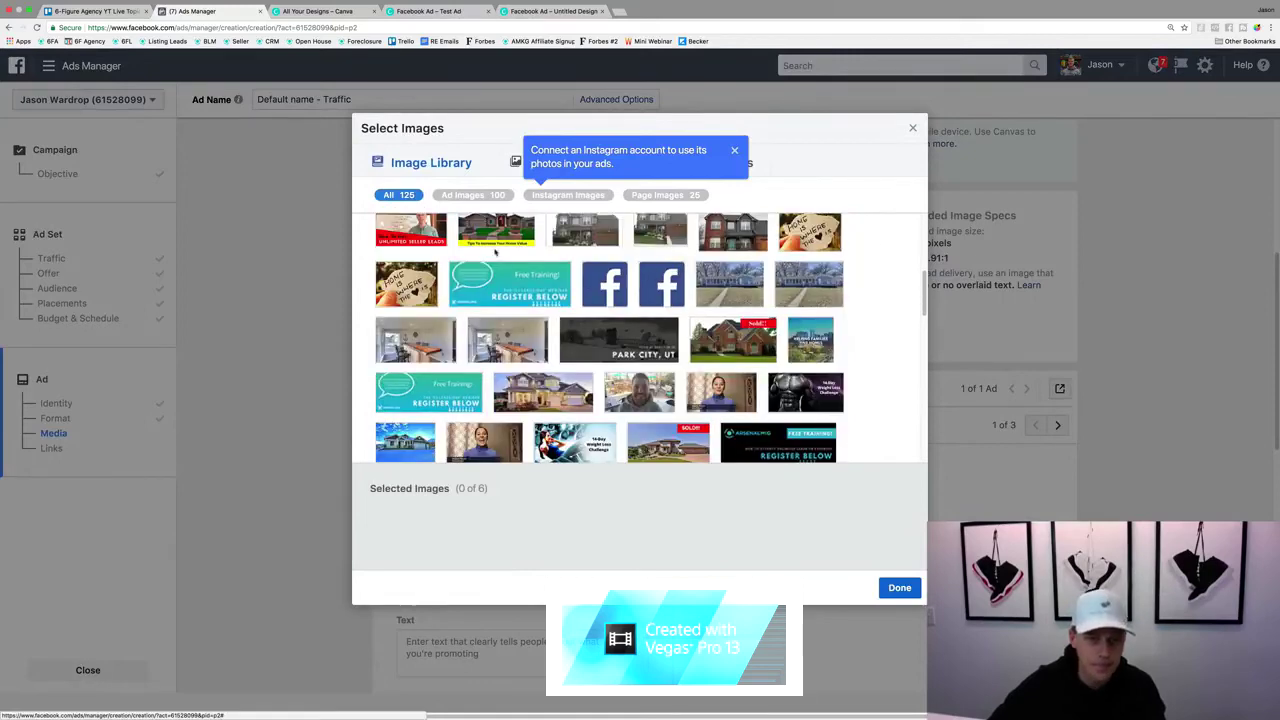
left_click(459, 196)
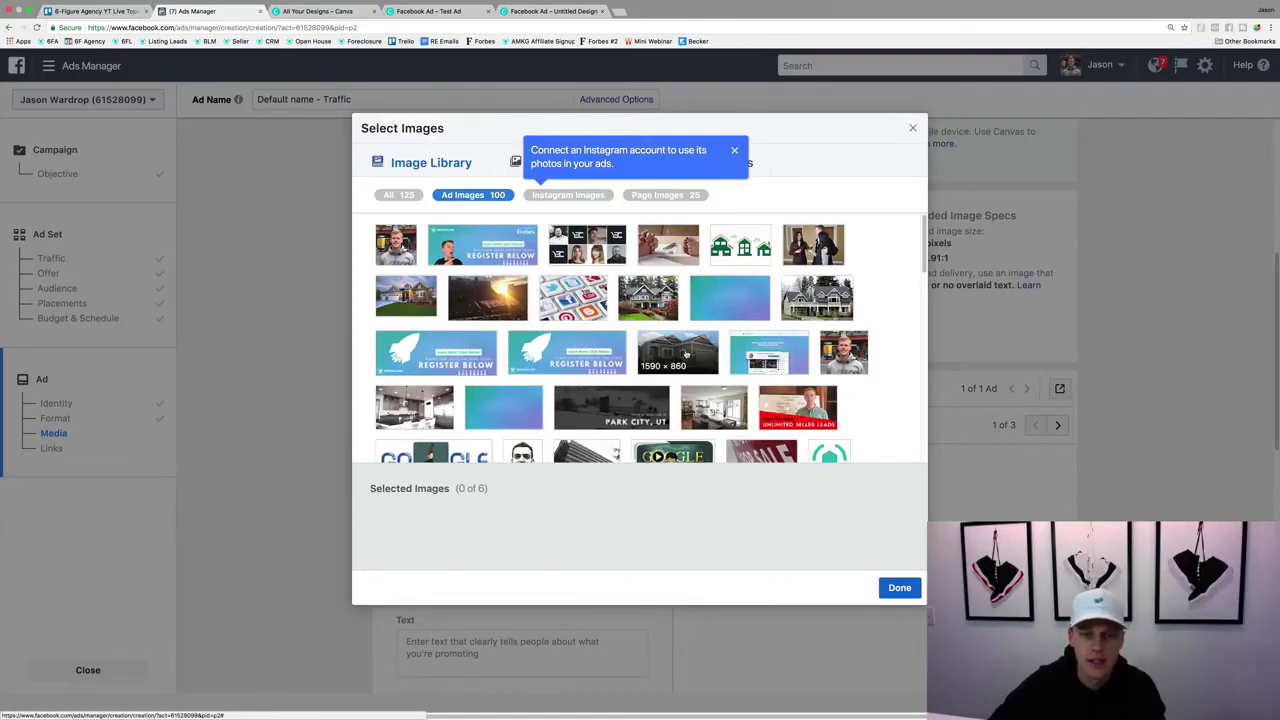
left_click(686, 354)
left_click(899, 588)
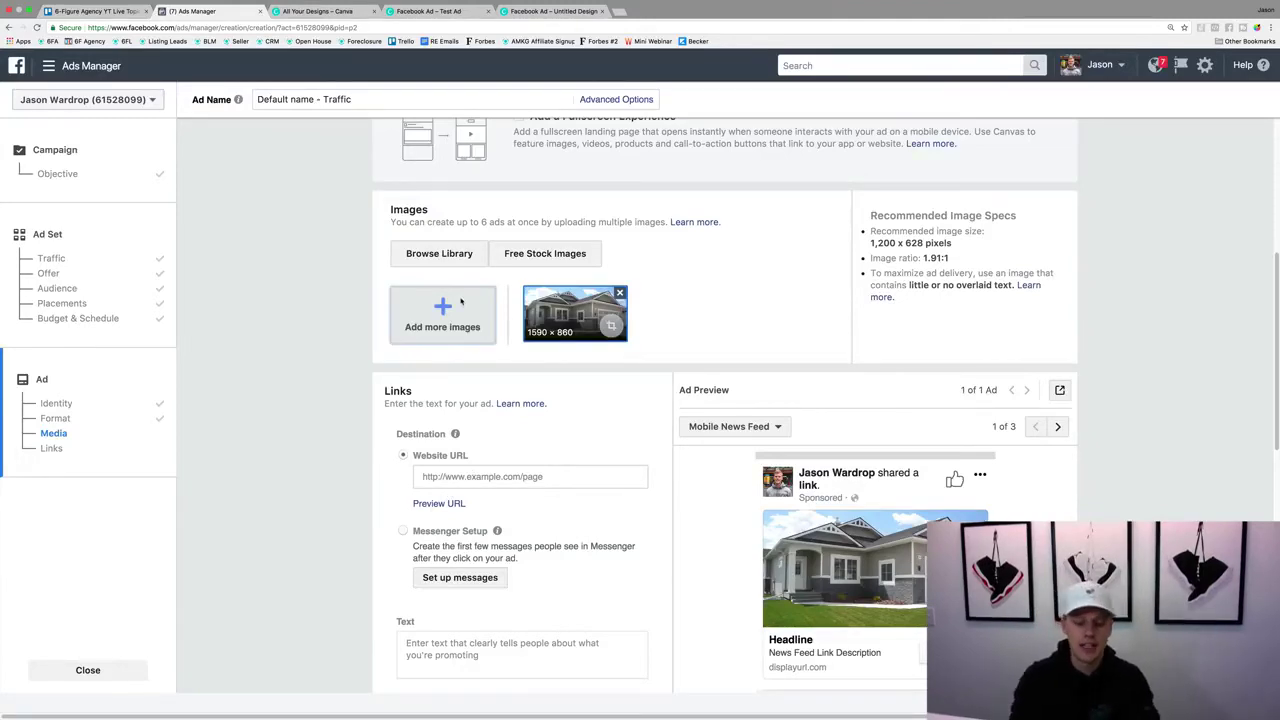
key("ctrl+t")
type("google.com")
key("Return")
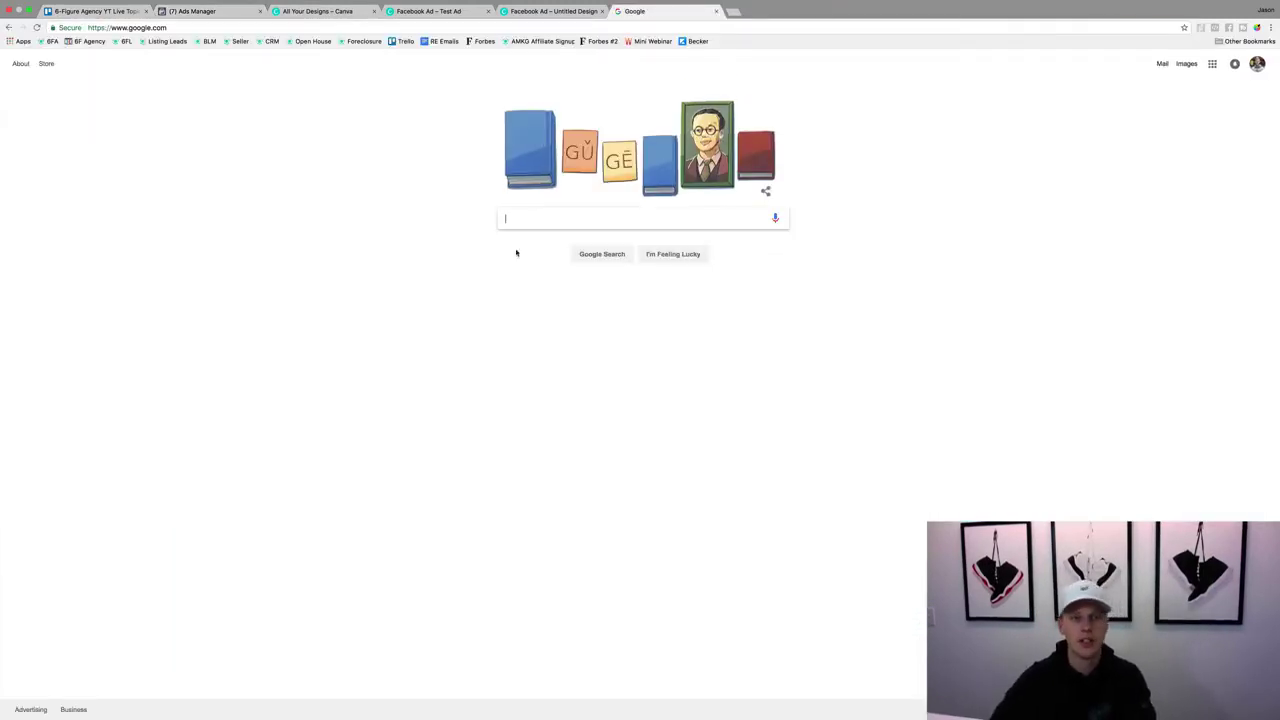
left_click(199, 12)
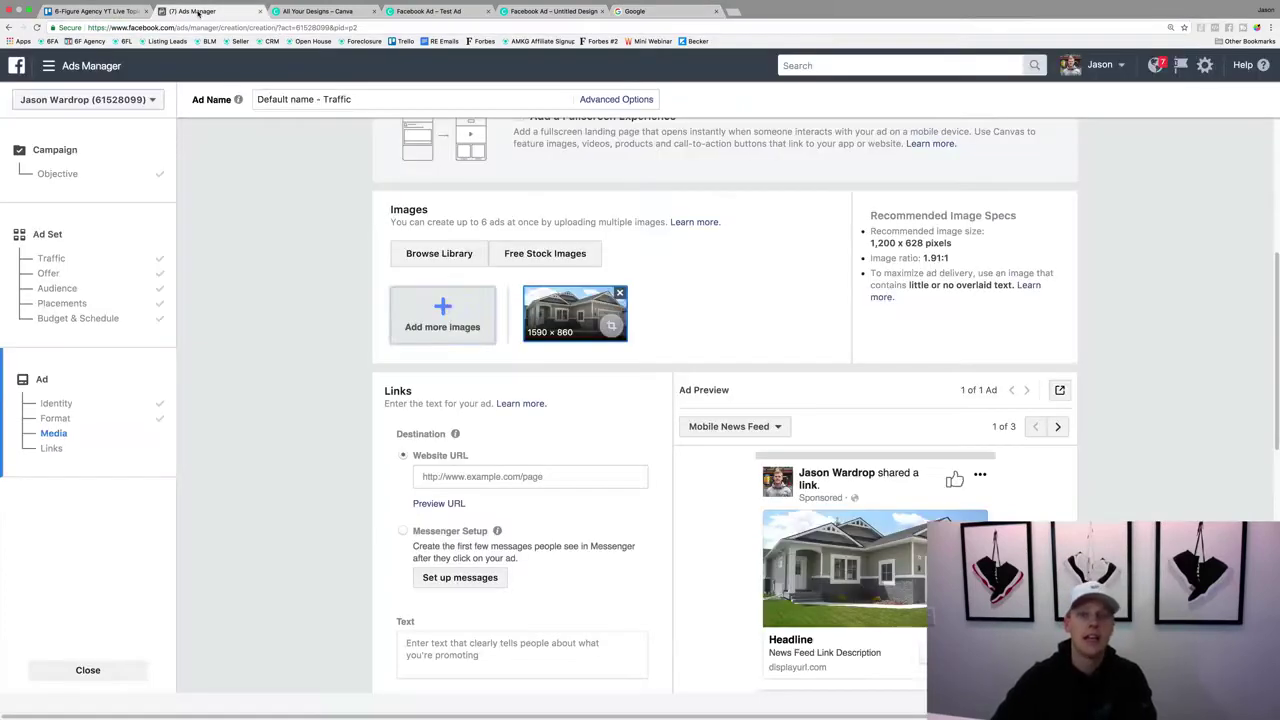
left_click(517, 477)
type("https://www.google.com/")
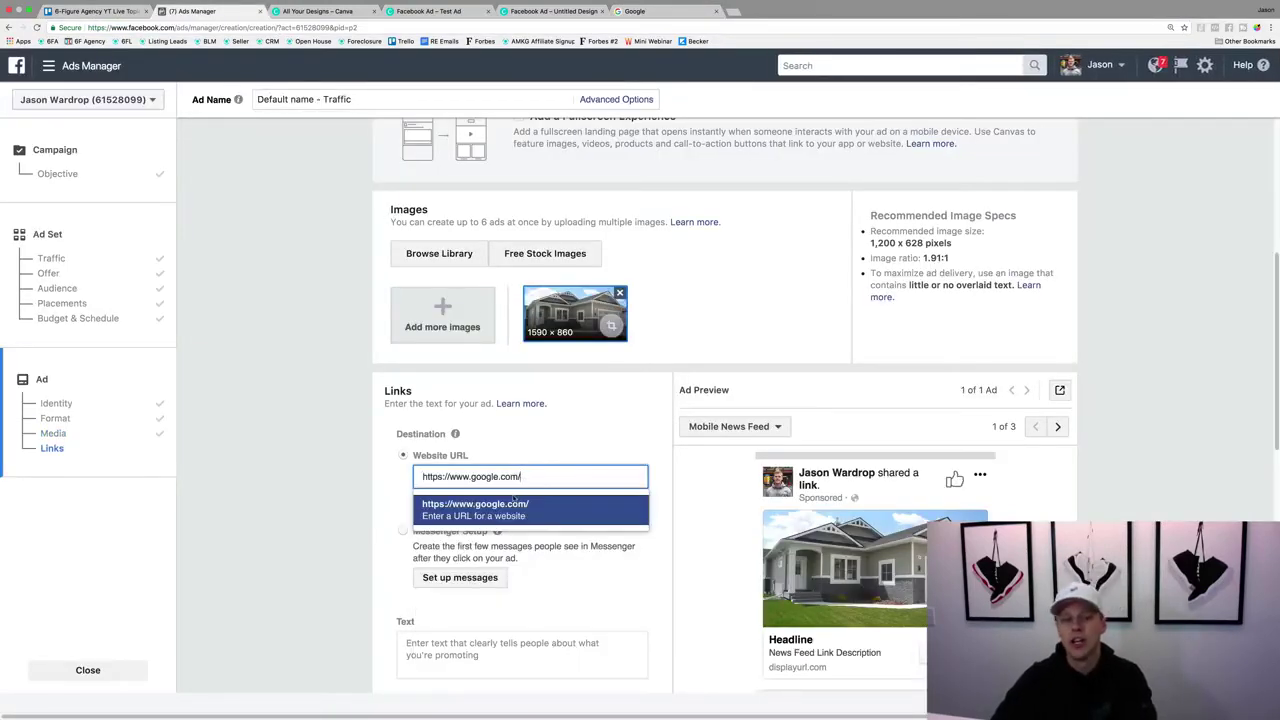
left_click(515, 505)
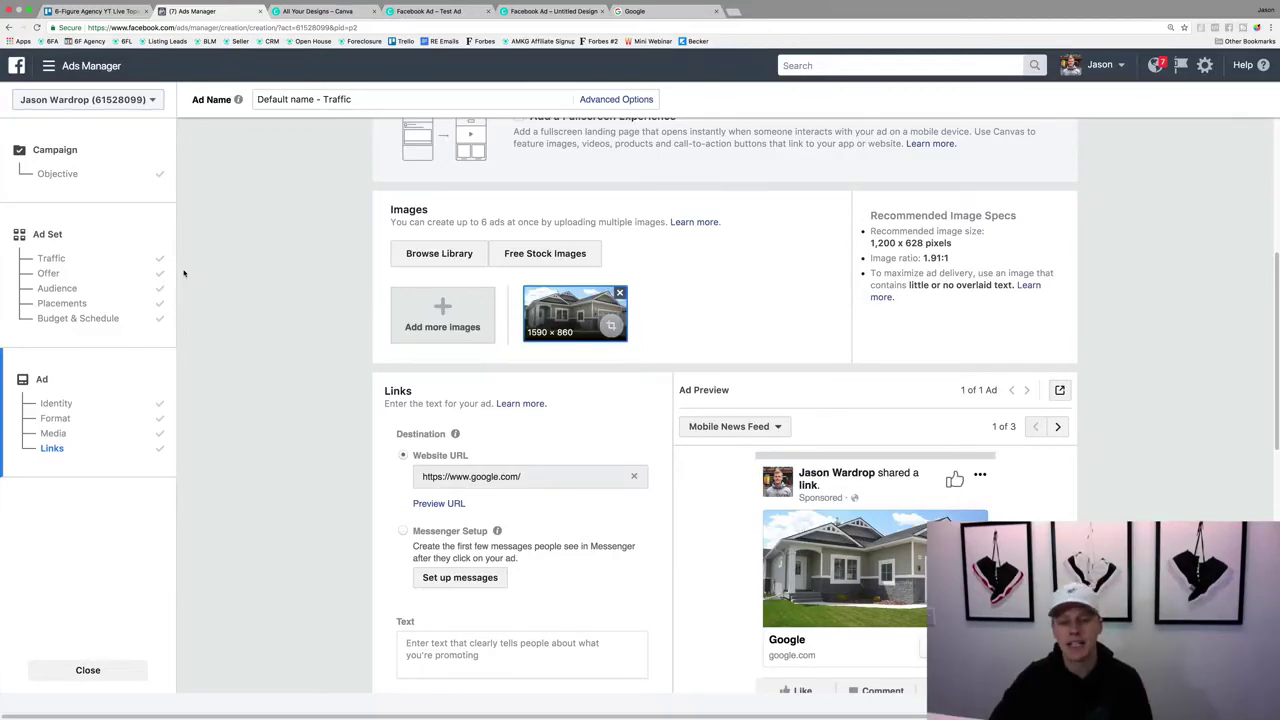
Enter "Test text copy" as the ad's text.
scroll(366, 370, "down", 3)
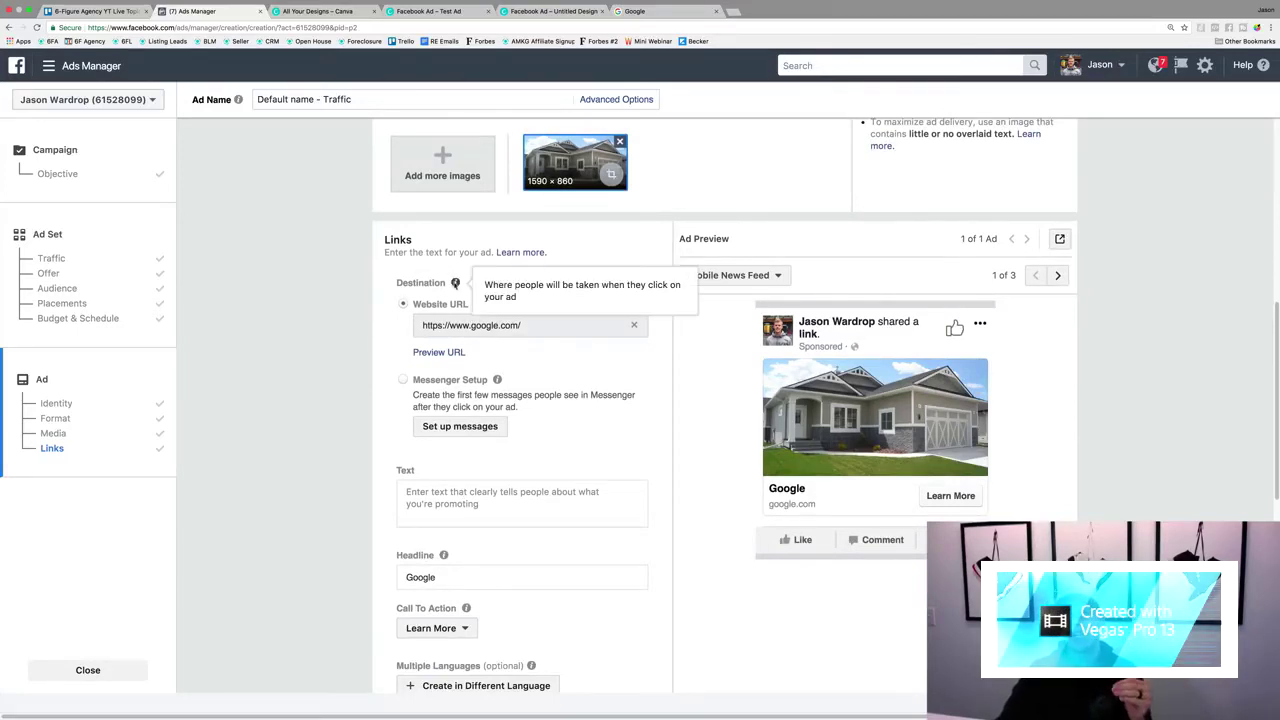
scroll(455, 285, "down", 1)
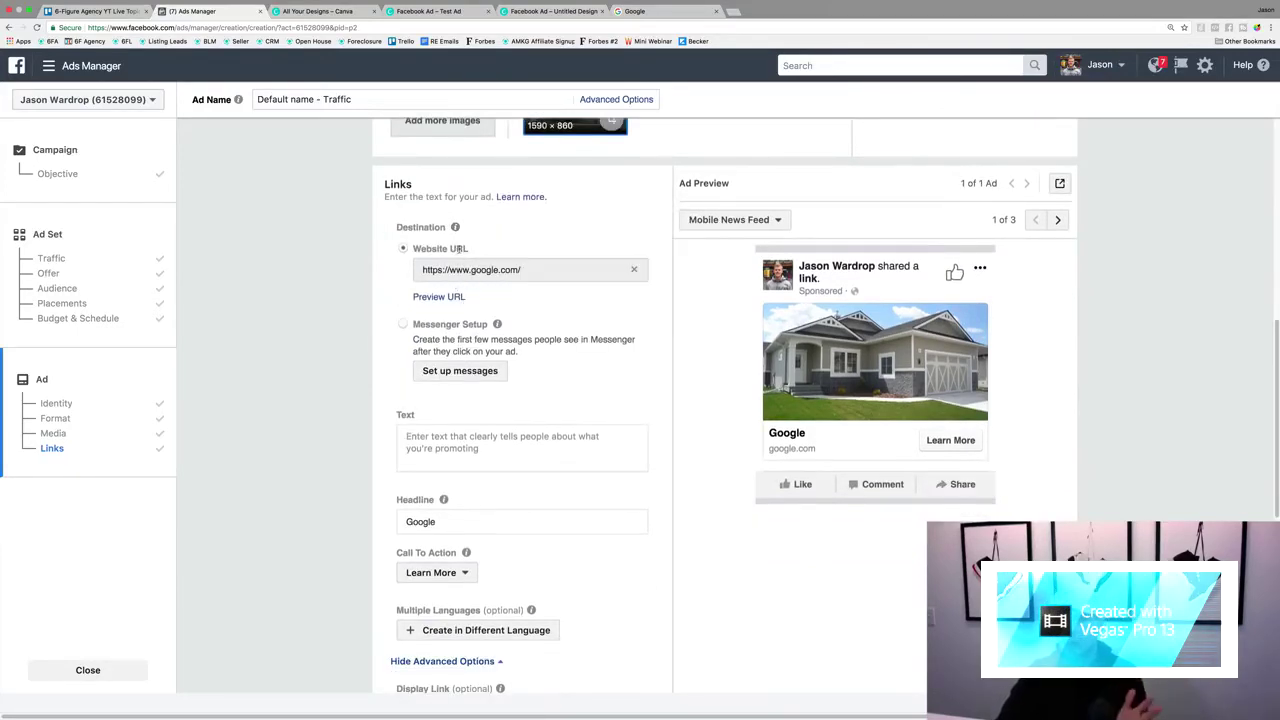
left_click(505, 442)
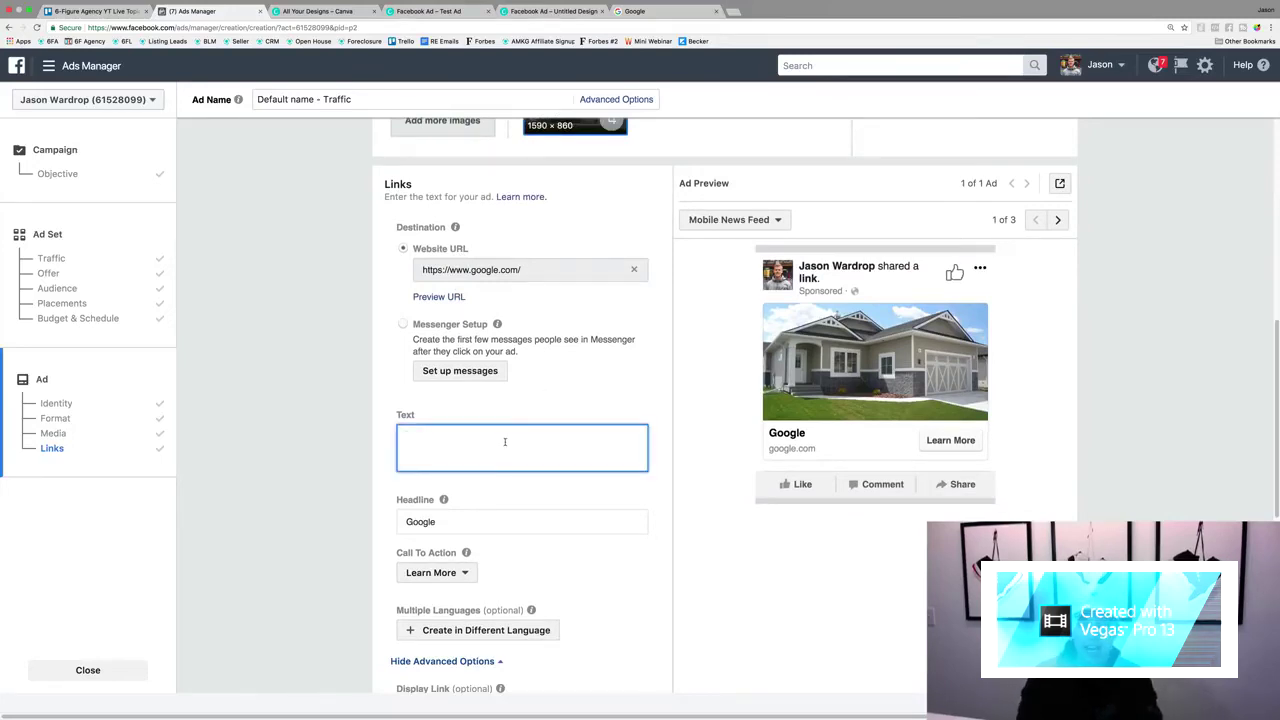
type("Test text")
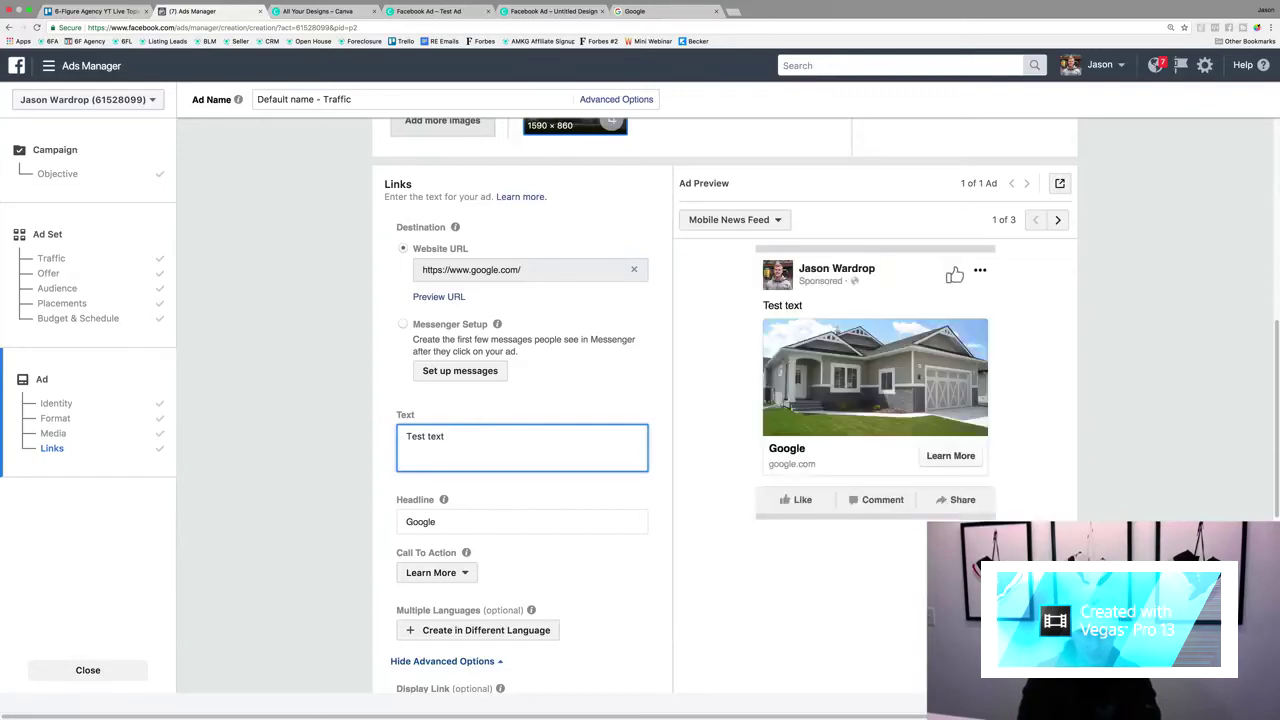
type(" copy")
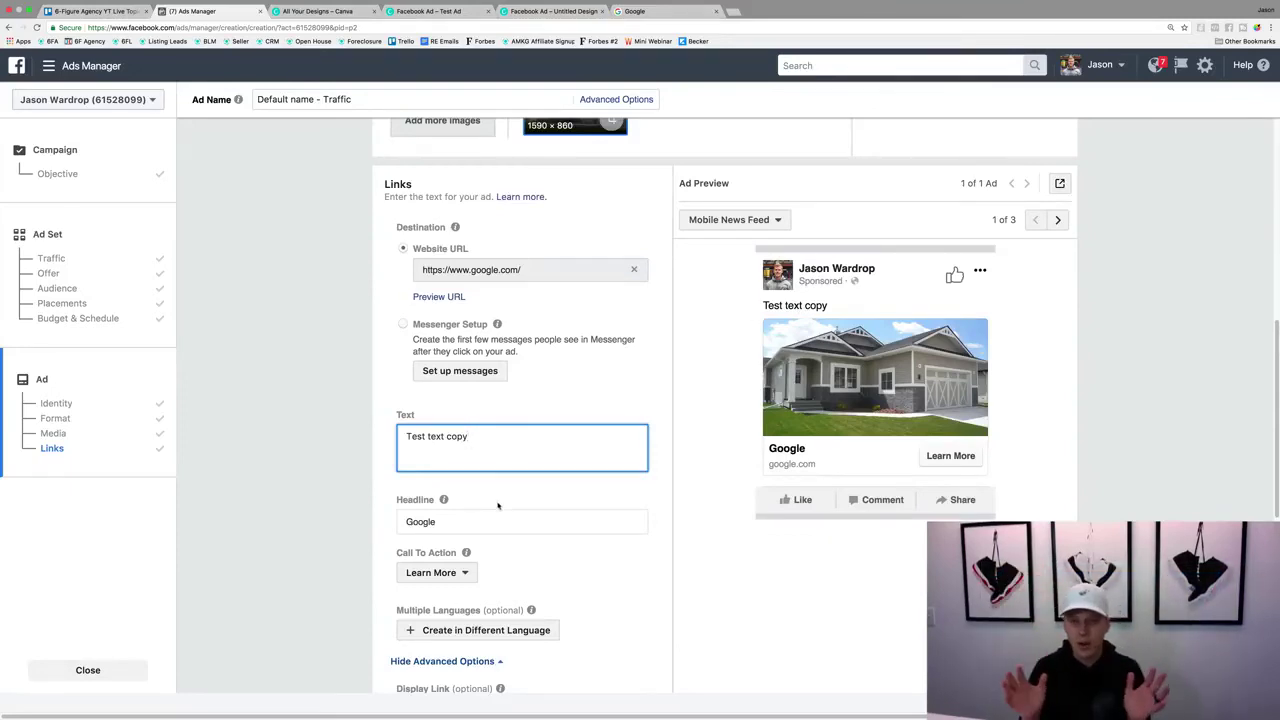
Replace the ad's placeholder text with the opening line "Orlando Homeowners!".
key("super+a")
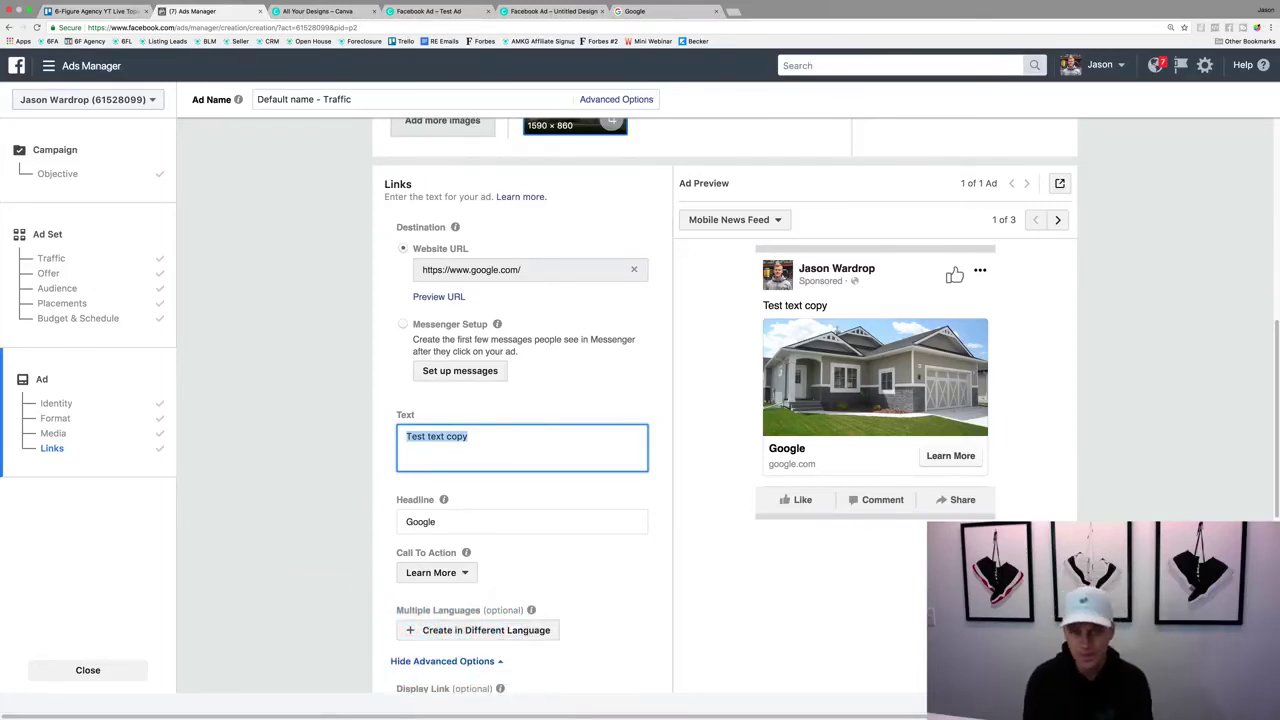
type("Orl")
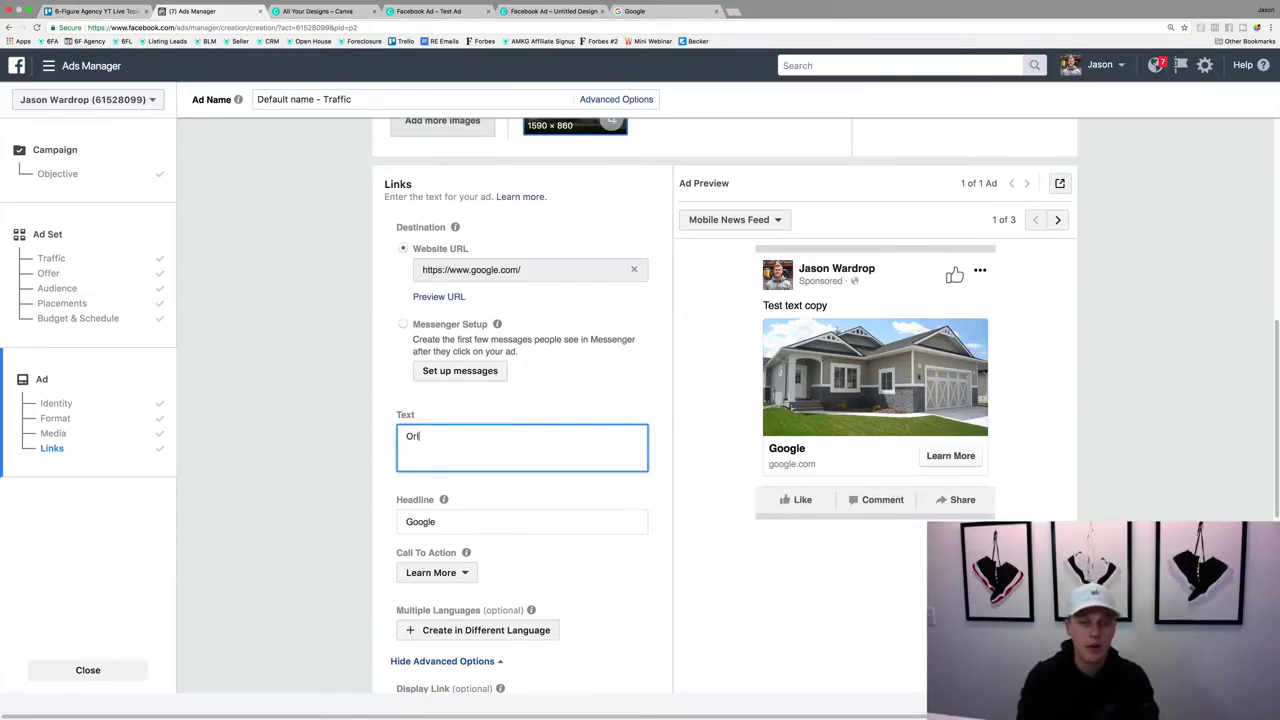
type("ando Homeowners")
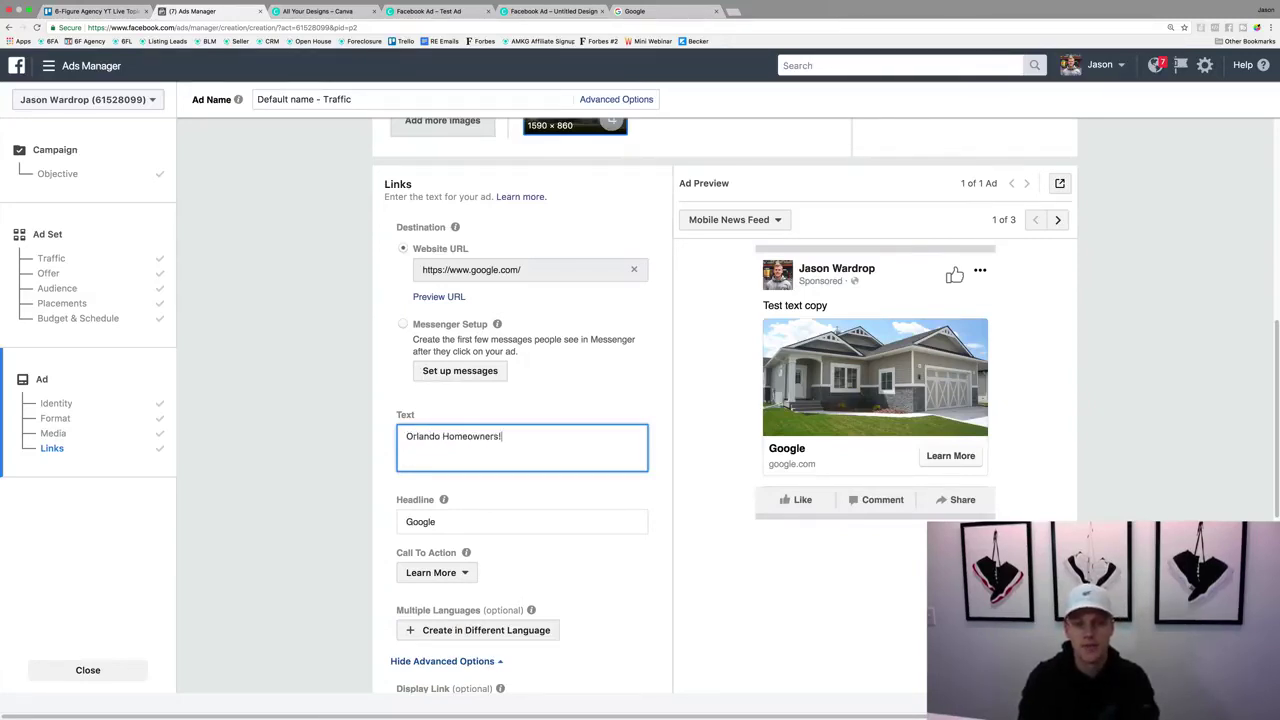
type("!")
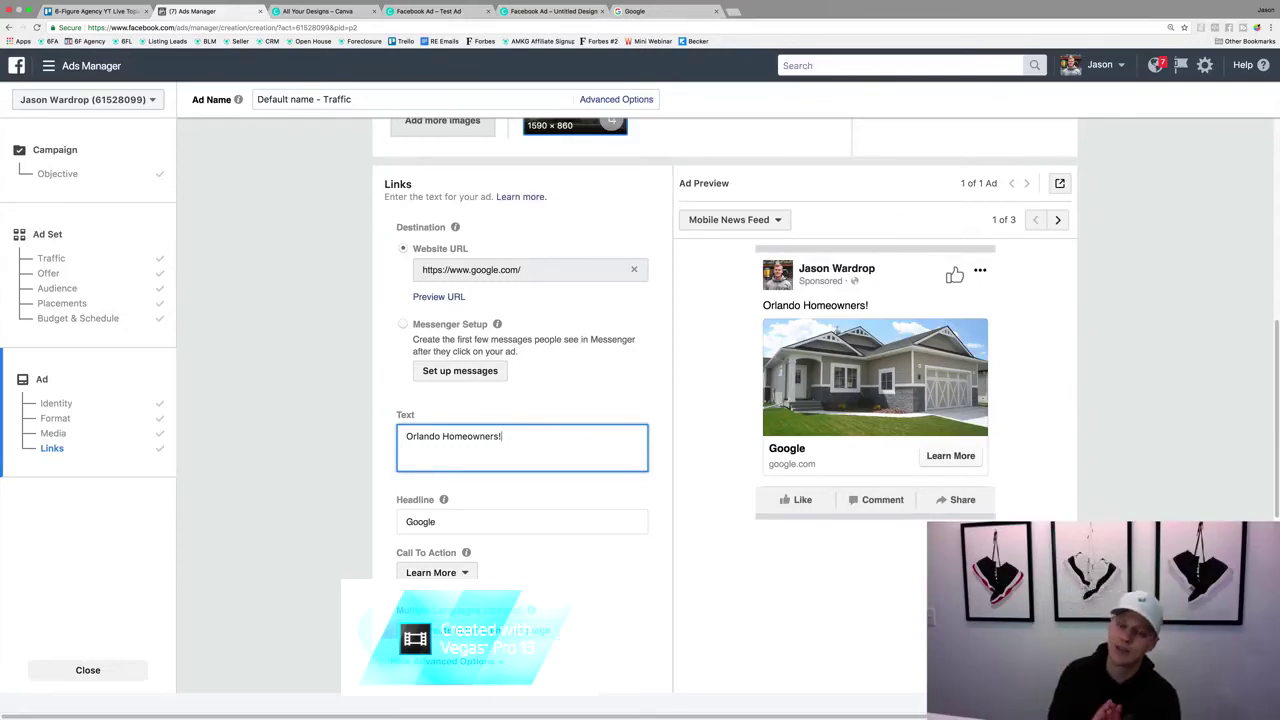
Add a second paragraph to the ad text, after a blank line: "Are you looking to sell your home in the next 3-6 months?".
key("Return")
key("Return")
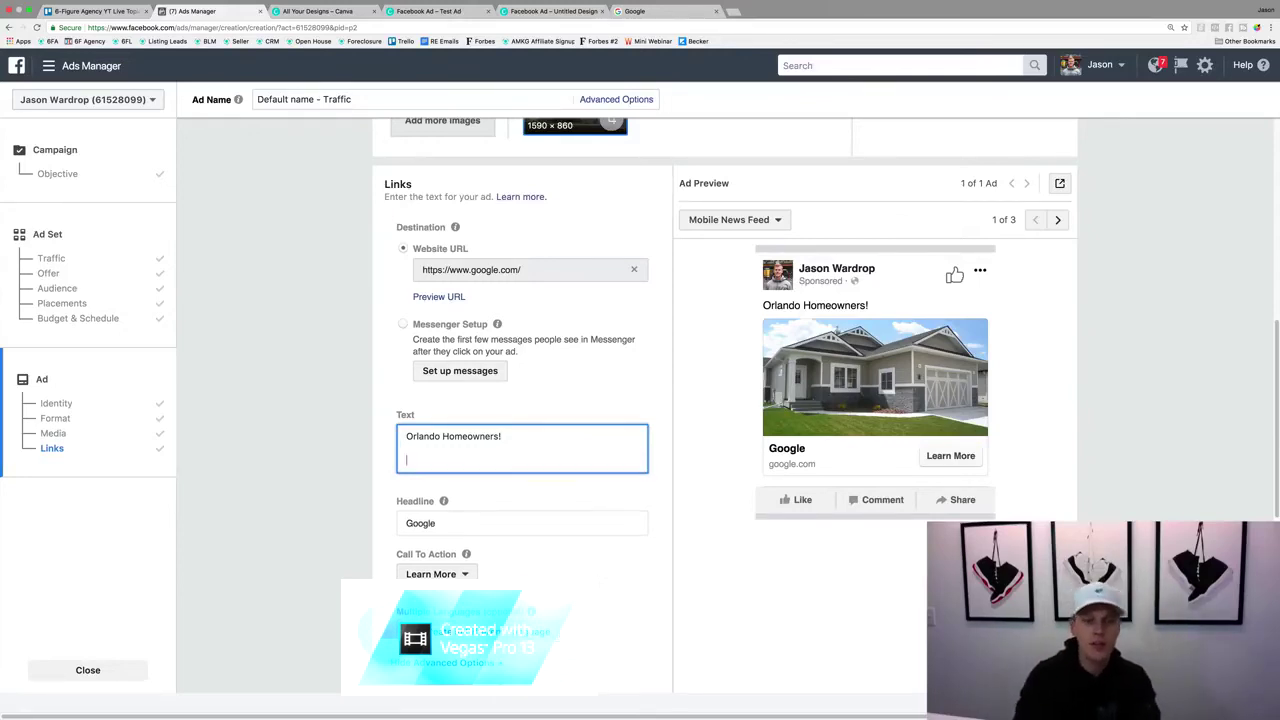
type("Are you look")
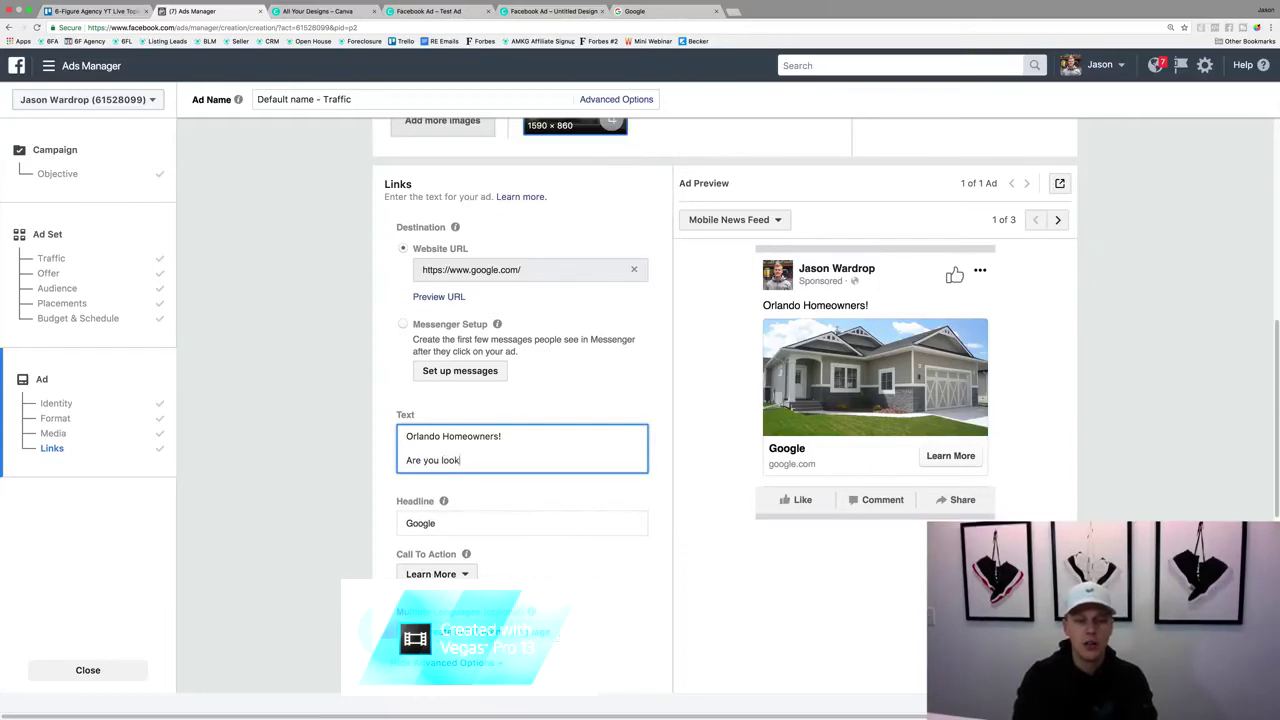
type("ing to sell your hom")
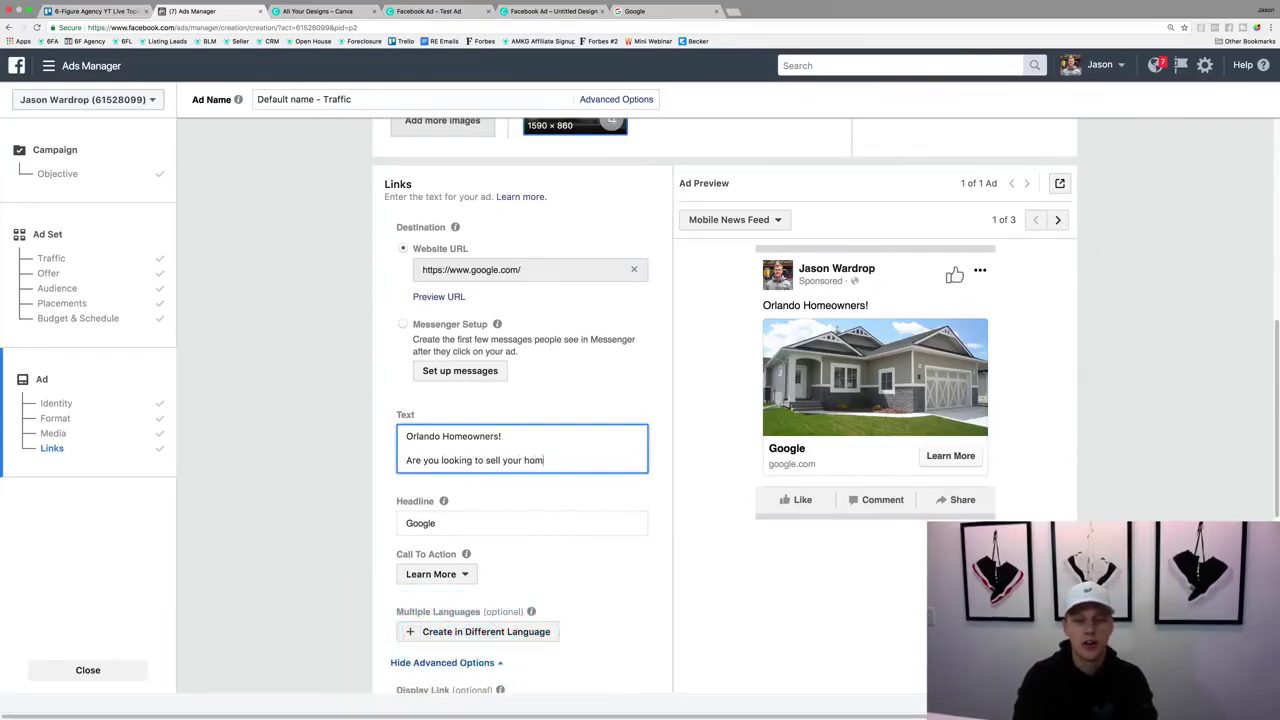
type("e in the next ")
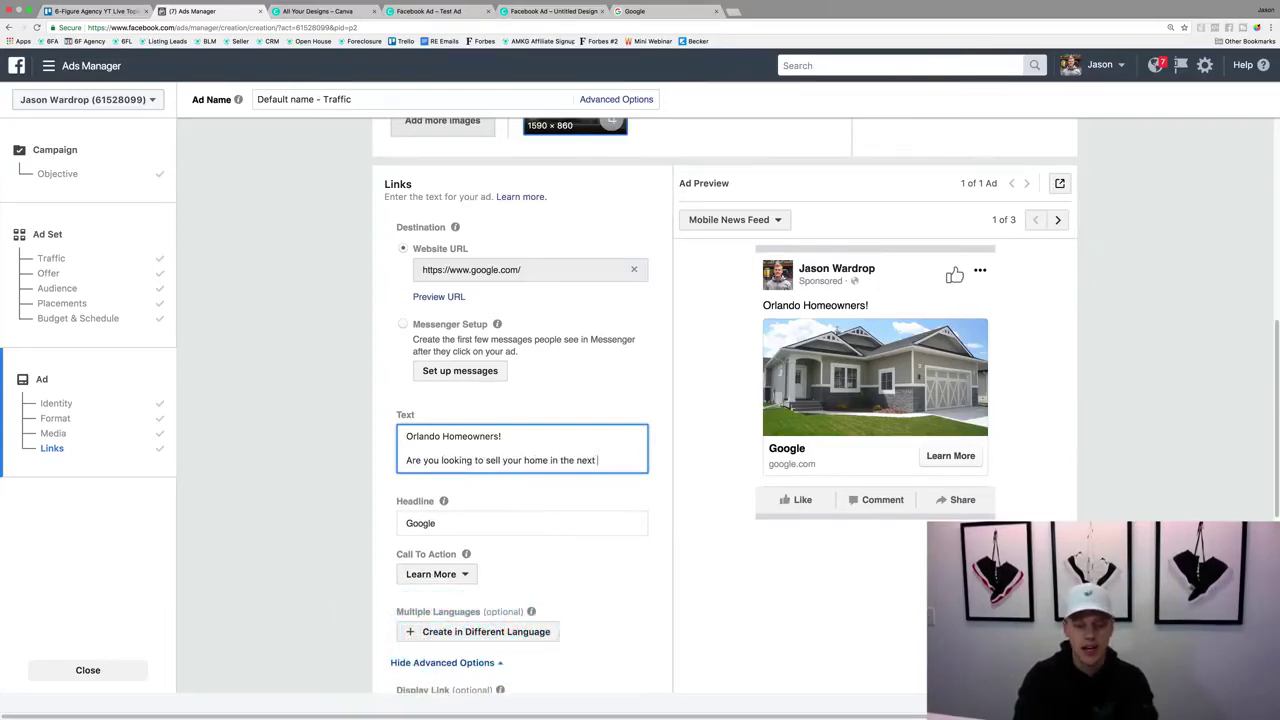
type("3-6 months?")
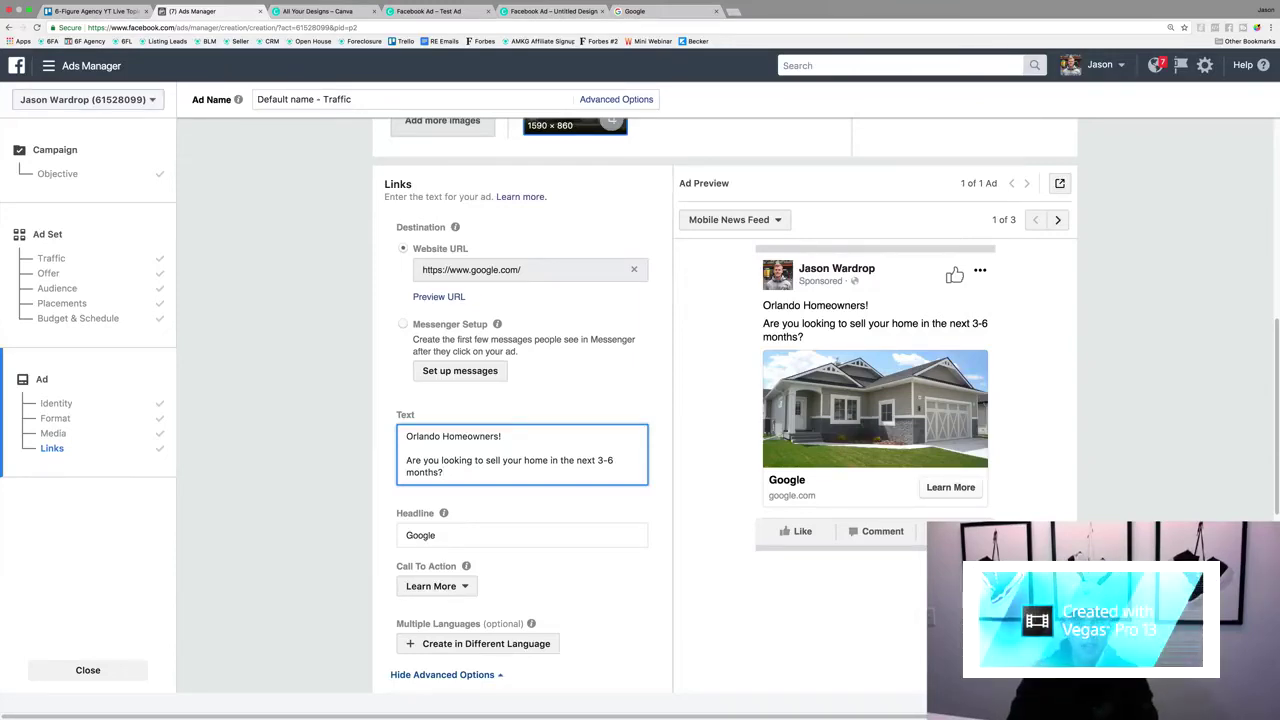
Start a third paragraph in the ad text: "I have a family of 3 looking to purchase a home in the [BLANK] area".
key("Return")
key("Return")
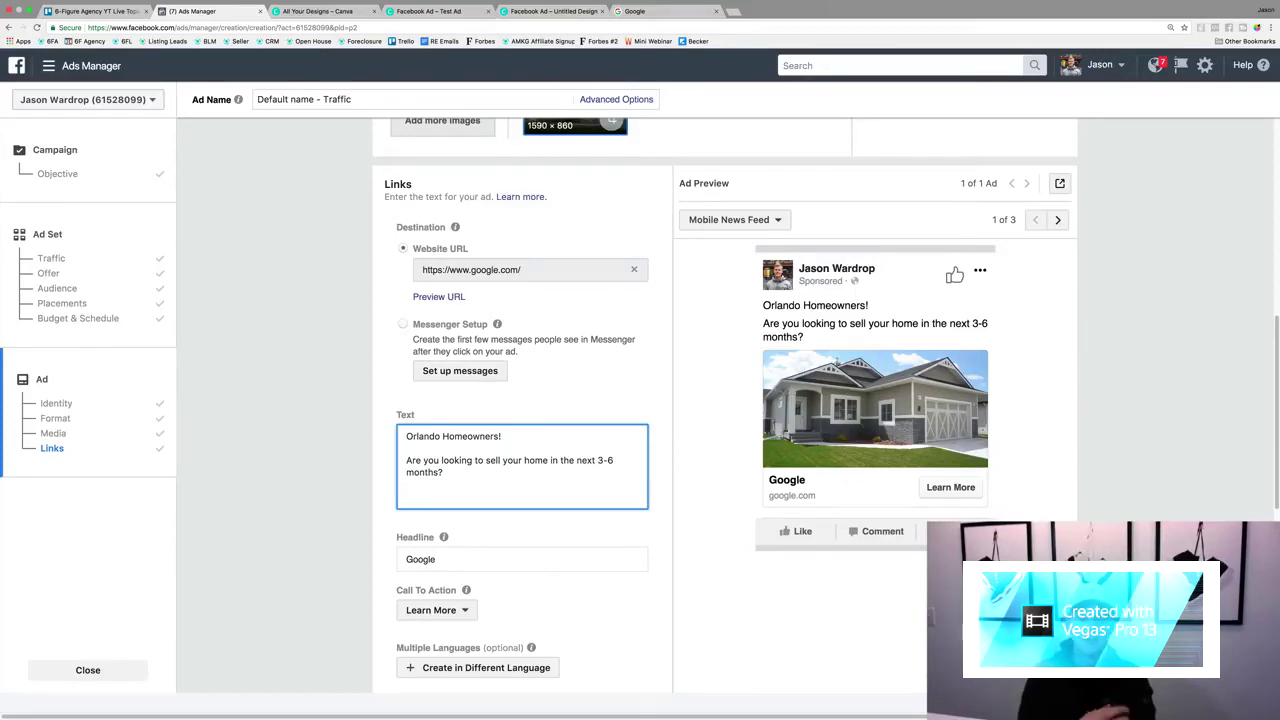
type("I have ")
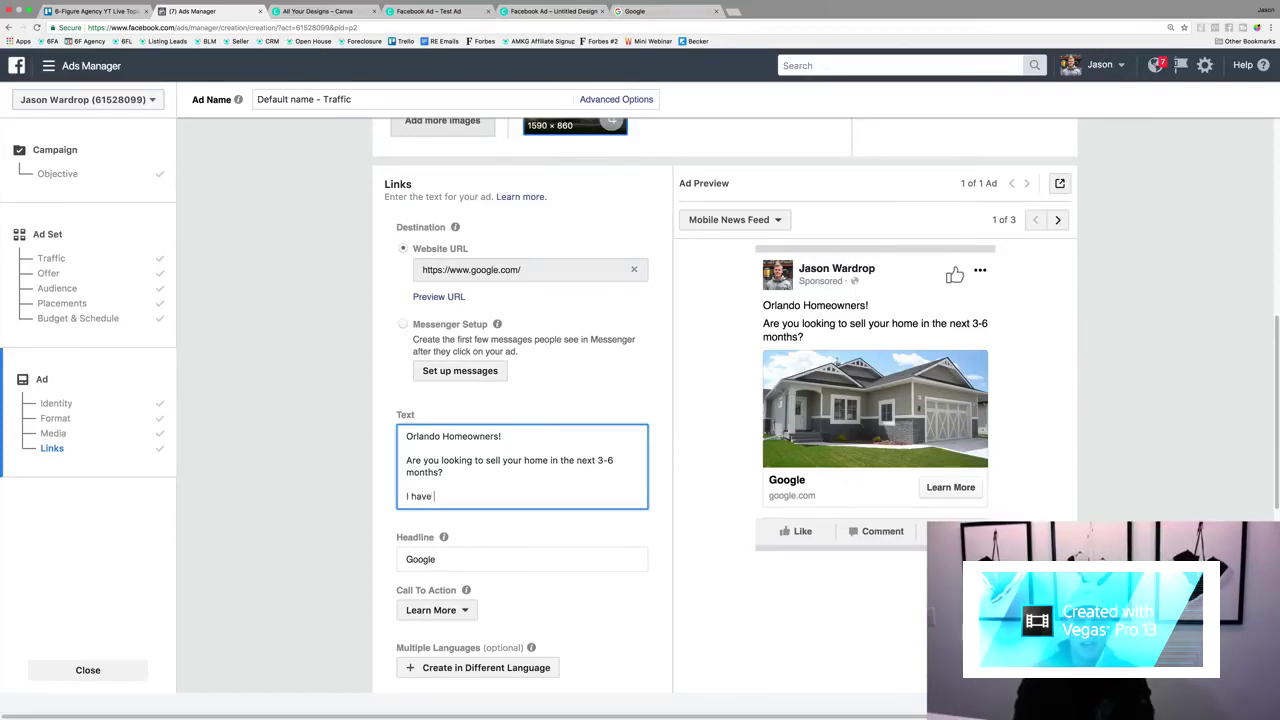
type("a family of ")
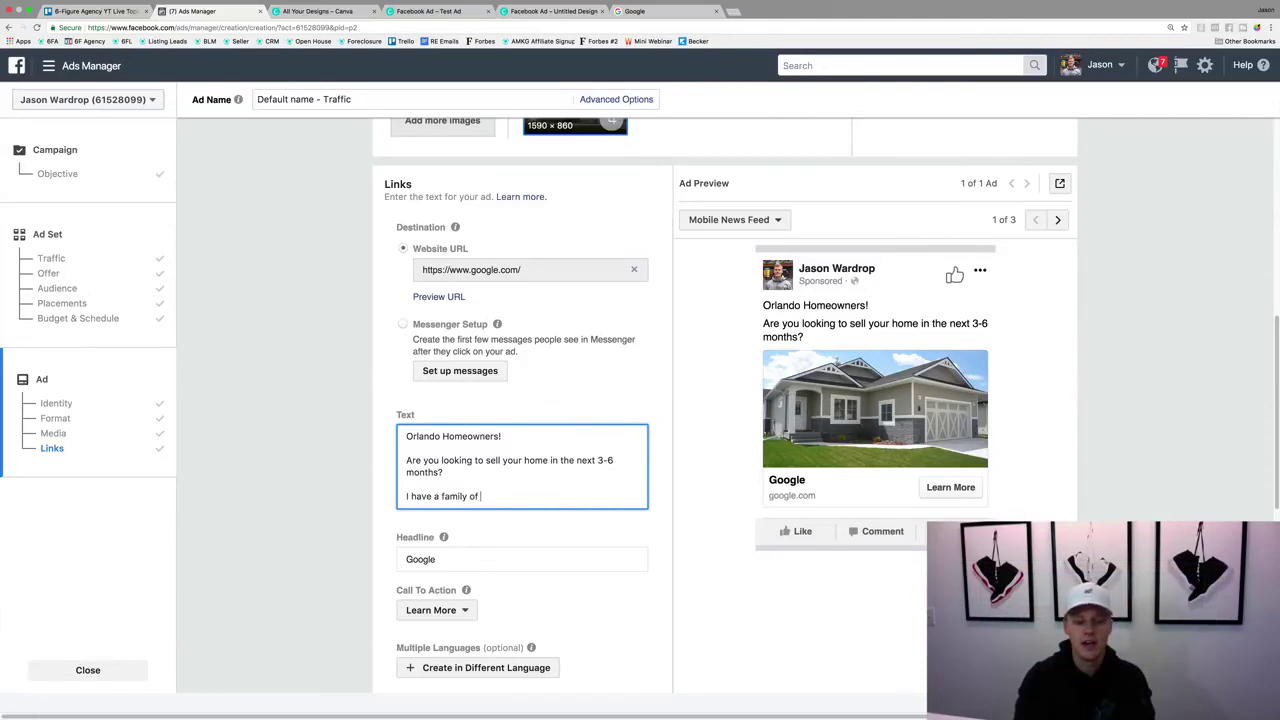
type("3 looking to p")
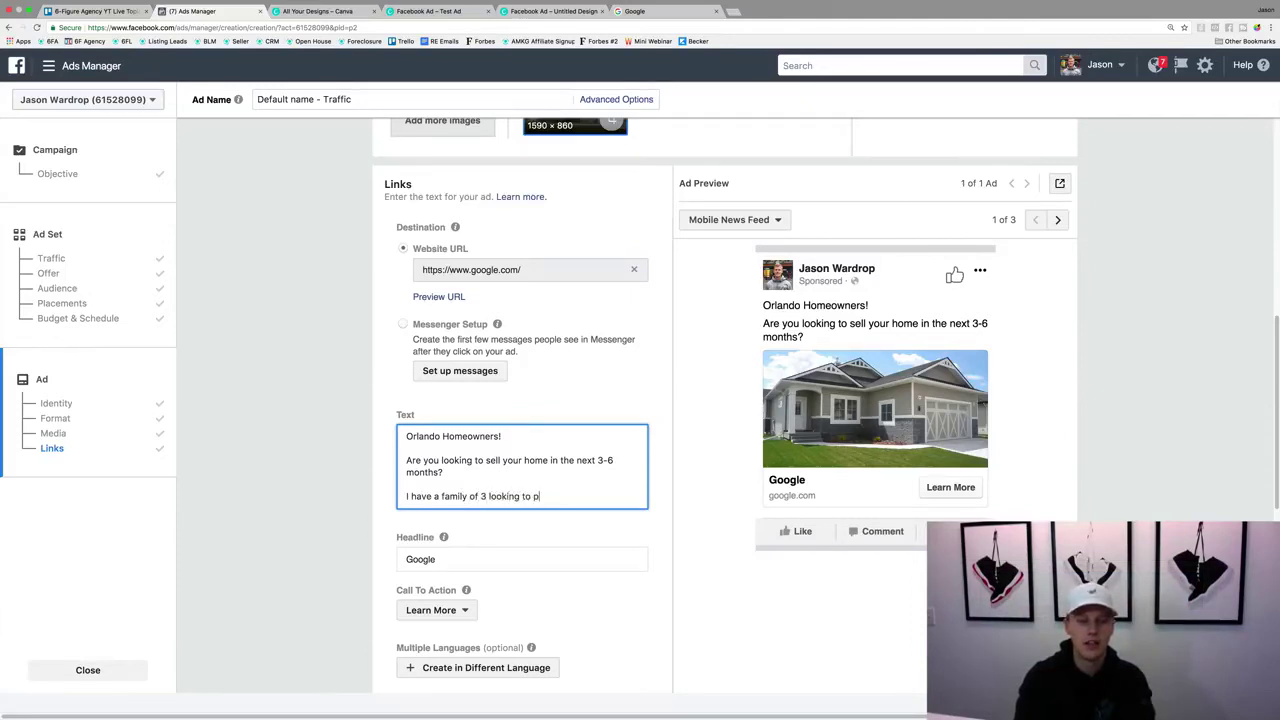
type("urchase a home in the ")
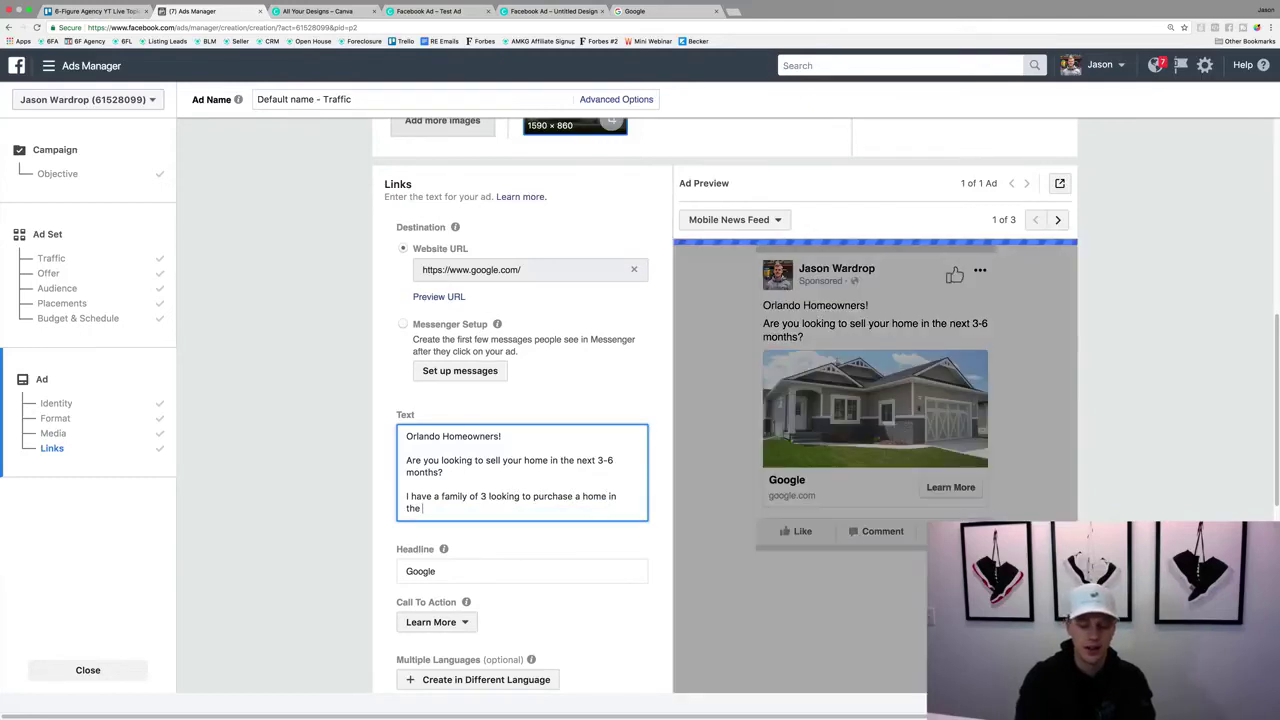
type("[BL")
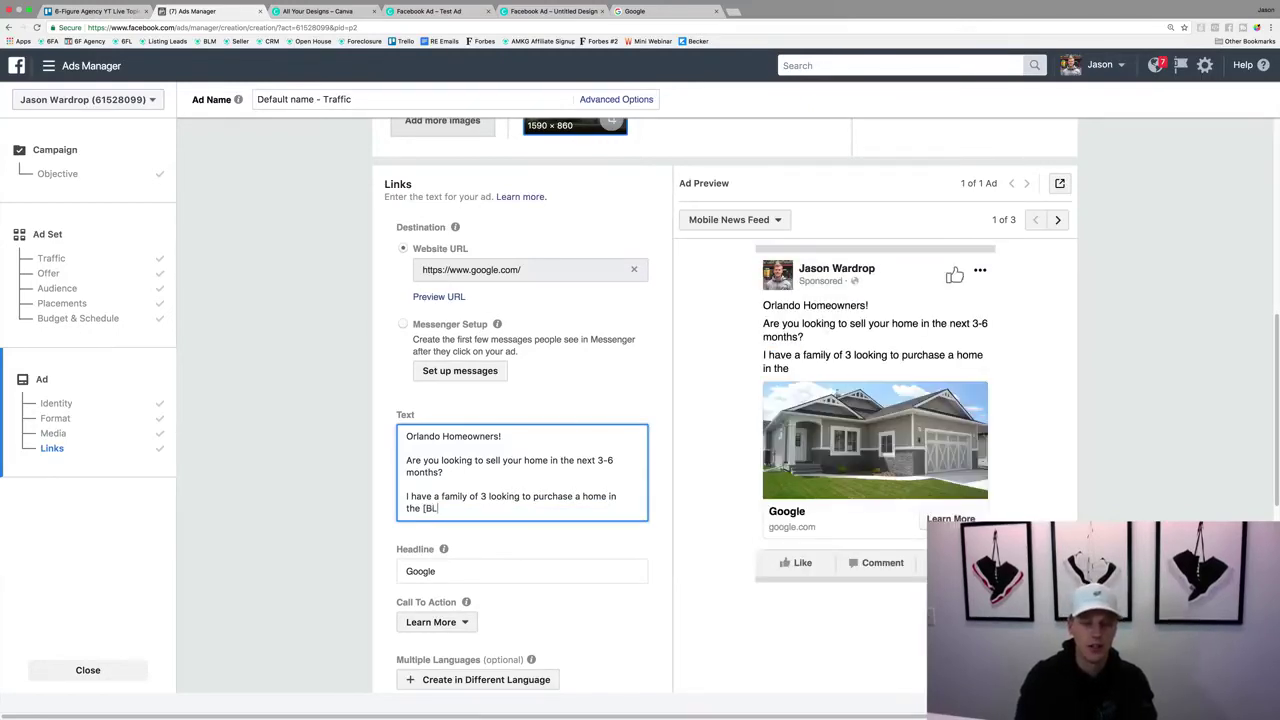
type("ANK] area")
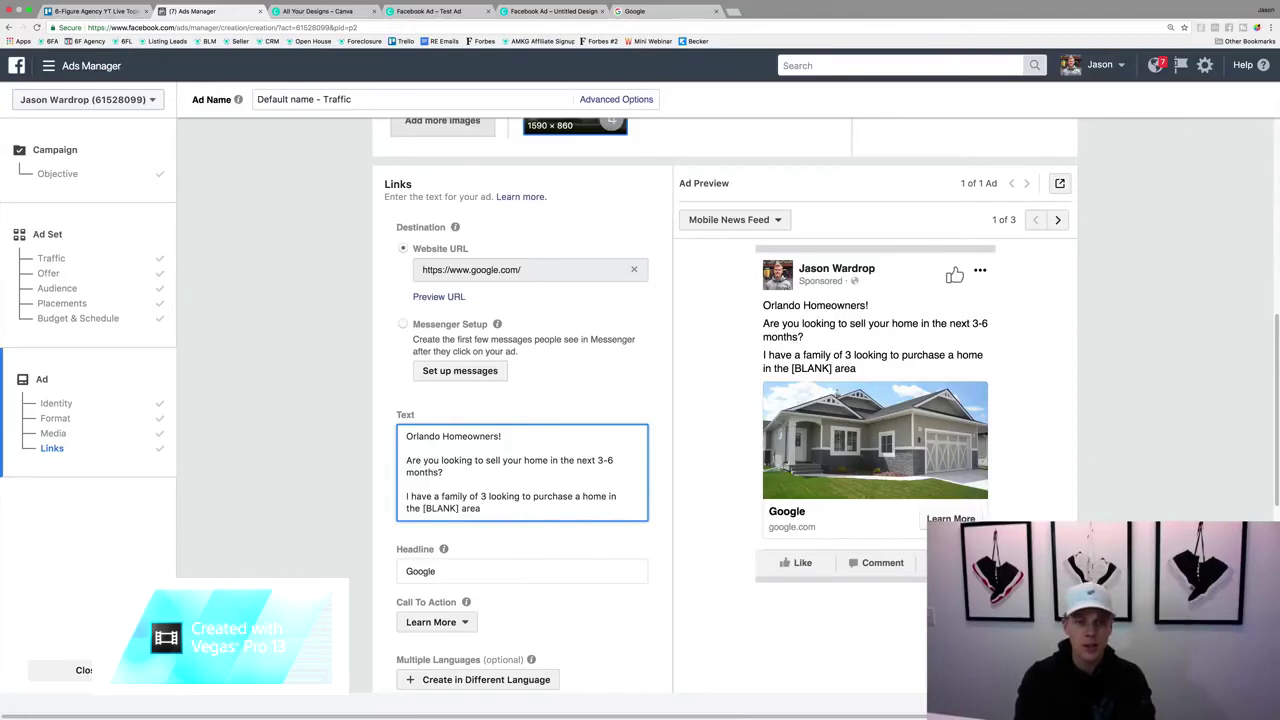
Complete the third paragraph with "who is hoping to purchase their dream home within the next few months.".
type("who is hoping to")
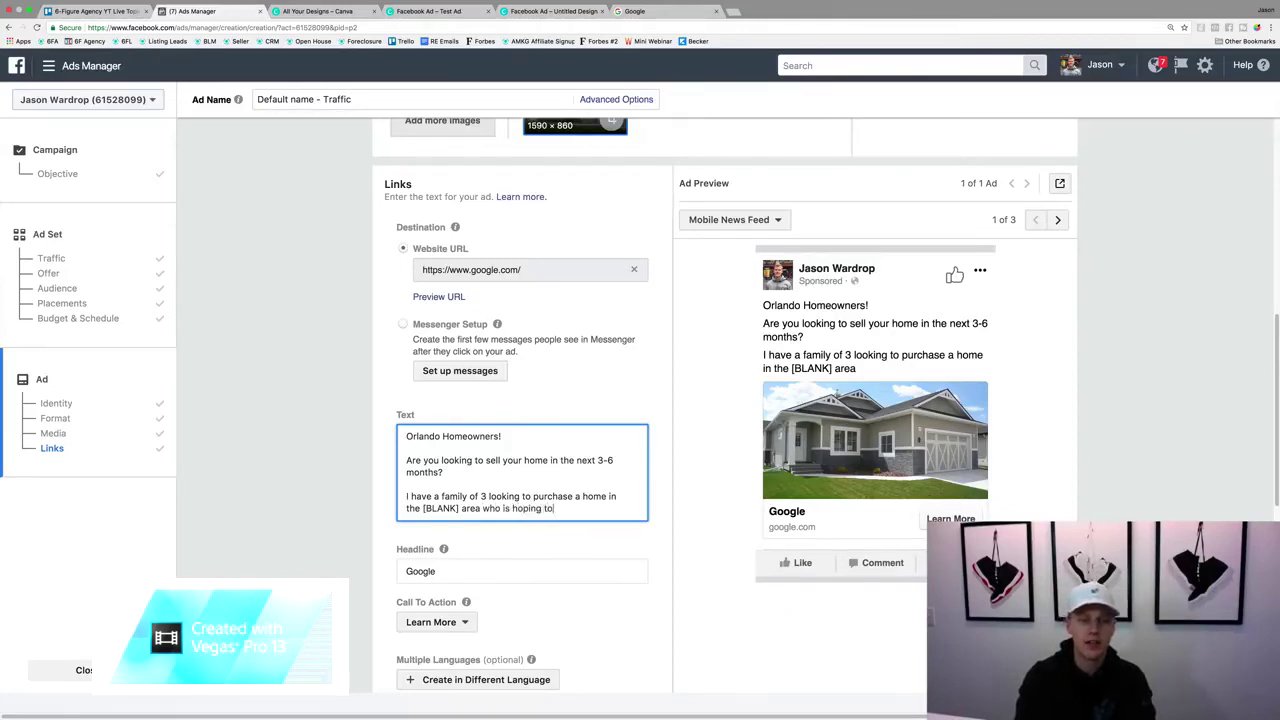
type(" purchase their ")
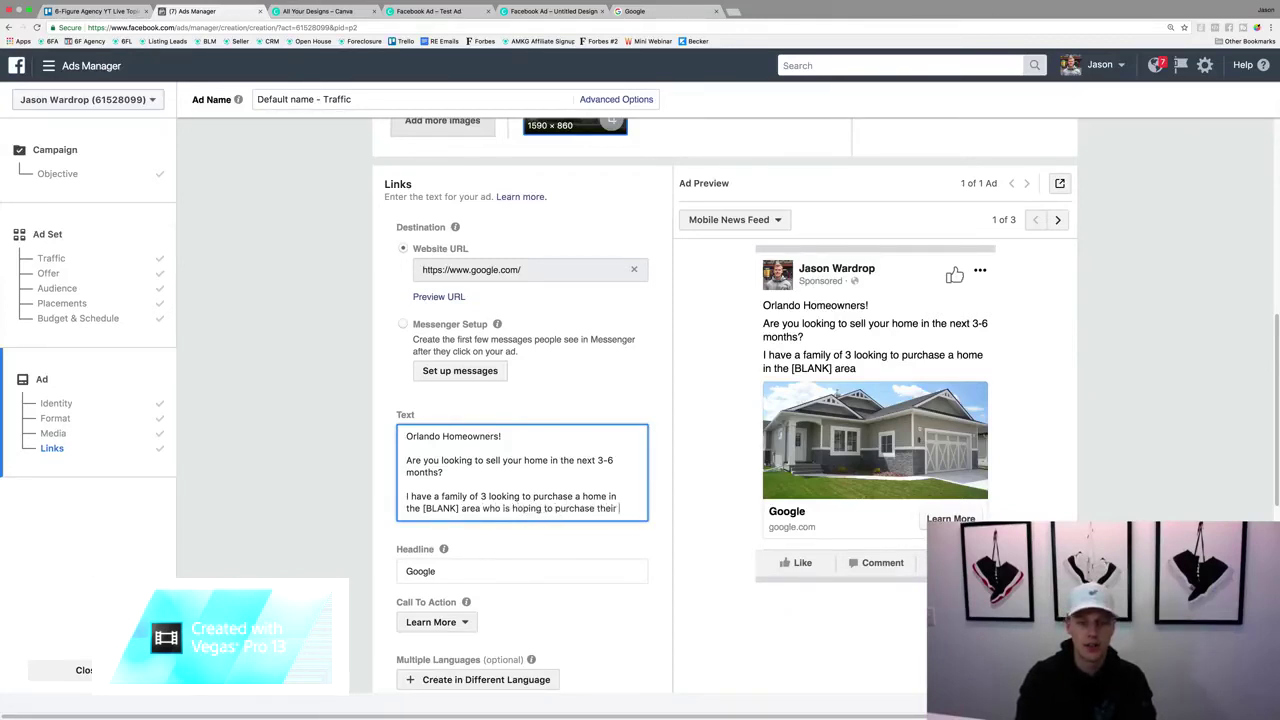
type("dream home ")
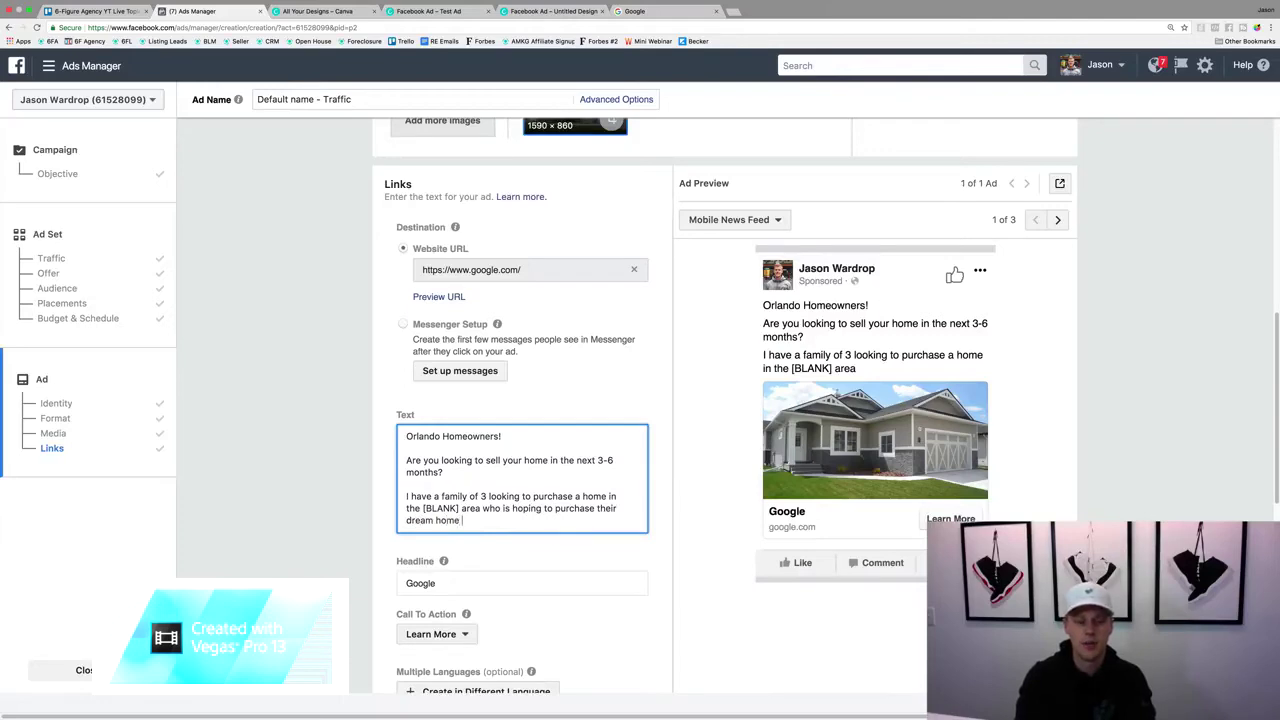
type("within the next few months")
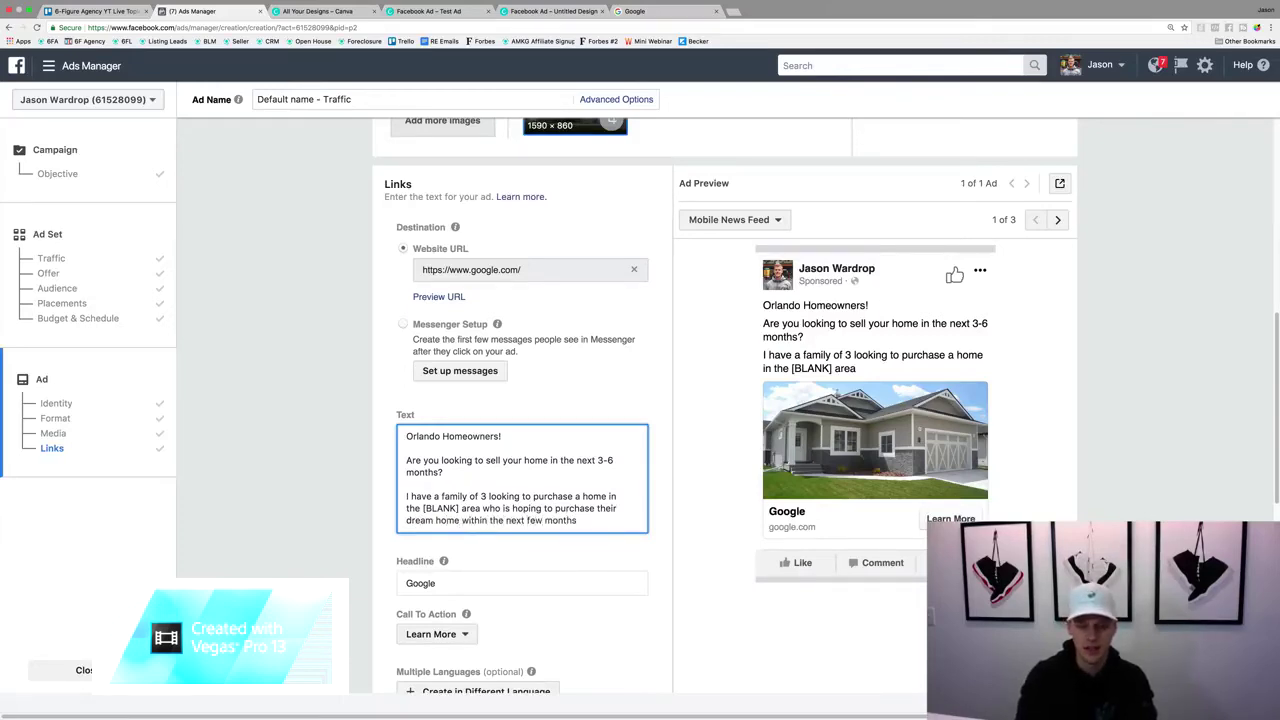
type(".")
Add a closing line to the ad text, after a blank line: "Full Details Click Here: LINK".
key("Return")
key("Return")
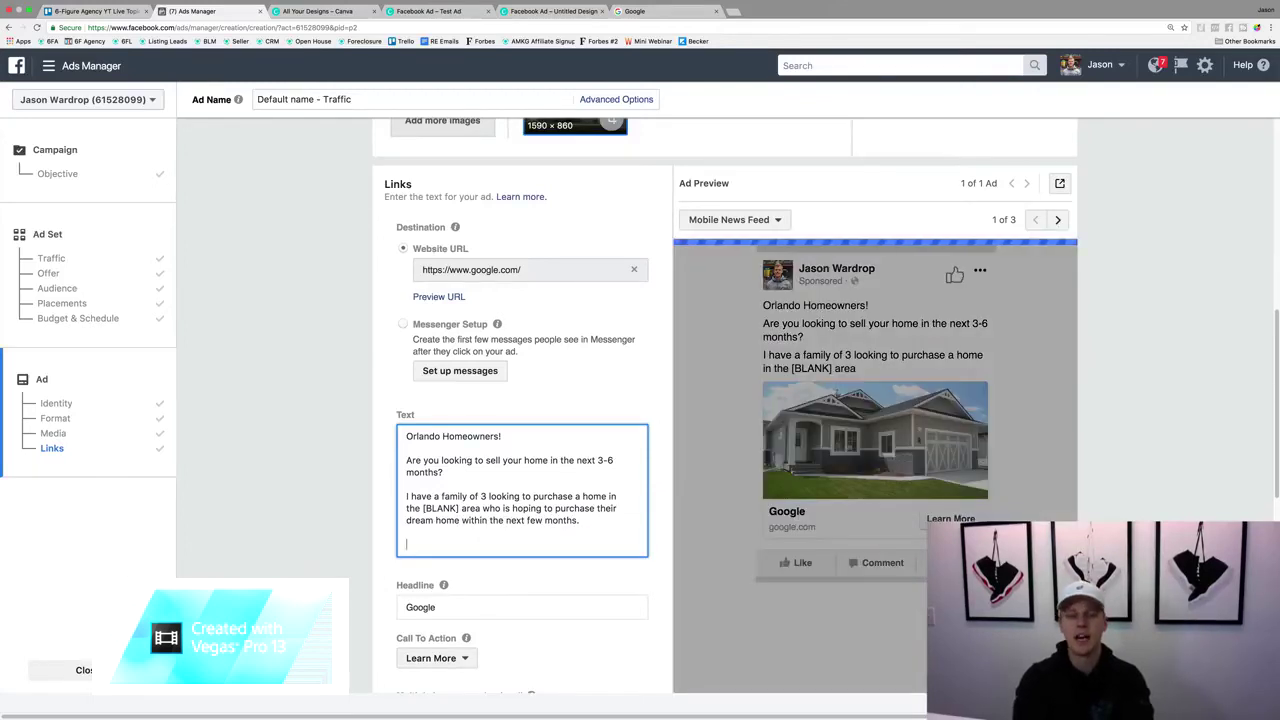
type("Full ")
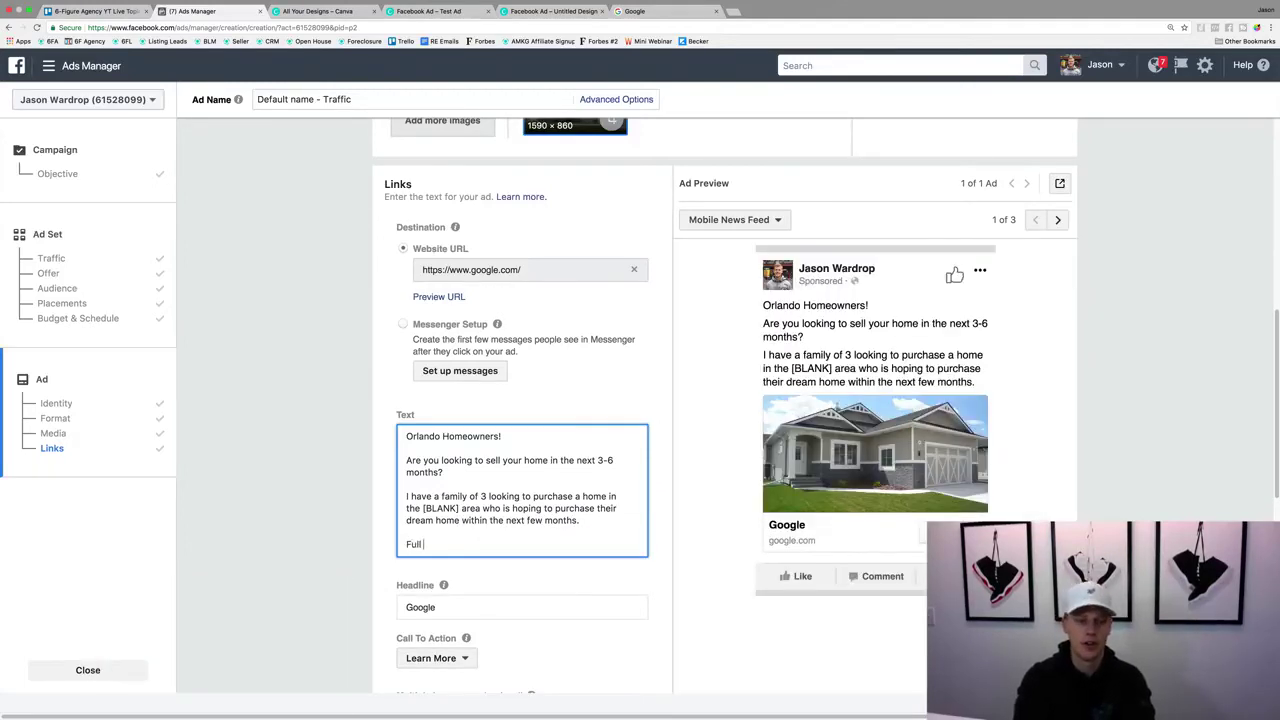
type("Details Clic")
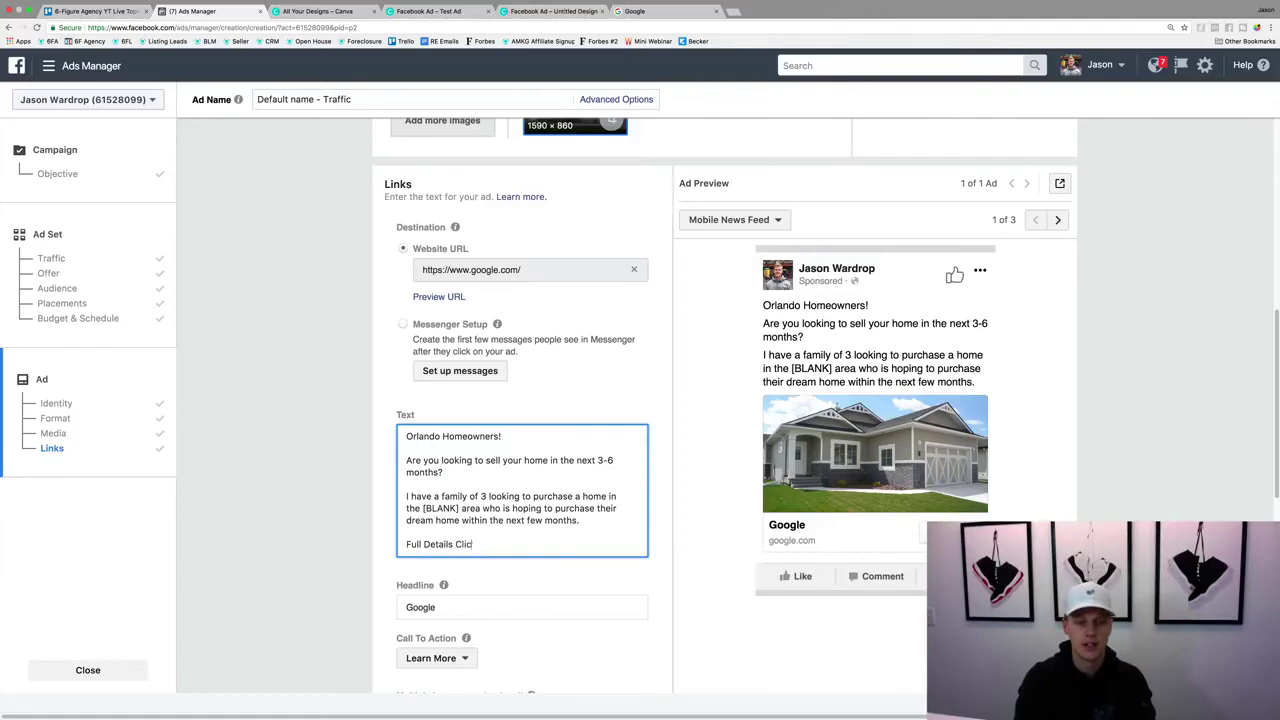
type("k Here: LINK")
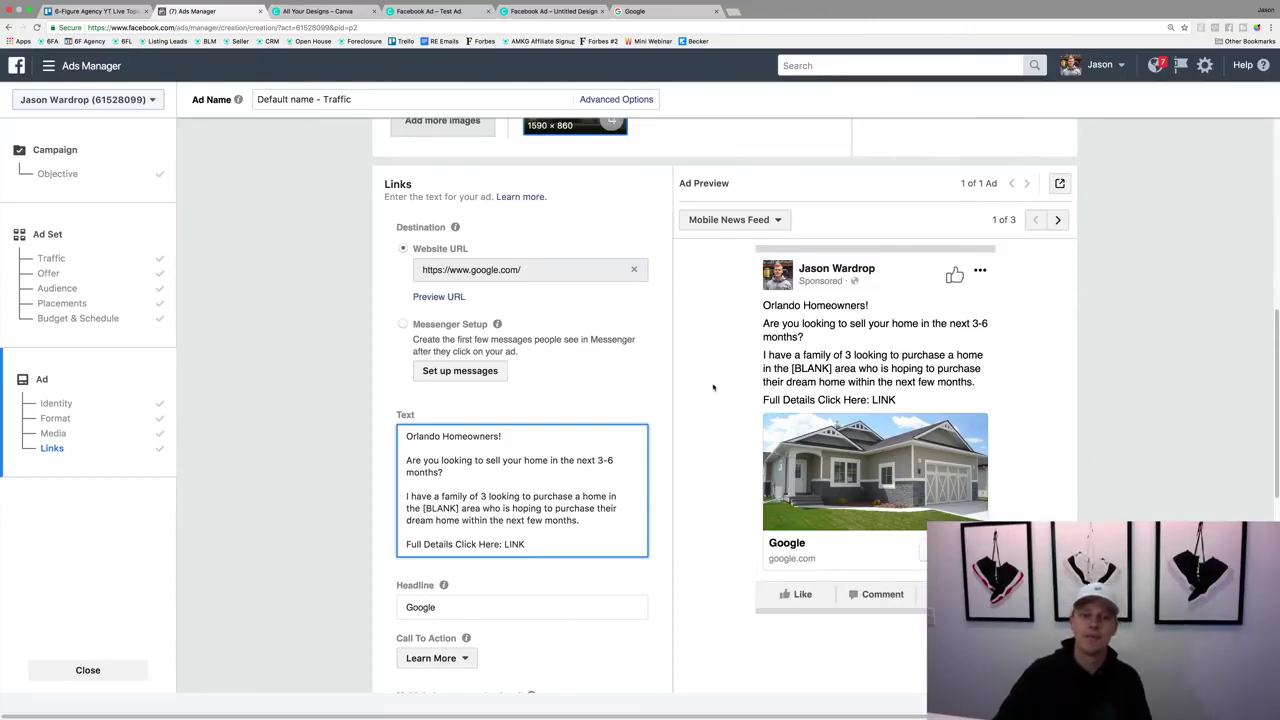
Replace the ad's headline with "Are you looking to sell your home?".
scroll(556, 470, "down", 2)
left_click(509, 518)
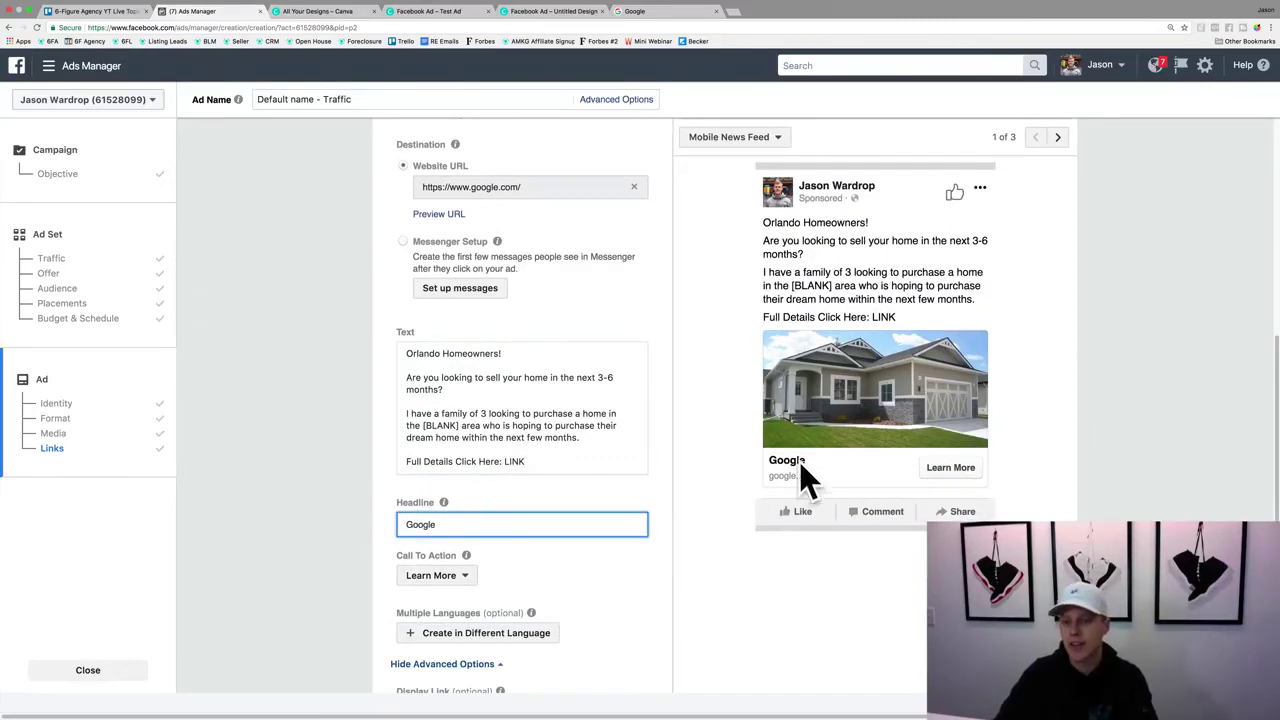
key("super+a")
type("Are")
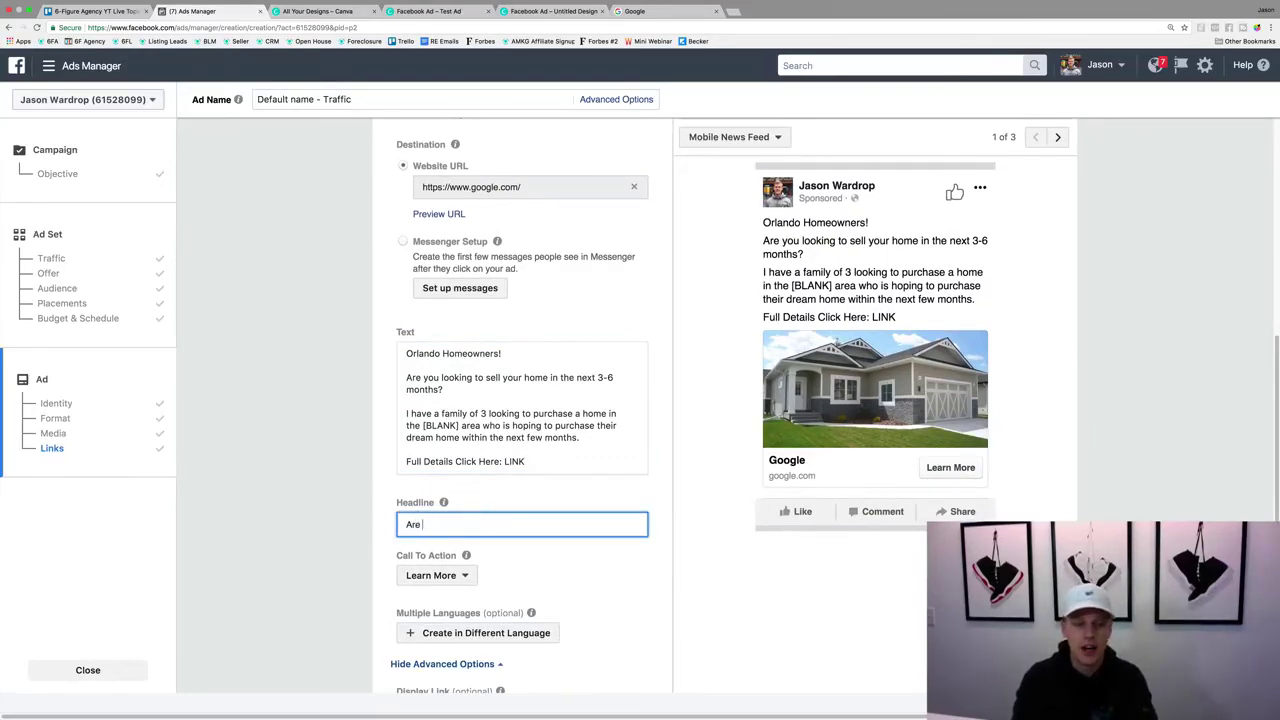
type(" you look")
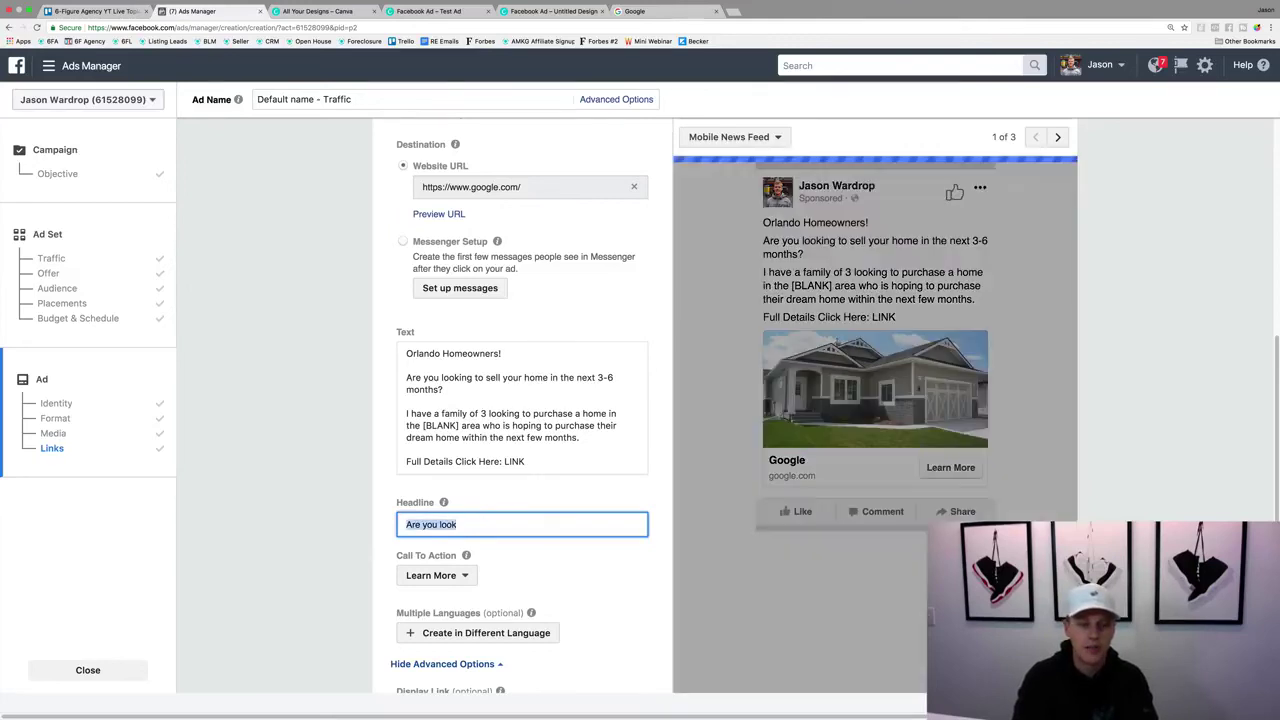
type("ing to ")
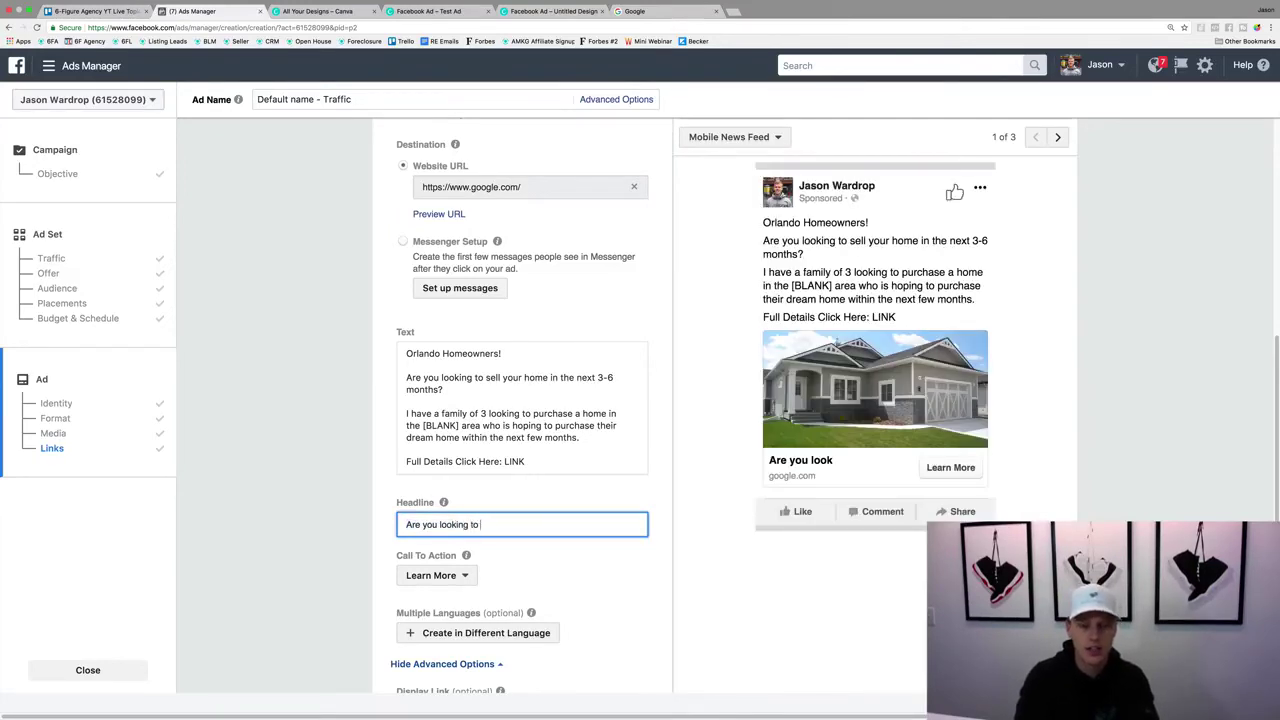
type("sell your home?")
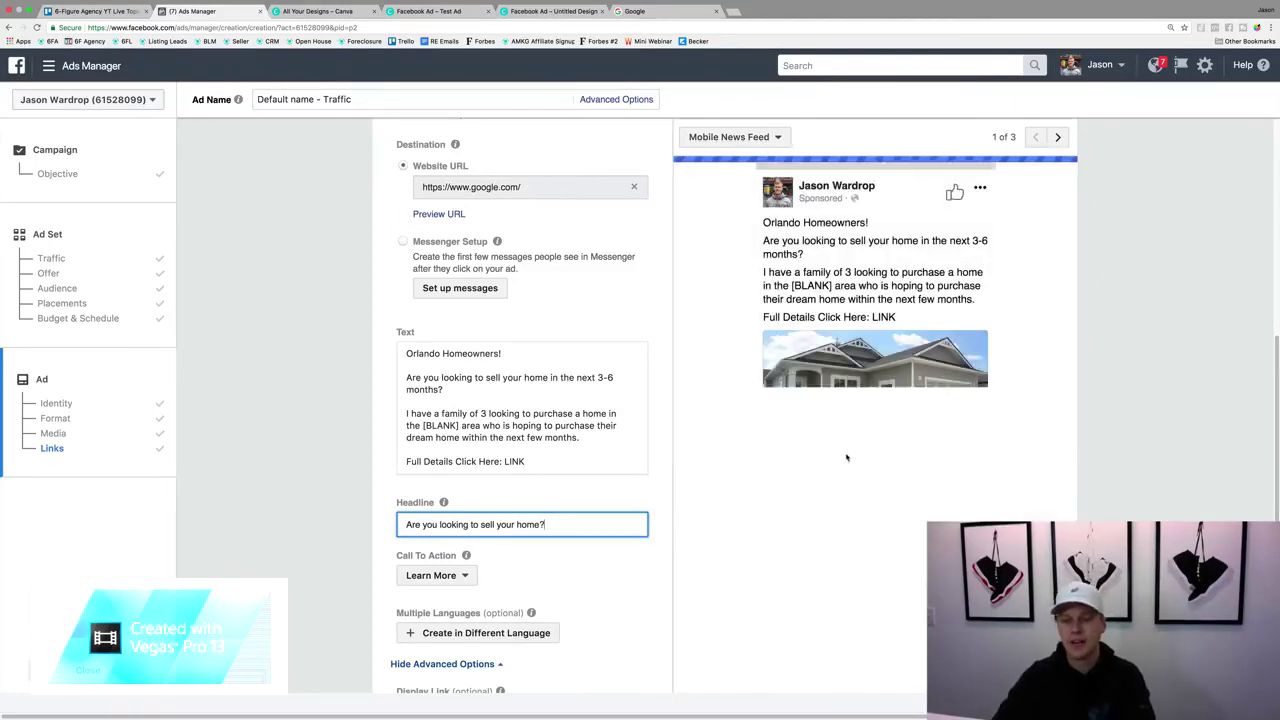
Set the ad's call to action to No Button.
scroll(499, 563, "down", 2)
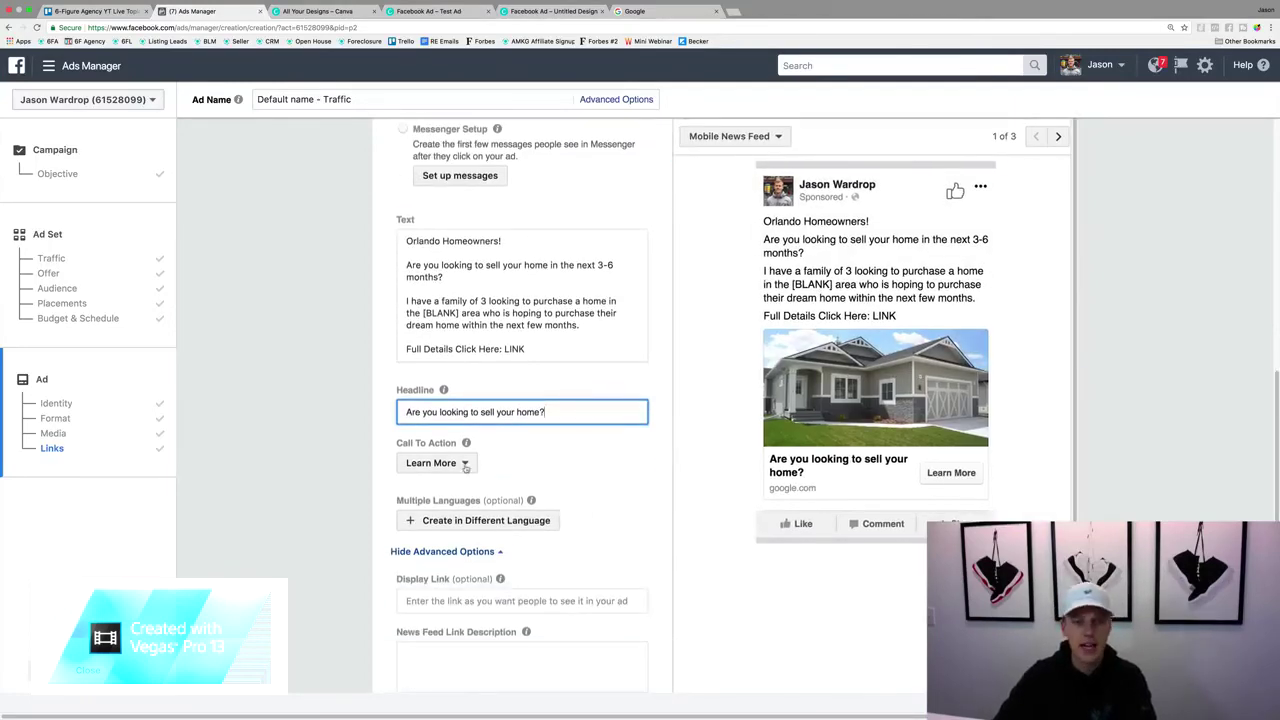
left_click(450, 463)
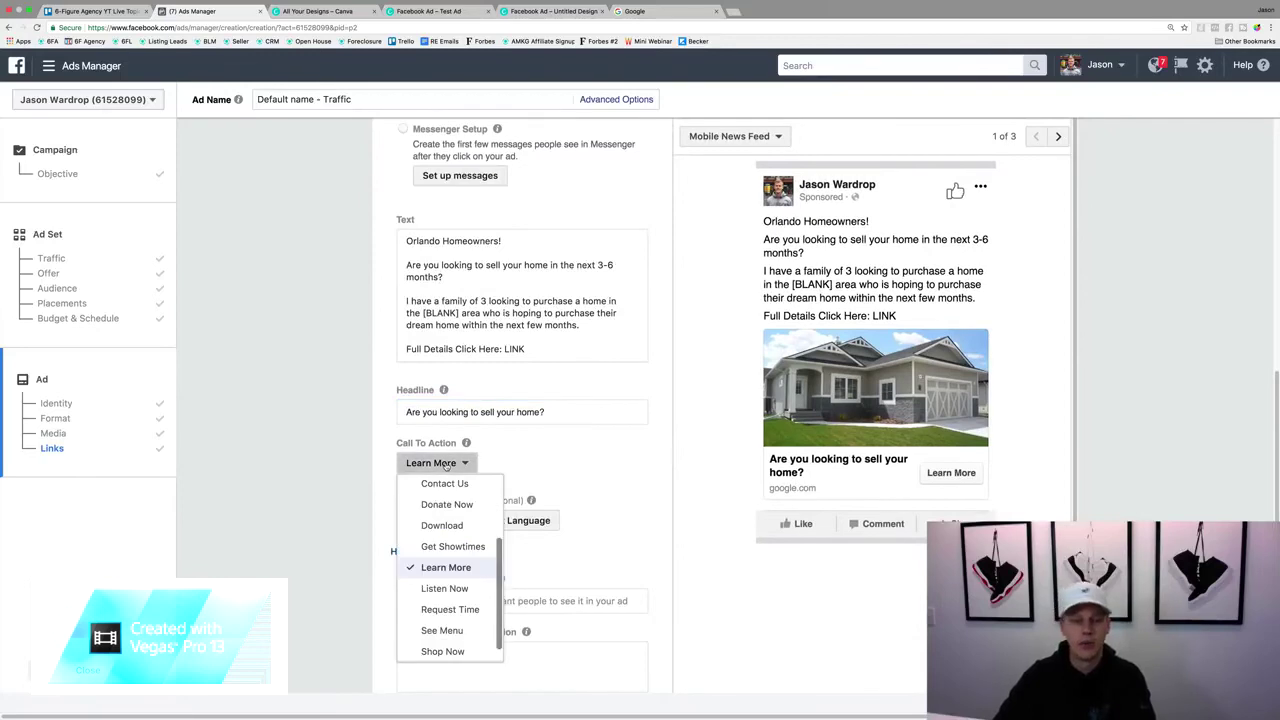
scroll(450, 503, "up", 3)
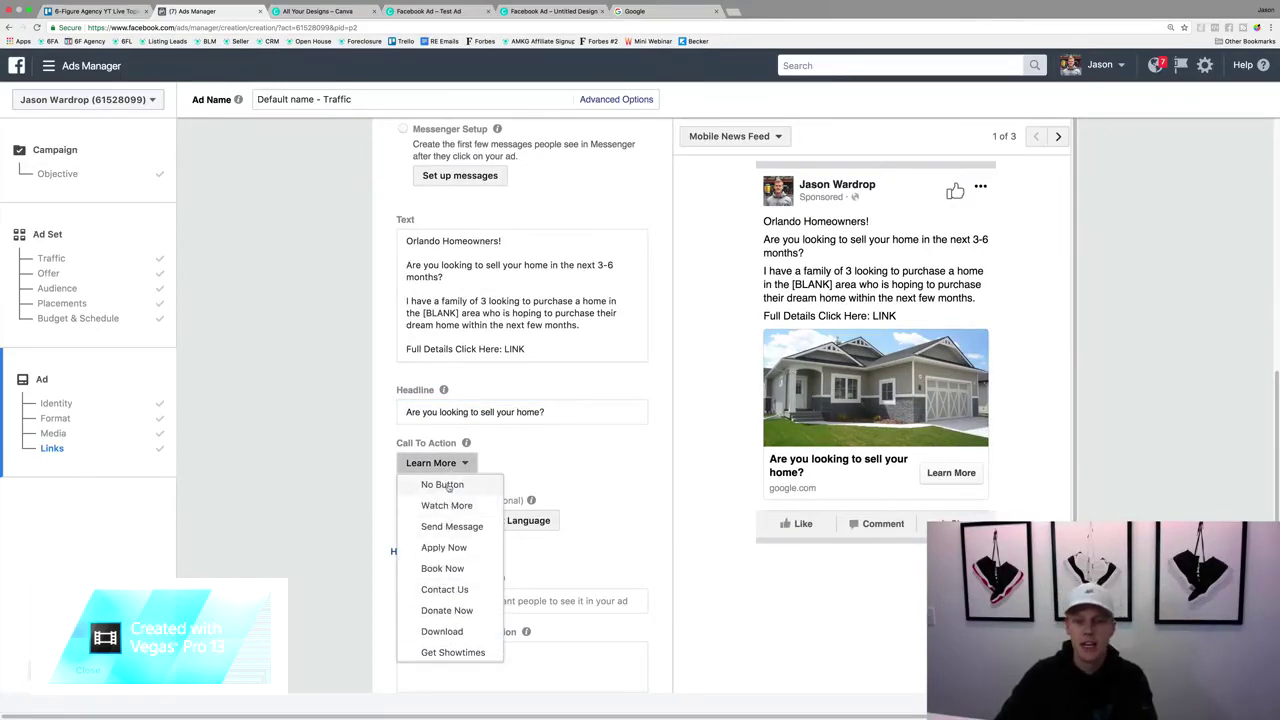
left_click(447, 485)
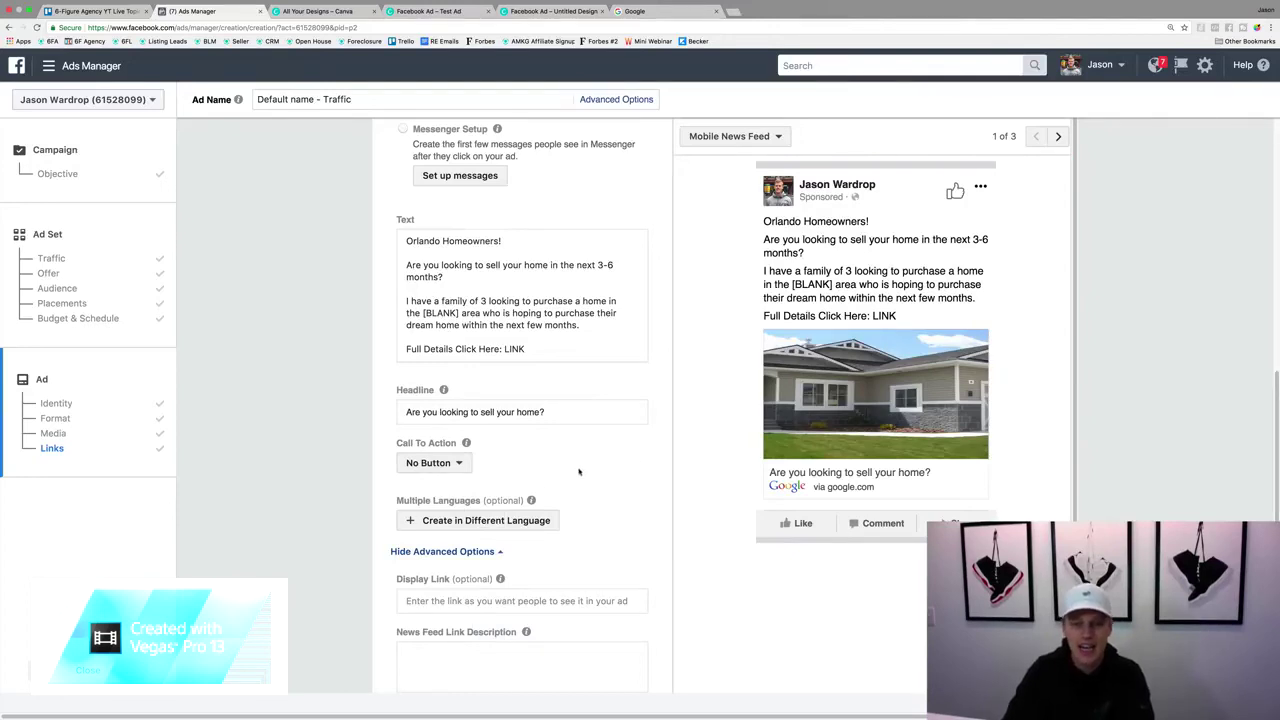
Look through the available call-to-action options and set the ad's call to action to Learn More.
left_click(430, 463)
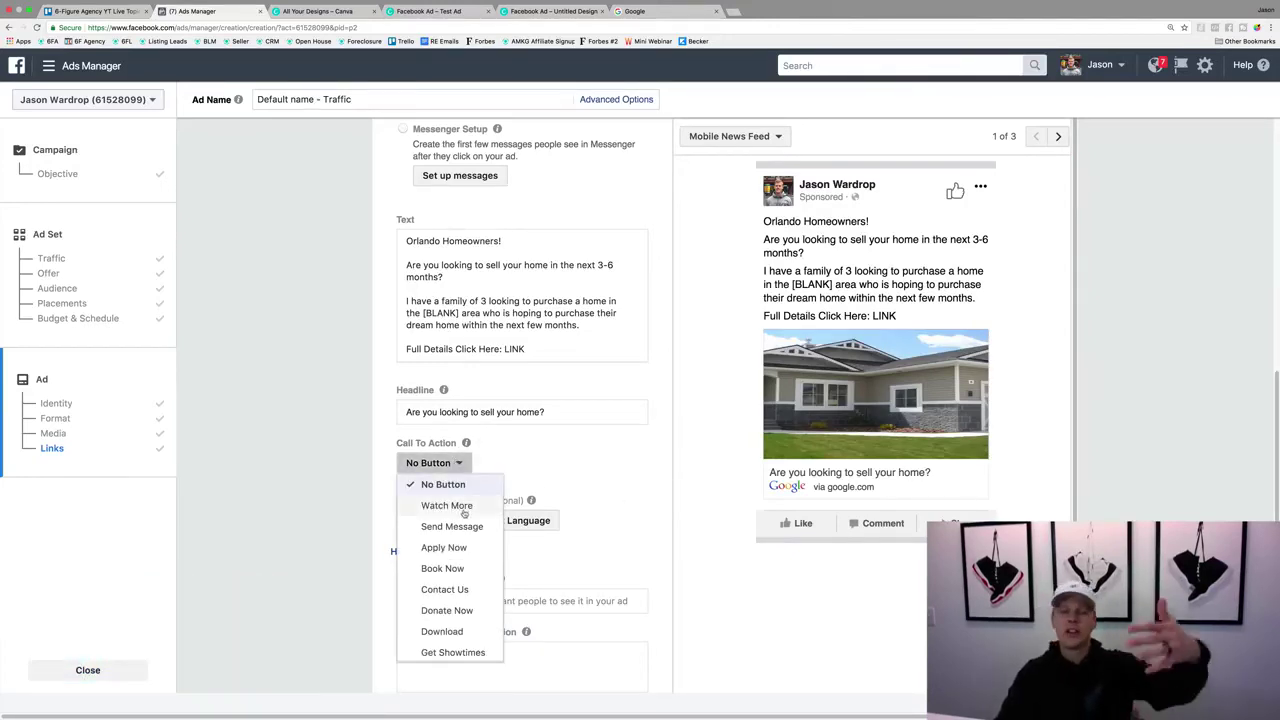
scroll(464, 514, "down", 1)
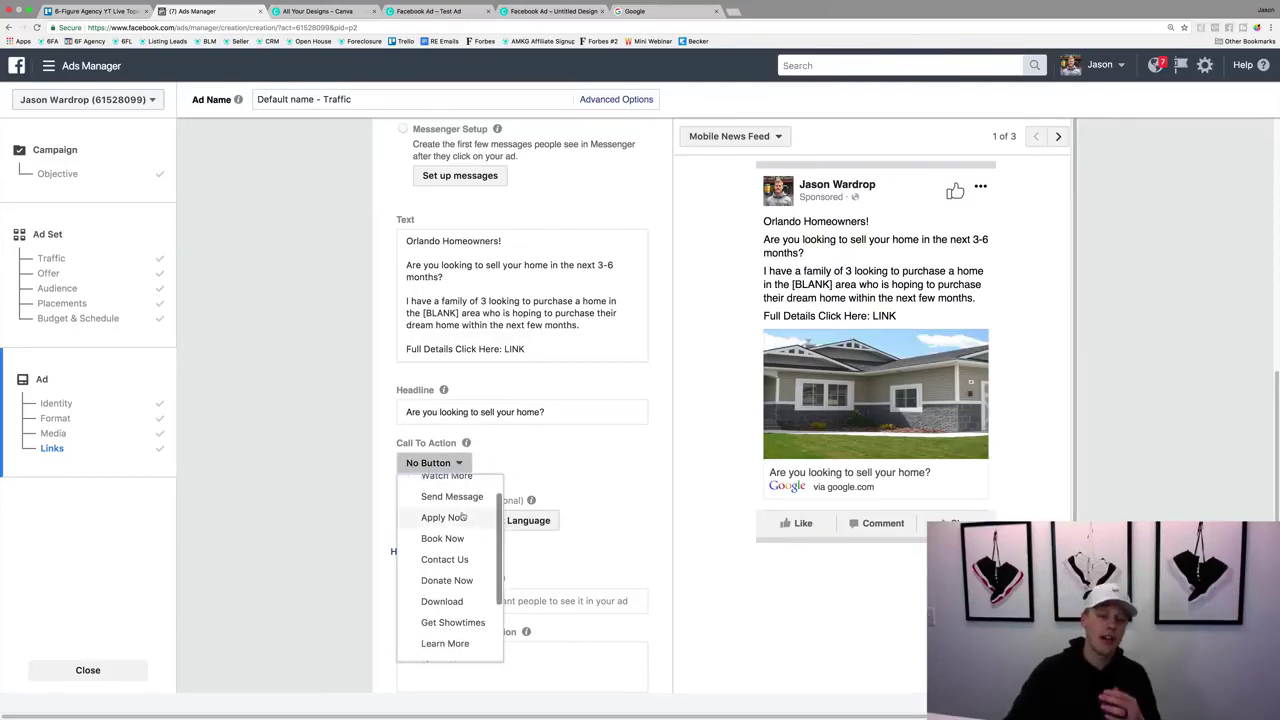
scroll(466, 520, "down", 2)
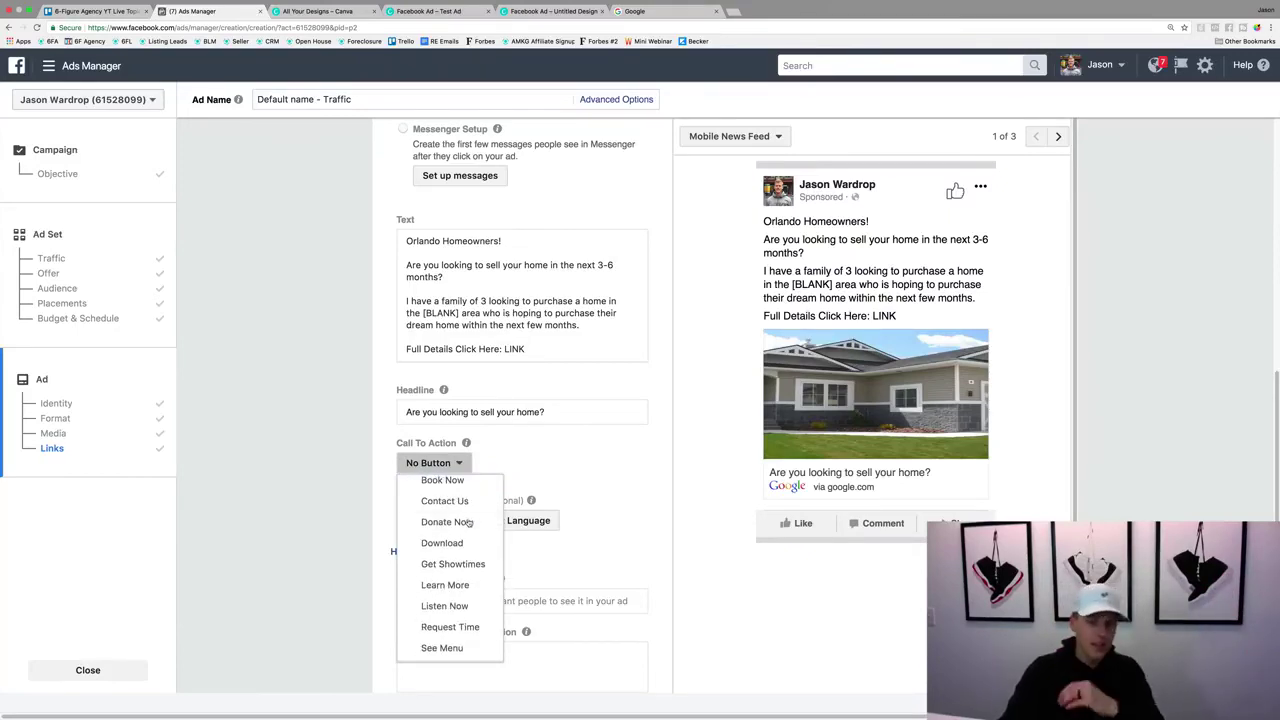
scroll(467, 522, "down", 1)
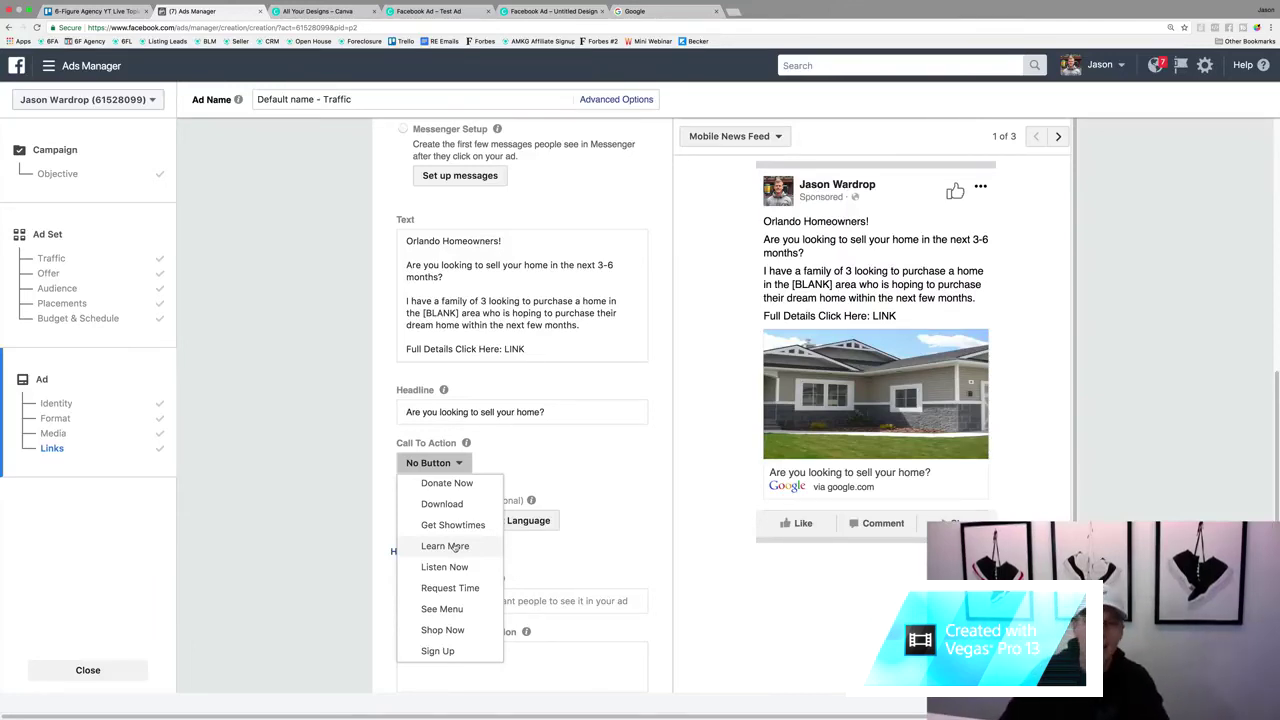
left_click(440, 463)
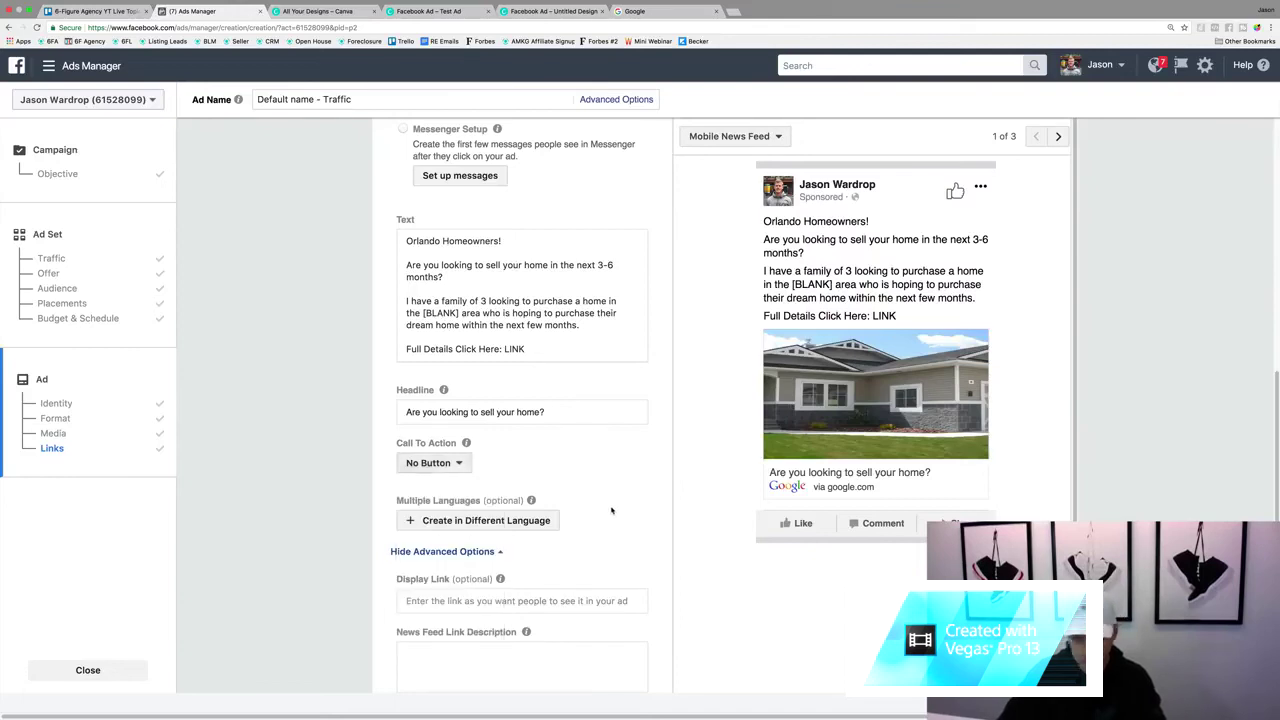
left_click(451, 466)
scroll(460, 612, "down", 3)
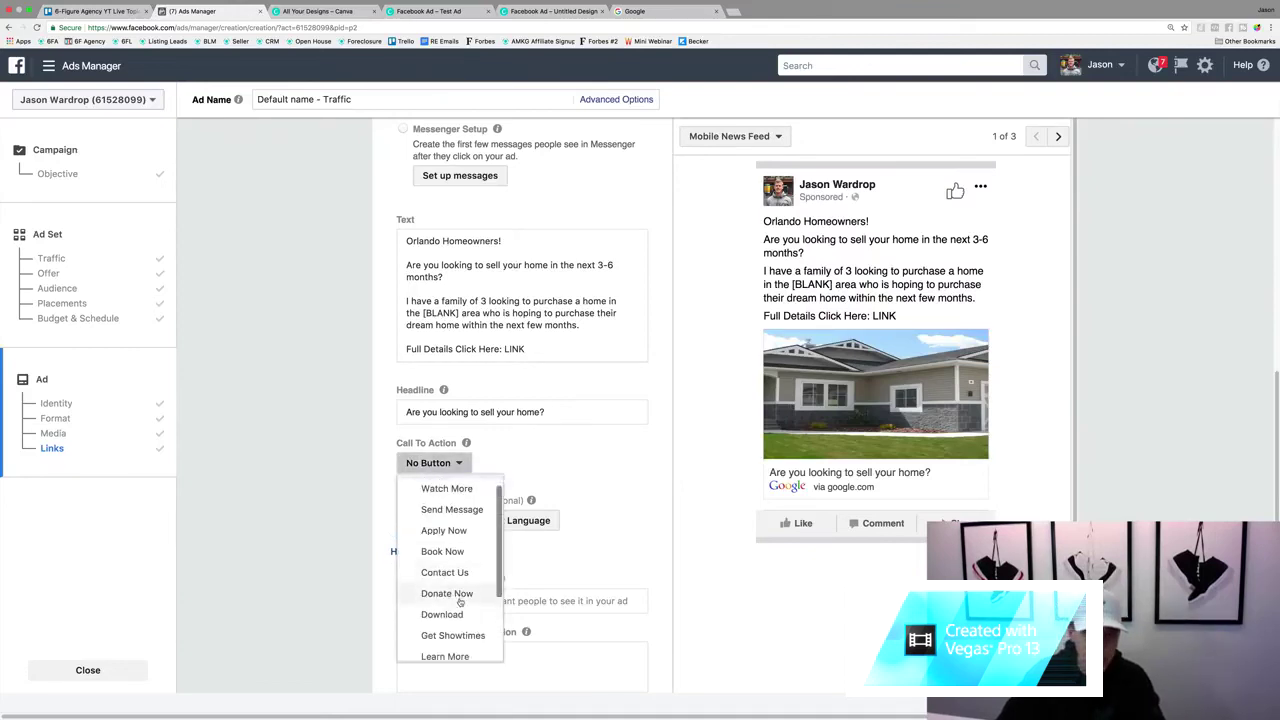
left_click(445, 607)
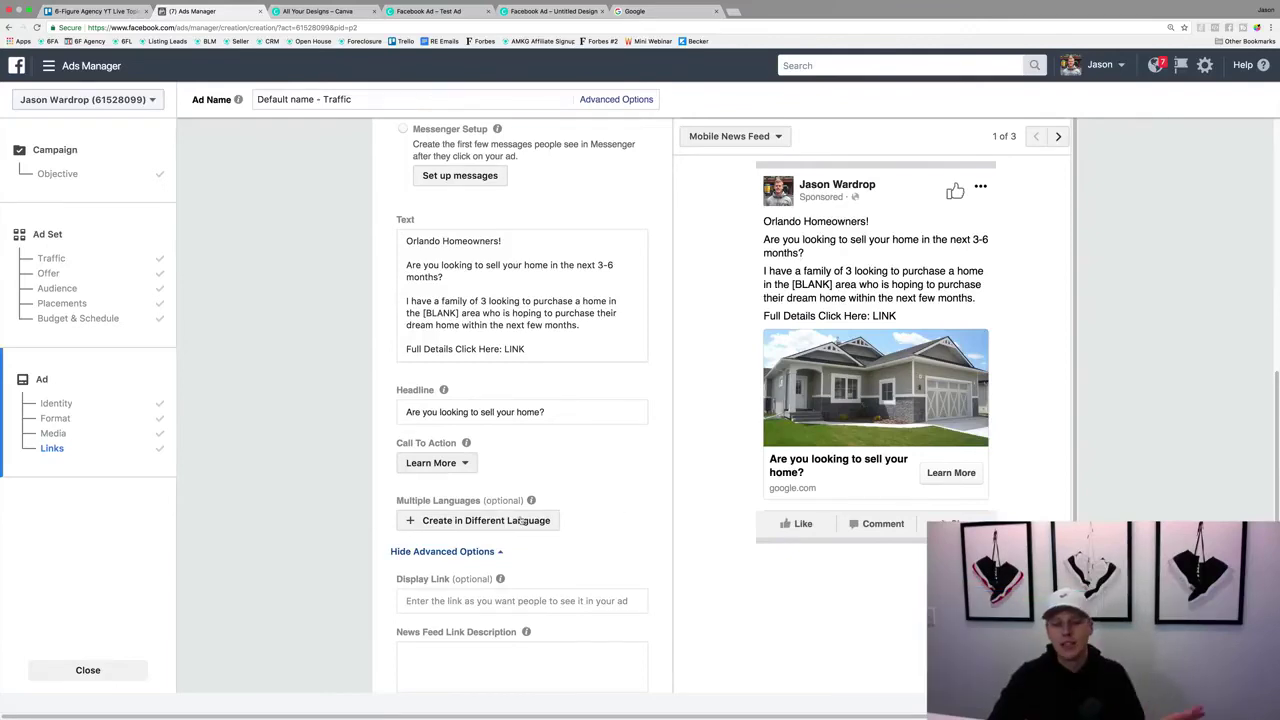
Enter "Test Copy" as the ad's News Feed link description.
scroll(612, 513, "down", 2)
left_click(491, 538)
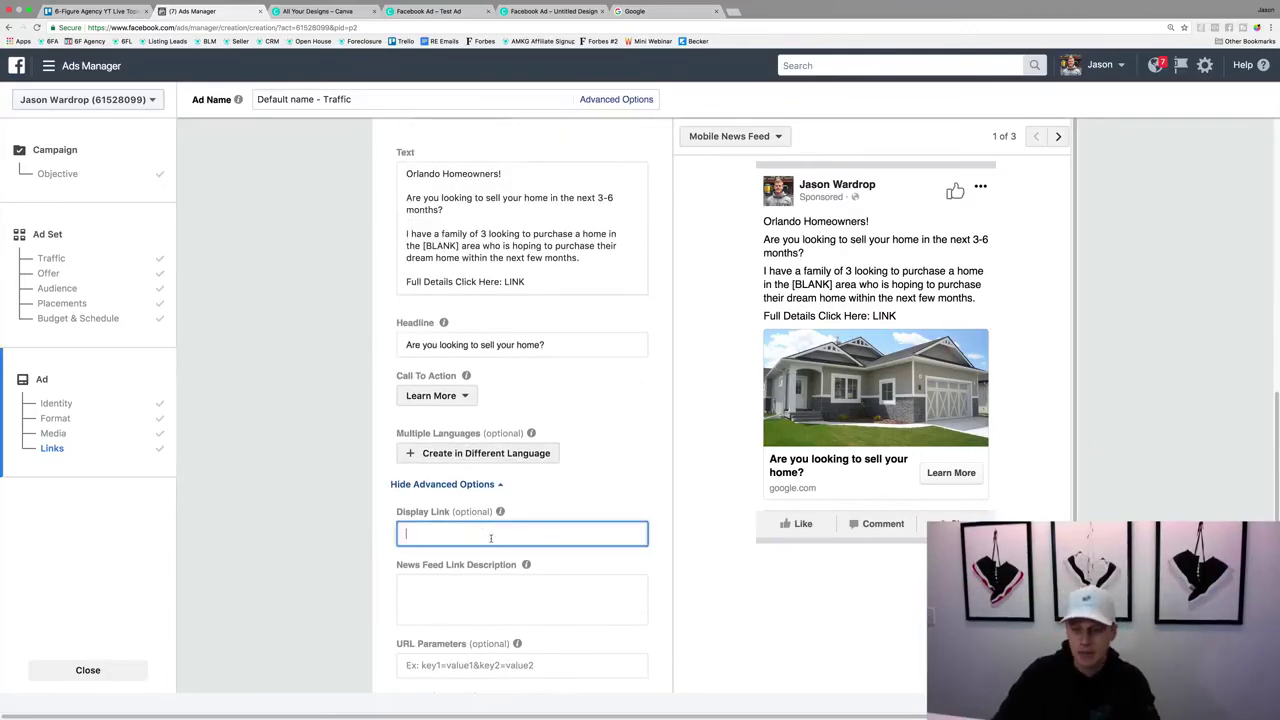
left_click(463, 584)
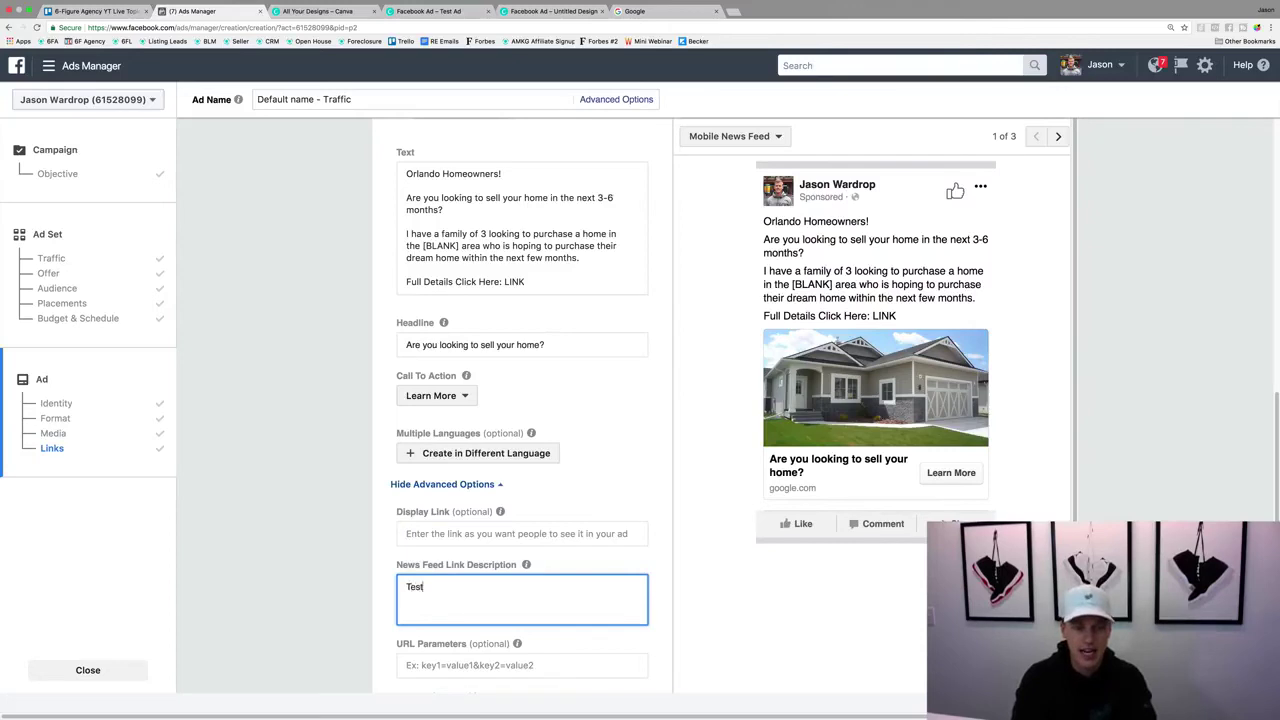
type("Copy")
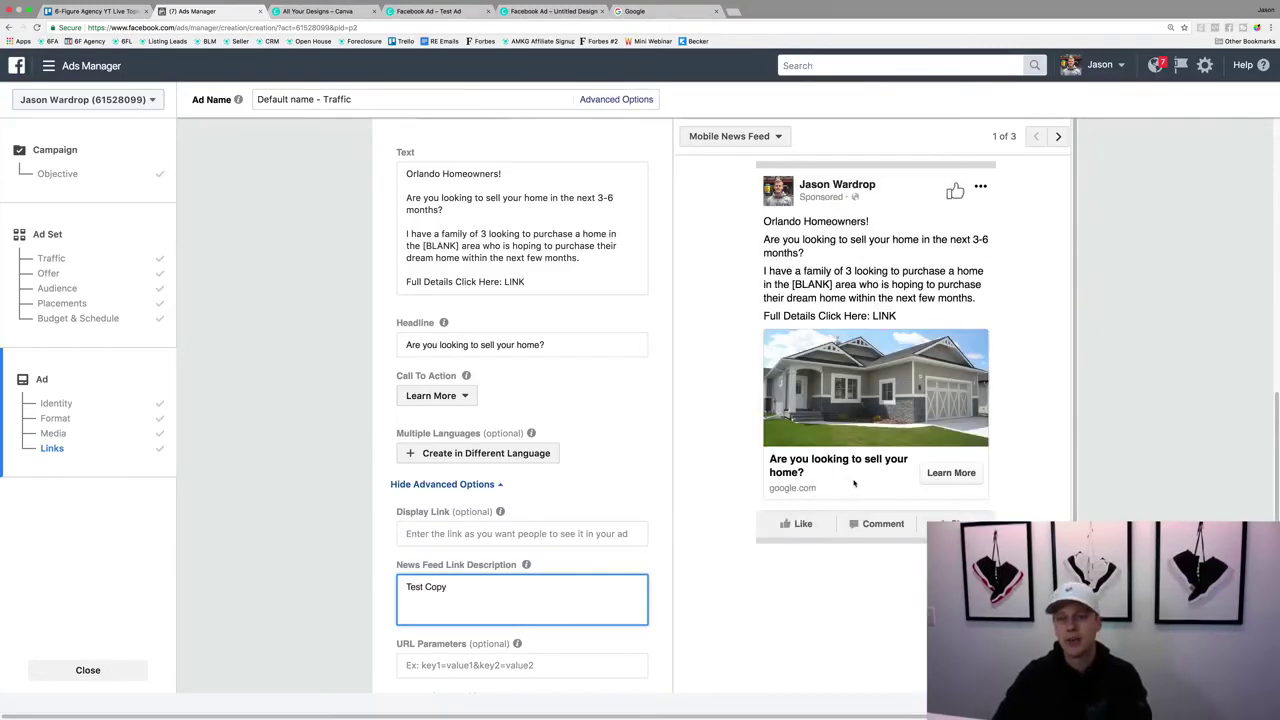
Preview how the ad looks in the Feature Phone and Desktop News Feed placements.
scroll(800, 320, "up", 1)
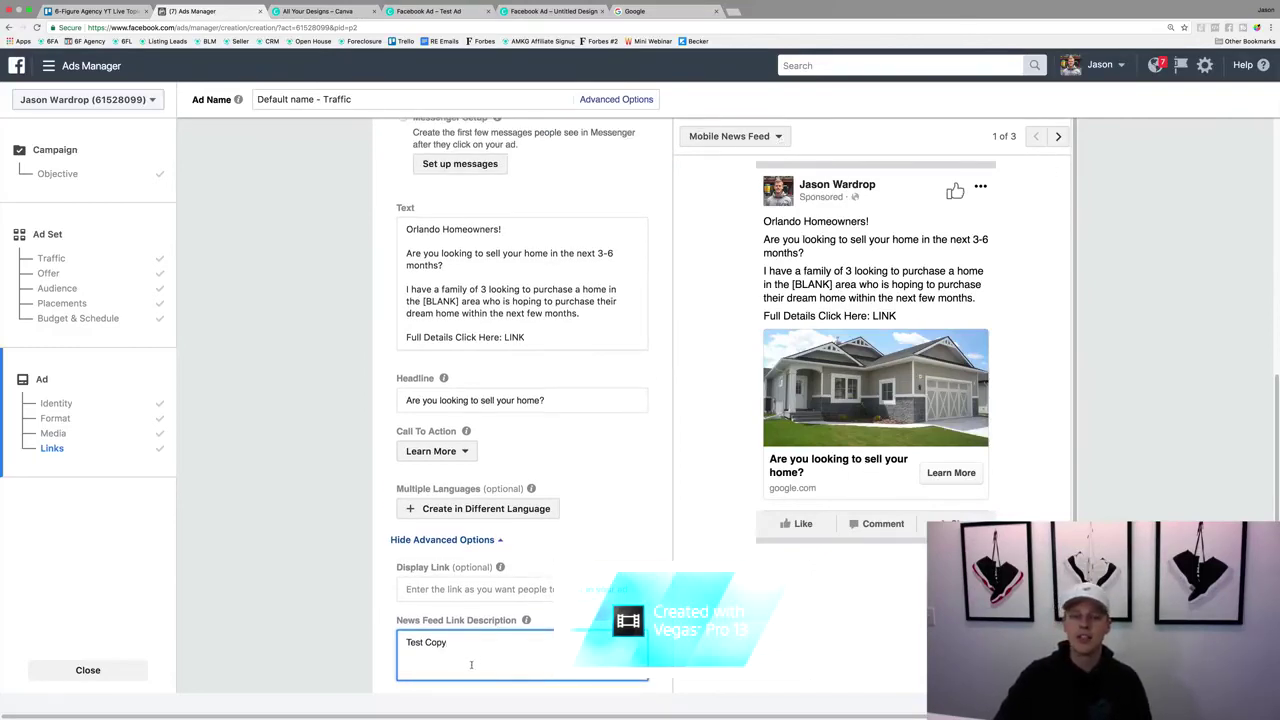
left_click(1058, 138)
left_click(1036, 137)
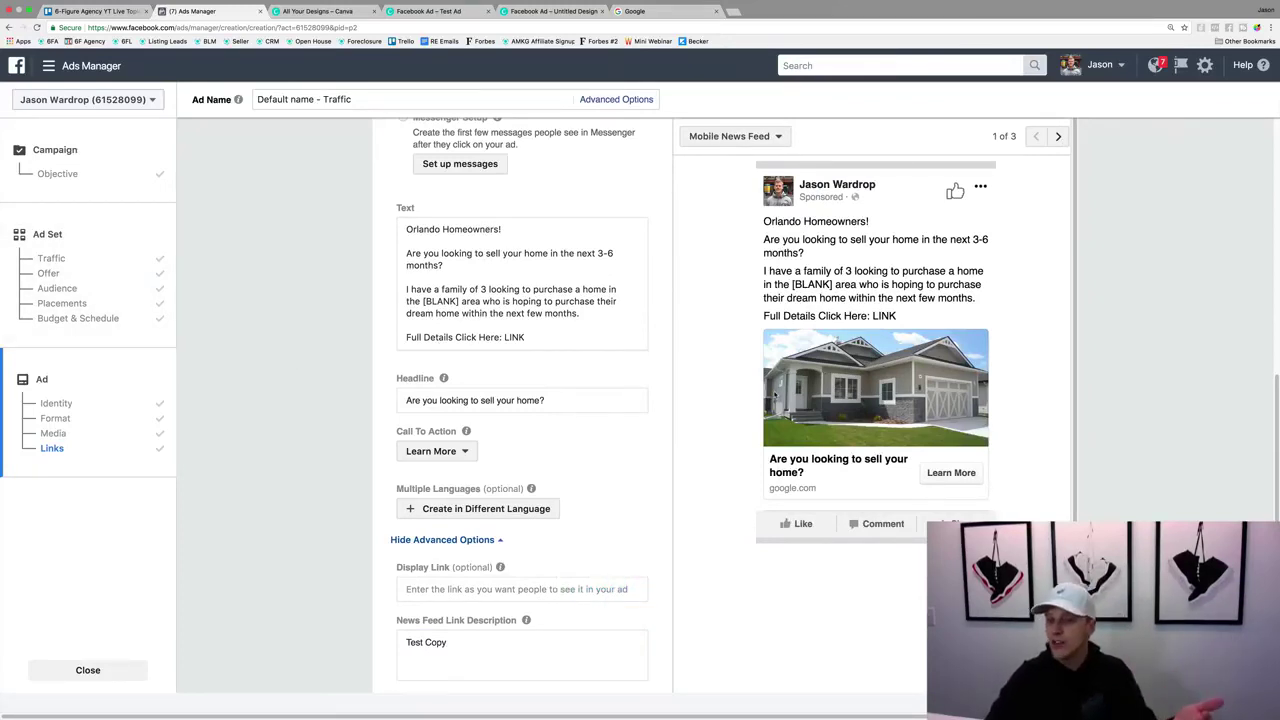
left_click(1056, 137)
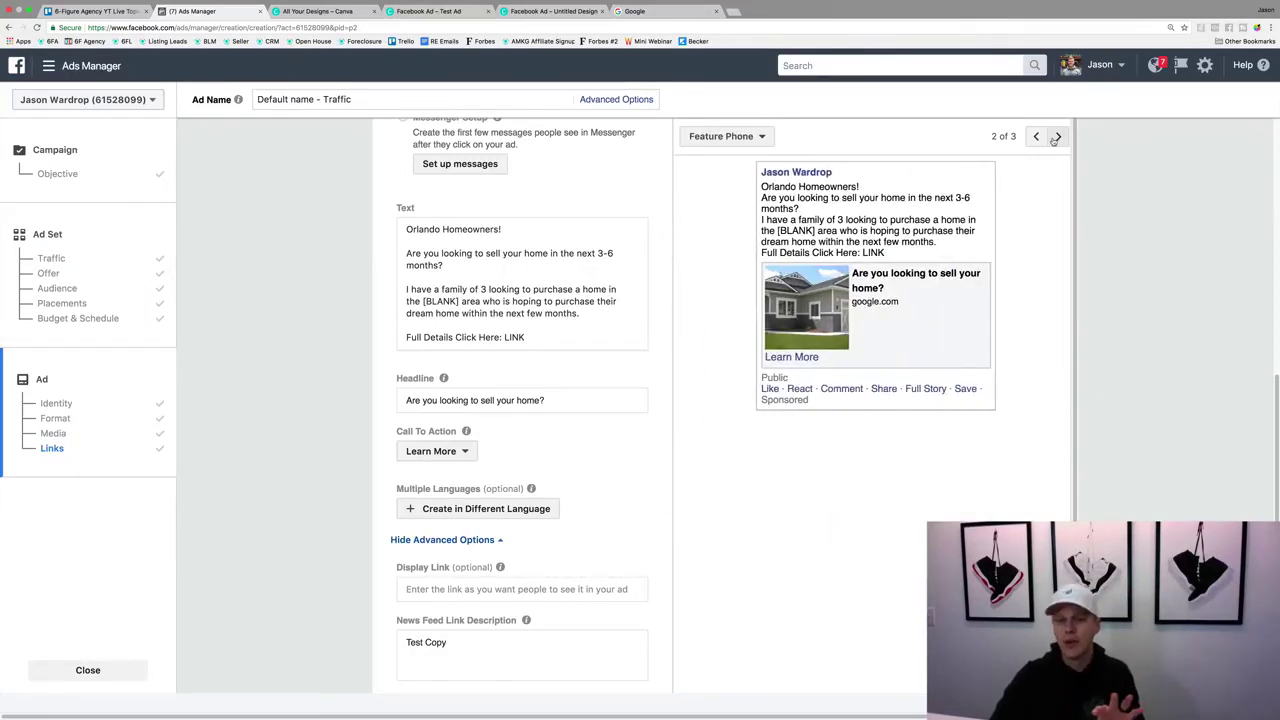
left_click(1056, 137)
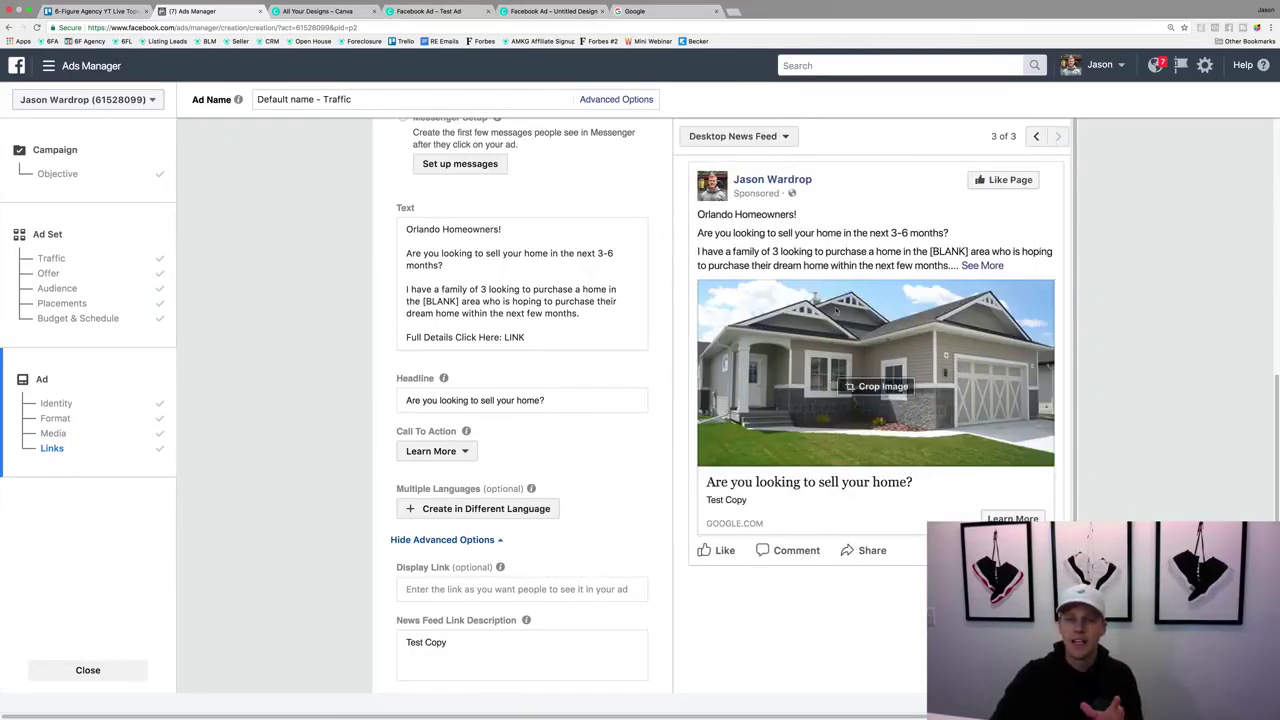
mouse_move(870, 425)
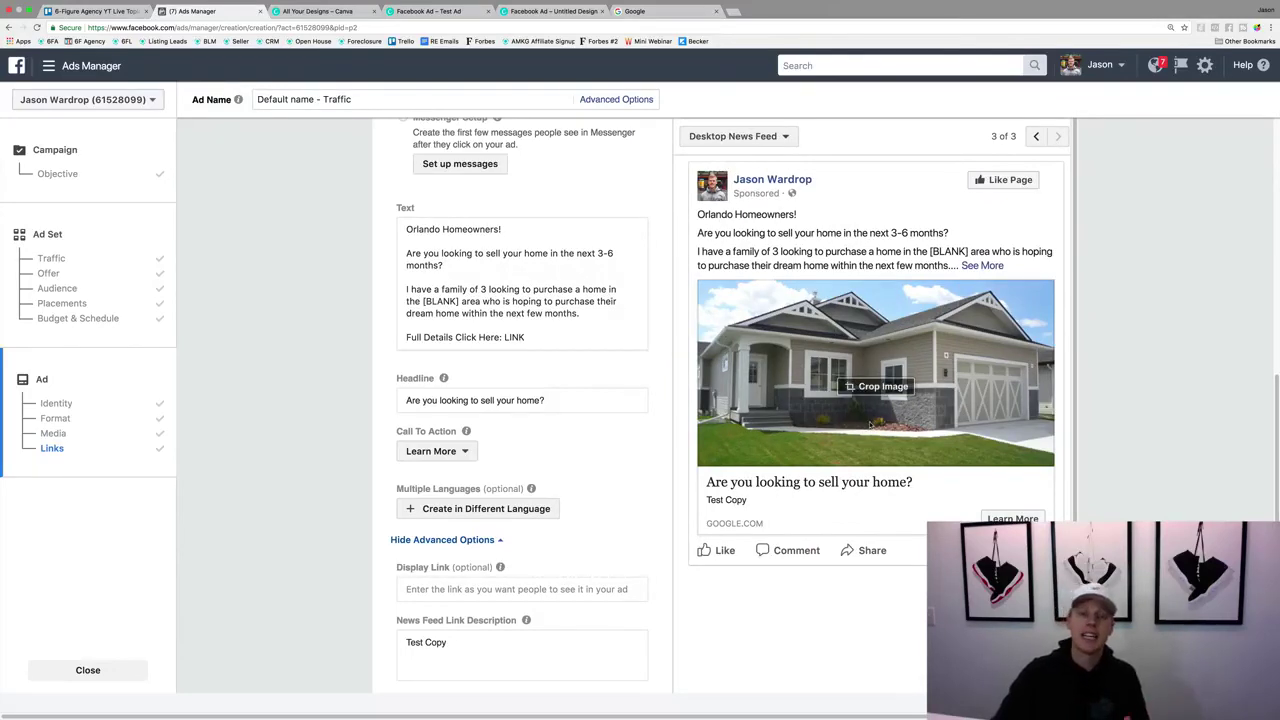
Replace the News Feed link description with "Orlando Homeowners looking to sell in the next 3-6 months. We have a family looking to buy!".
left_click_drag(452, 643, 389, 638)
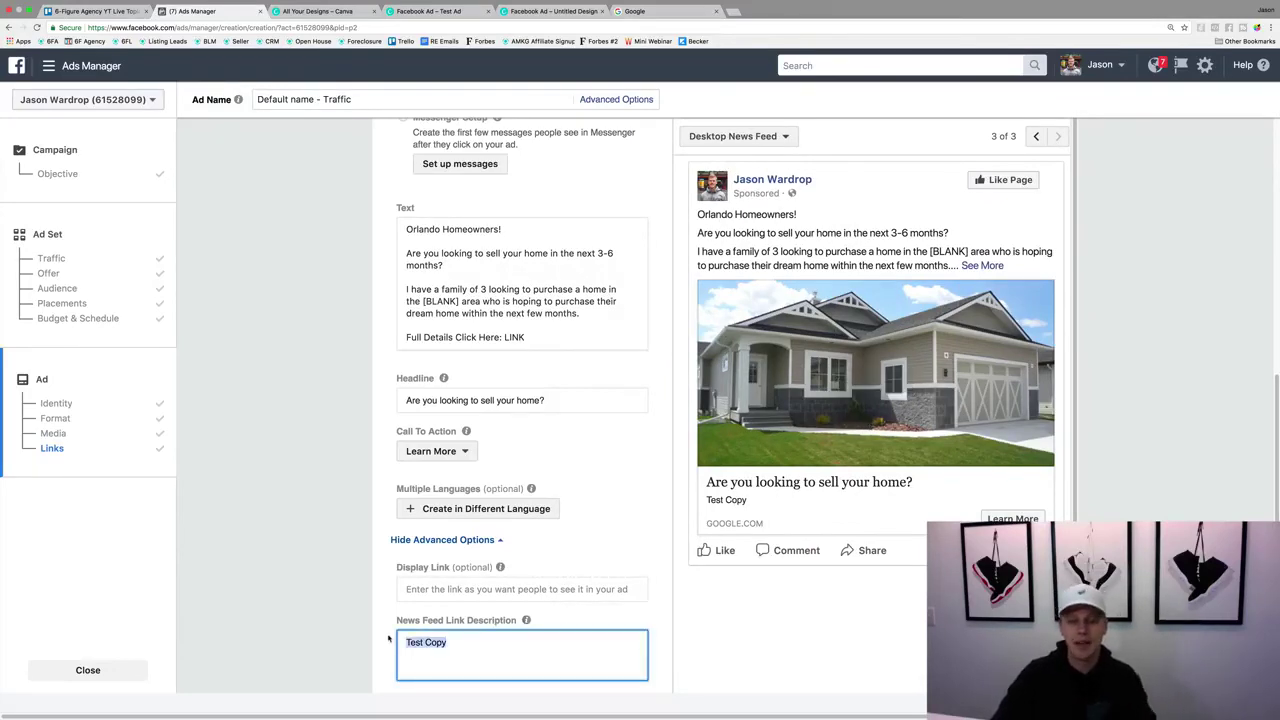
type("Orland")
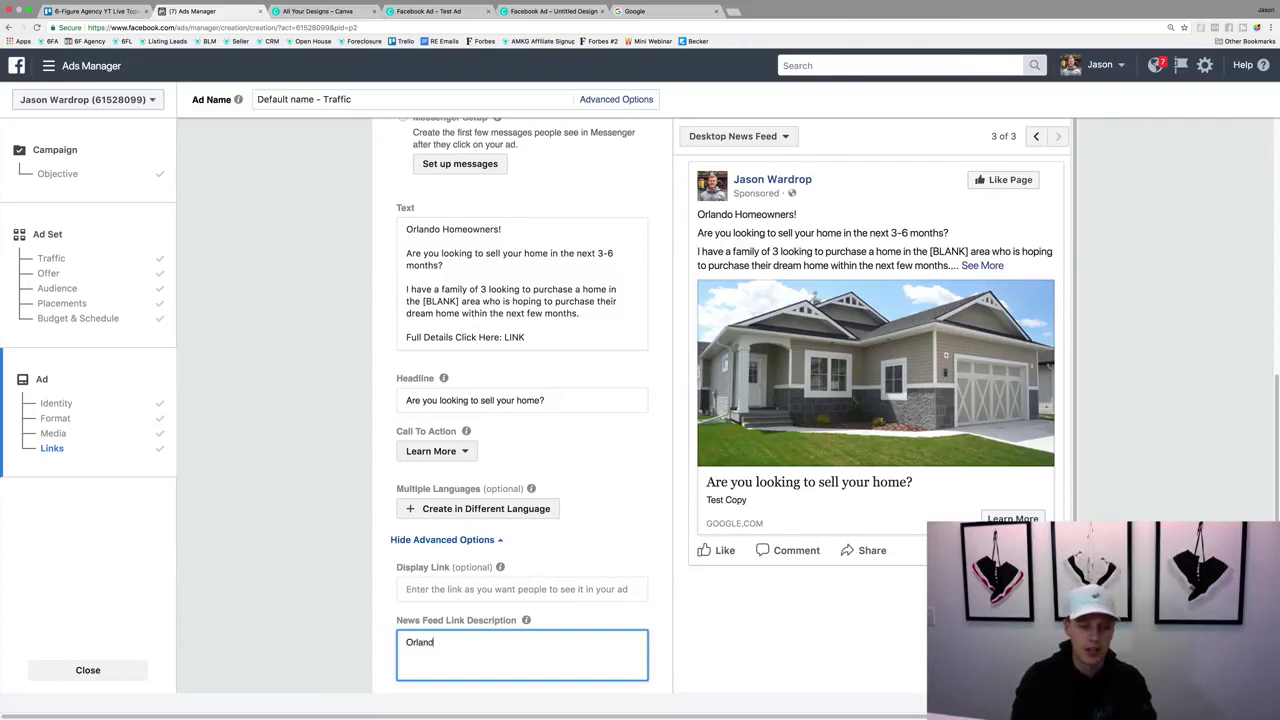
type("o Homeowners ")
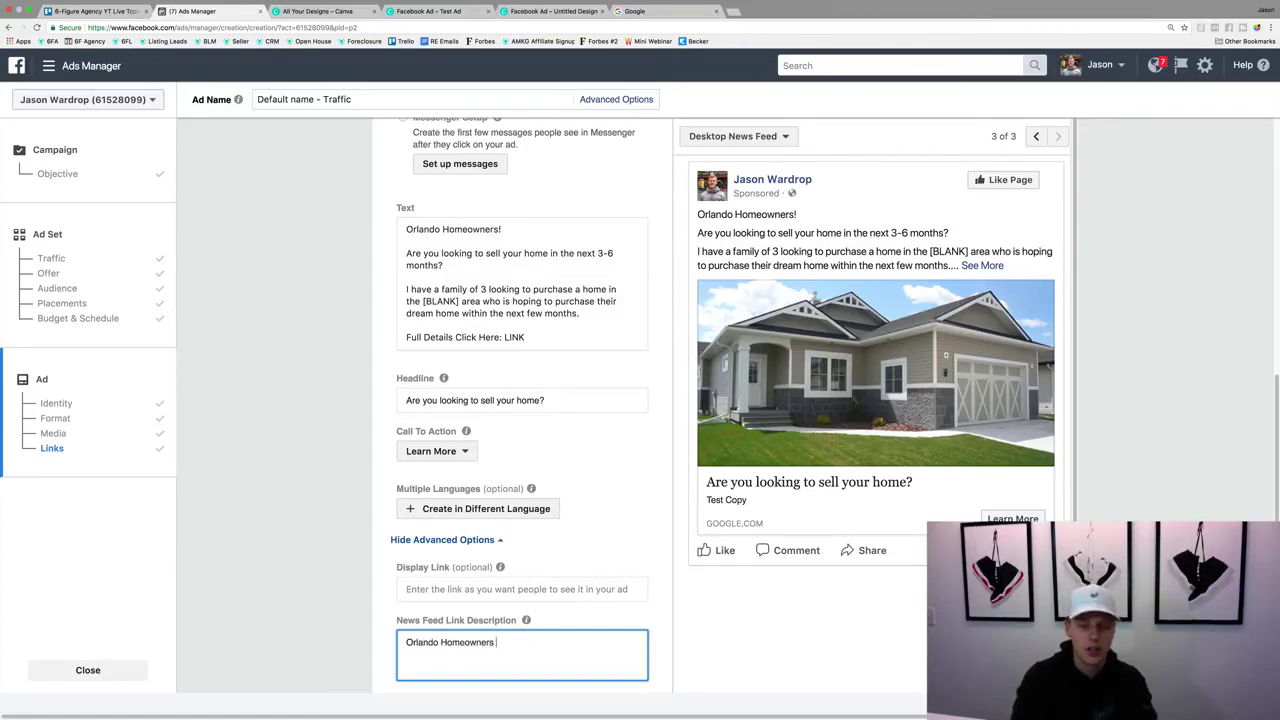
type("looking to sell ")
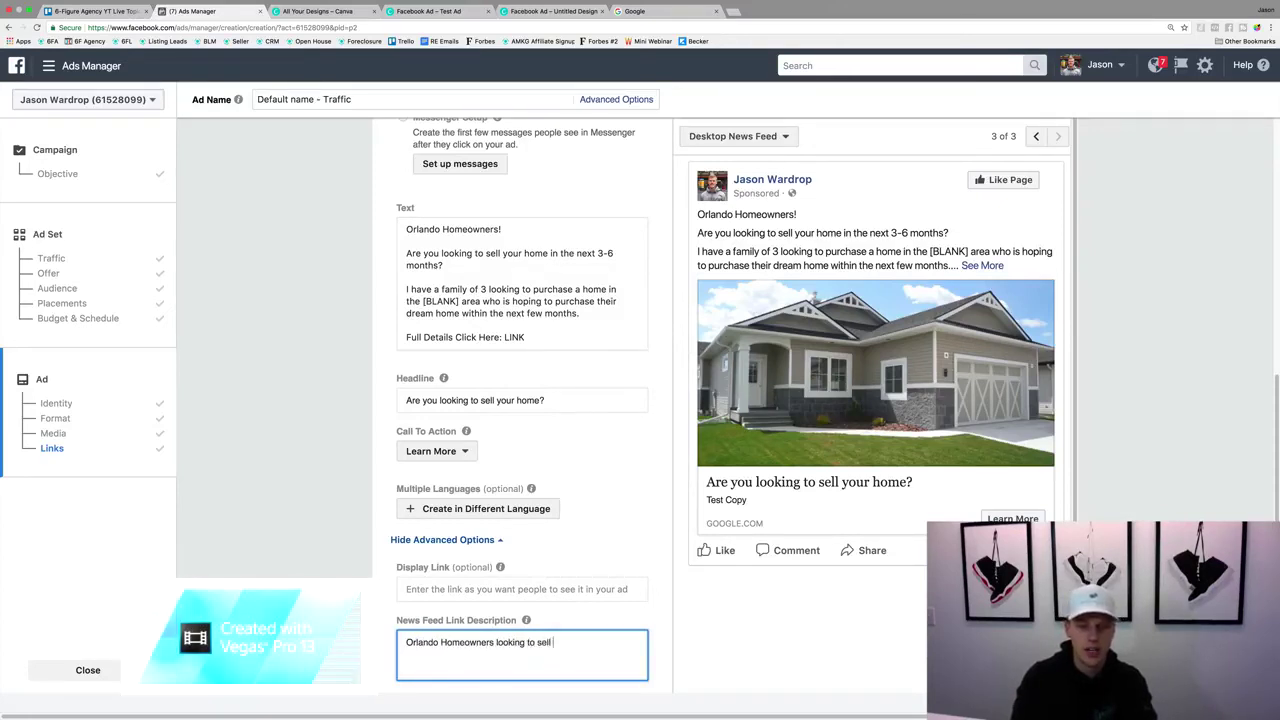
type("in the next")
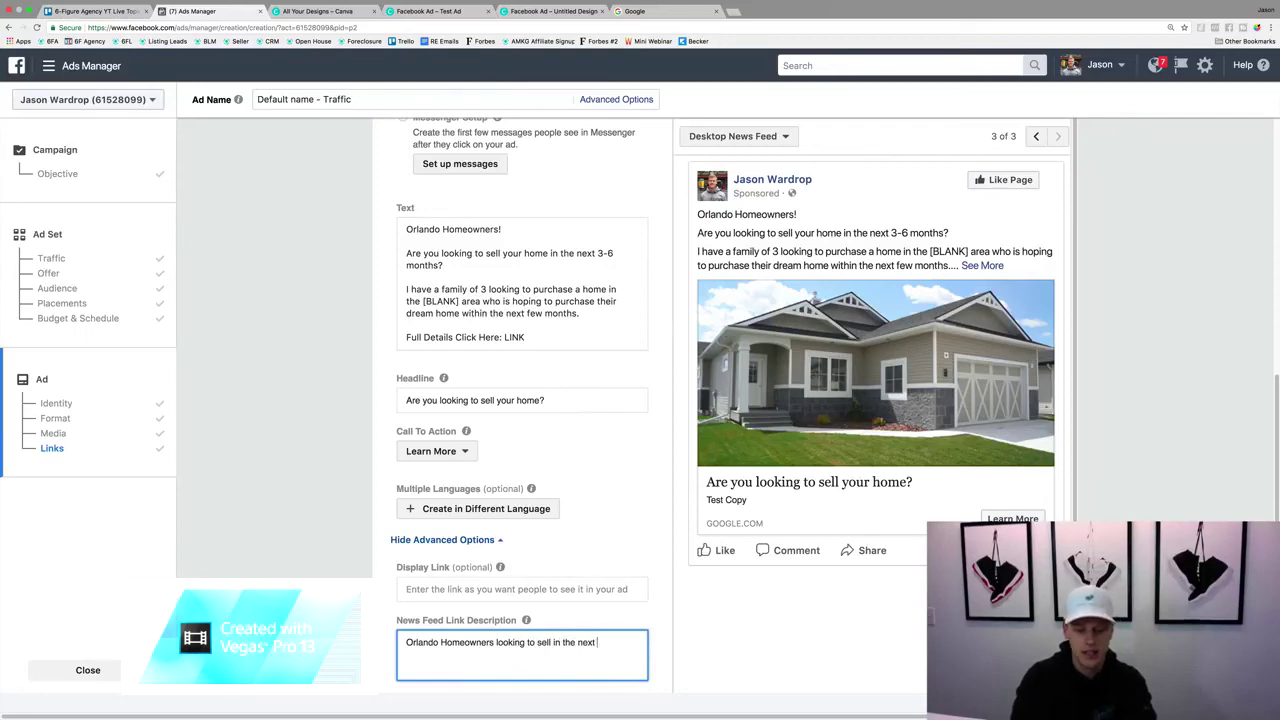
type(" 3-6 months")
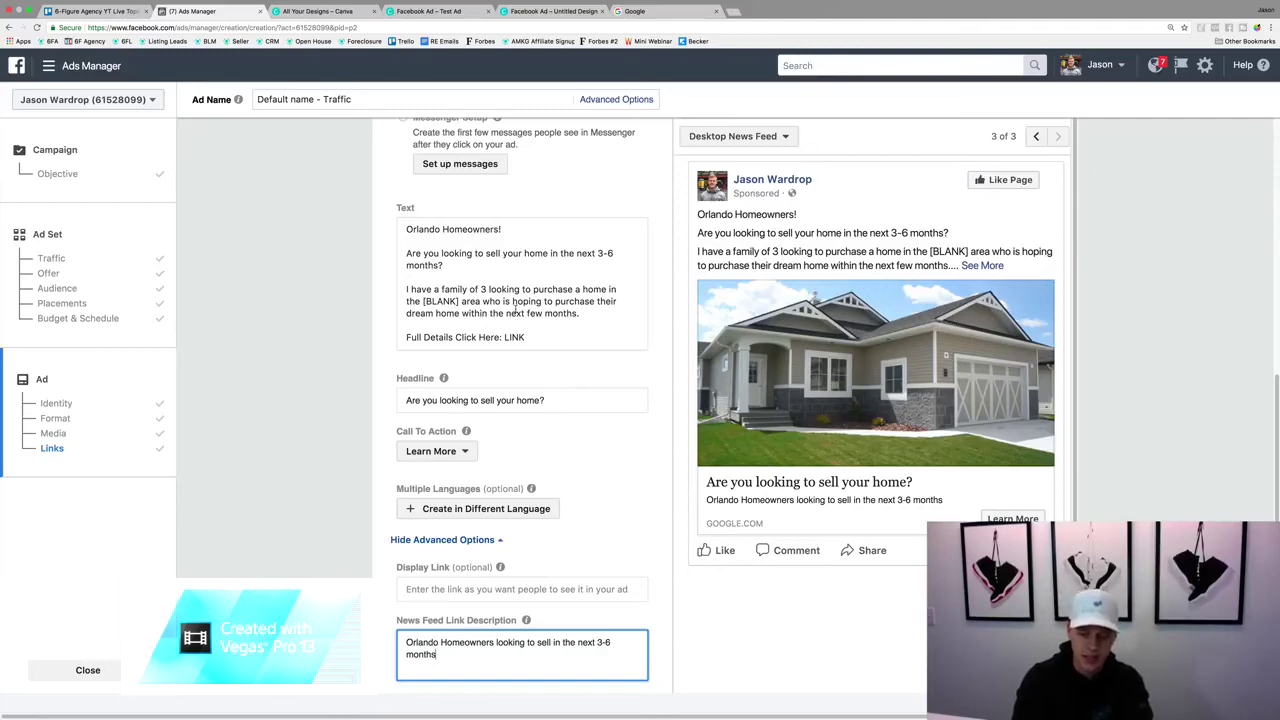
type(". We ha")
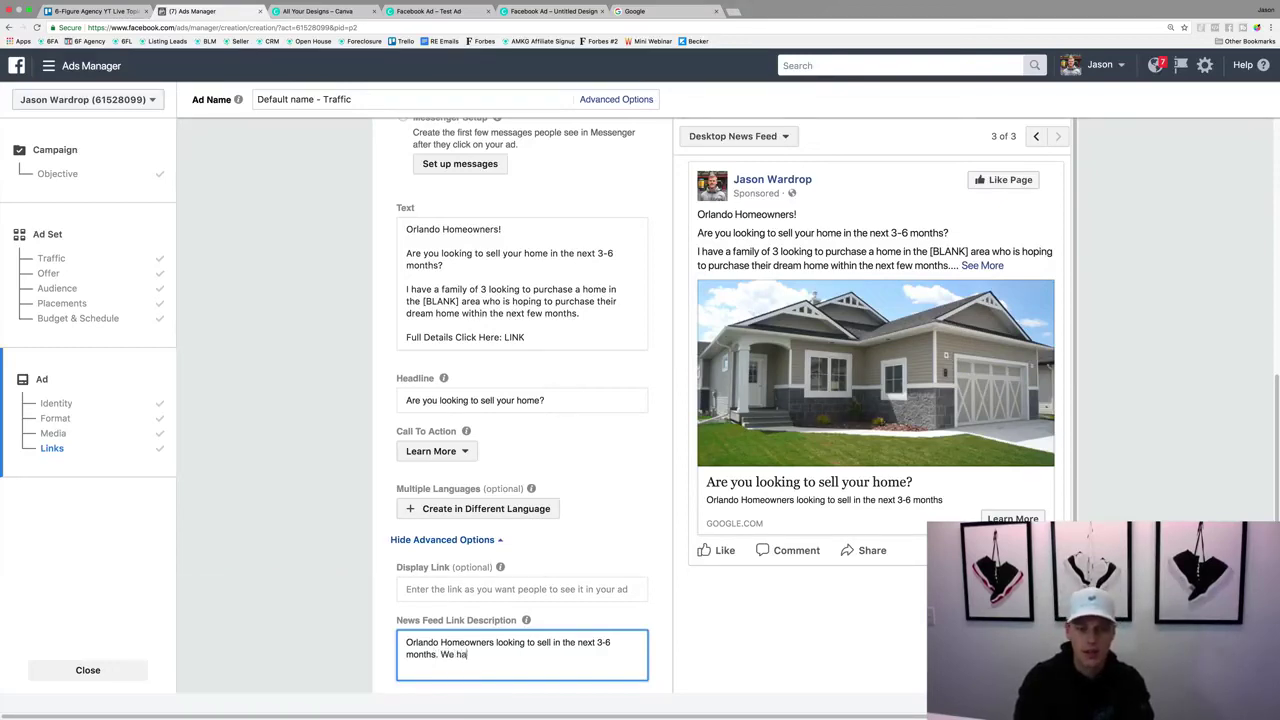
type("ve a family looking to buy!")
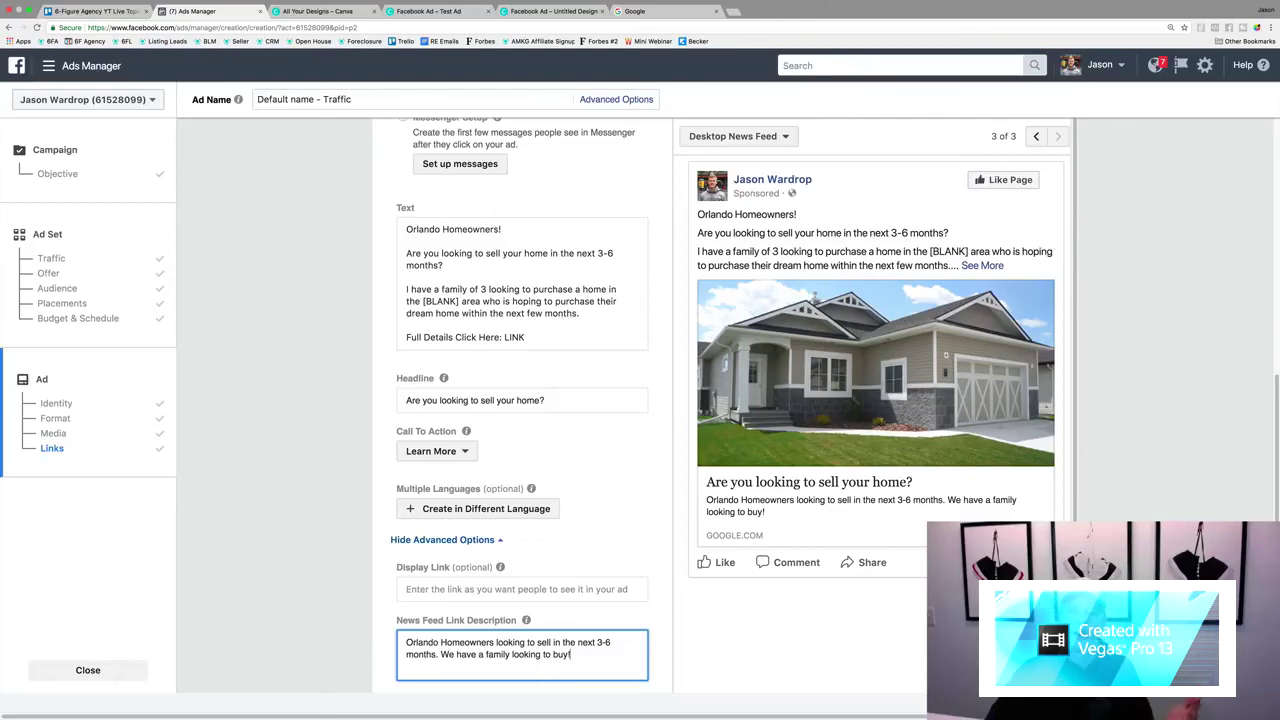
scroll(666, 522, "down", 3)
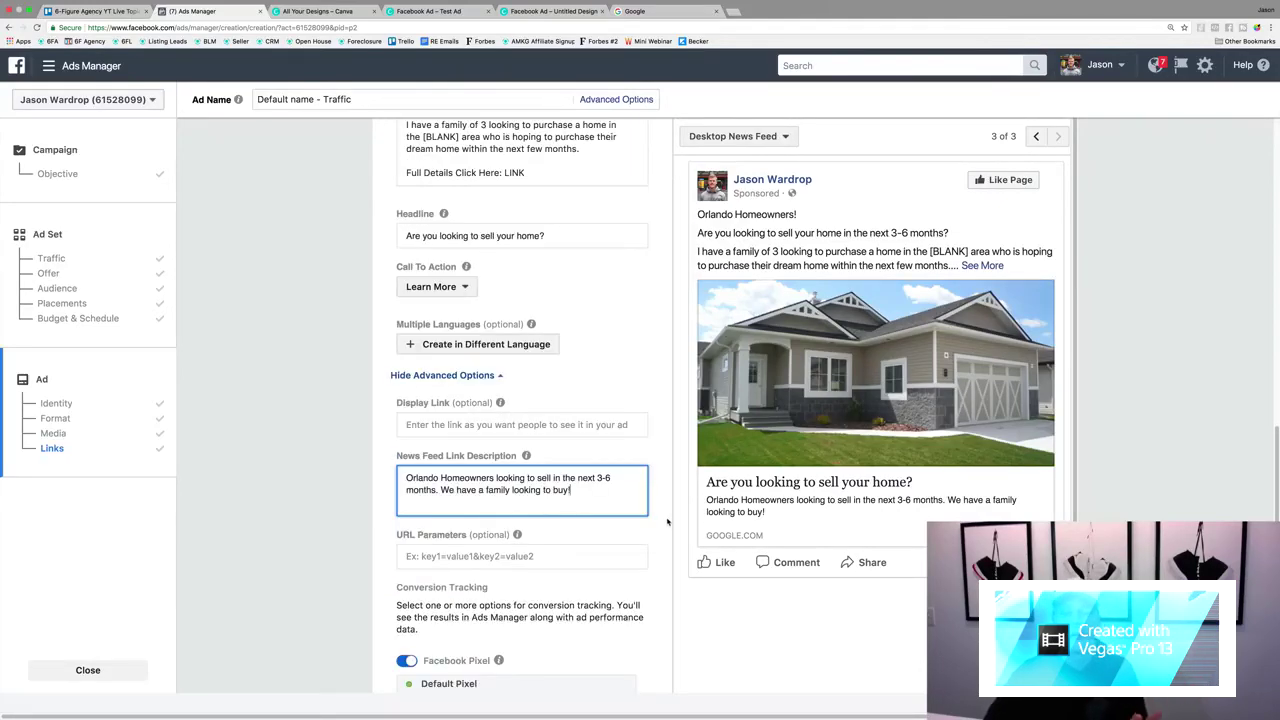
scroll(667, 521, "down", 5)
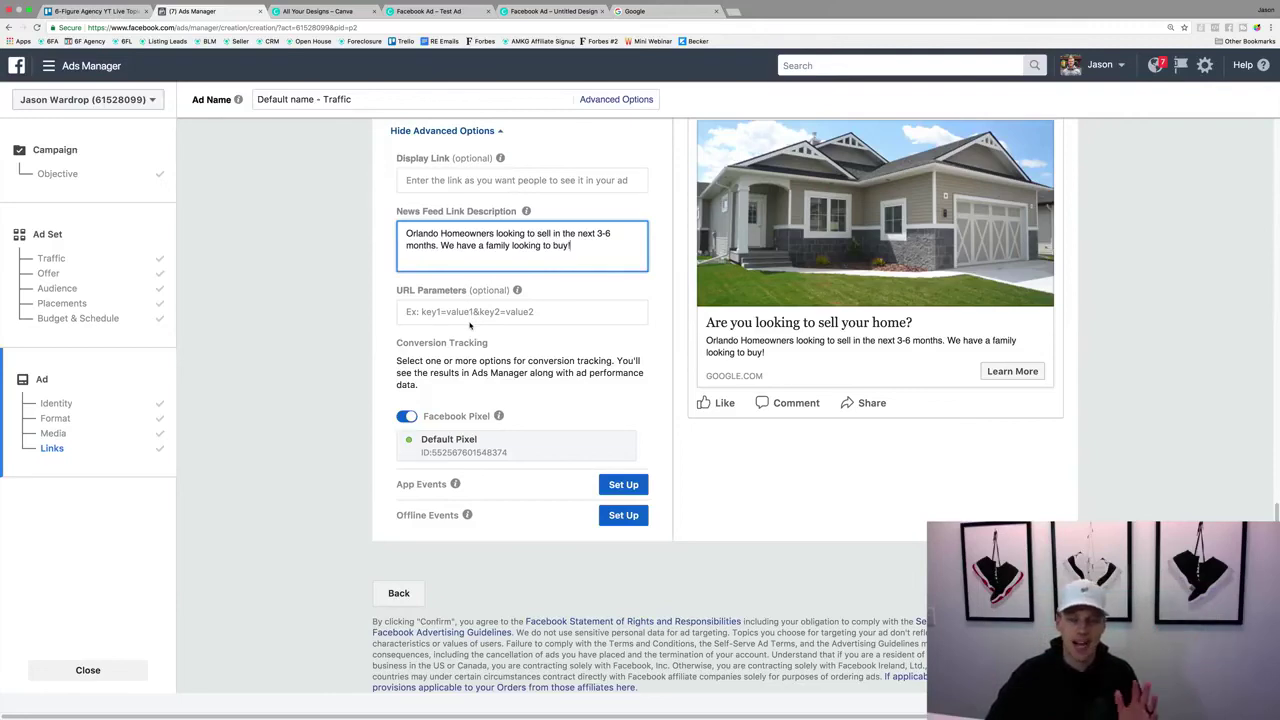
left_click(574, 344)
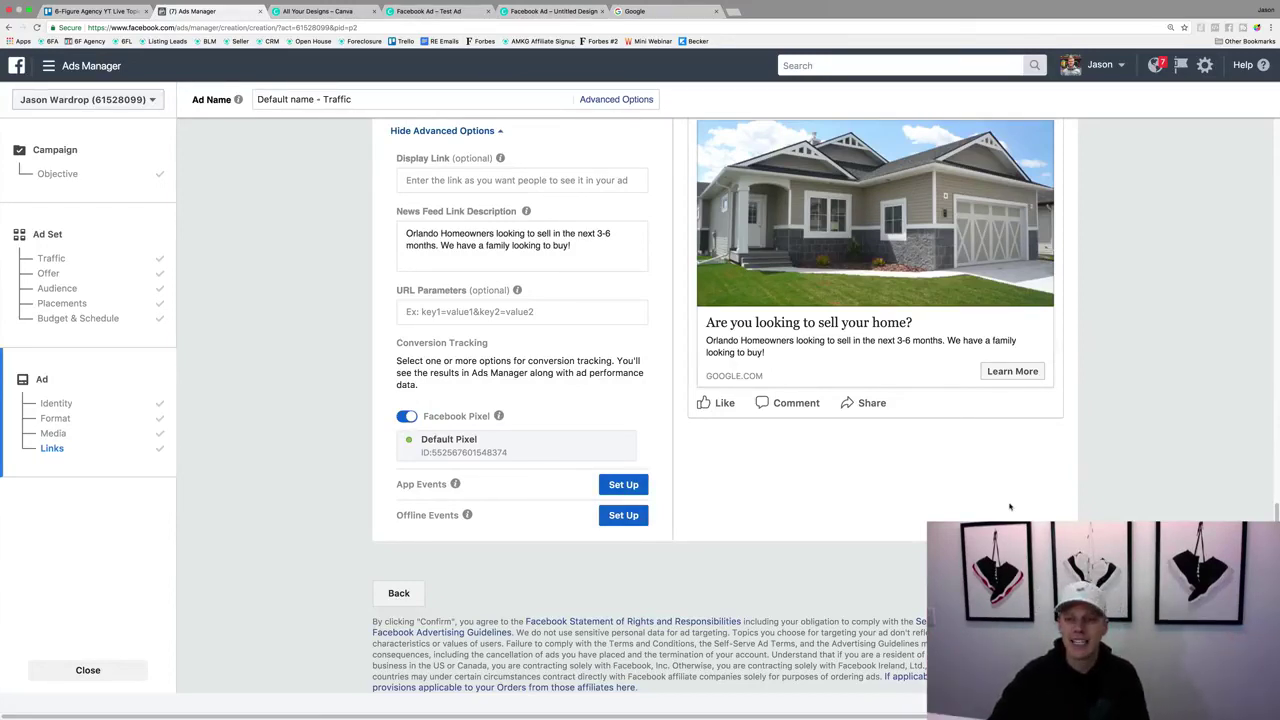
Leave the unfinished ad and go back to the account's campaign list in Ads Manager.
left_click(75, 68)
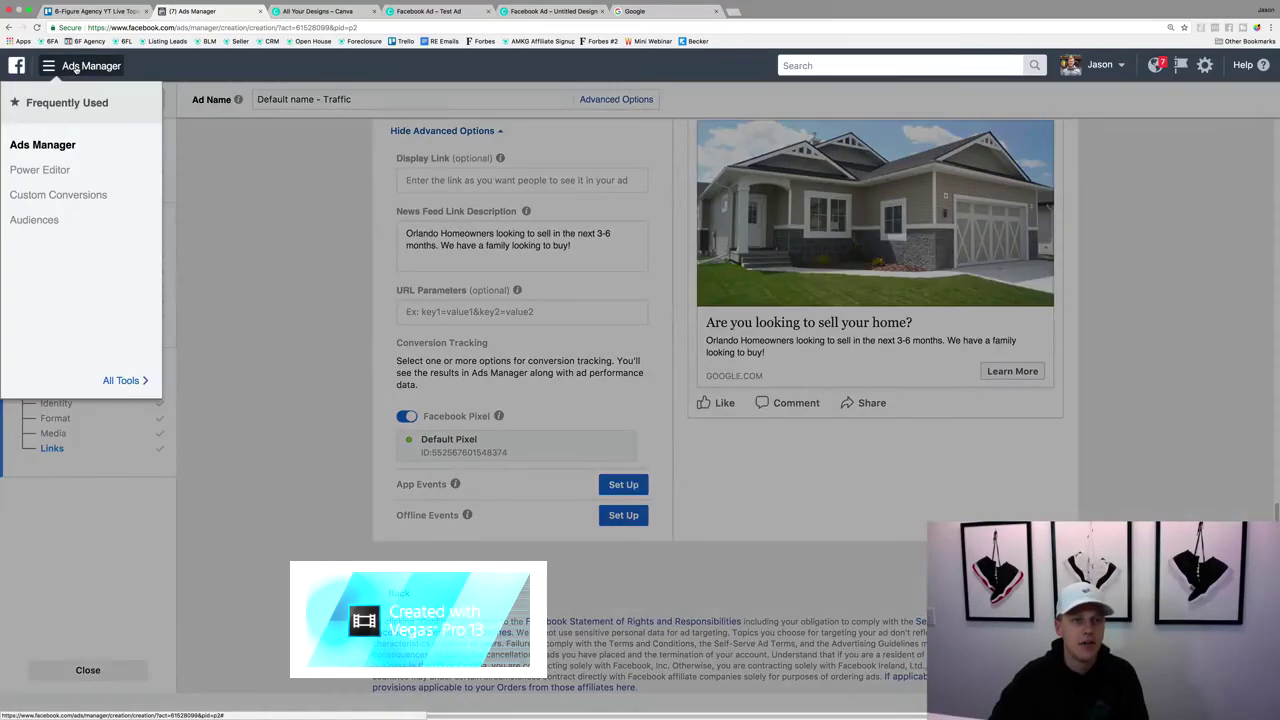
left_click(46, 146)
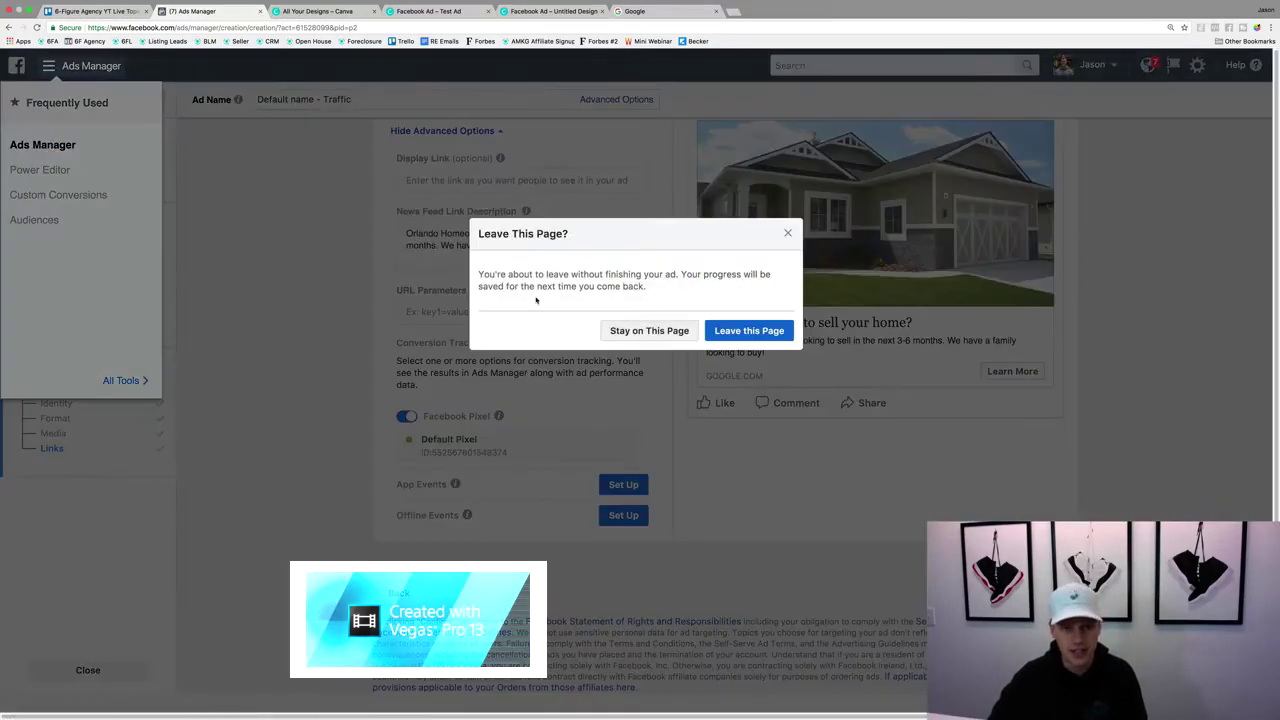
left_click(757, 333)
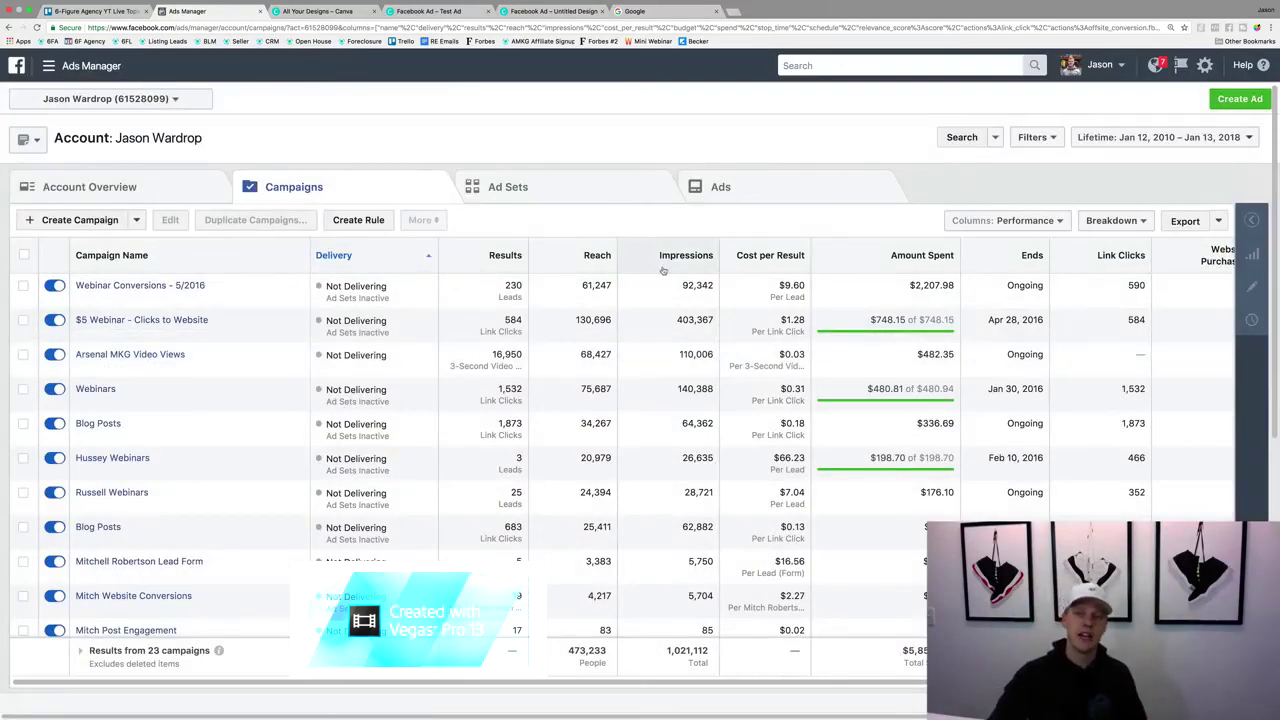
Limit the campaigns table to the last 7 days and switch its columns to the Delivery preset.
left_click(1165, 142)
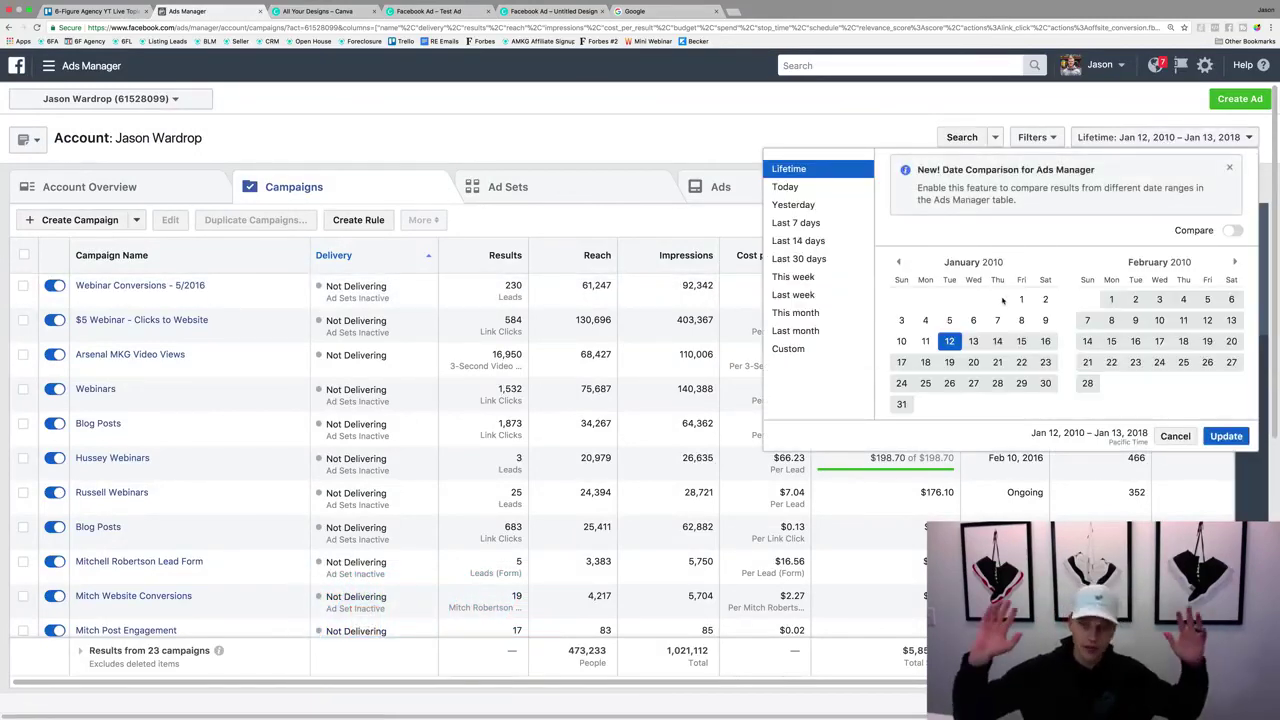
left_click(833, 192)
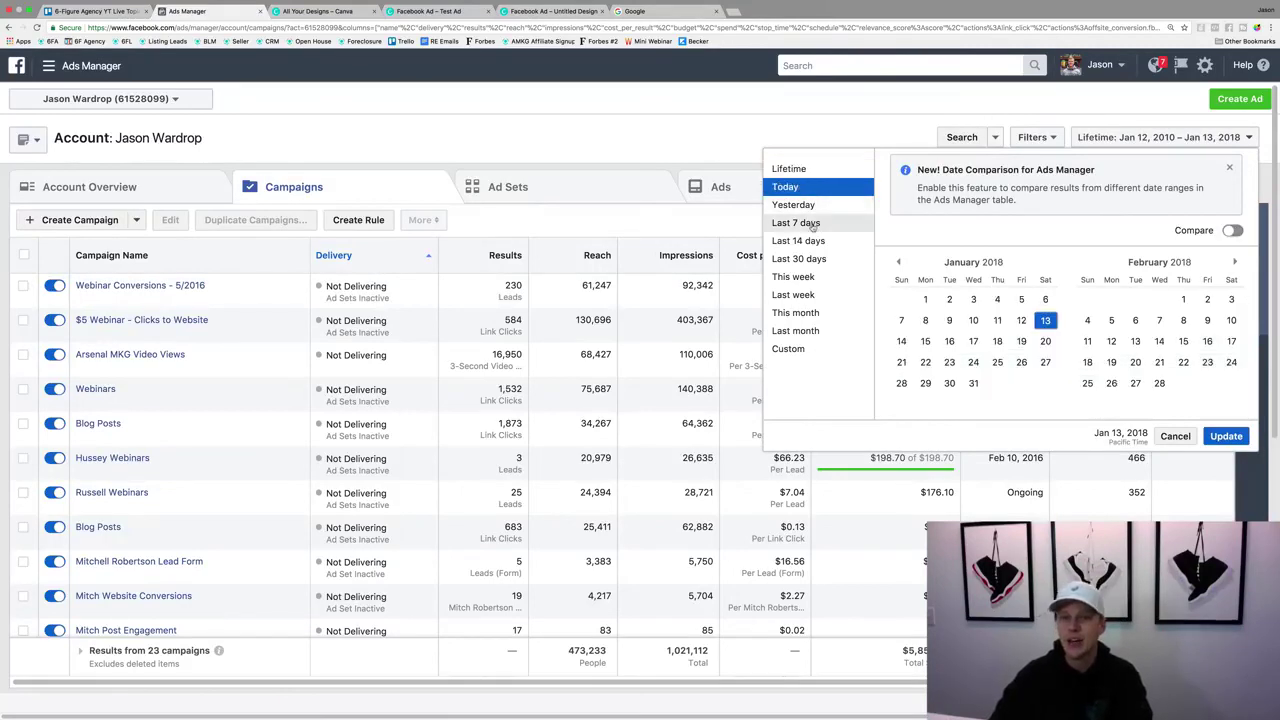
left_click(812, 224)
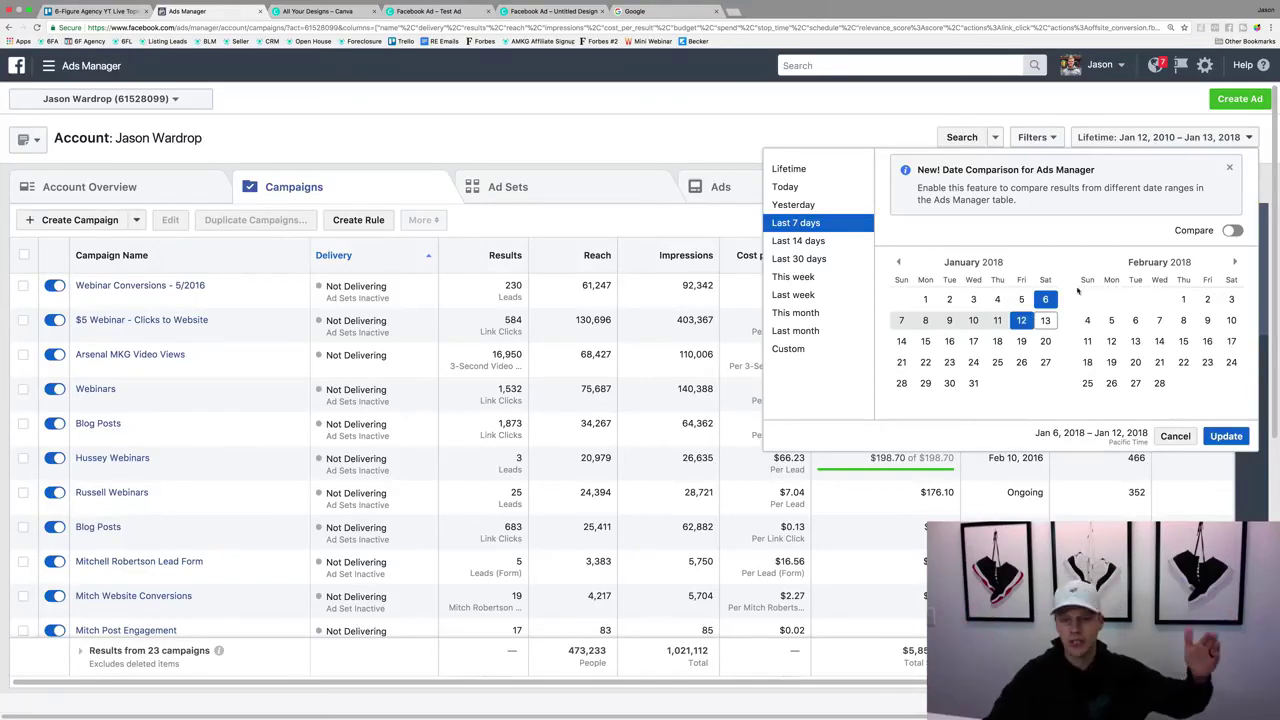
left_click(1226, 436)
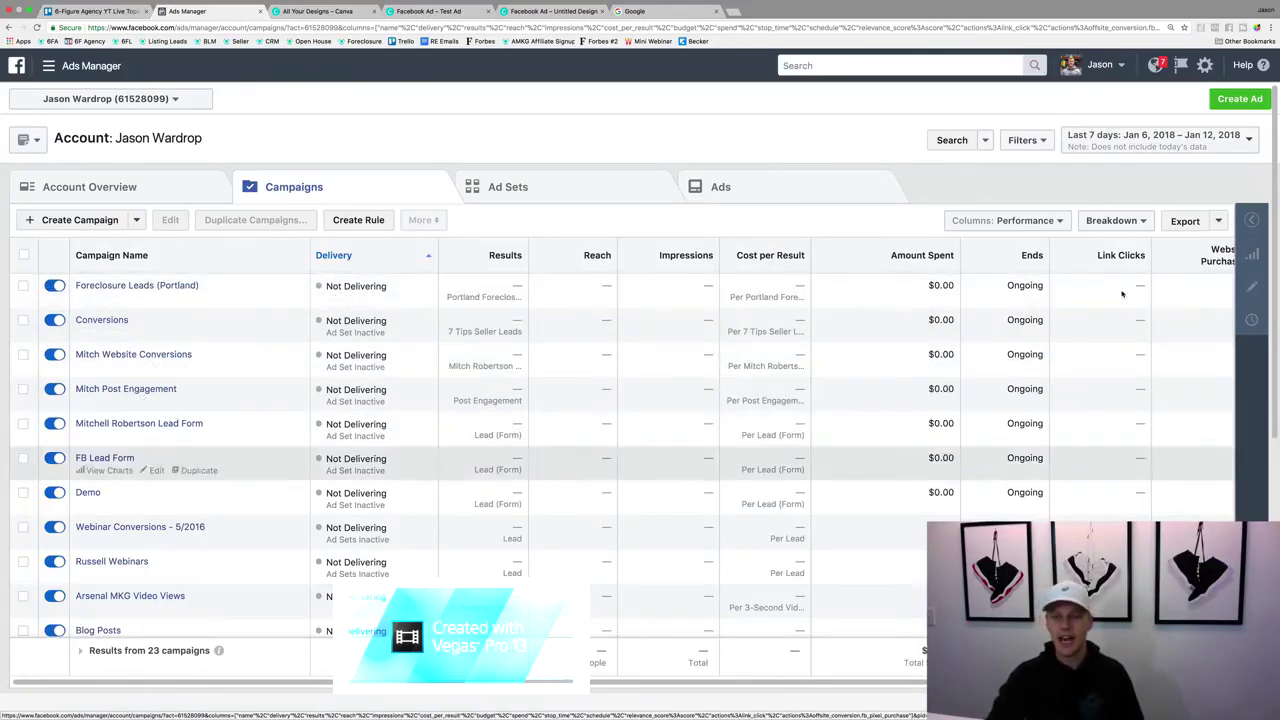
left_click(1040, 223)
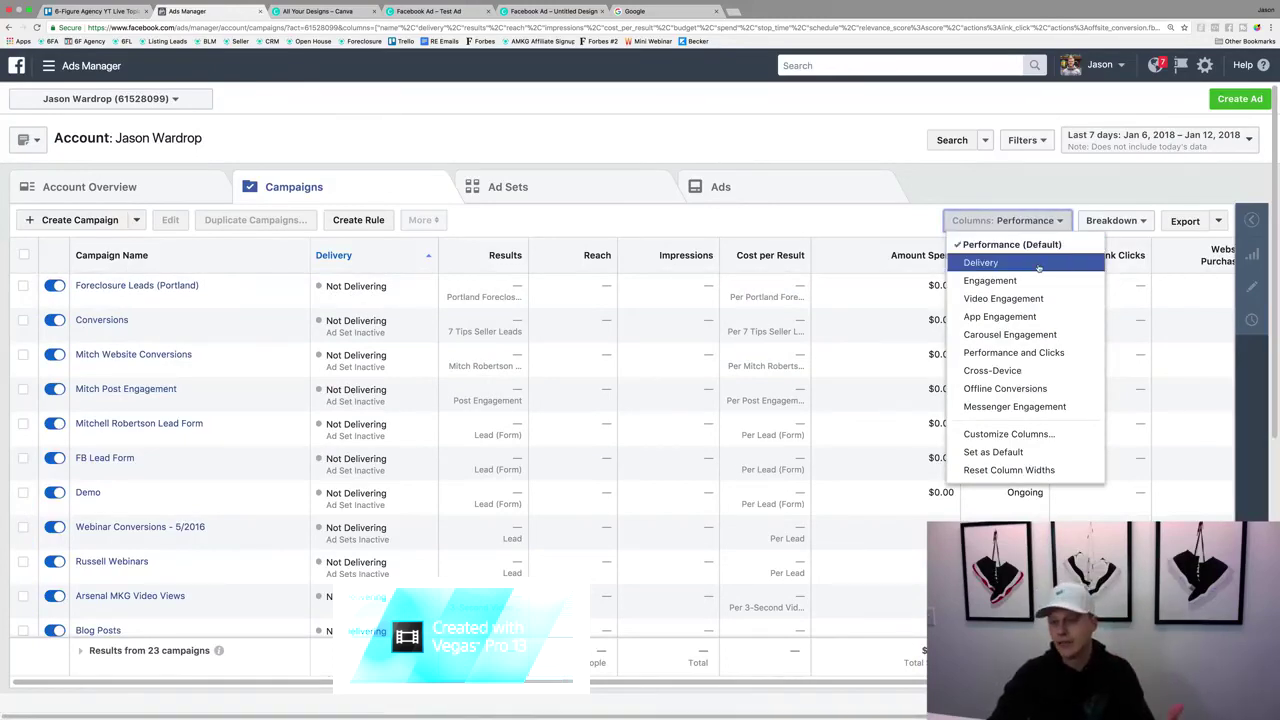
left_click(1038, 266)
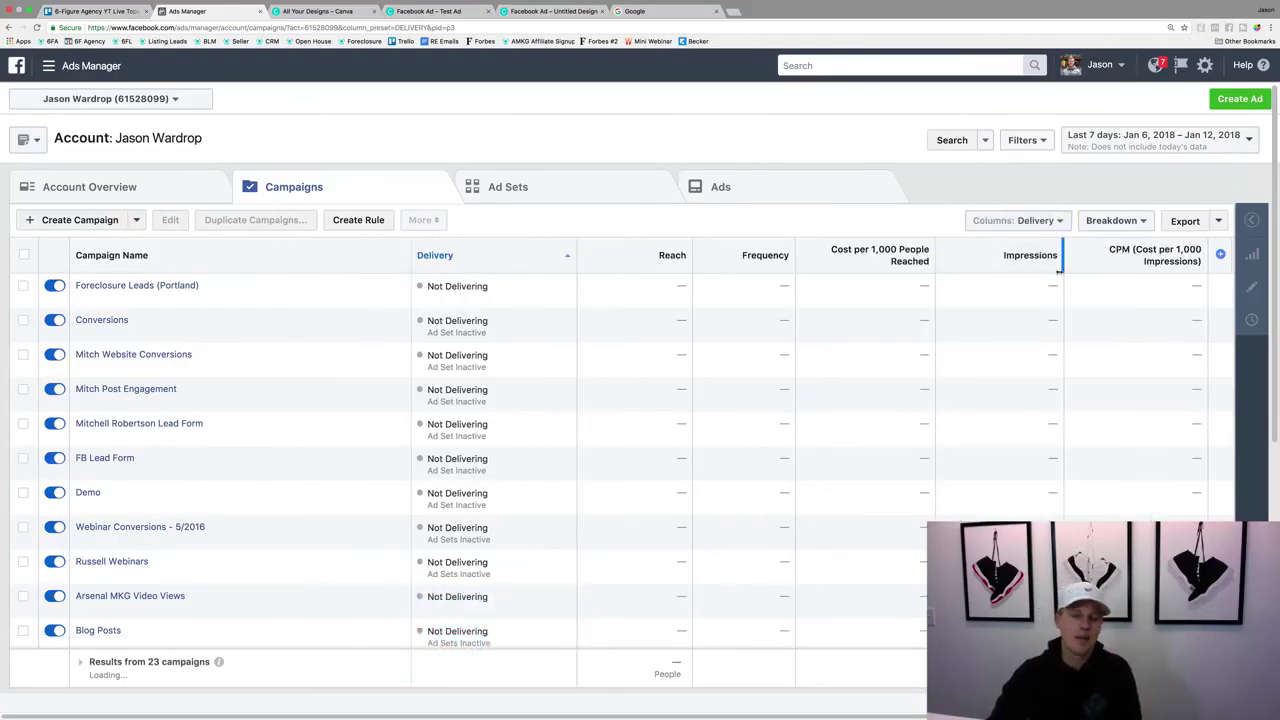
Switch the campaigns table columns to the Engagement preset and look over the other available column presets.
left_click(1025, 220)
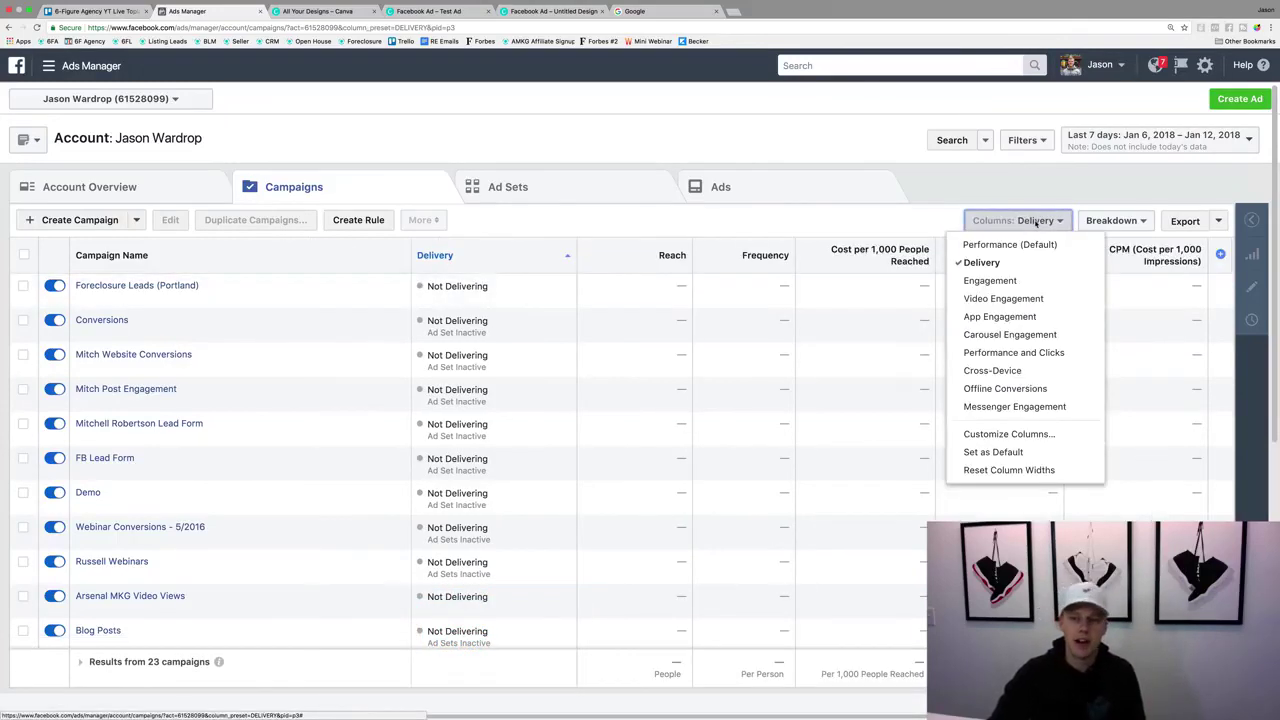
left_click(1032, 281)
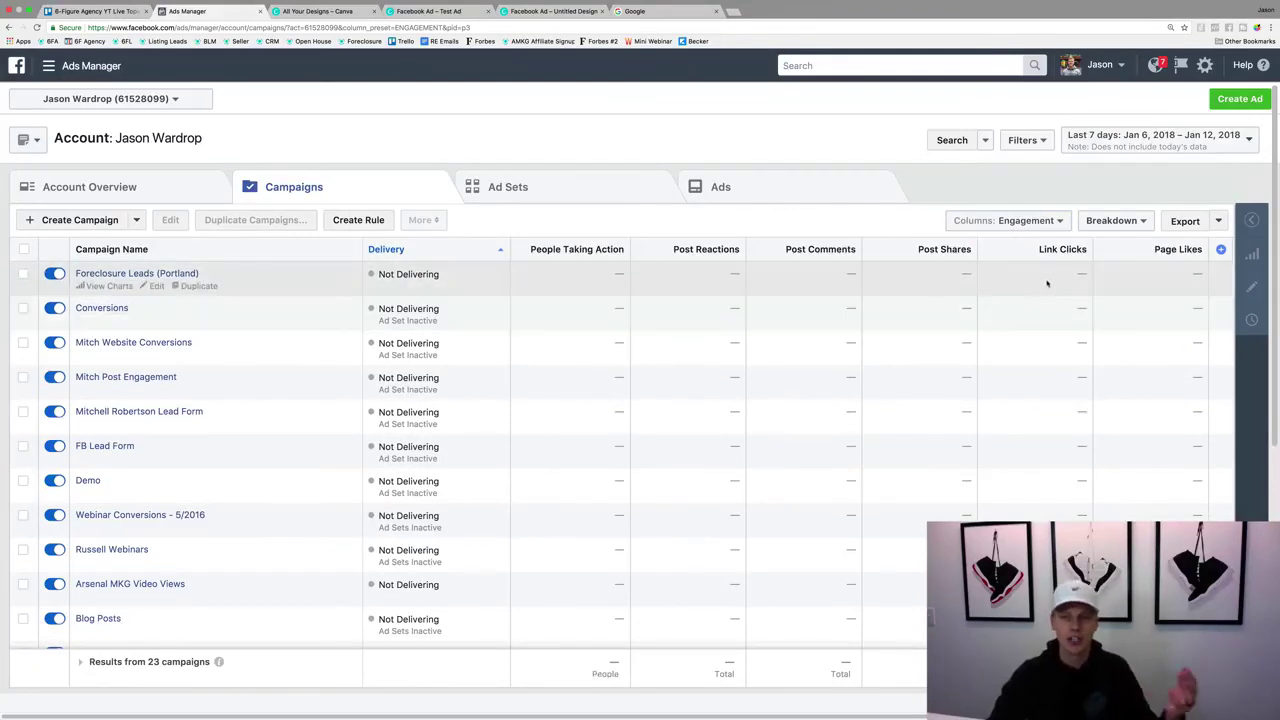
left_click(1008, 220)
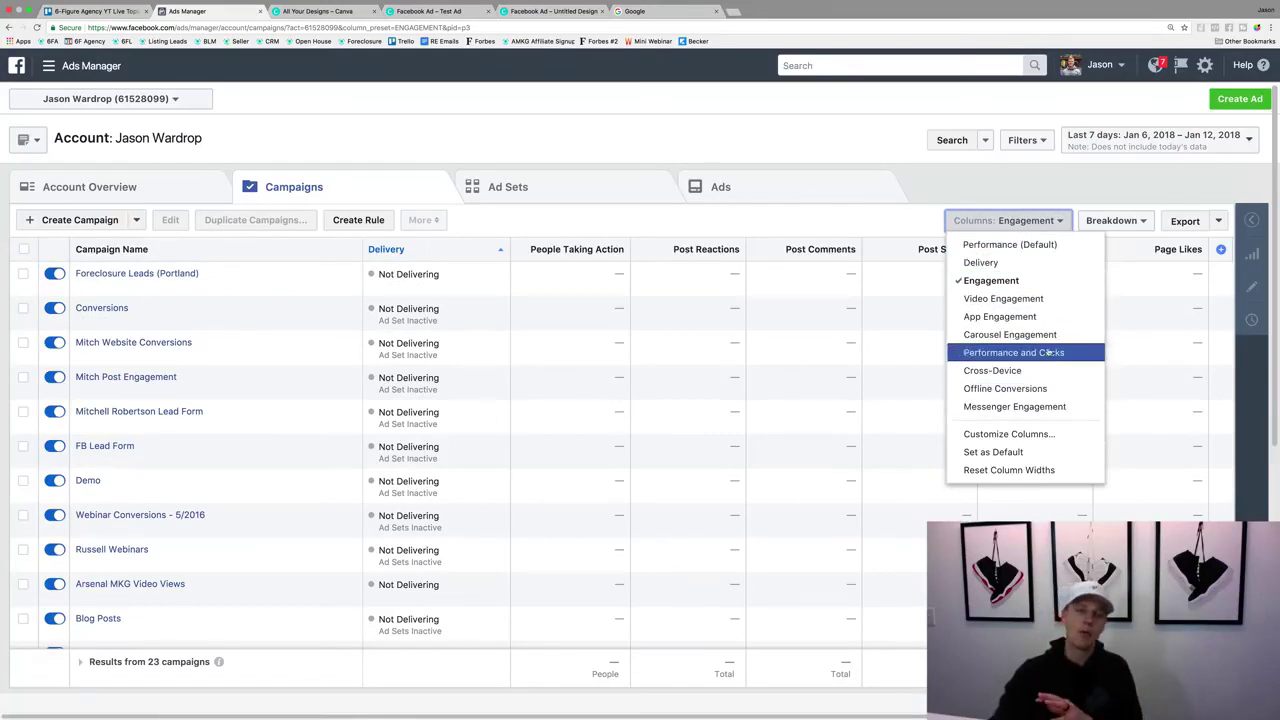
left_click(973, 178)
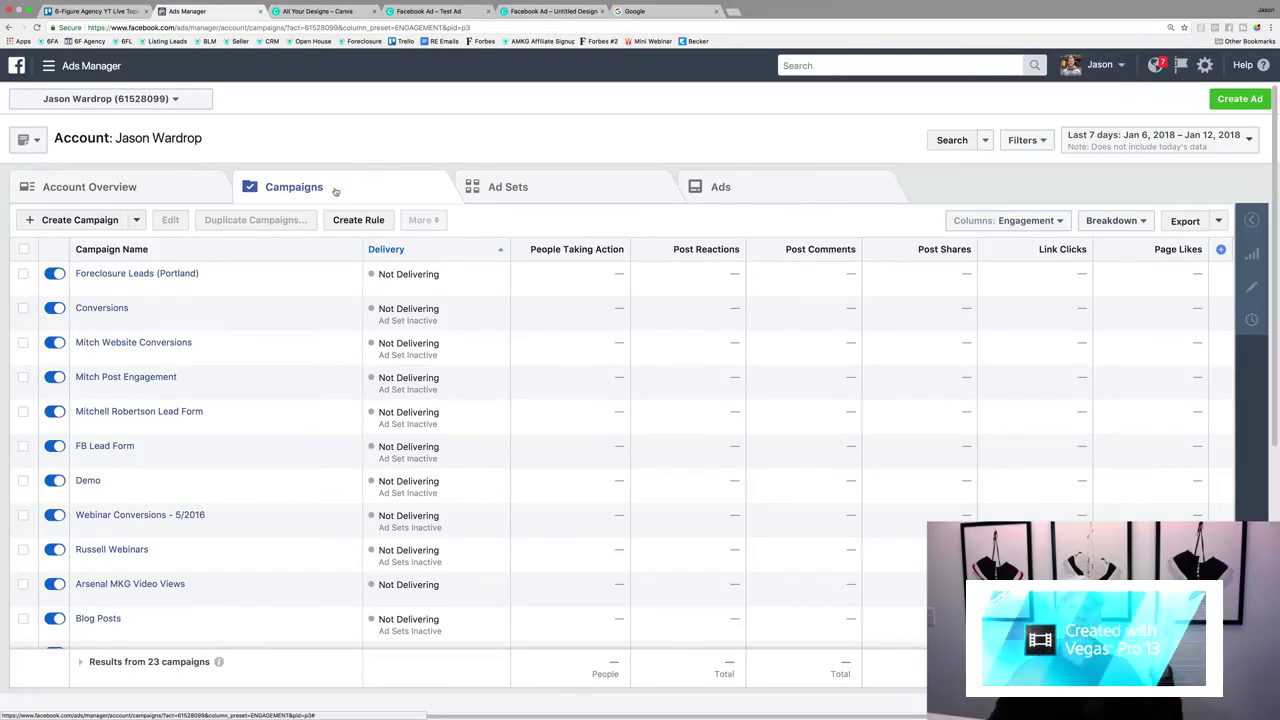
Look at the account's ad sets and ads, and return to the campaign list.
left_click(521, 184)
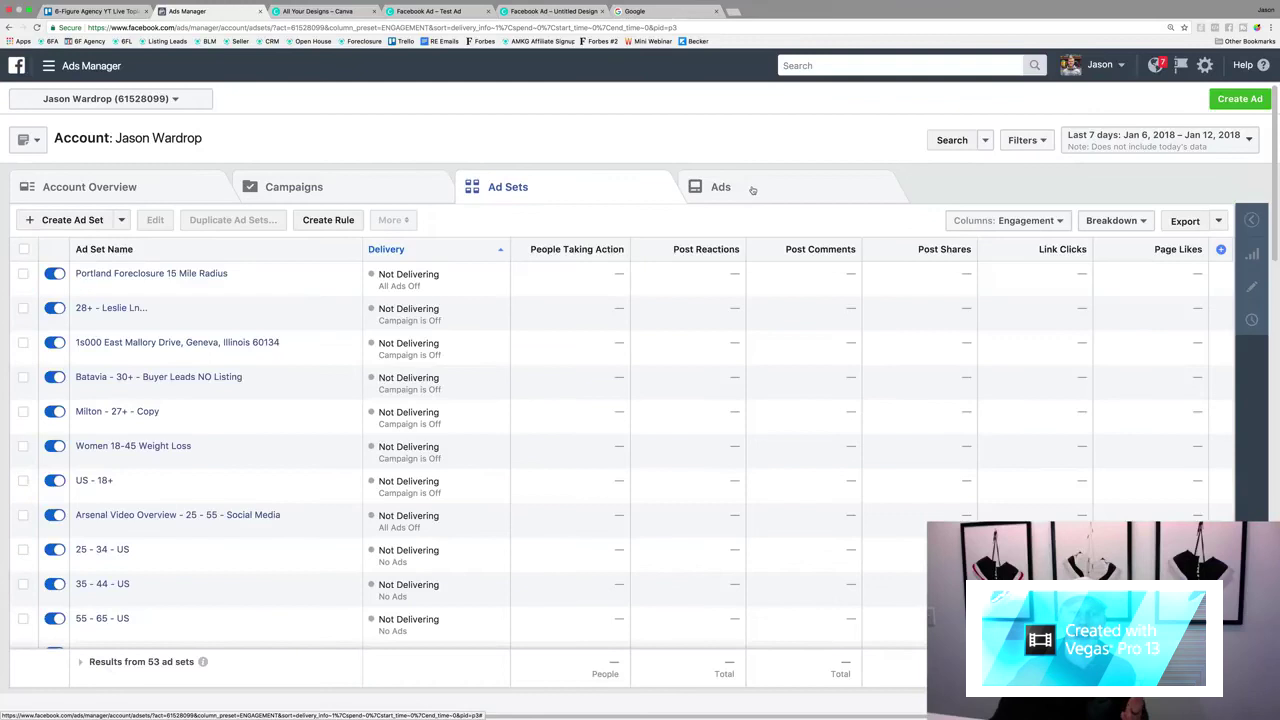
left_click(752, 189)
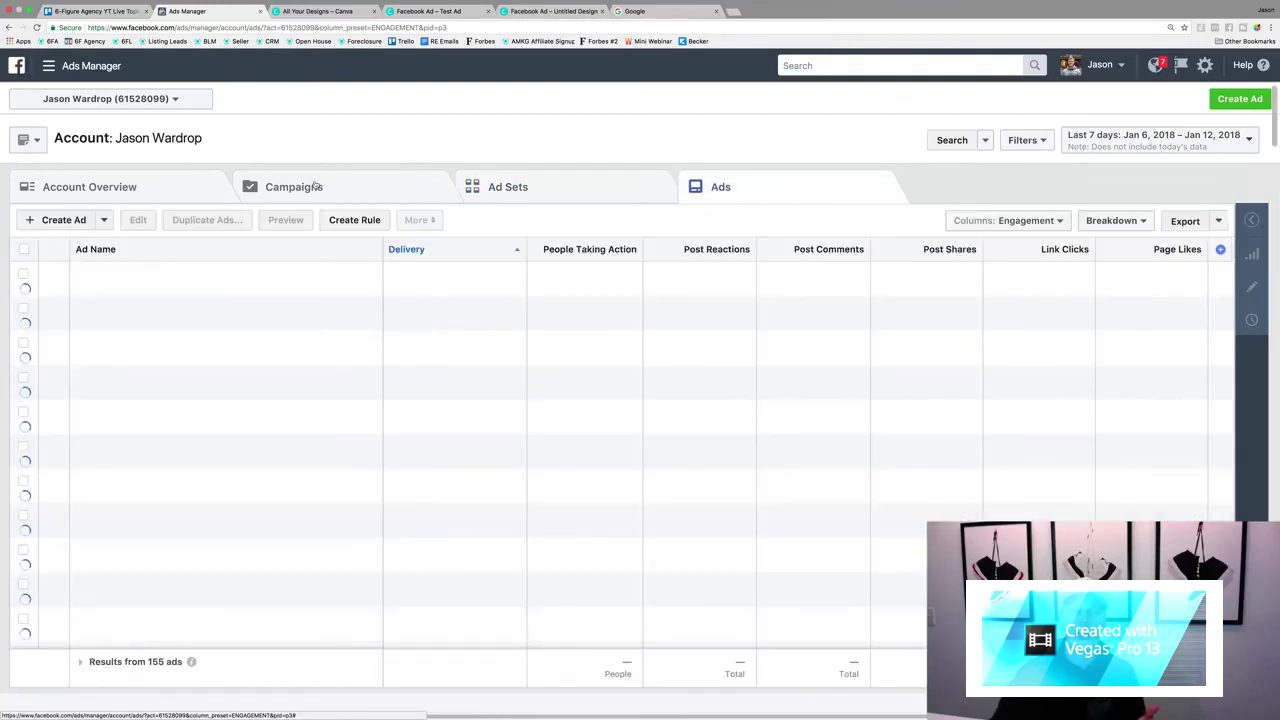
left_click(315, 186)
Open the Foreclosure Leads (Portland) campaign and its Portland Foreclosure 15 Mile Radius ad set to list the ads inside.
mouse_move(172, 288)
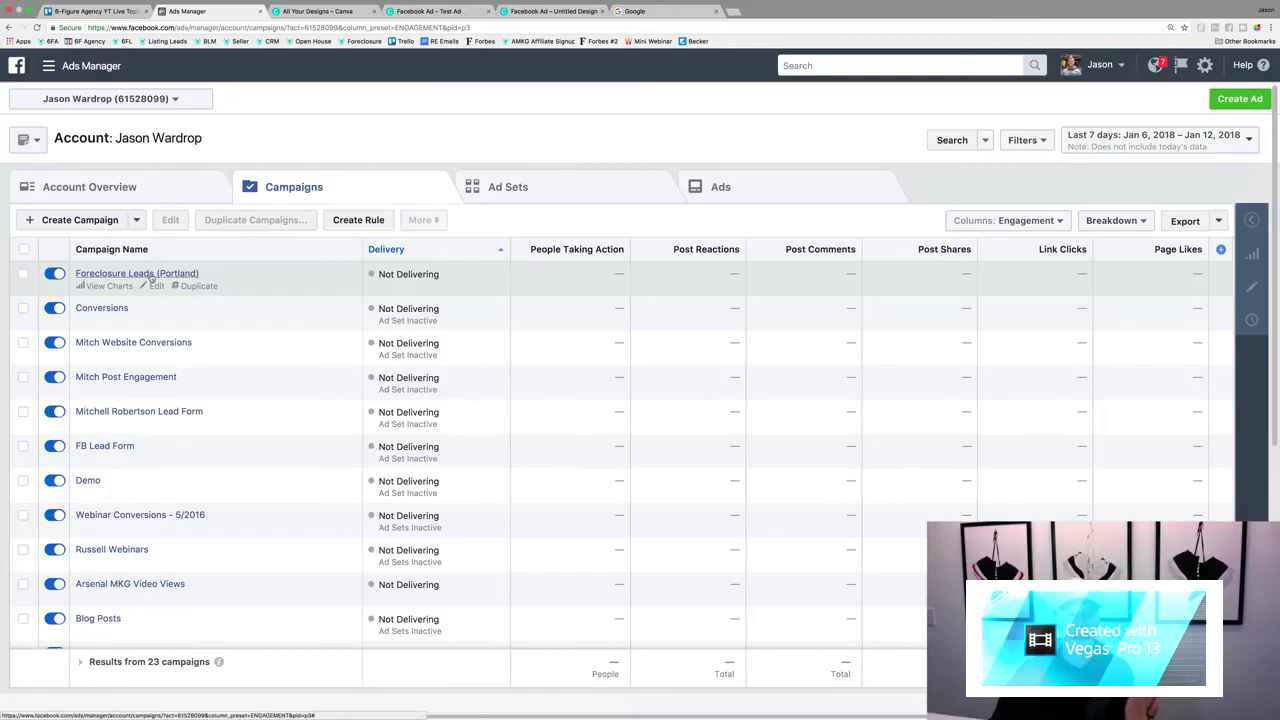
left_click(150, 276)
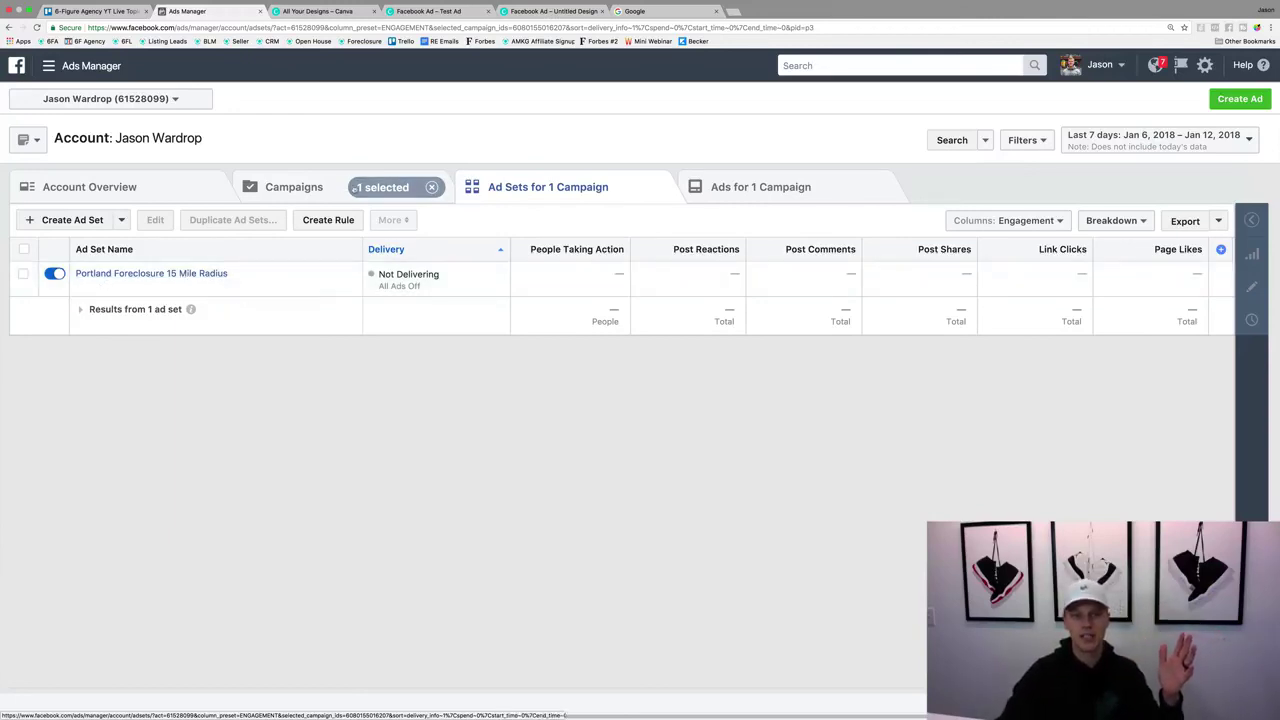
left_click(147, 273)
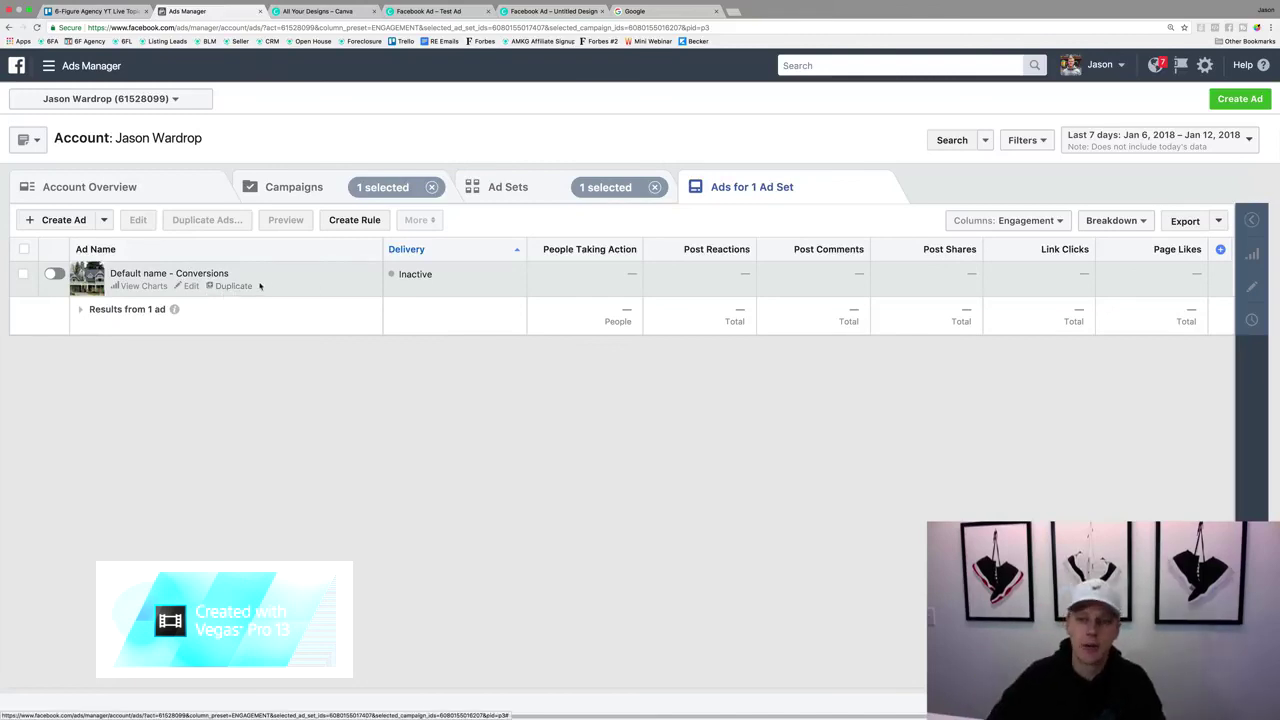
Preview the Default name - Conversions ad and open its Facebook post with comments.
left_click(23, 275)
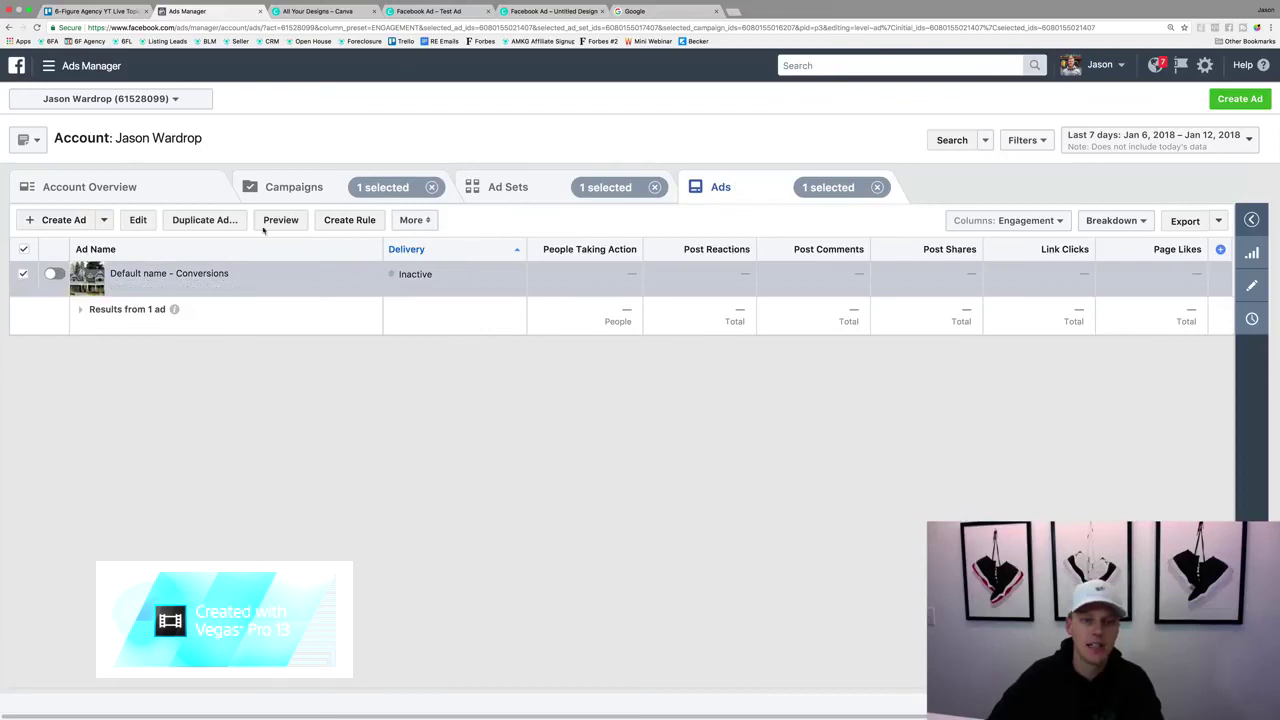
left_click(296, 222)
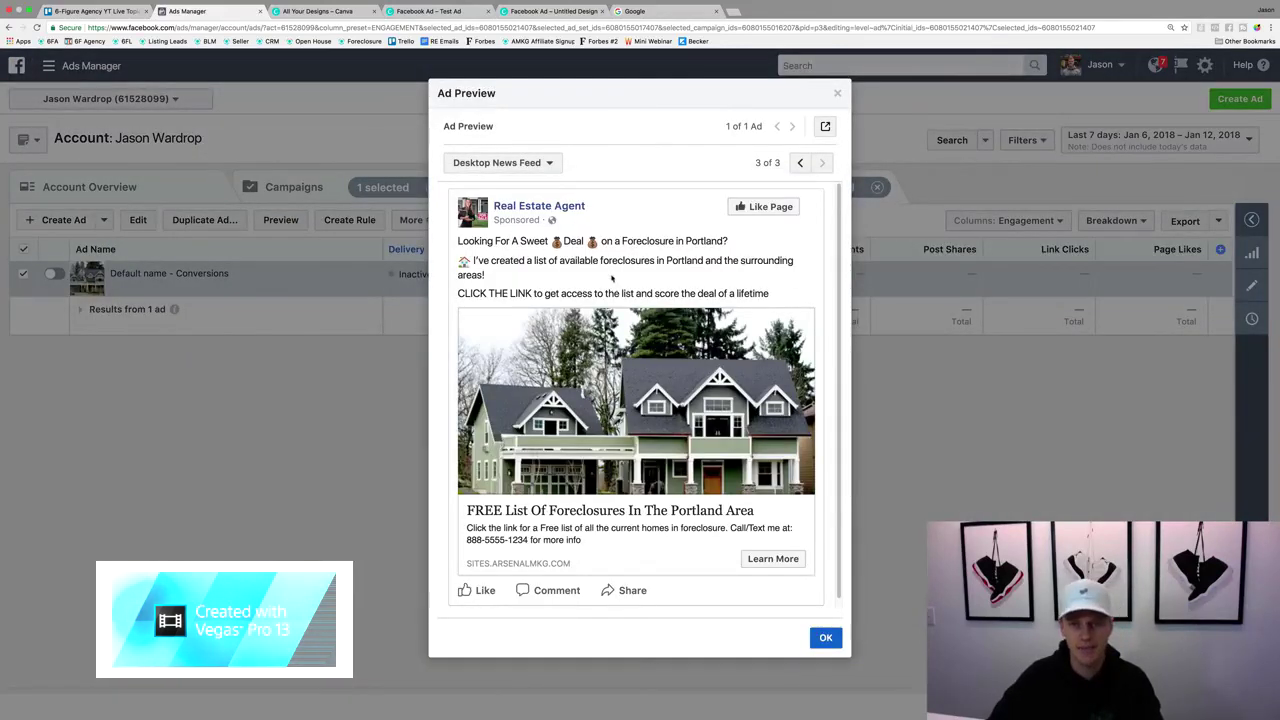
left_click(825, 127)
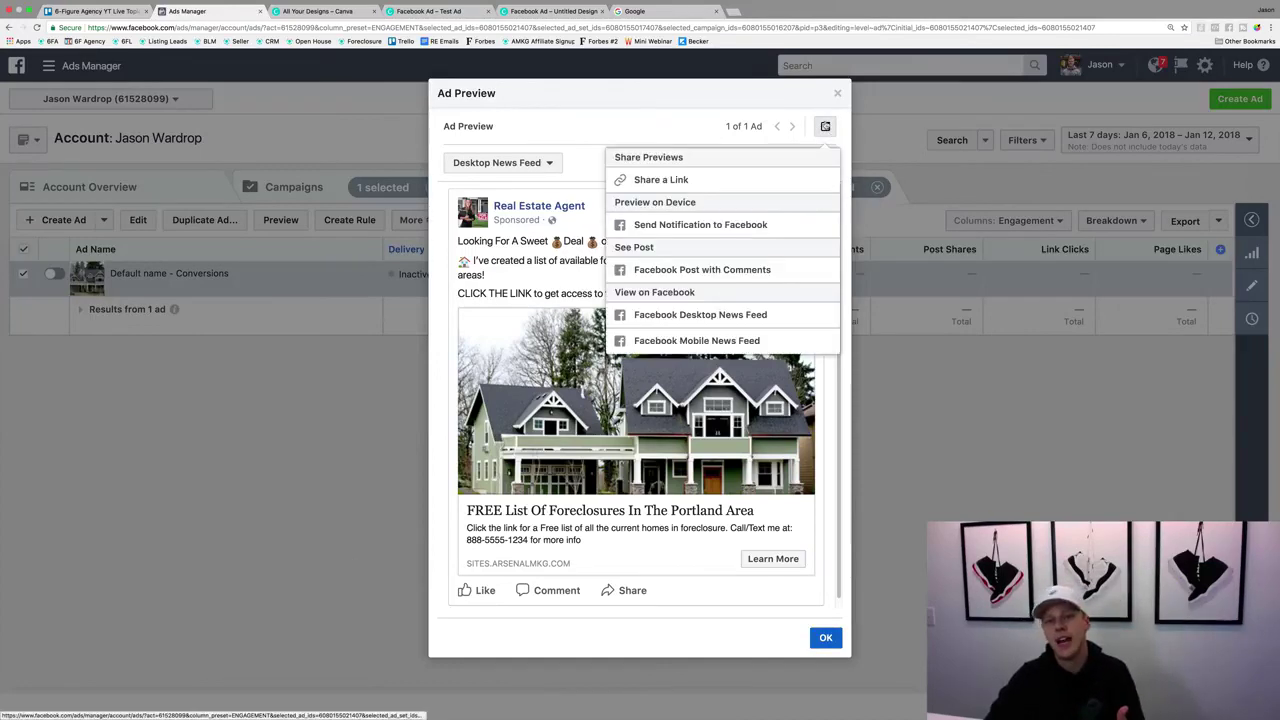
left_click(766, 270)
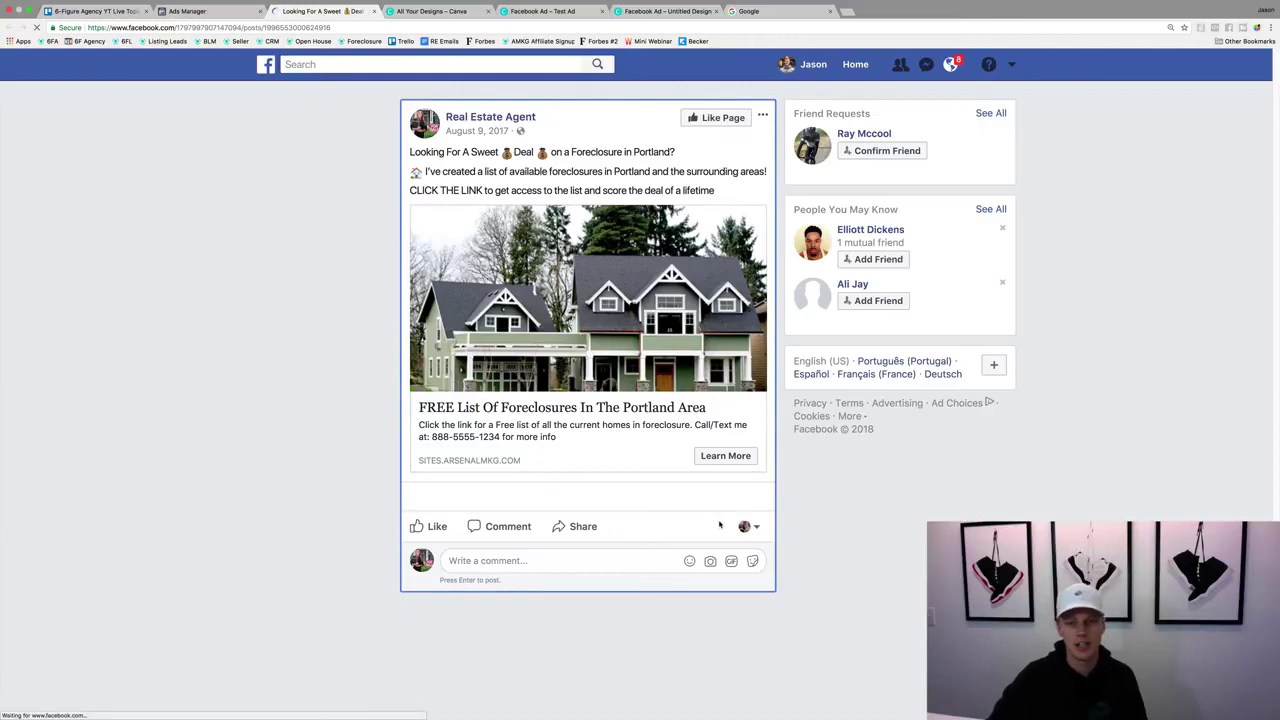
Like the foreclosure post as the Real Estate Agent page and view which other pages could interact with it.
left_click(427, 530)
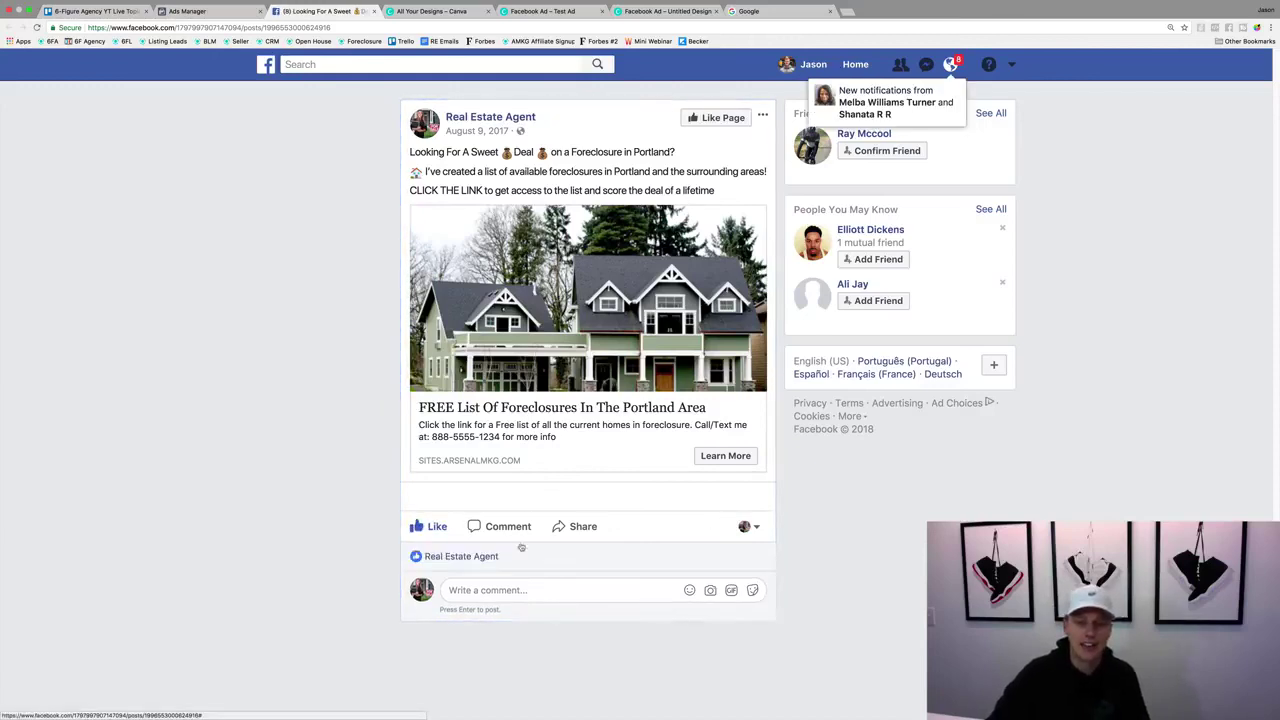
left_click(748, 530)
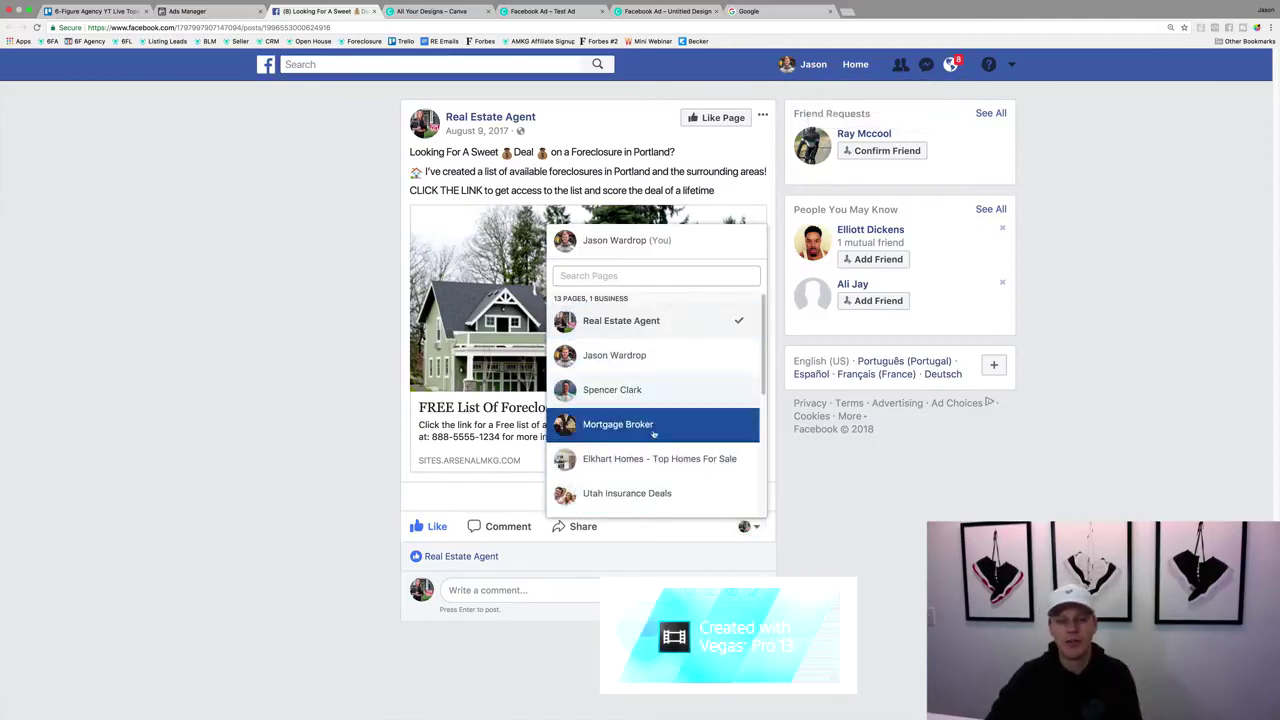
left_click(904, 545)
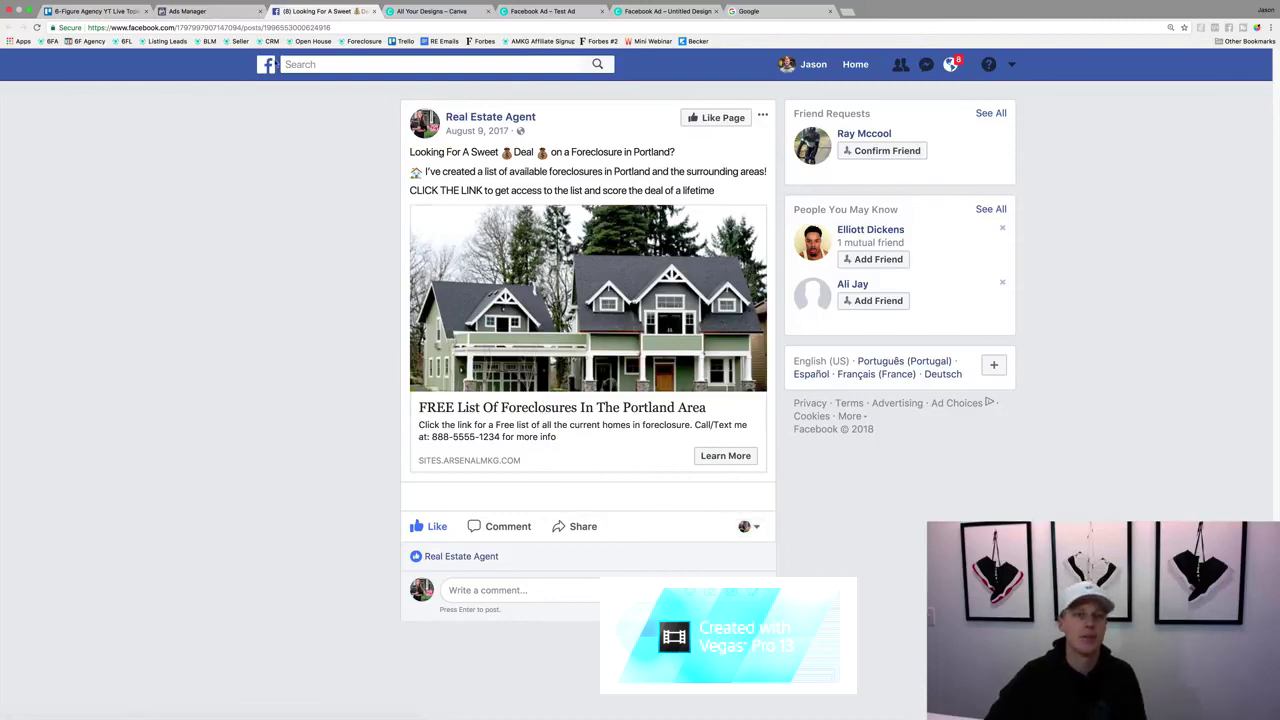
Return to the ad list in Ads Manager and look through the complete set of advertising tools.
left_click(187, 11)
left_click(353, 485)
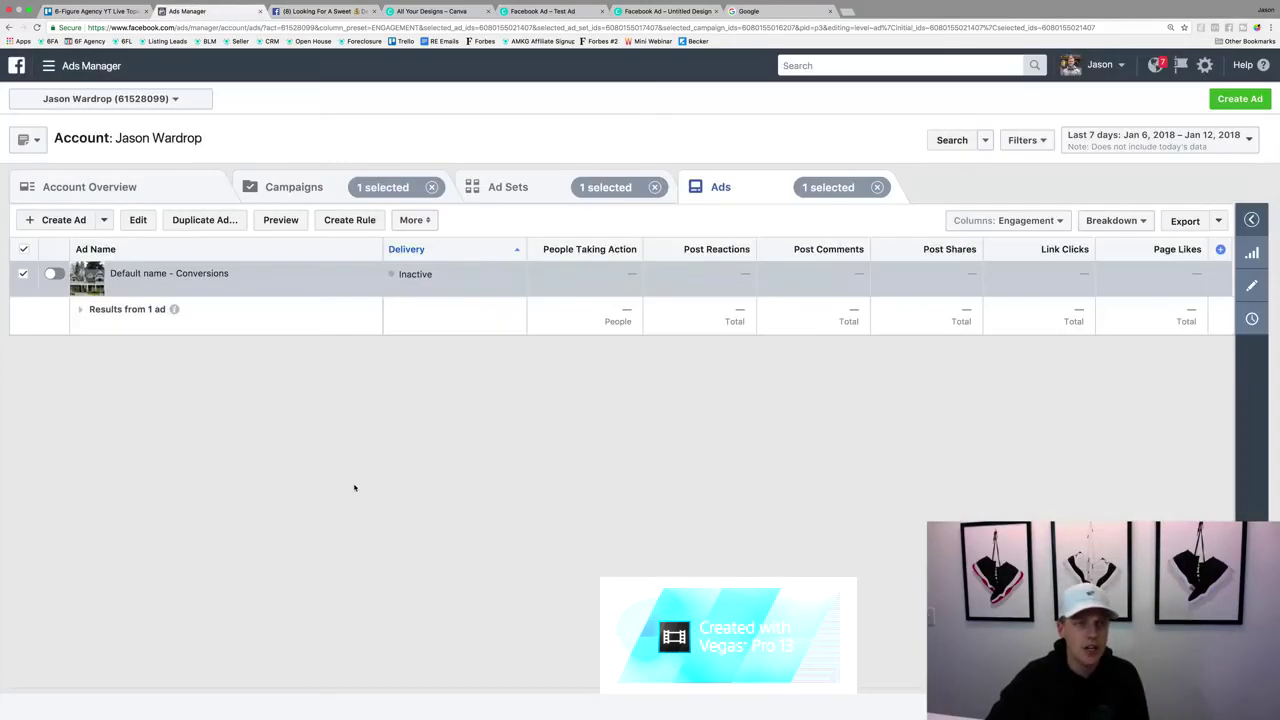
left_click(77, 66)
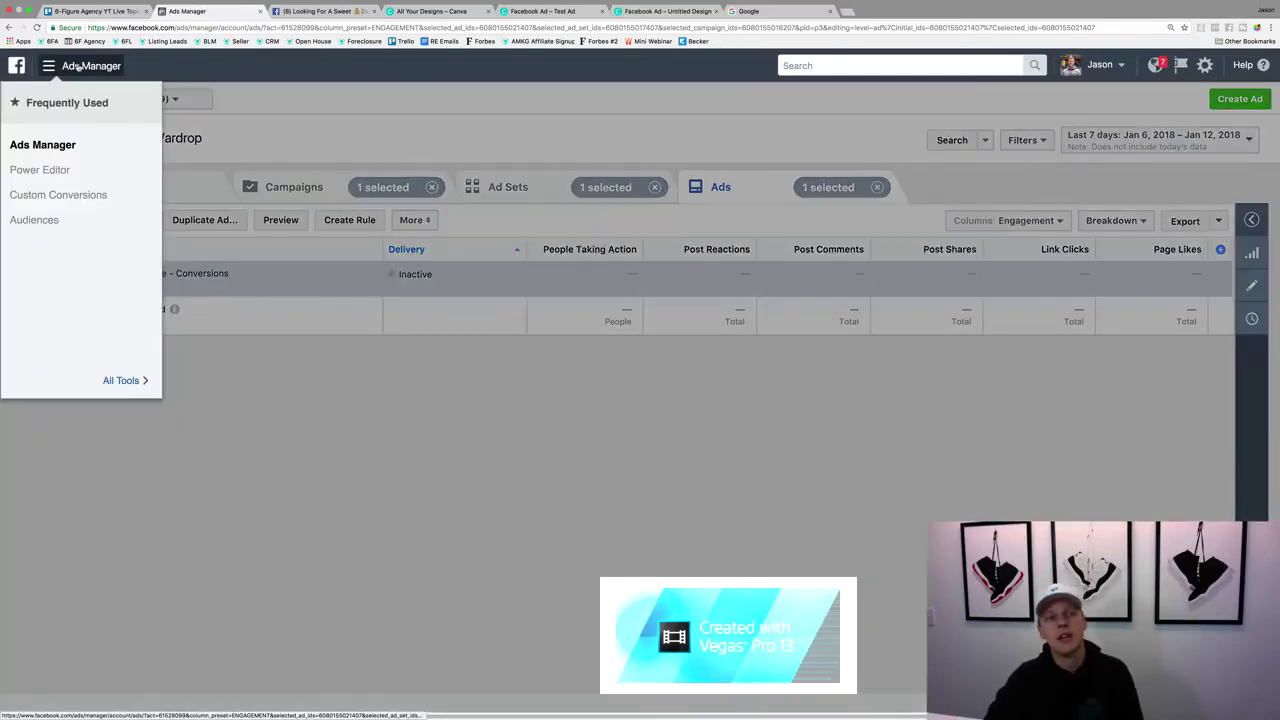
left_click(140, 381)
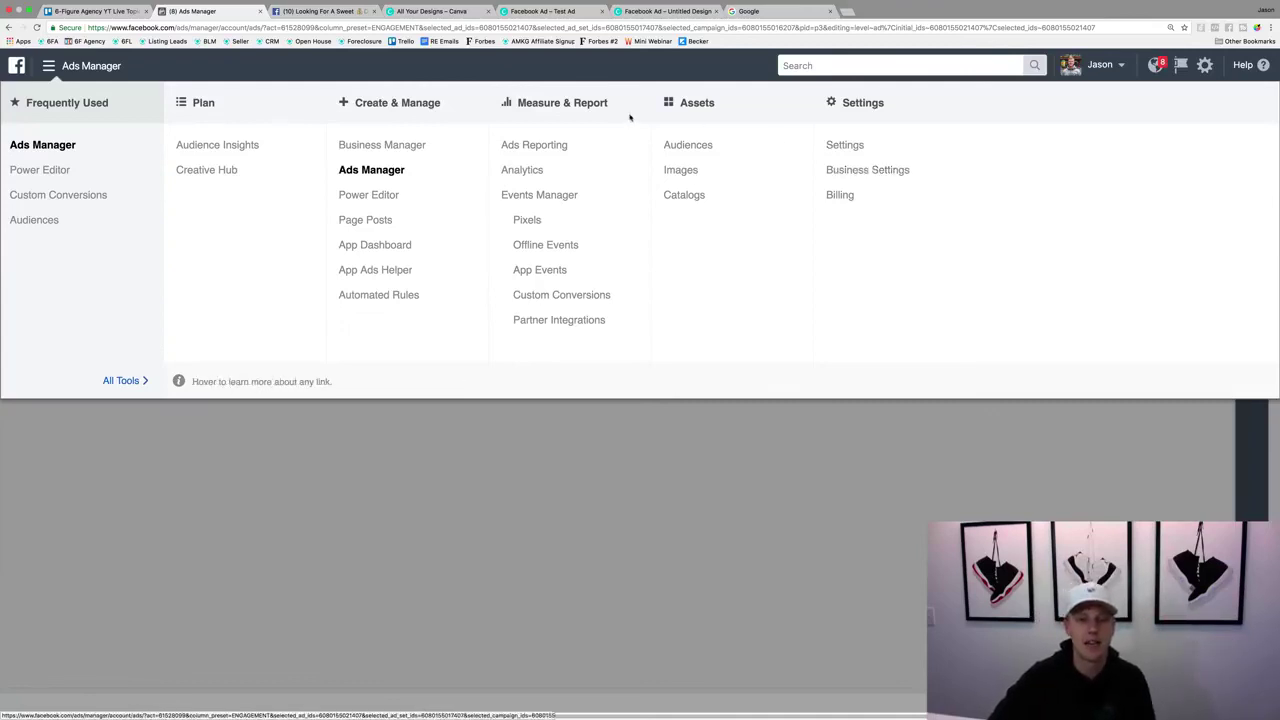
left_click(562, 460)
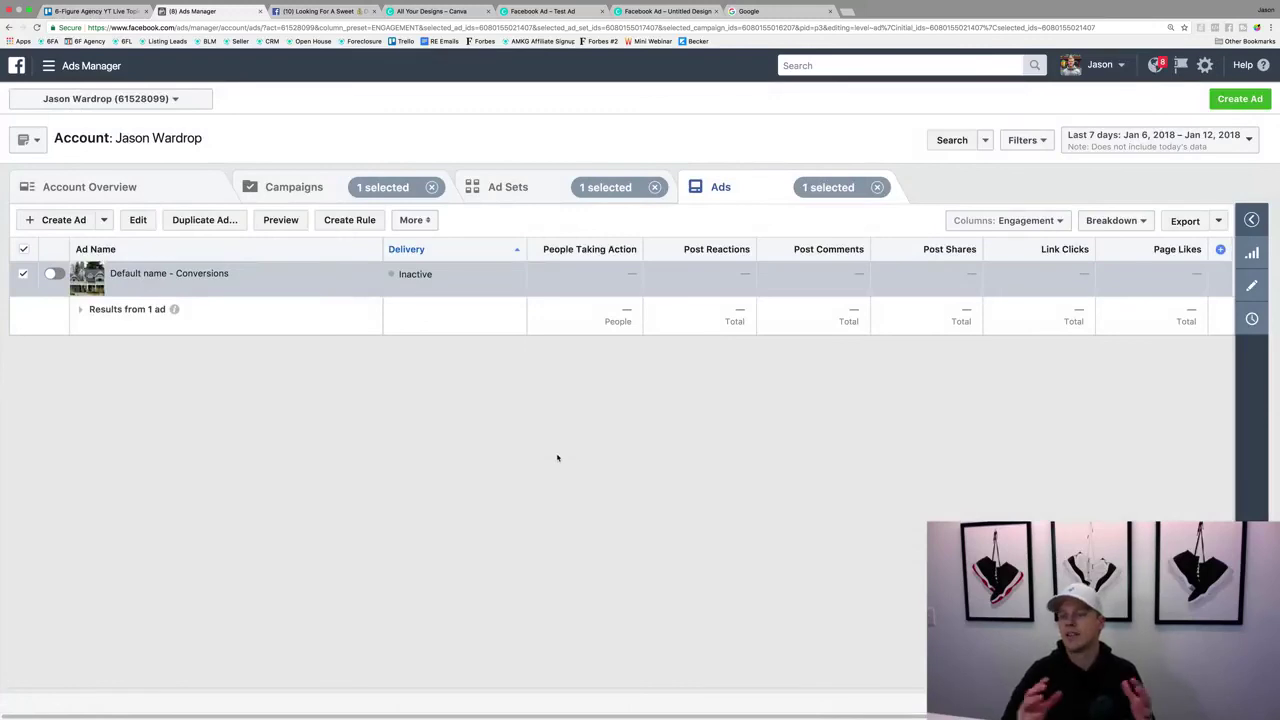